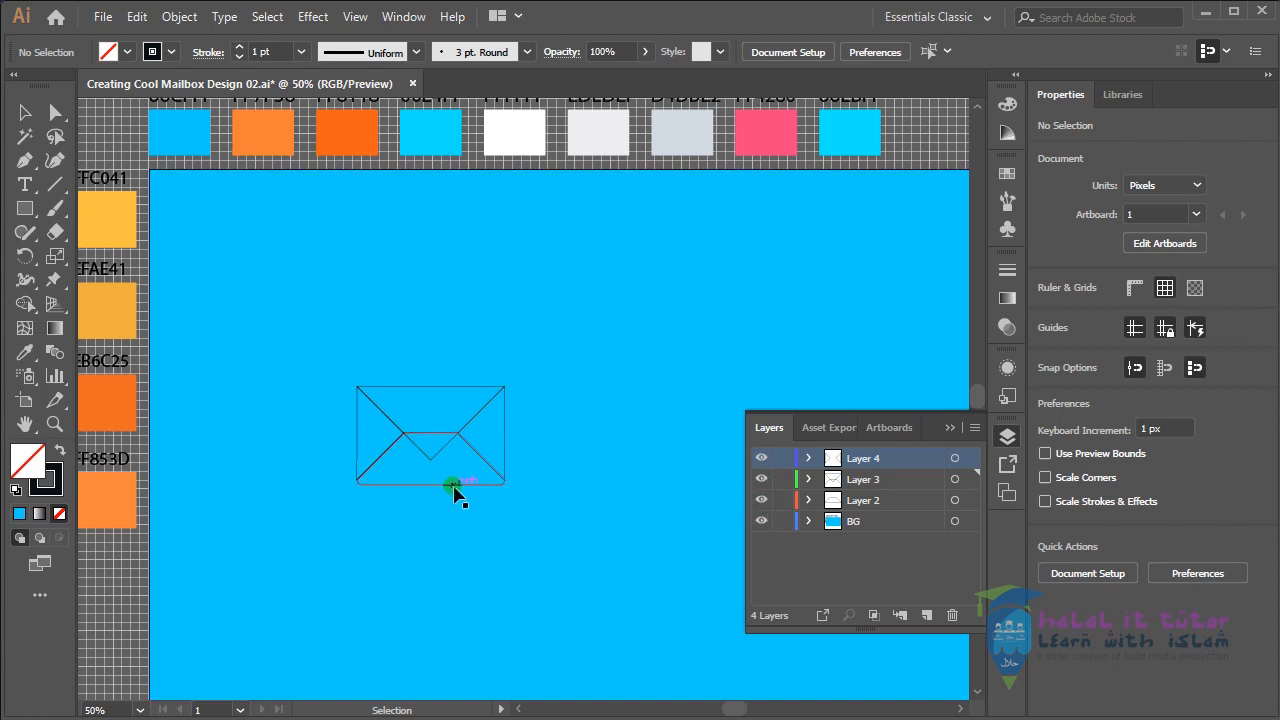
Step: Review the contents of Layers 2, 3, 4 and BG by switching their visibility off and back on
{"action": "left_click", "coordinate": [460, 485]}
{"action": "left_click", "coordinate": [762, 500]}
{"action": "left_click", "coordinate": [762, 479]}
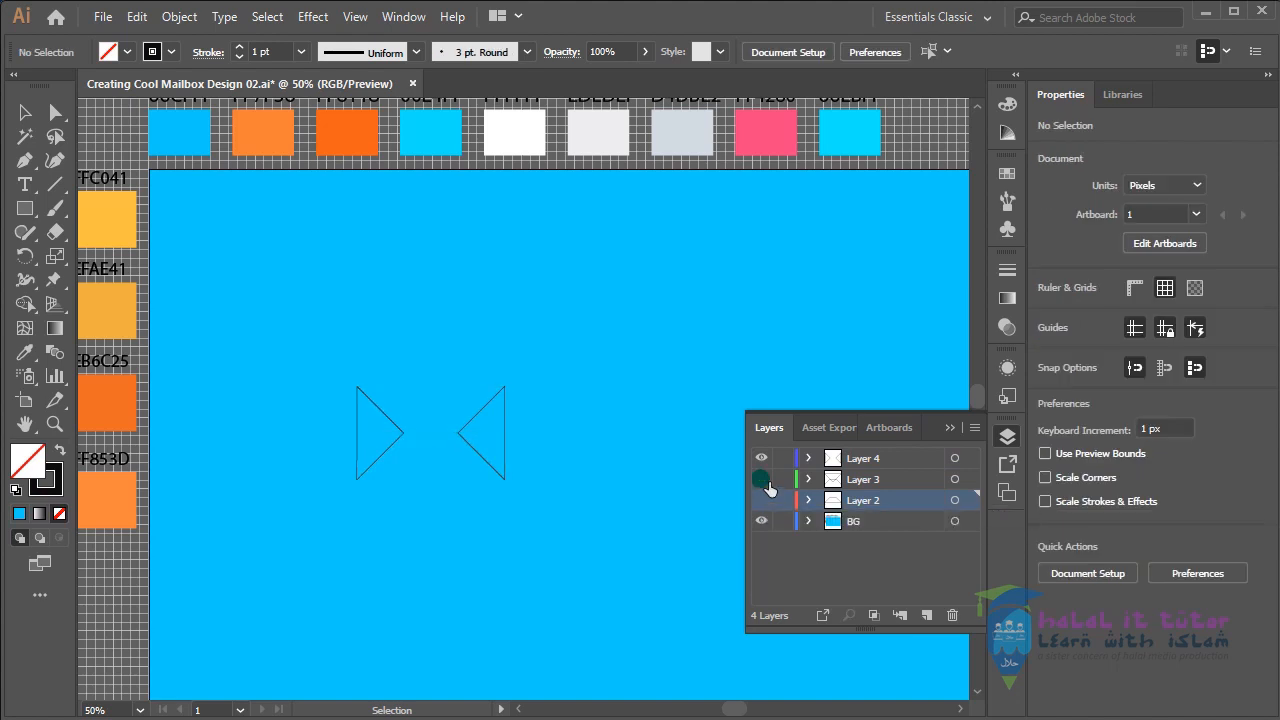
{"action": "left_click", "coordinate": [762, 458]}
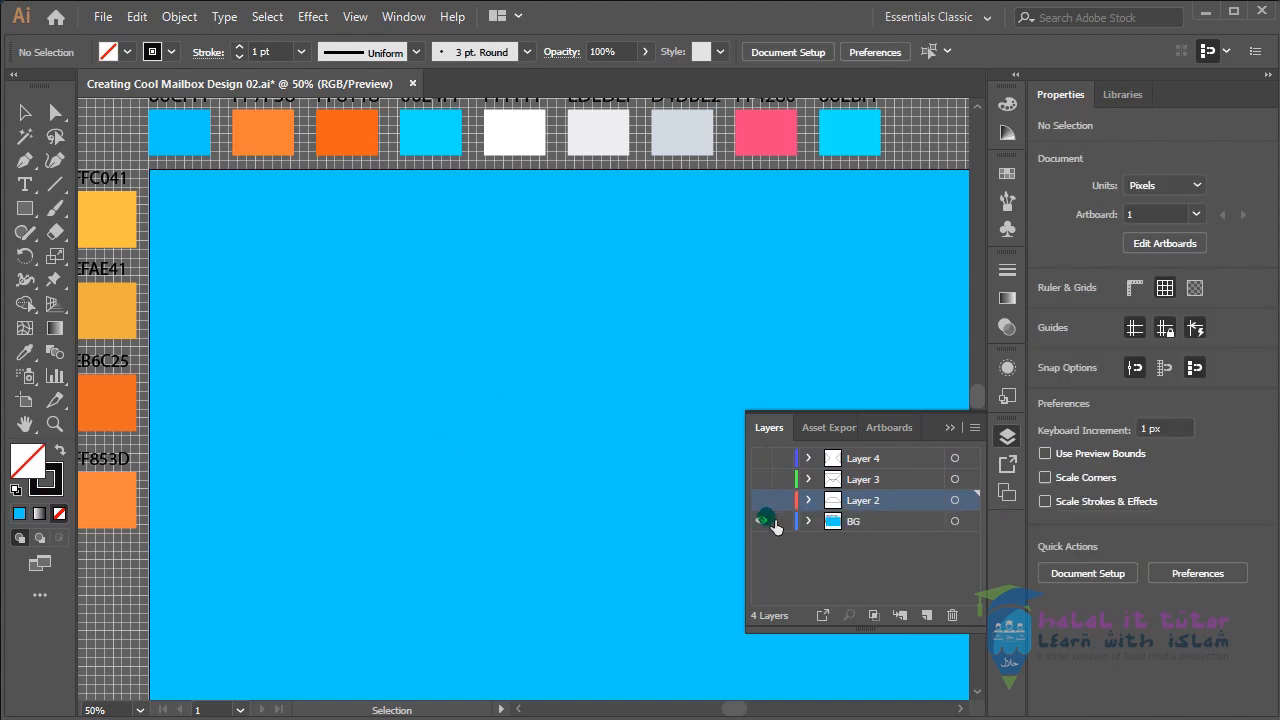
{"action": "left_click", "coordinate": [767, 523]}
{"action": "left_click", "coordinate": [764, 522]}
{"action": "left_click", "coordinate": [845, 521]}
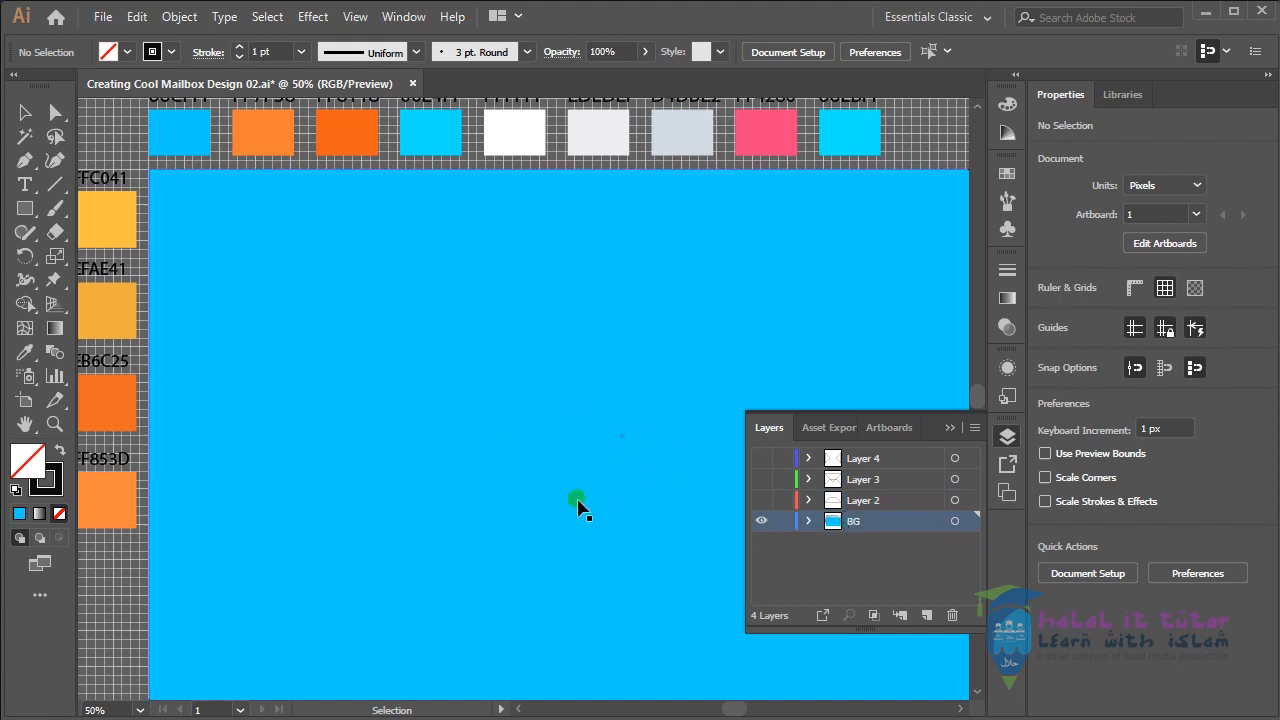
{"action": "left_click_drag", "start_coordinate": [662, 540], "coordinate": [596, 510]}
{"action": "left_click", "coordinate": [851, 523]}
{"action": "left_click_drag", "start_coordinate": [763, 505], "coordinate": [765, 455]}
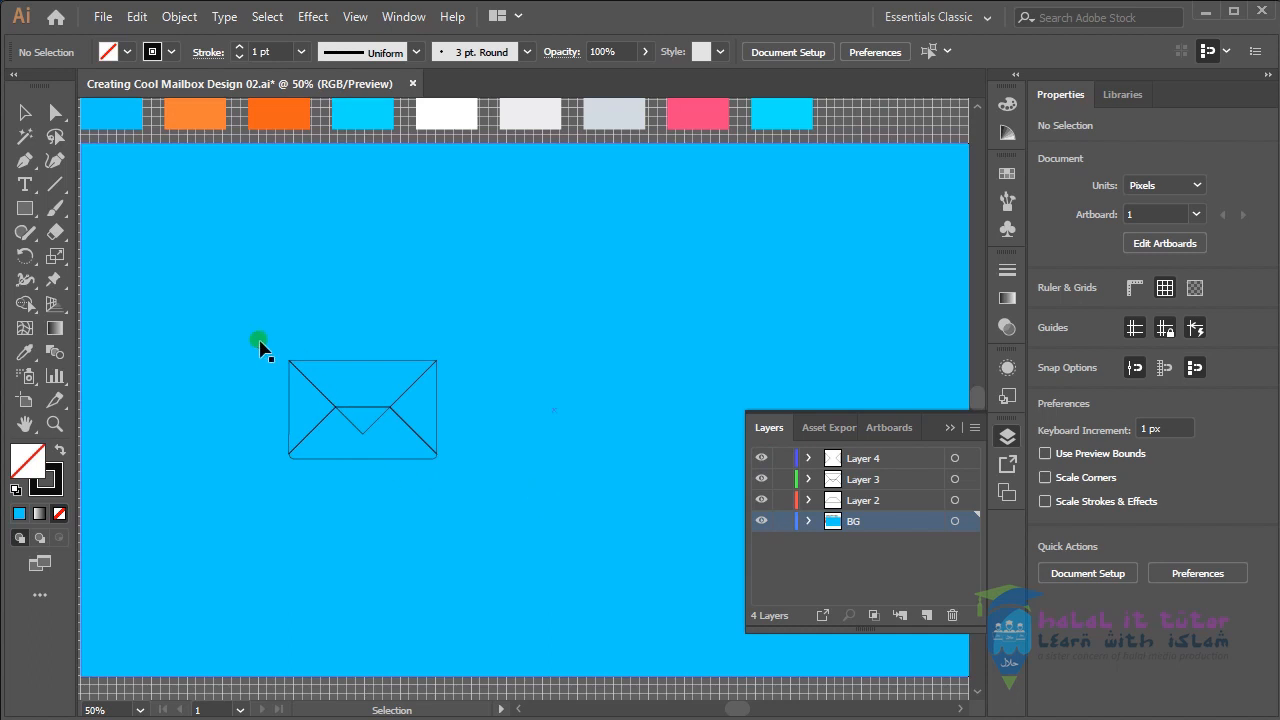
Step: Lock the BG layer and copy all the envelope paths
{"action": "left_click", "coordinate": [783, 521]}
{"action": "left_click_drag", "start_coordinate": [259, 334], "coordinate": [547, 493]}
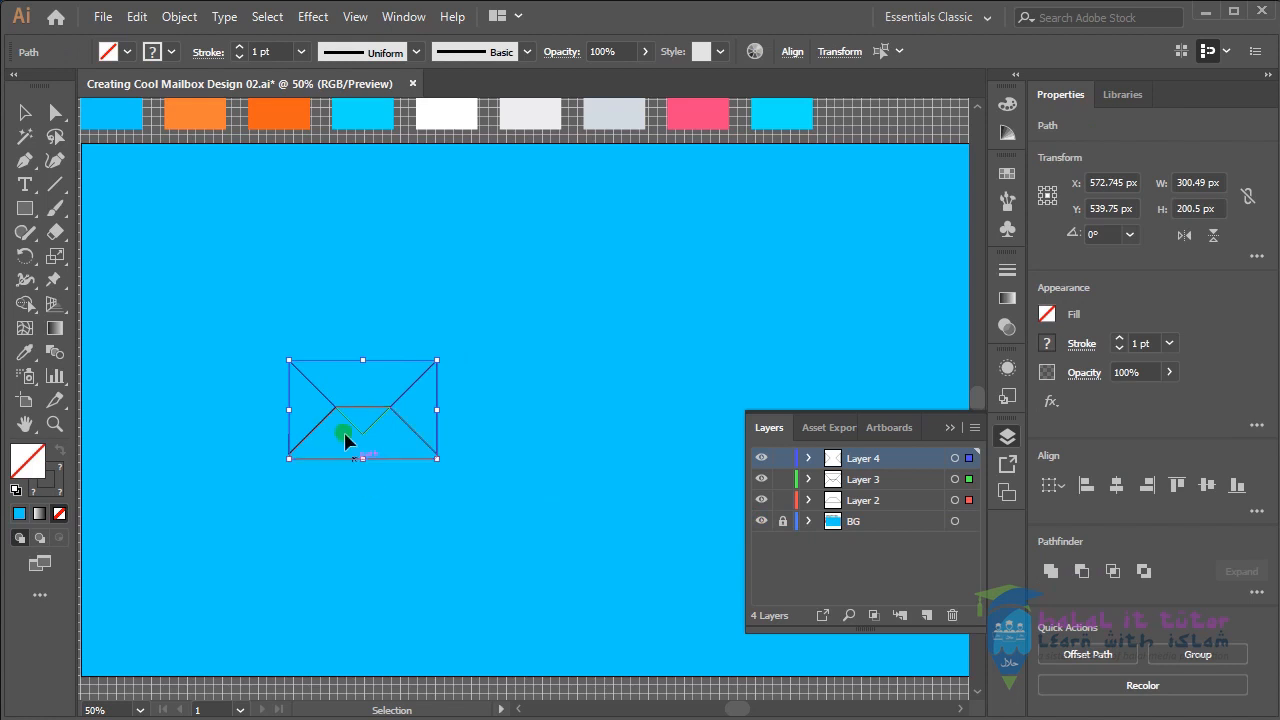
{"action": "key", "text": "a"}
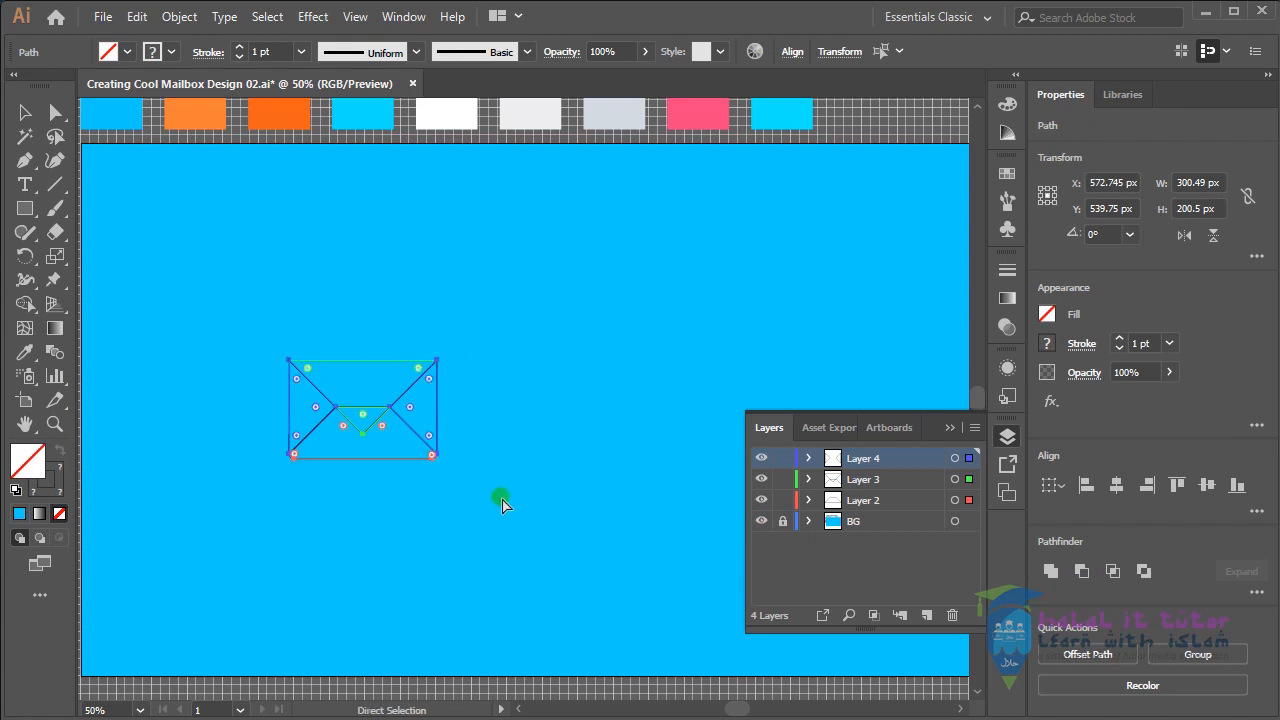
{"action": "left_click", "coordinate": [137, 17]}
{"action": "left_click", "coordinate": [149, 111]}
{"action": "key", "text": "v"}
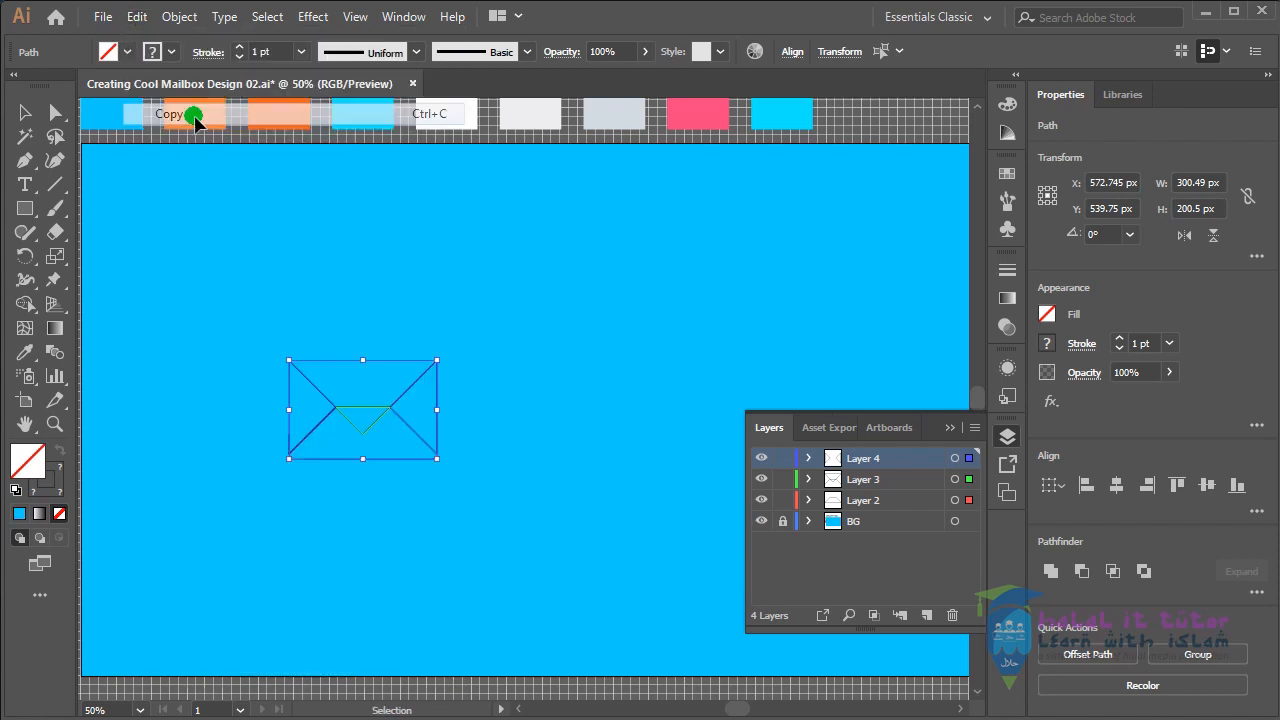
Step: Add a new layer directly above the BG layer
{"action": "left_click", "coordinate": [857, 525]}
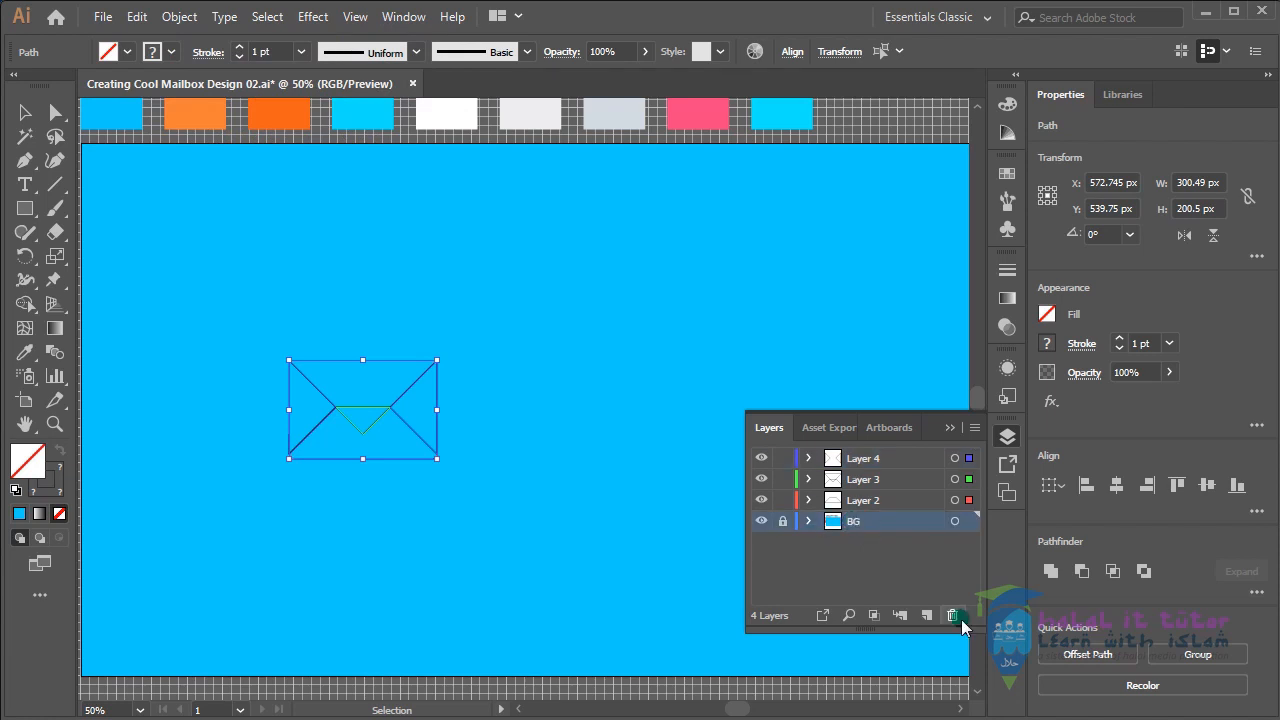
{"action": "left_click", "coordinate": [925, 617]}
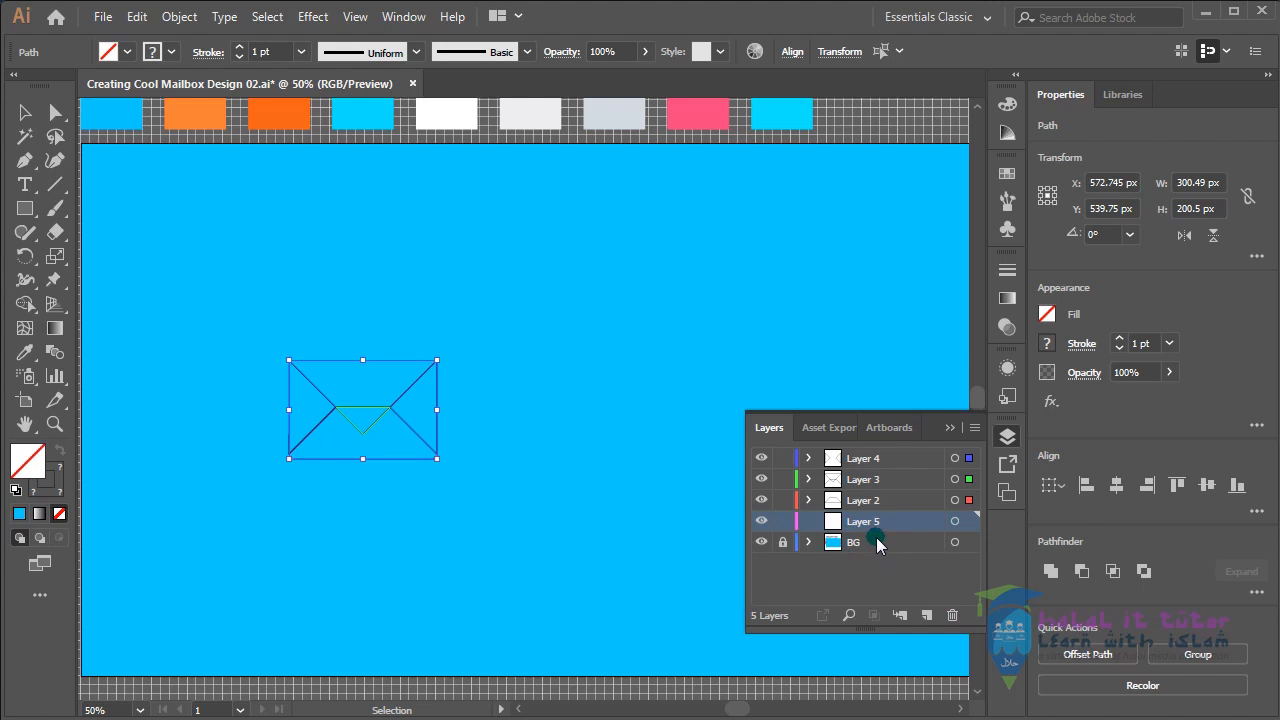
Step: Try to paste the copied envelope paths in front while the original paths are still selected
{"action": "left_click", "coordinate": [137, 16]}
{"action": "left_click", "coordinate": [226, 158]}
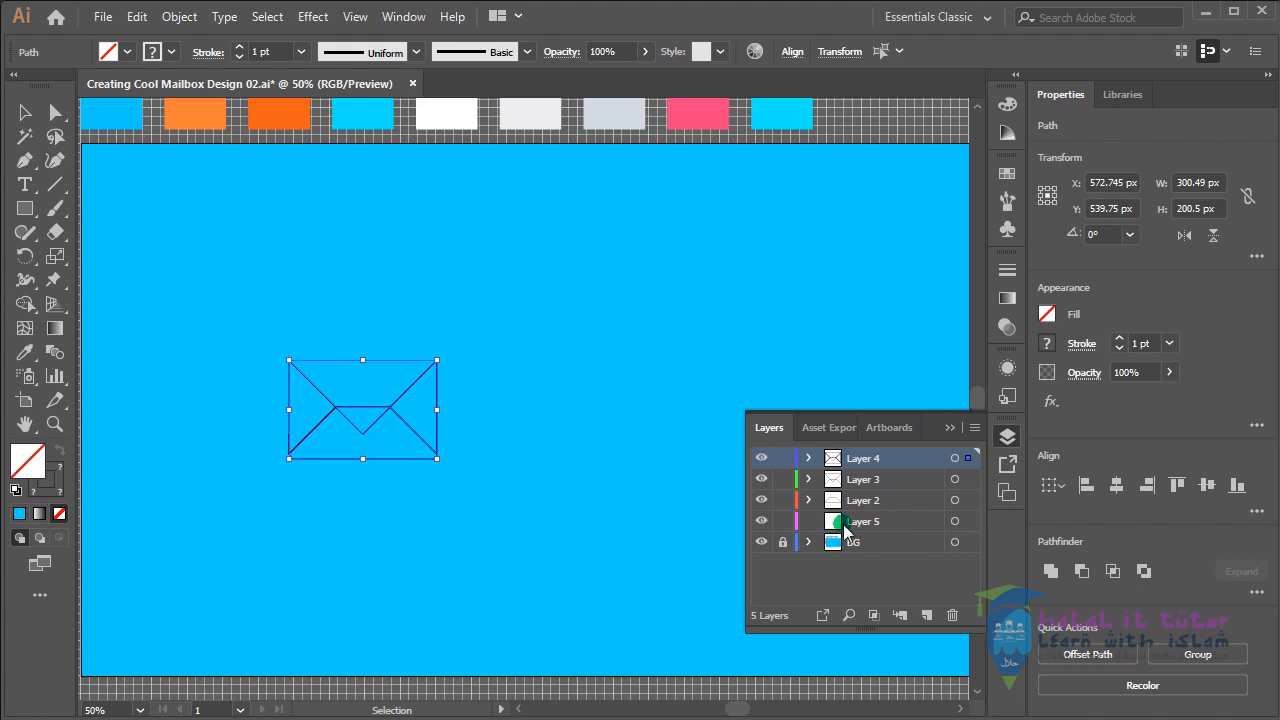
{"action": "key", "text": "ctrl+a"}
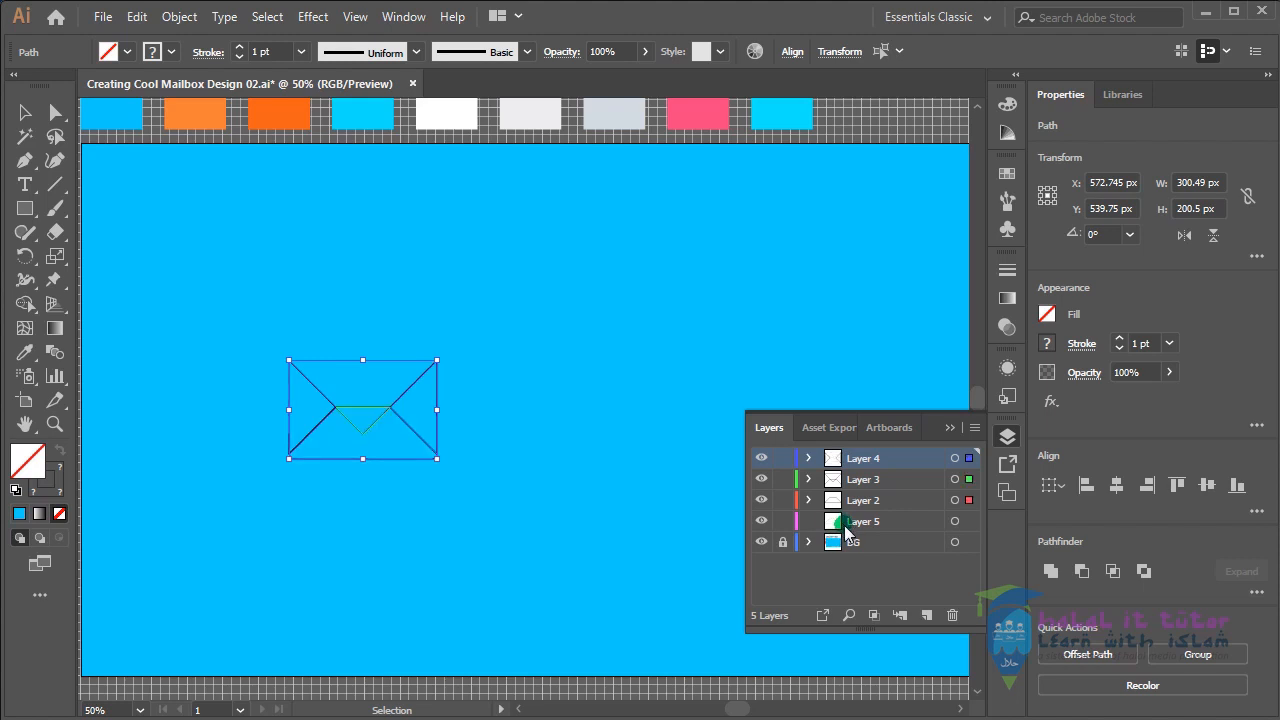
Step: Lock Layers 2, 3 and 4, and paste the copied envelope paths in front on Layer 5
{"action": "left_click", "coordinate": [783, 479]}
{"action": "left_click", "coordinate": [783, 500]}
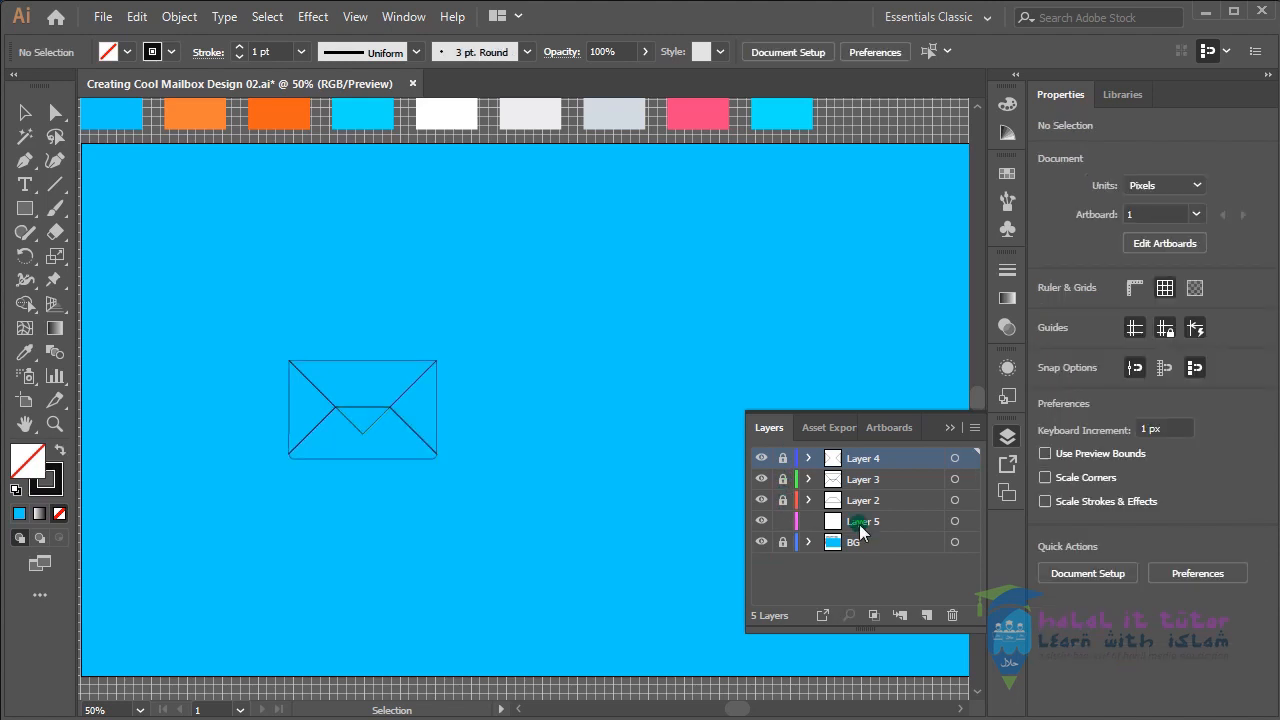
{"action": "left_click", "coordinate": [860, 524]}
{"action": "left_click", "coordinate": [140, 18]}
{"action": "left_click", "coordinate": [216, 160]}
{"action": "left_click", "coordinate": [836, 518]}
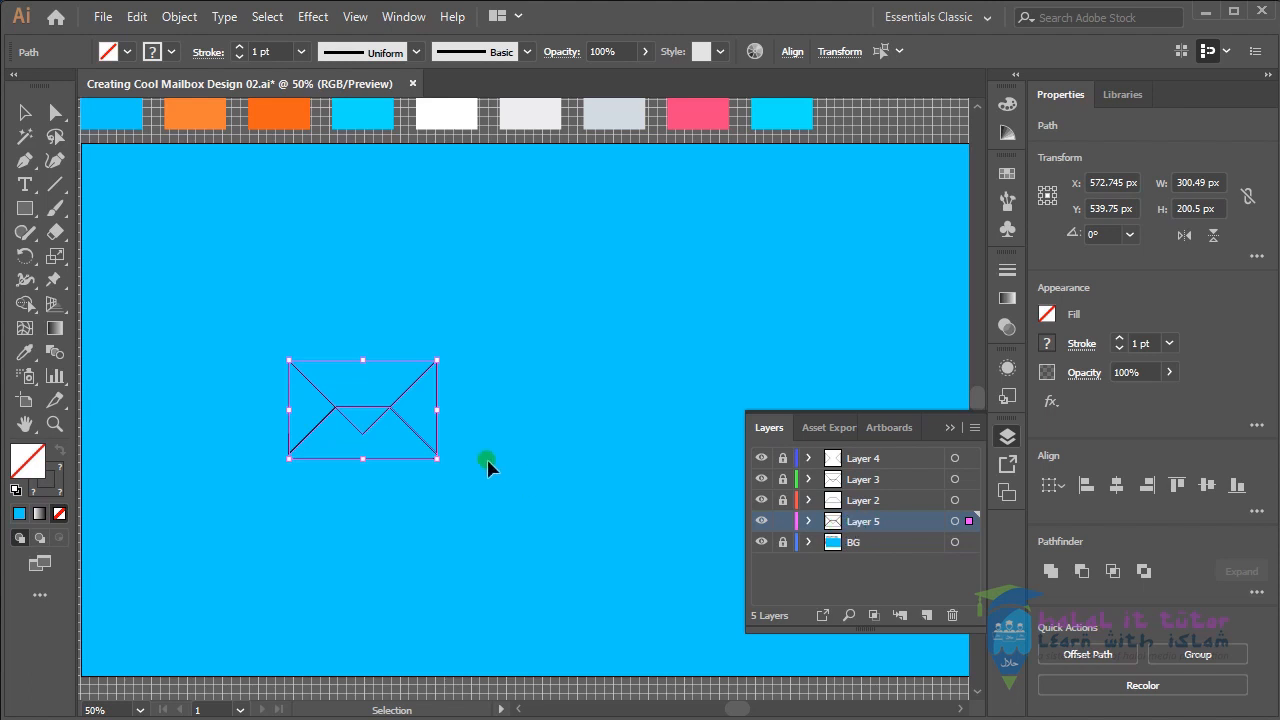
{"action": "left_click", "coordinate": [492, 485]}
{"action": "scroll", "coordinate": [600, 518], "scroll_direction": "left", "scroll_amount": 1}
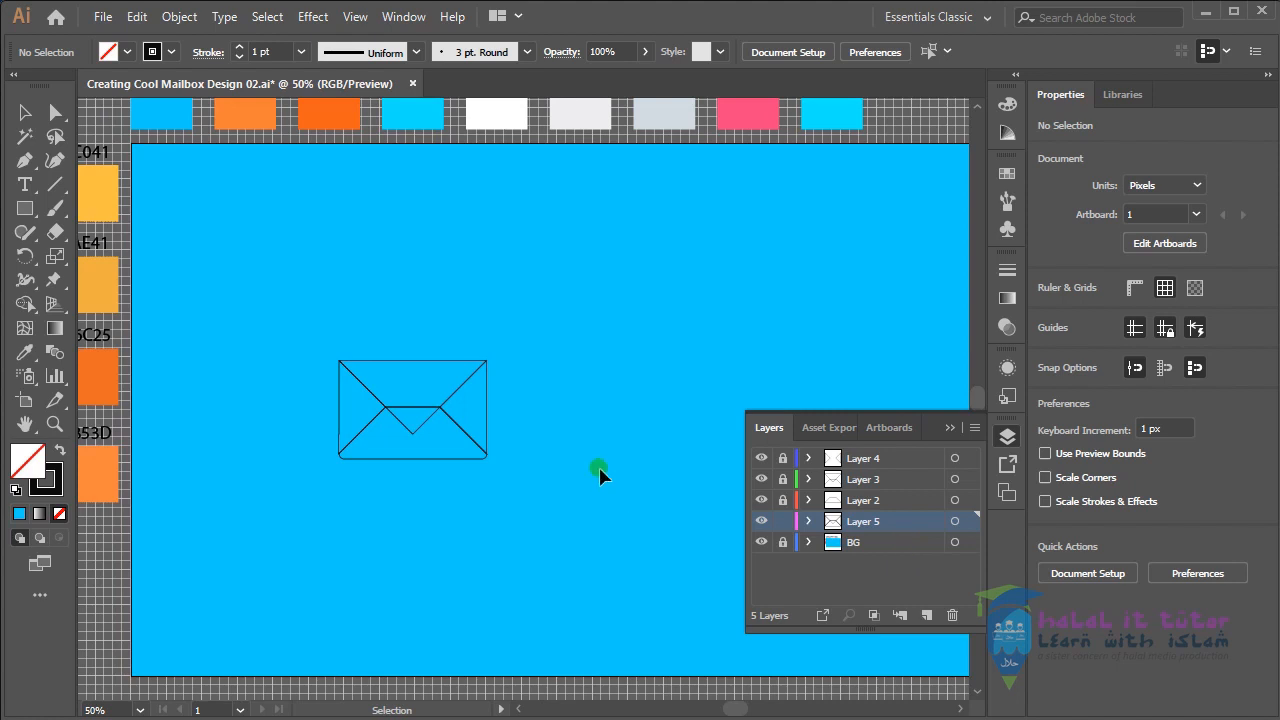
Step: Hide Layers 2, 3 and 4, and check the individual paths of the envelope copy on Layer 5
{"action": "left_click_drag", "start_coordinate": [771, 461], "coordinate": [771, 508]}
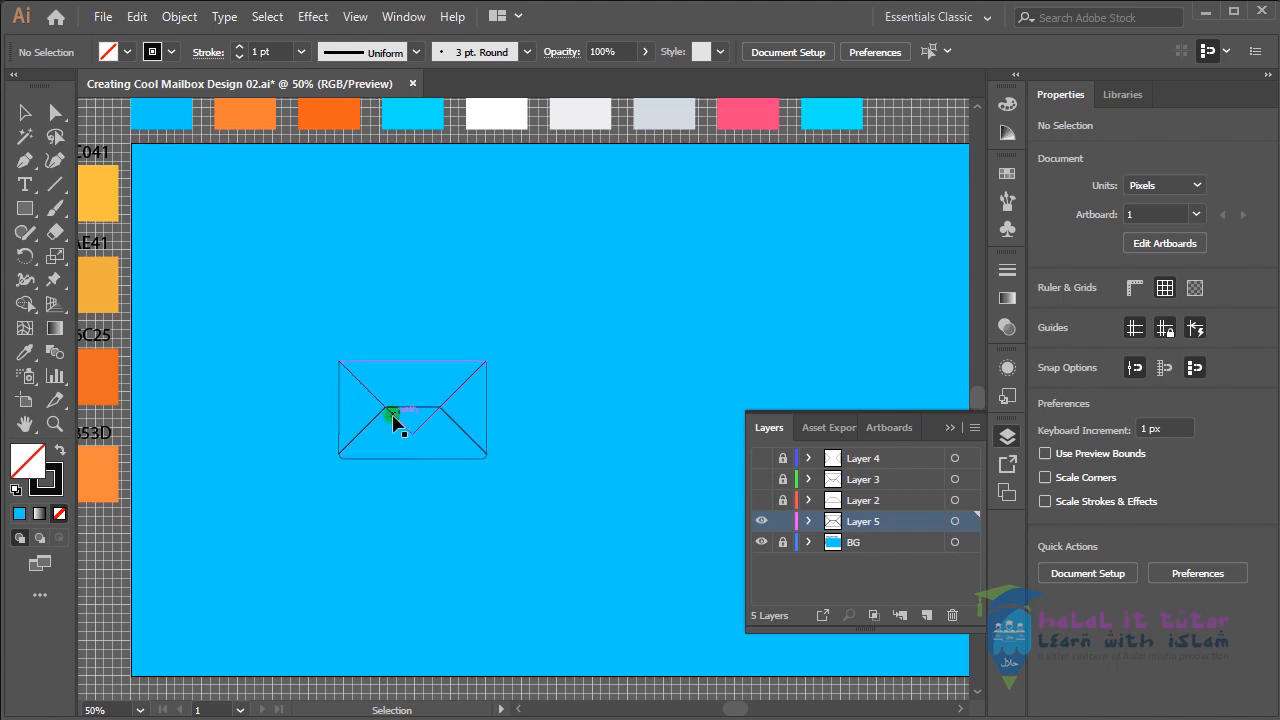
{"action": "left_click_drag", "start_coordinate": [311, 327], "coordinate": [512, 486]}
{"action": "key", "text": "space"}
{"action": "left_click_drag", "start_coordinate": [681, 489], "coordinate": [559, 437]}
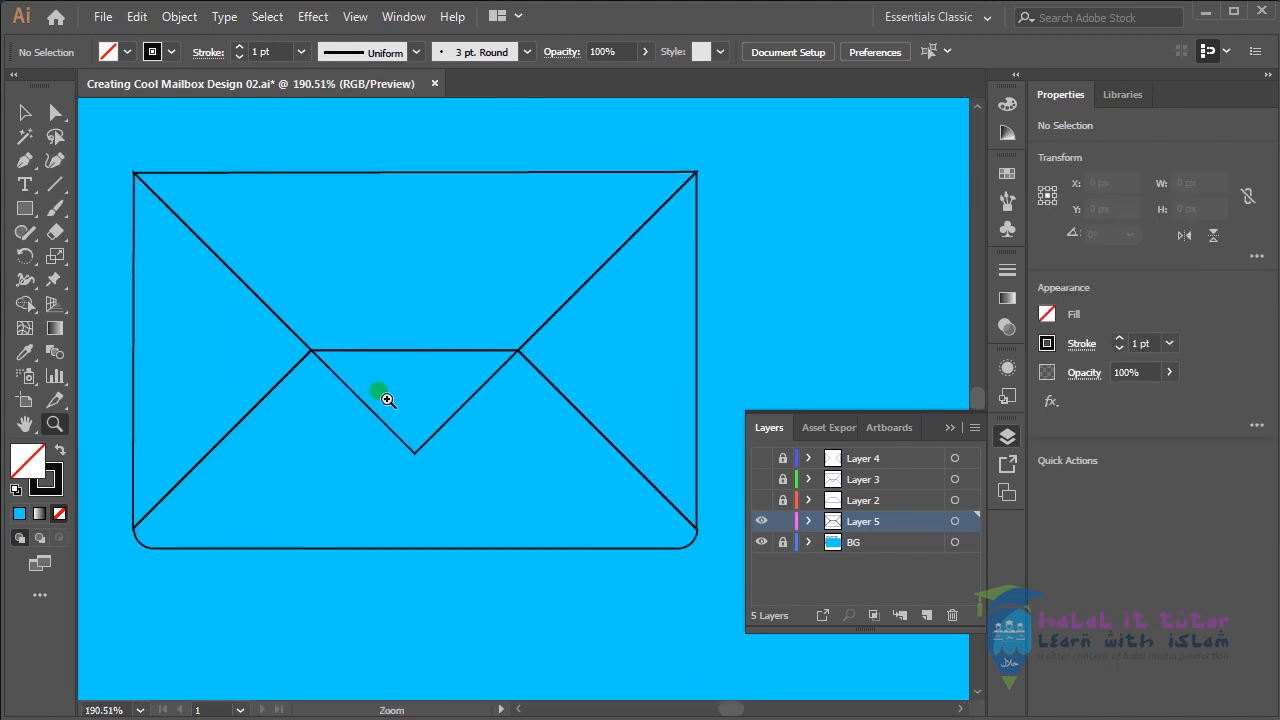
{"action": "key", "text": "v"}
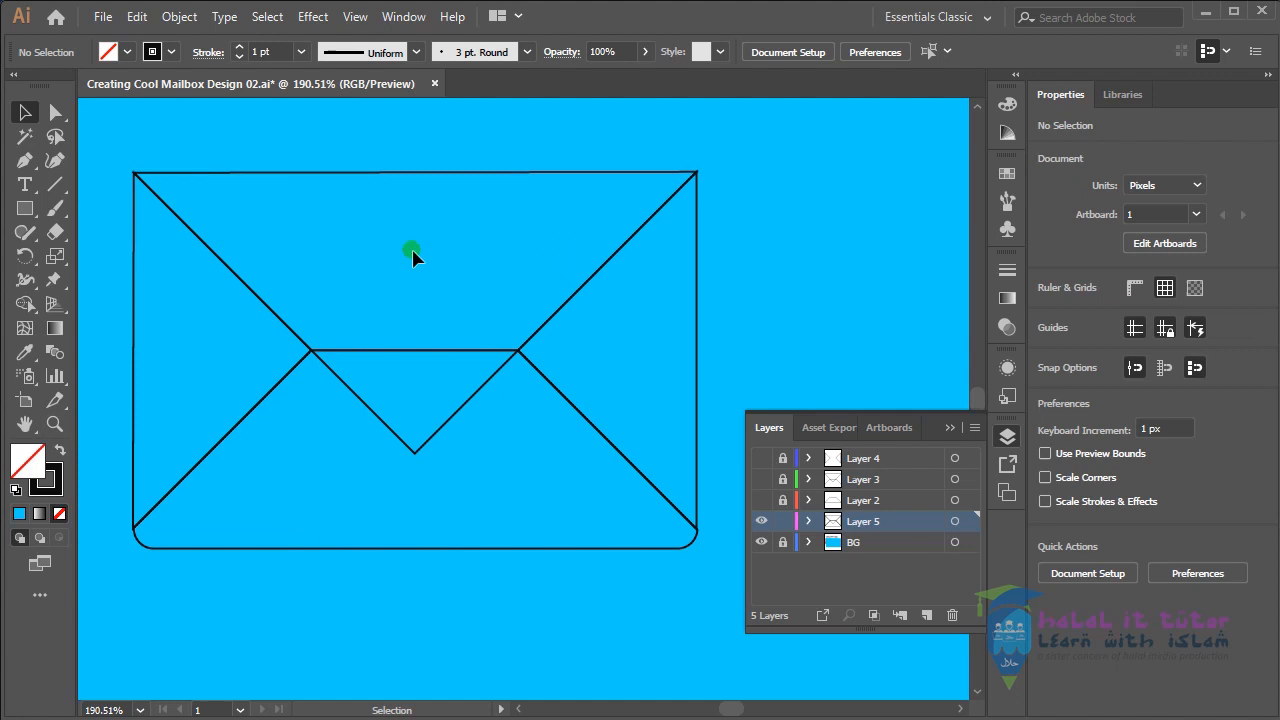
{"action": "left_click", "coordinate": [414, 176]}
{"action": "left_click", "coordinate": [440, 352]}
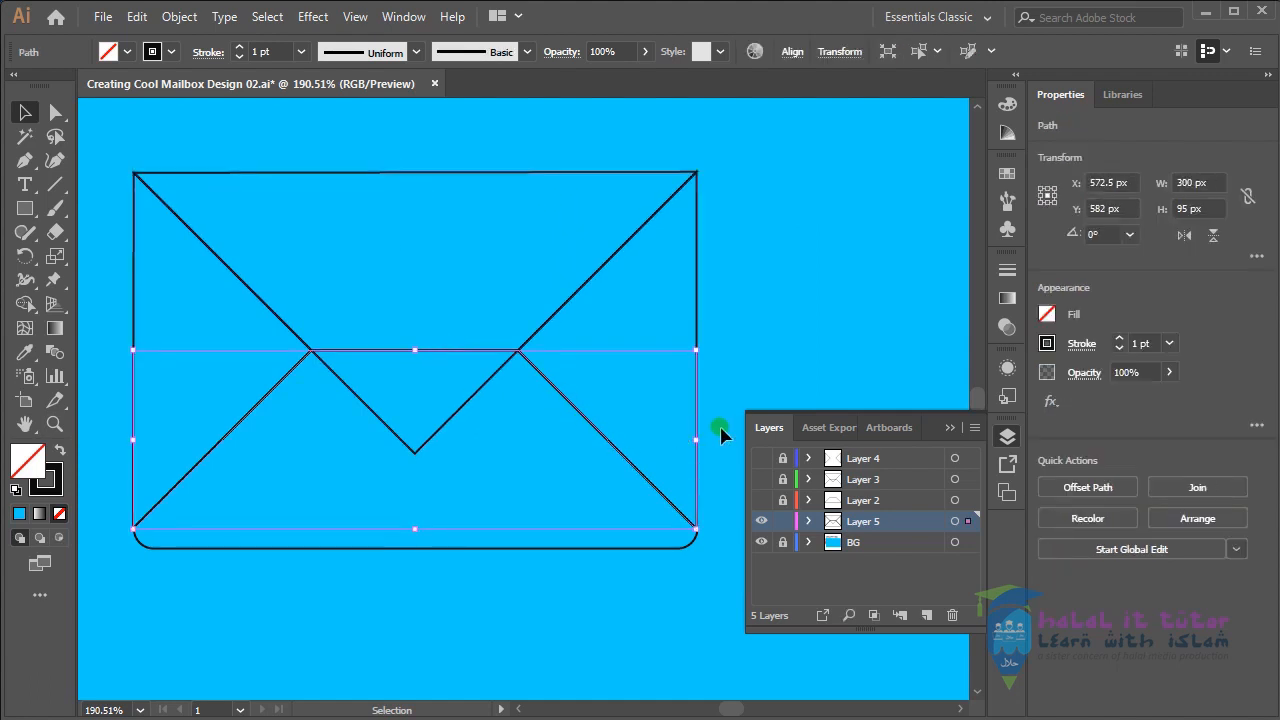
{"action": "left_click", "coordinate": [676, 585]}
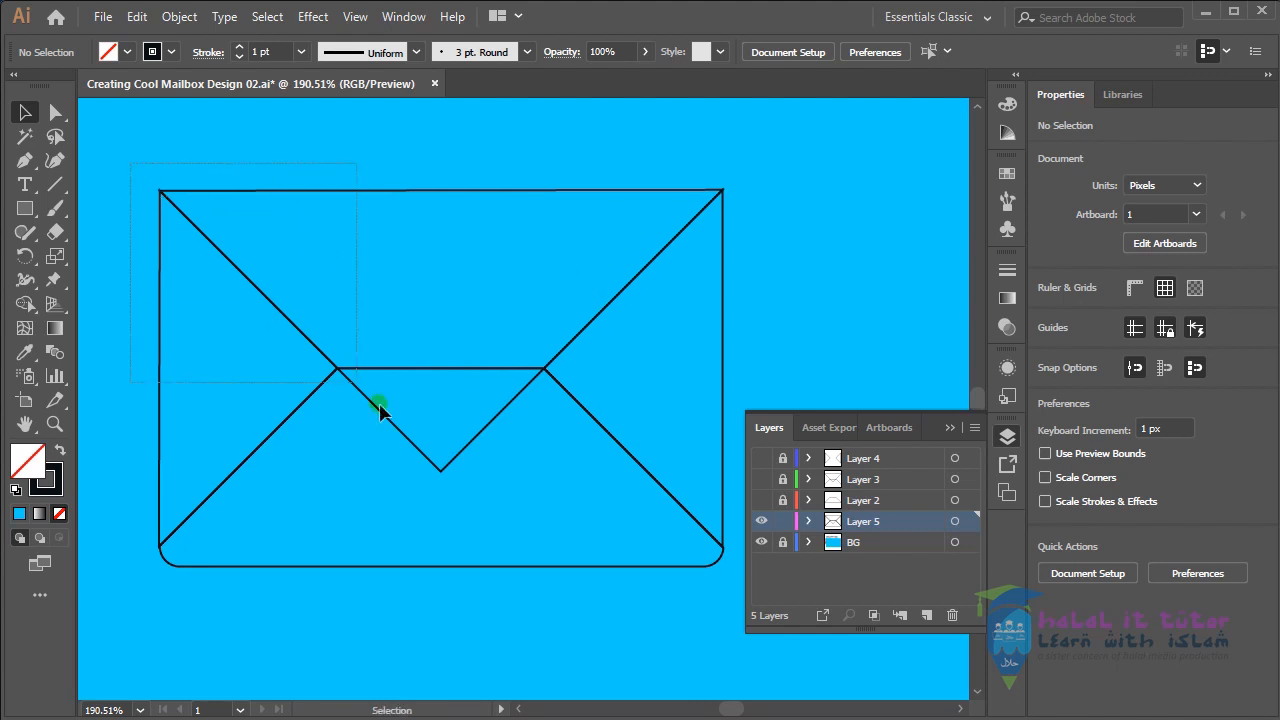
Step: Erase all inner lines of the envelope copy on Layer 5 with the Shape Builder tool, keeping only its outer outline
{"action": "left_click_drag", "start_coordinate": [737, 606], "coordinate": [440, 435]}
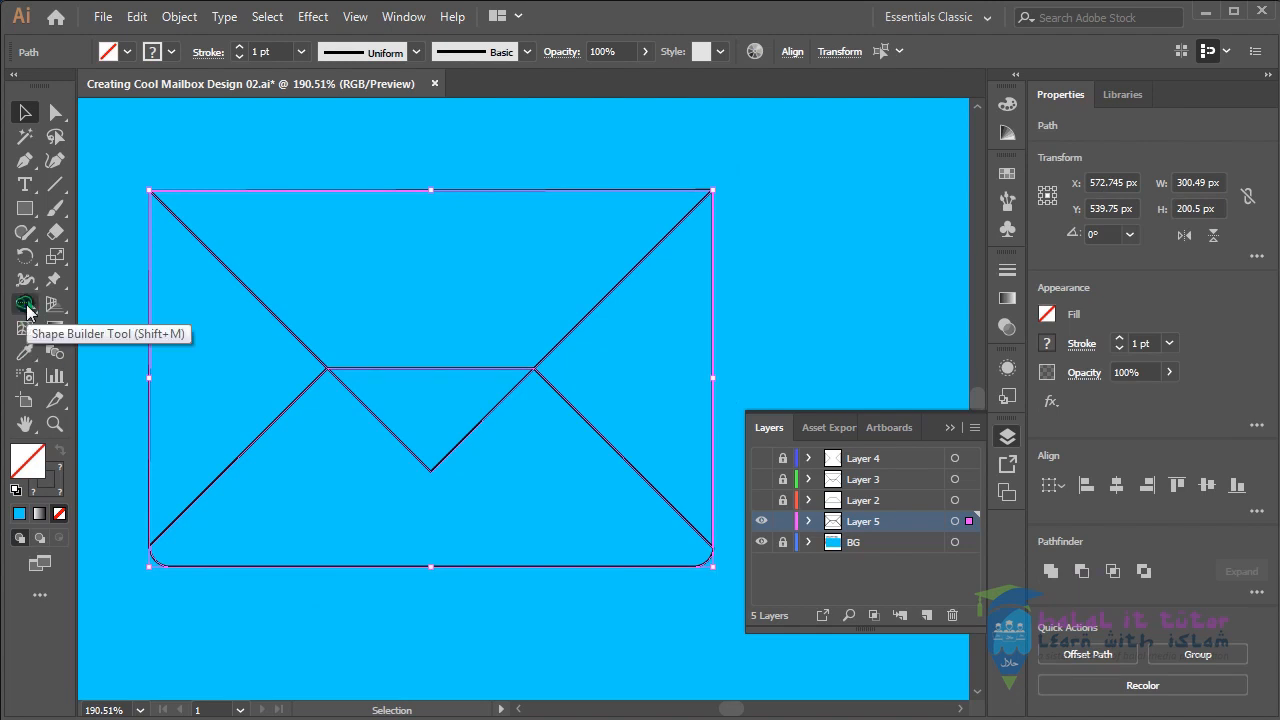
{"action": "left_click", "coordinate": [27, 311]}
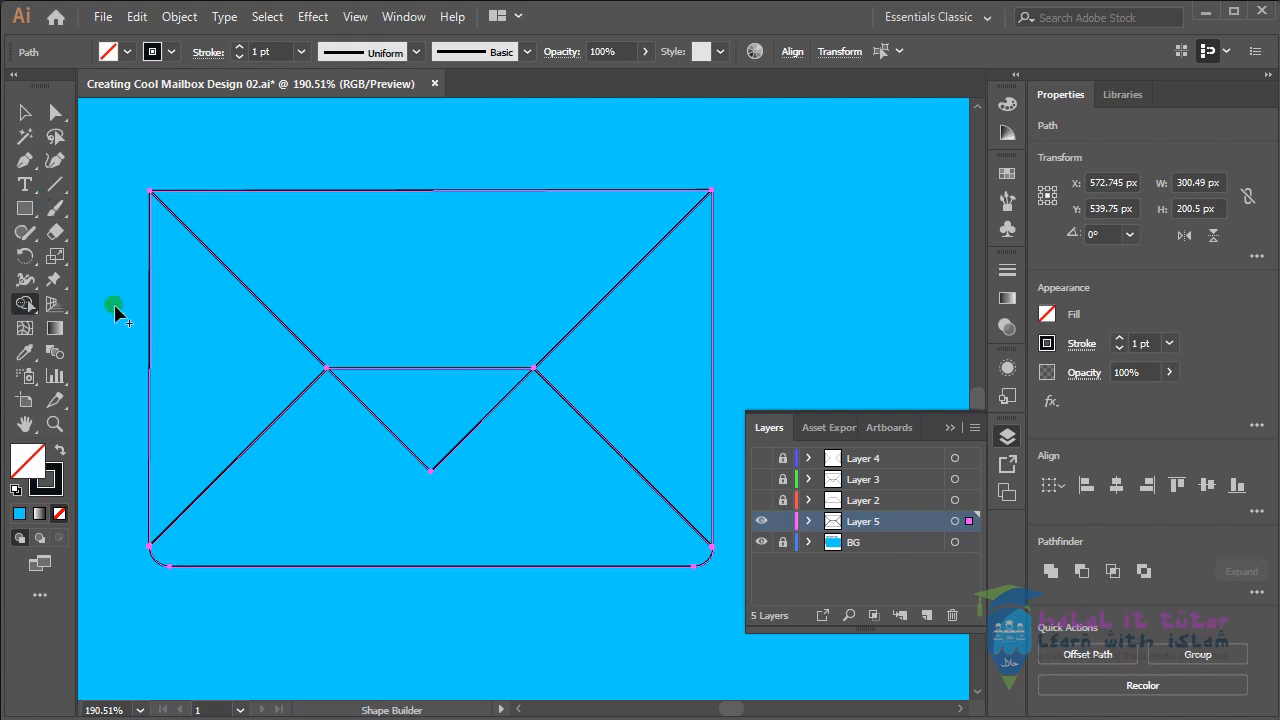
{"action": "left_click", "coordinate": [259, 441], "text": "alt"}
{"action": "left_click_drag", "start_coordinate": [403, 372], "coordinate": [429, 471]}
{"action": "left_click", "coordinate": [429, 471], "text": "alt"}
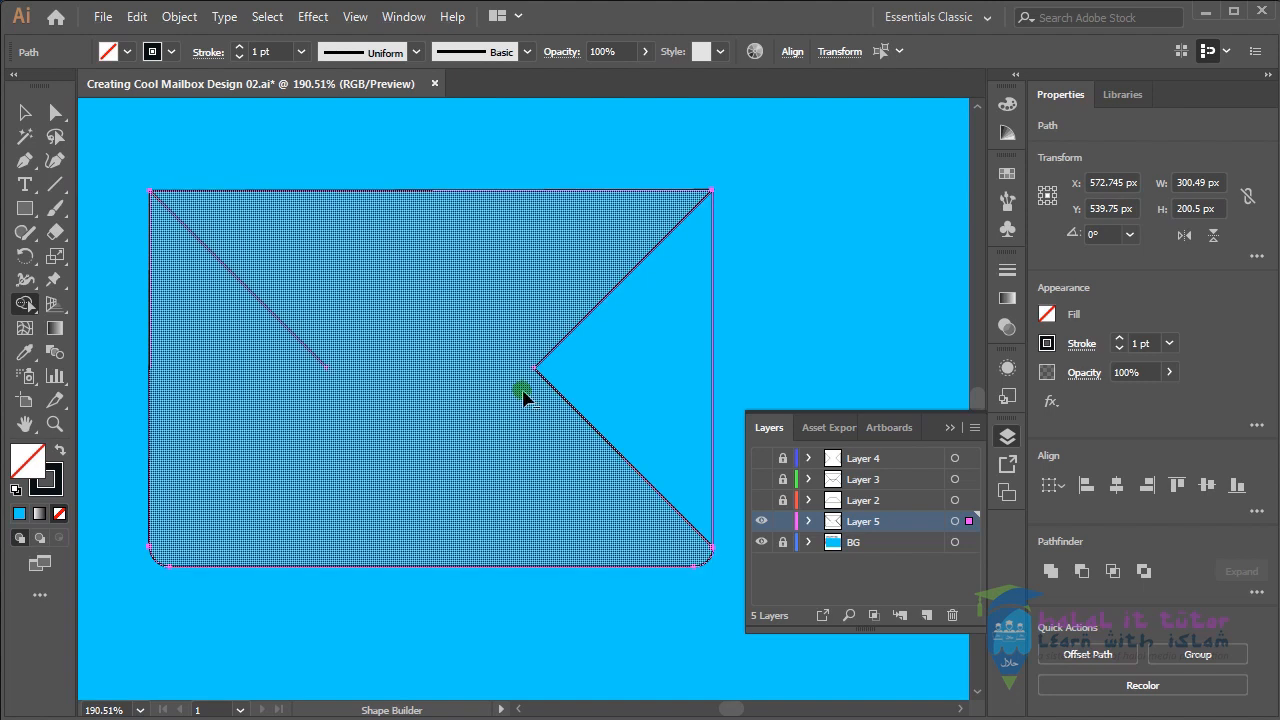
{"action": "left_click", "coordinate": [329, 371], "text": "alt"}
{"action": "left_click", "coordinate": [535, 377], "text": "alt"}
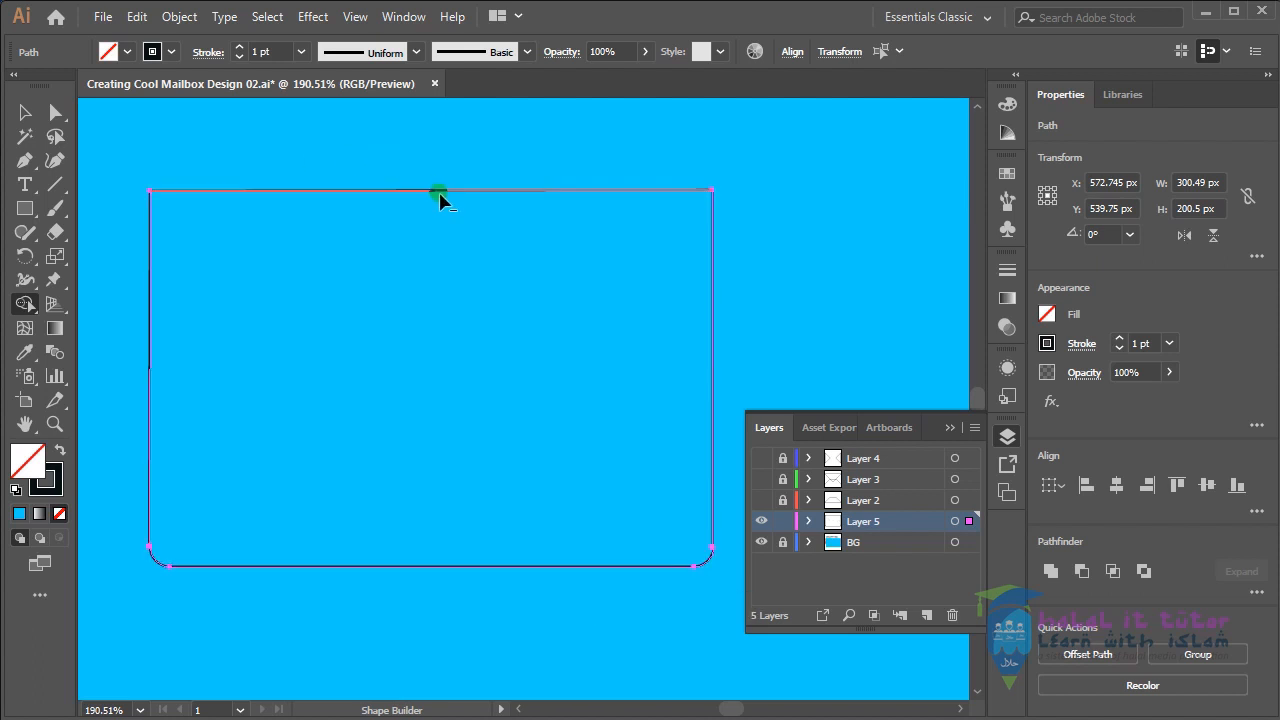
{"action": "left_click", "coordinate": [25, 114]}
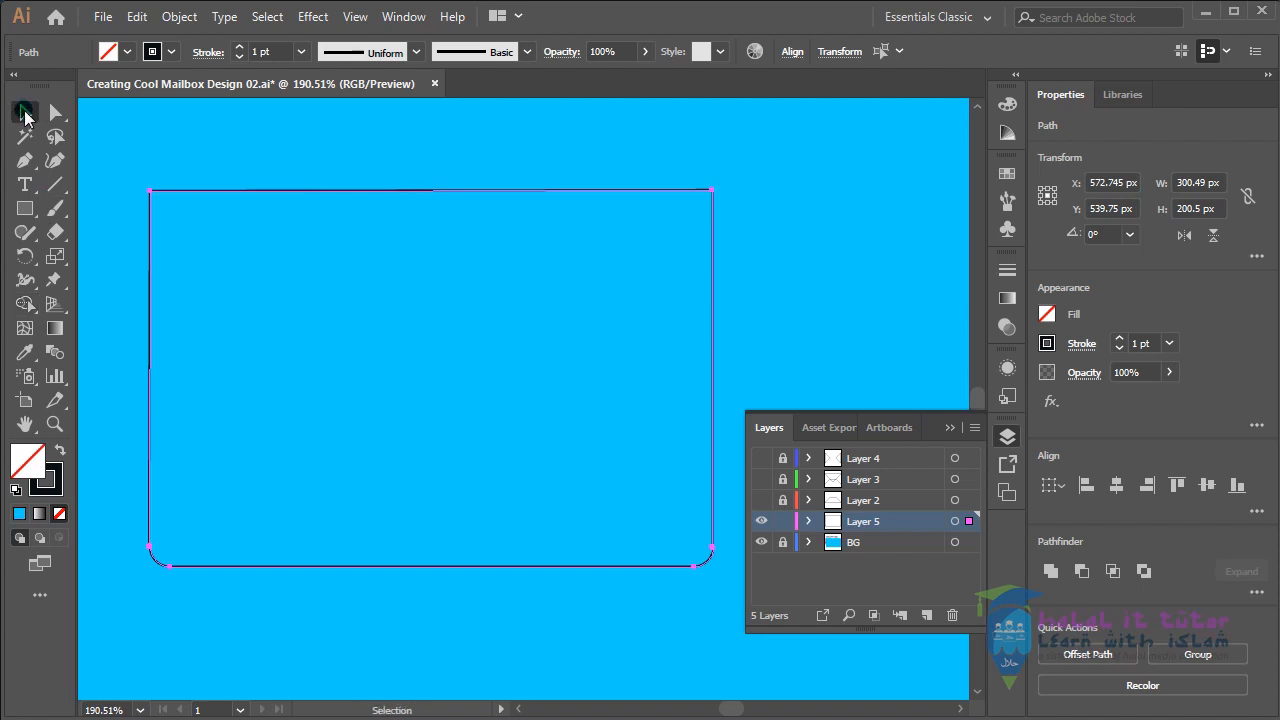
{"action": "left_click", "coordinate": [557, 629]}
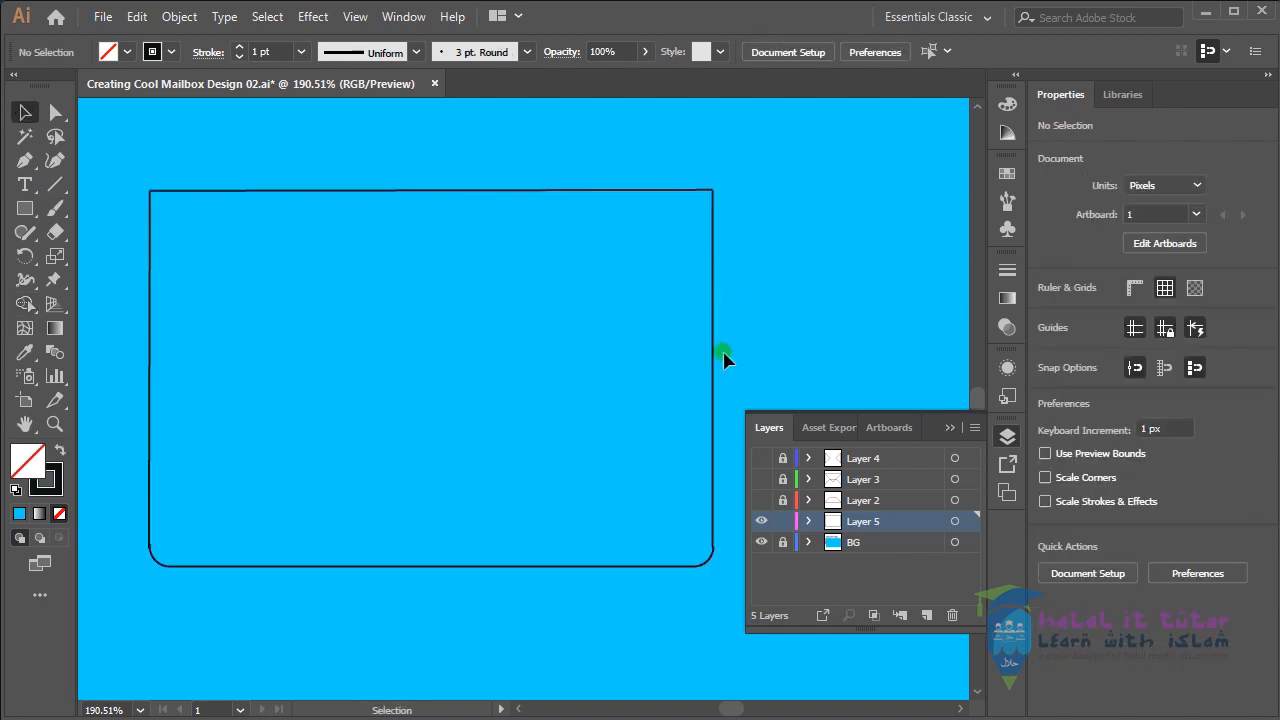
Step: Test whether the outline's edges are separate by moving its right and top segments away, and undo the moves
{"action": "left_click_drag", "start_coordinate": [714, 349], "coordinate": [802, 327]}
{"action": "left_click_drag", "start_coordinate": [534, 200], "coordinate": [542, 153]}
{"action": "key", "text": "ctrl+z"}
{"action": "key", "text": "ctrl+z"}
{"action": "left_click_drag", "start_coordinate": [608, 402], "coordinate": [600, 388]}
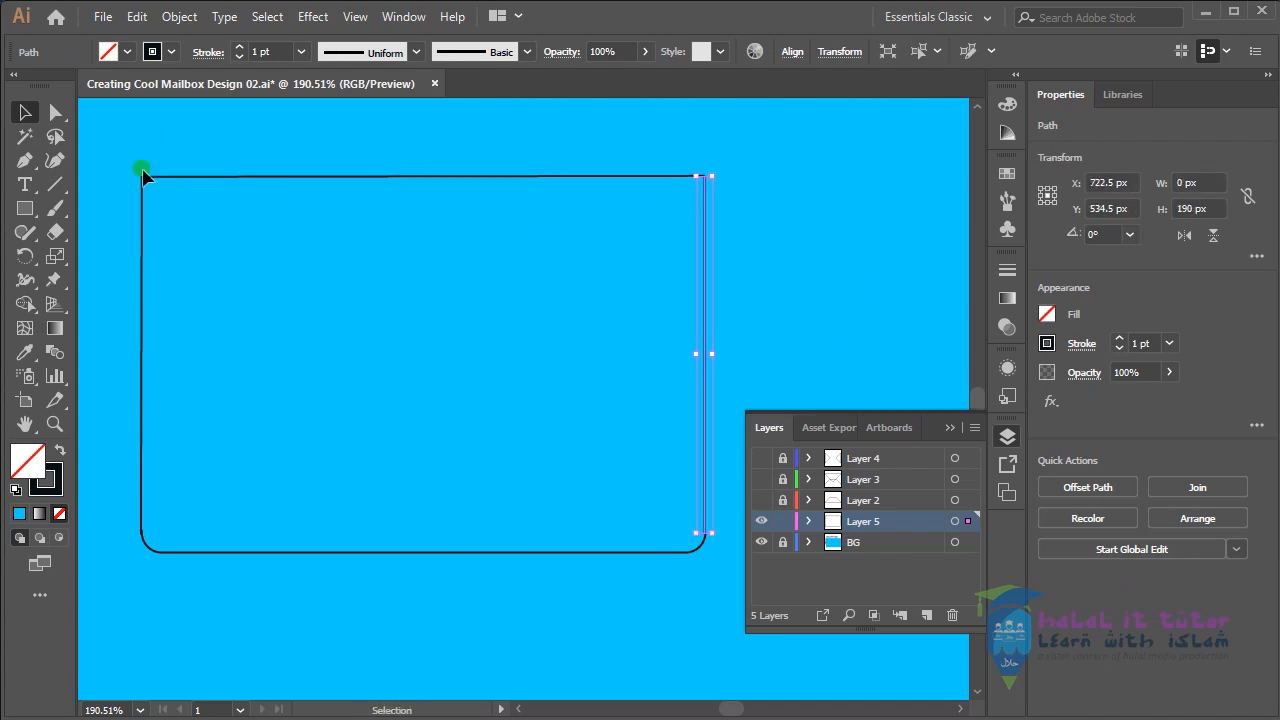
Step: Join all the segments of the envelope outline on Layer 5 into a single path
{"action": "left_click_drag", "start_coordinate": [106, 146], "coordinate": [726, 600]}
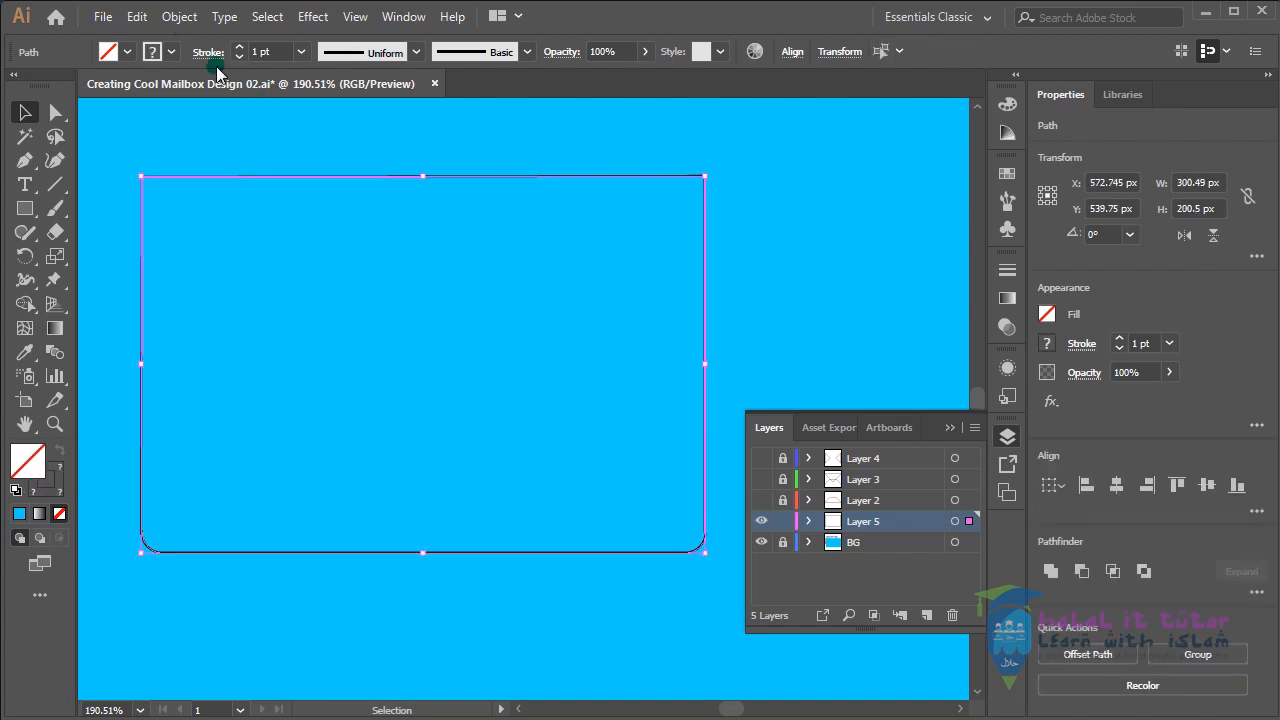
{"action": "left_click", "coordinate": [181, 17]}
{"action": "mouse_move", "coordinate": [308, 480]}
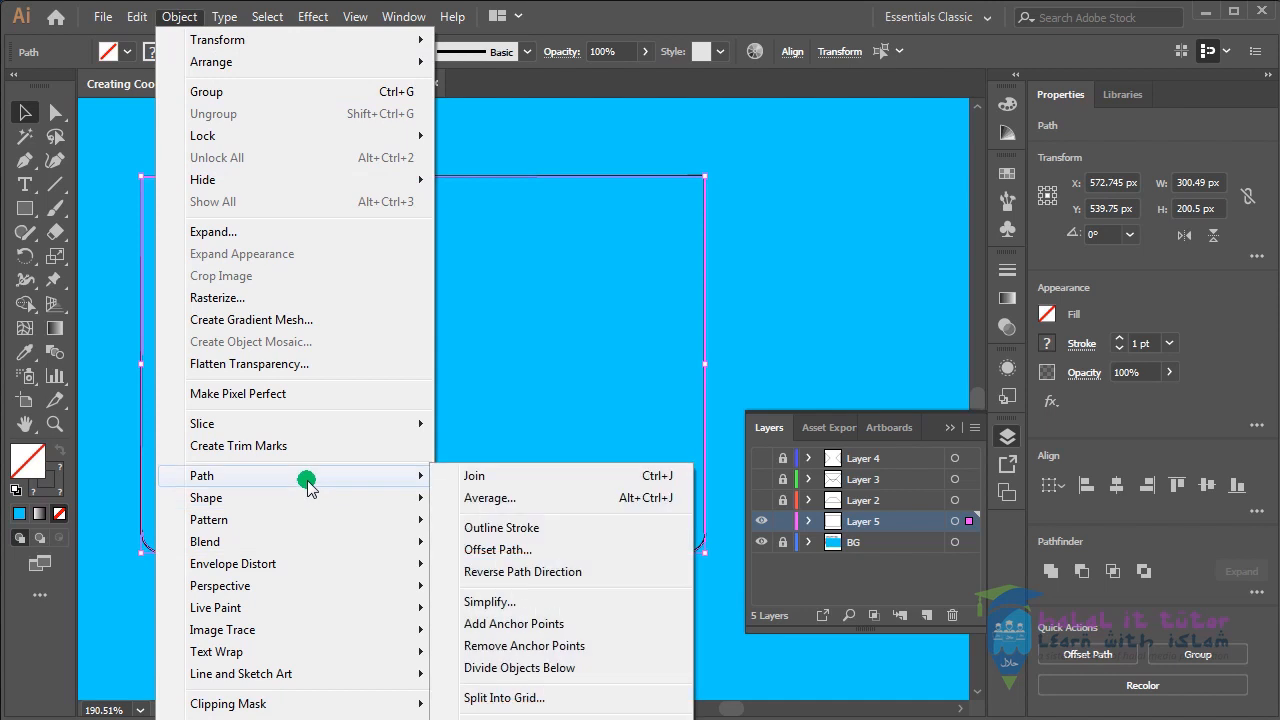
{"action": "left_click", "coordinate": [538, 482]}
{"action": "left_click", "coordinate": [816, 283]}
Step: Test the joined envelope outline by moving it around as one object, and undo each move
{"action": "left_click_drag", "start_coordinate": [712, 340], "coordinate": [662, 322]}
{"action": "left_click_drag", "start_coordinate": [460, 555], "coordinate": [573, 455]}
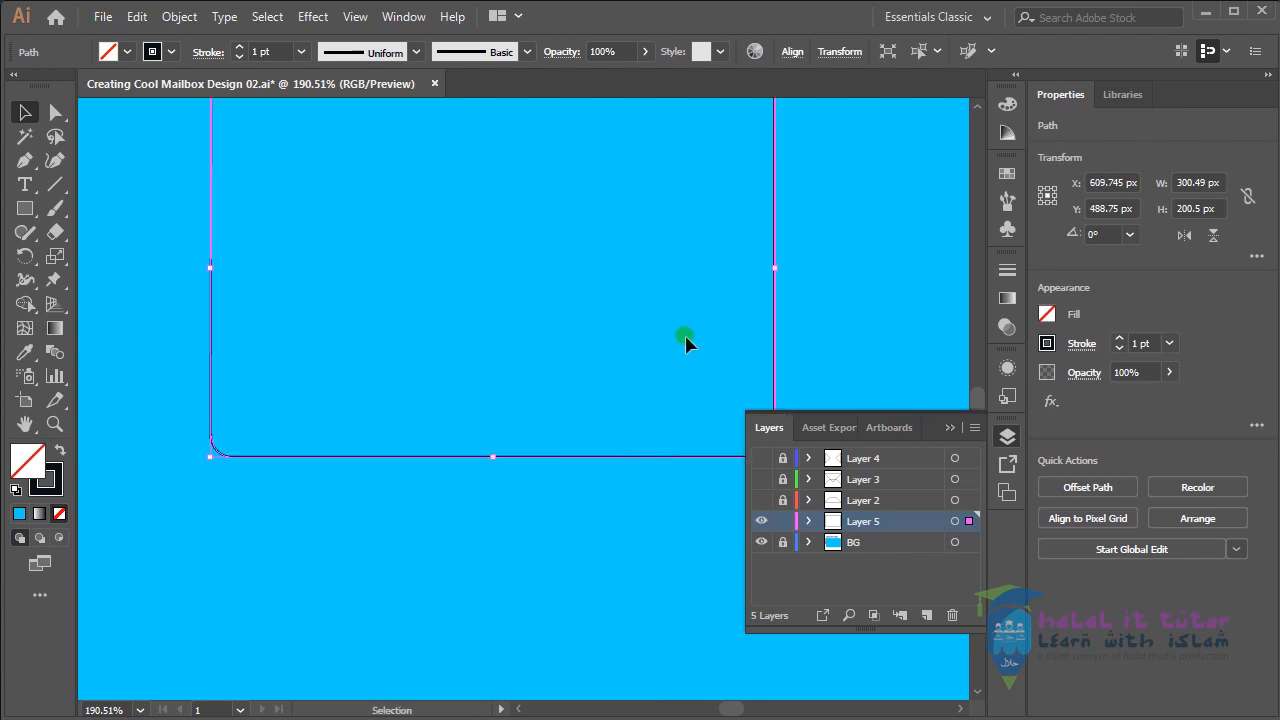
{"action": "key", "text": "ctrl+z"}
{"action": "key", "text": "ctrl+z"}
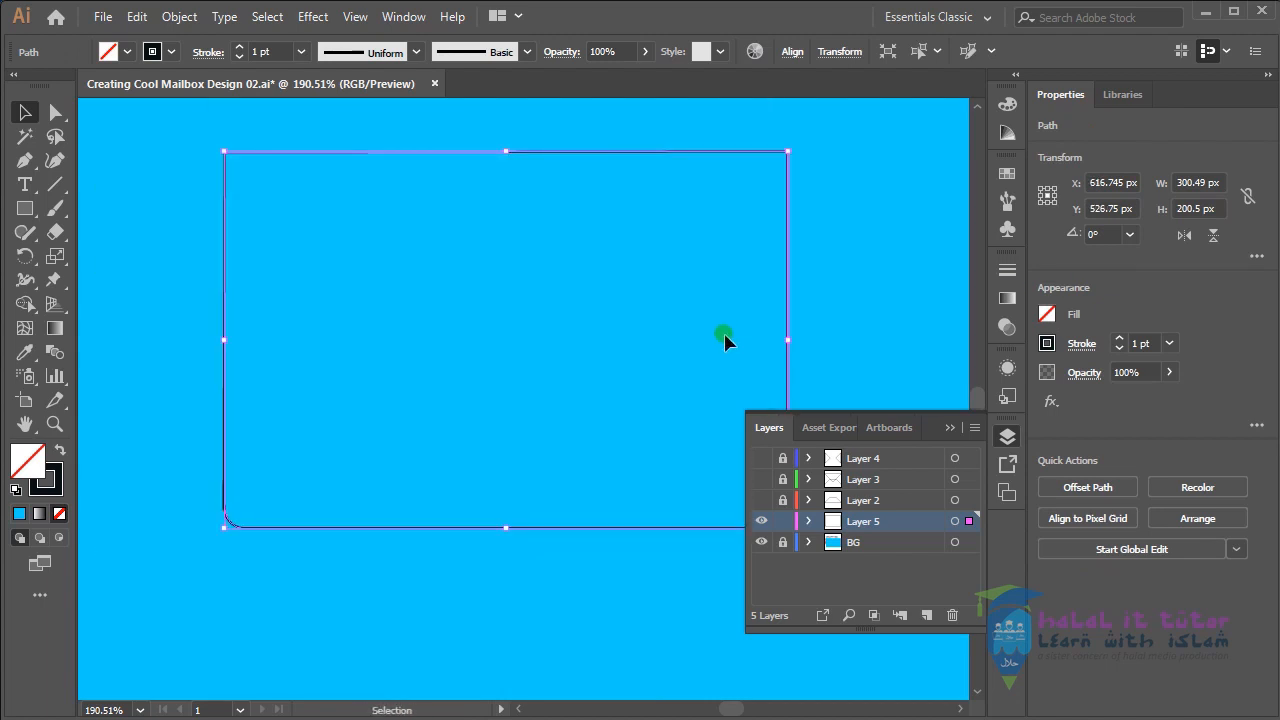
{"action": "key", "text": "ctrl+z"}
{"action": "left_click_drag", "start_coordinate": [703, 352], "coordinate": [786, 323]}
{"action": "key", "text": "ctrl+z"}
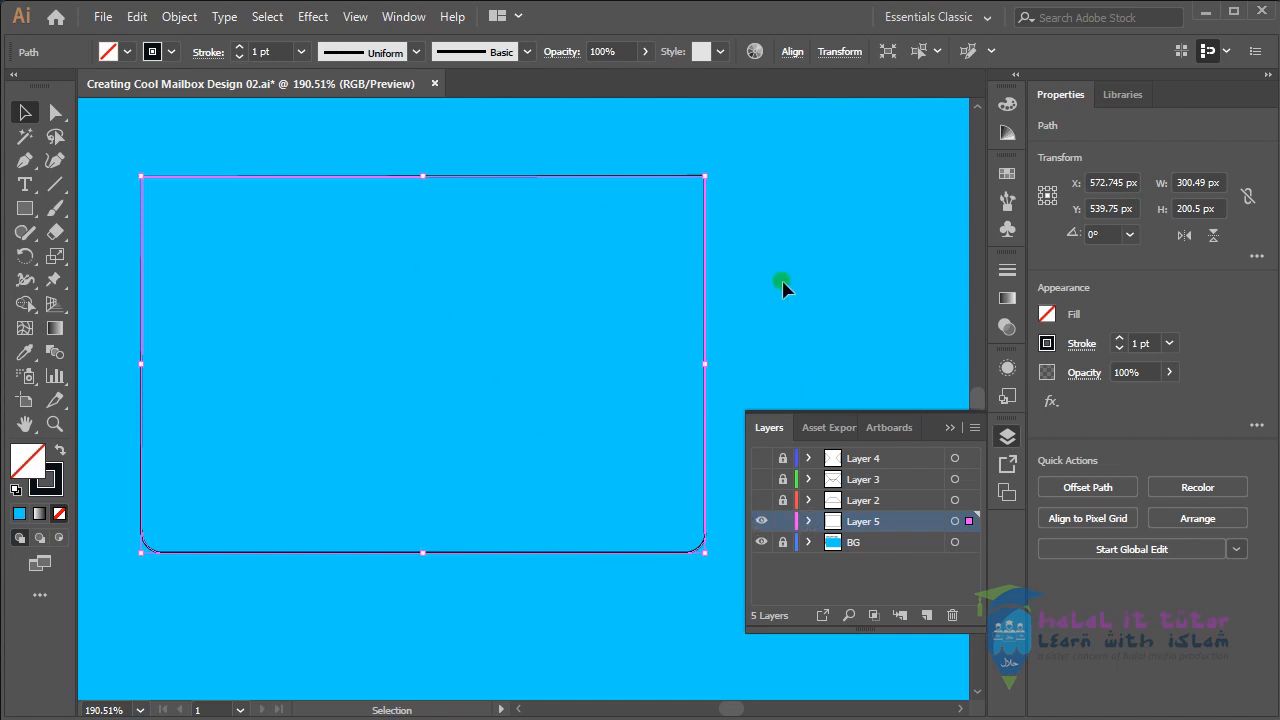
Step: Show and unlock Layers 2, 3 and 4
{"action": "left_click_drag", "start_coordinate": [761, 500], "coordinate": [776, 460]}
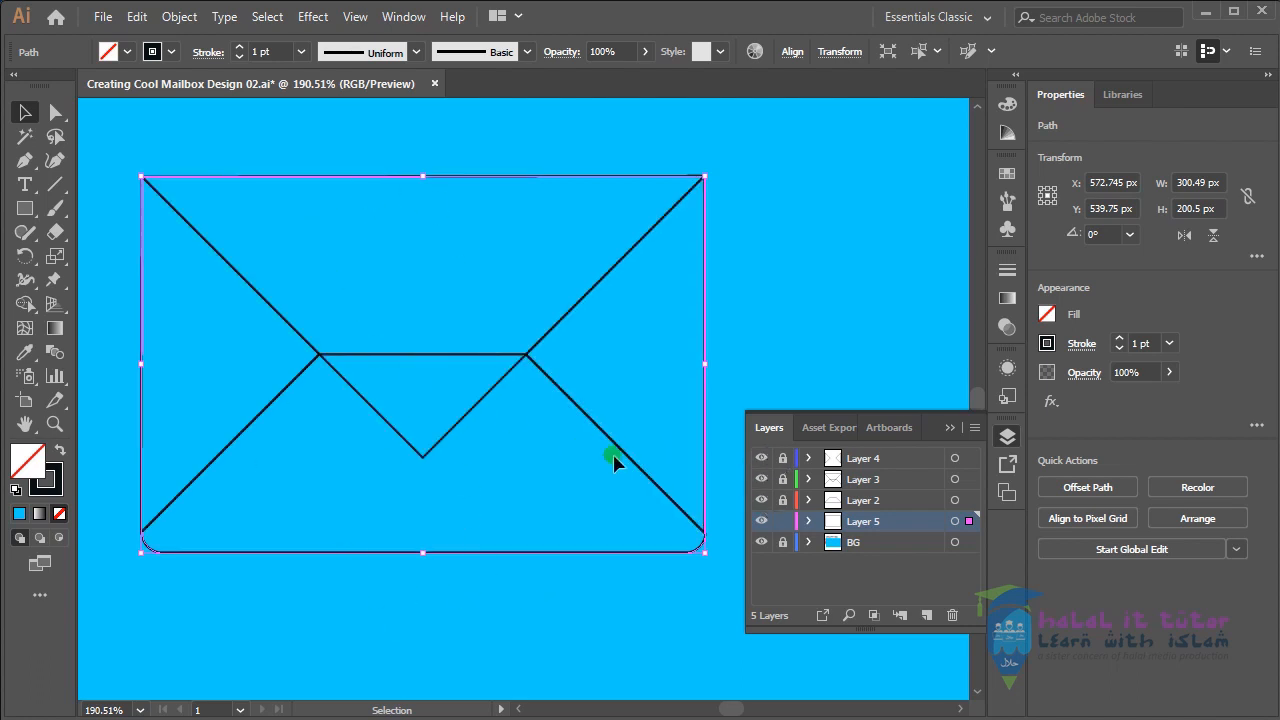
{"action": "left_click", "coordinate": [784, 500]}
{"action": "left_click_drag", "start_coordinate": [789, 505], "coordinate": [808, 477]}
{"action": "left_click", "coordinate": [479, 367]}
{"action": "scroll", "coordinate": [479, 367], "scroll_direction": "down", "scroll_amount": 5, "text": "alt"}
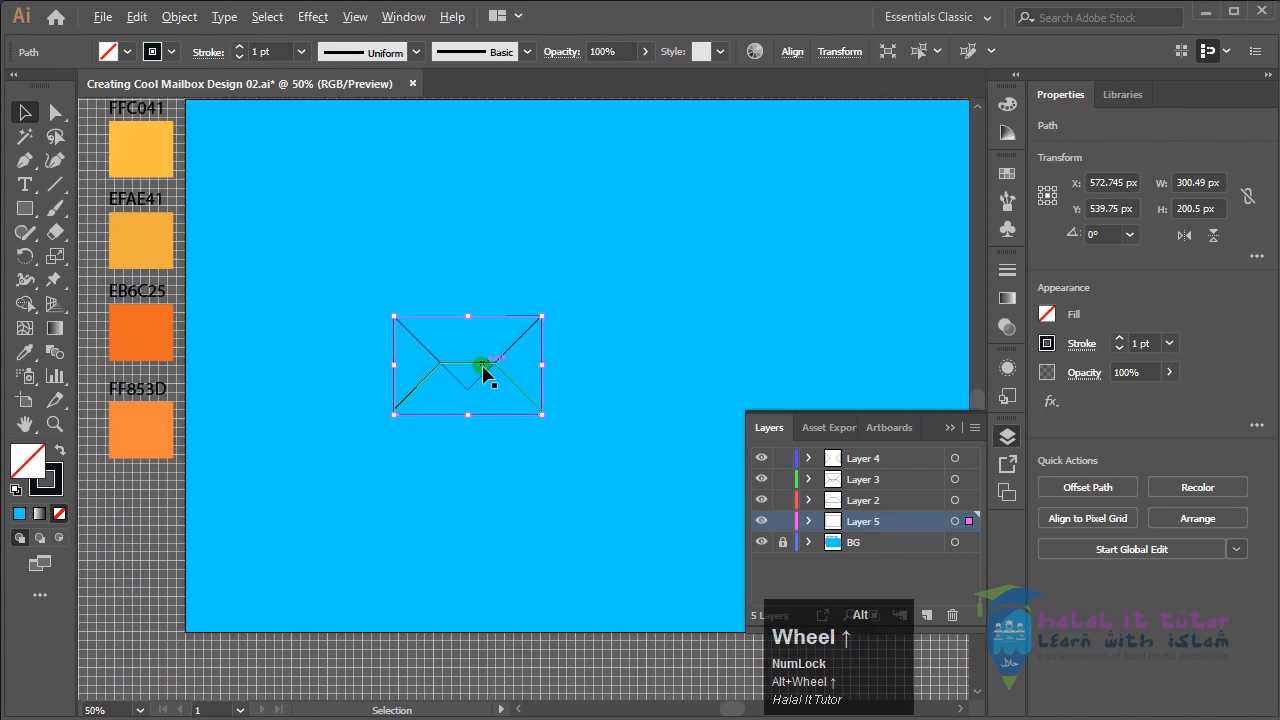
{"action": "scroll", "coordinate": [483, 372], "scroll_direction": "up", "scroll_amount": 1, "text": "alt"}
{"action": "scroll", "coordinate": [483, 372], "scroll_direction": "down", "scroll_amount": 1, "text": "alt"}
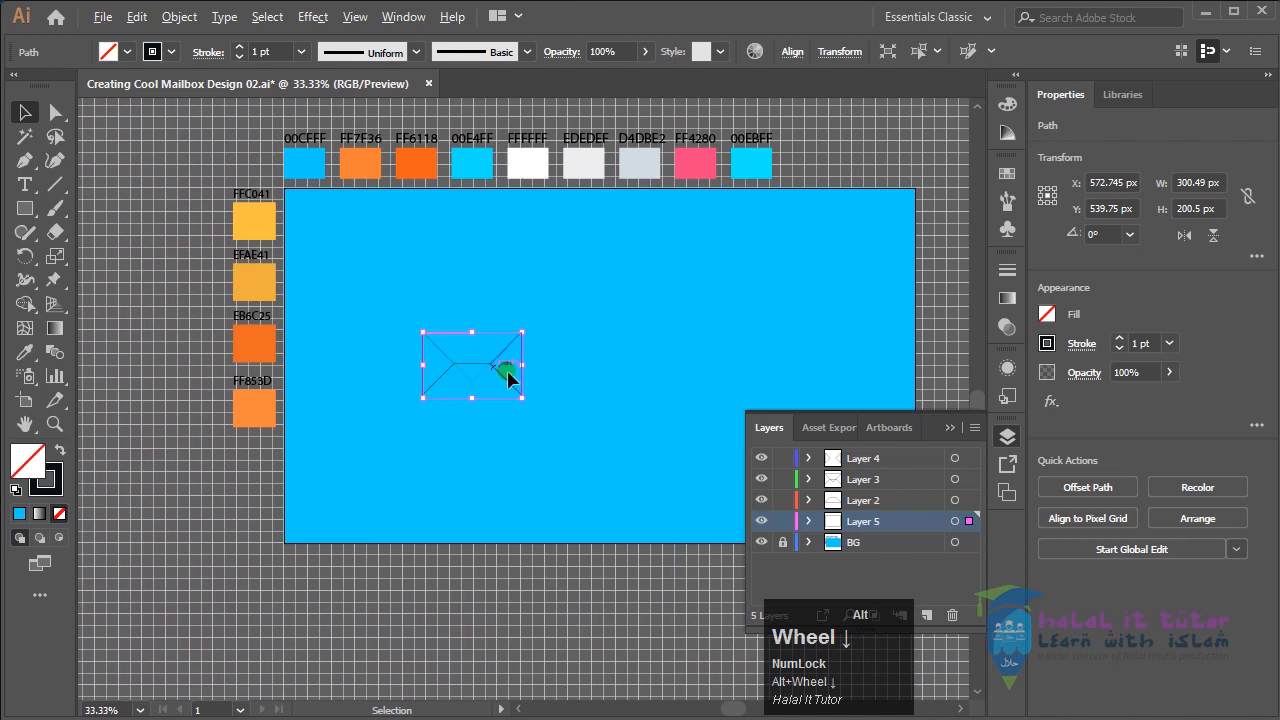
{"action": "scroll", "coordinate": [496, 372], "scroll_direction": "up", "scroll_amount": 1, "text": "alt"}
{"action": "scroll", "coordinate": [496, 372], "scroll_direction": "down", "scroll_amount": 1, "text": "alt"}
{"action": "scroll", "coordinate": [492, 374], "scroll_direction": "up", "scroll_amount": 1, "text": "alt"}
{"action": "scroll", "coordinate": [492, 374], "scroll_direction": "down", "scroll_amount": 1, "text": "alt"}
{"action": "left_click_drag", "start_coordinate": [603, 315], "coordinate": [553, 339]}
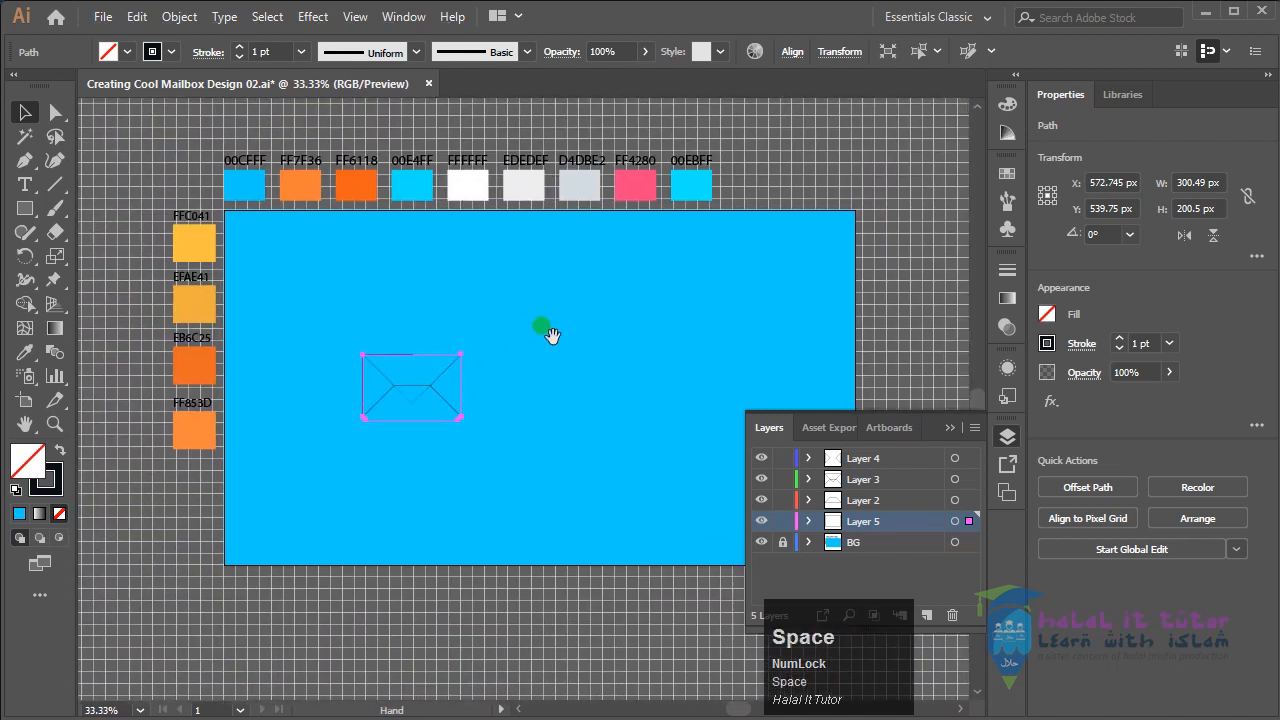
Step: Examine which layer holds each envelope part by selecting the side flaps, top flap and bottom flap in turn
{"action": "scroll", "coordinate": [466, 391], "scroll_direction": "up", "scroll_amount": 1, "text": "alt"}
{"action": "left_click_drag", "start_coordinate": [337, 357], "coordinate": [409, 412]}
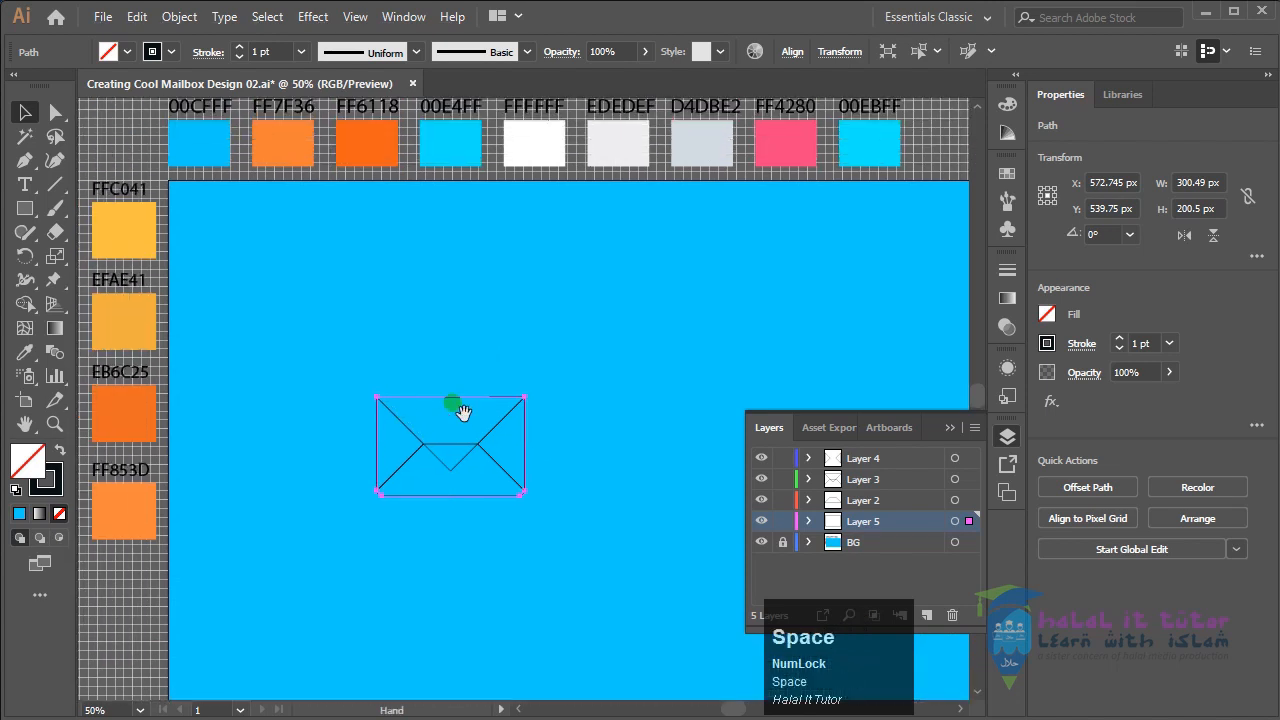
{"action": "left_click", "coordinate": [635, 362]}
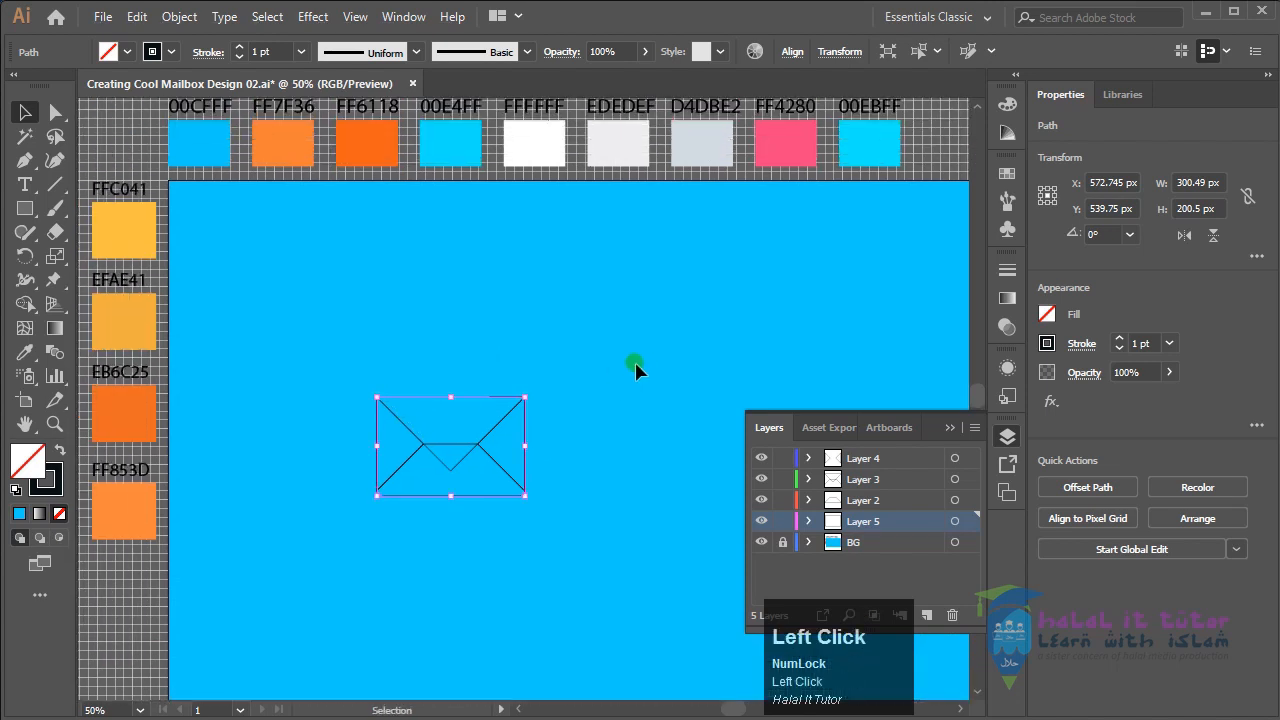
{"action": "left_click", "coordinate": [406, 430]}
{"action": "left_click", "coordinate": [600, 449]}
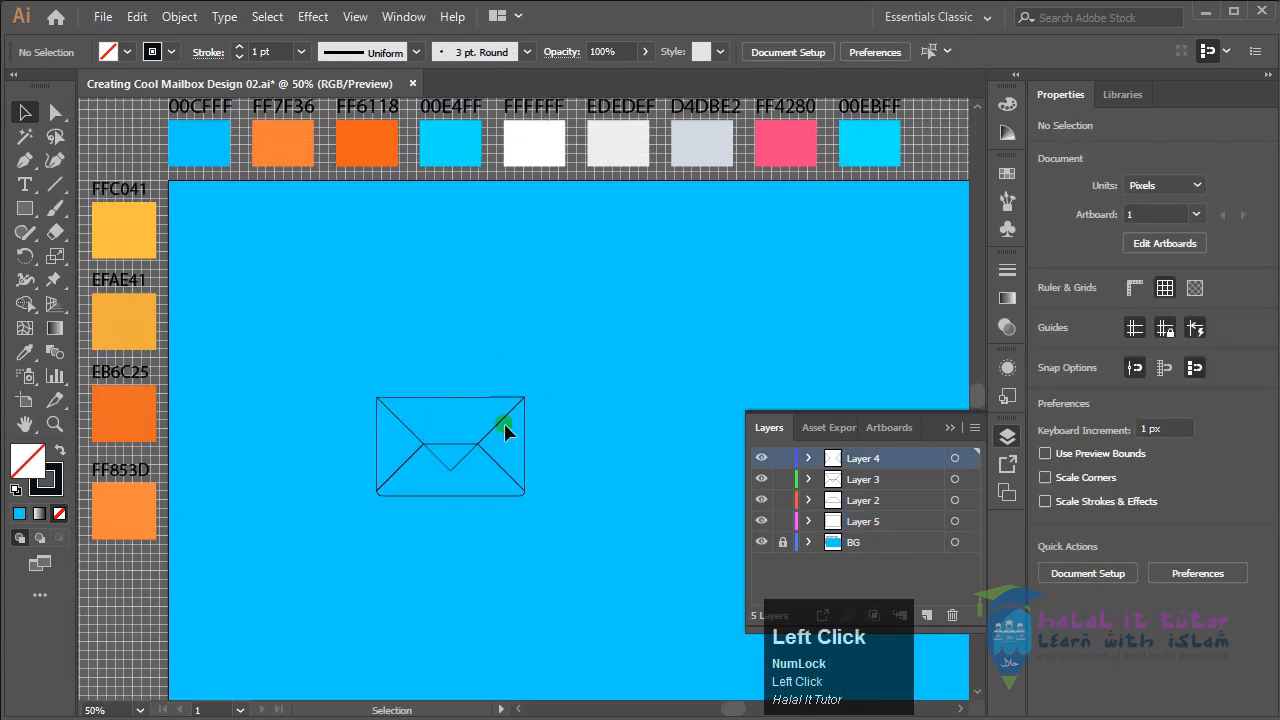
{"action": "left_click", "coordinate": [491, 429]}
{"action": "left_click", "coordinate": [608, 420]}
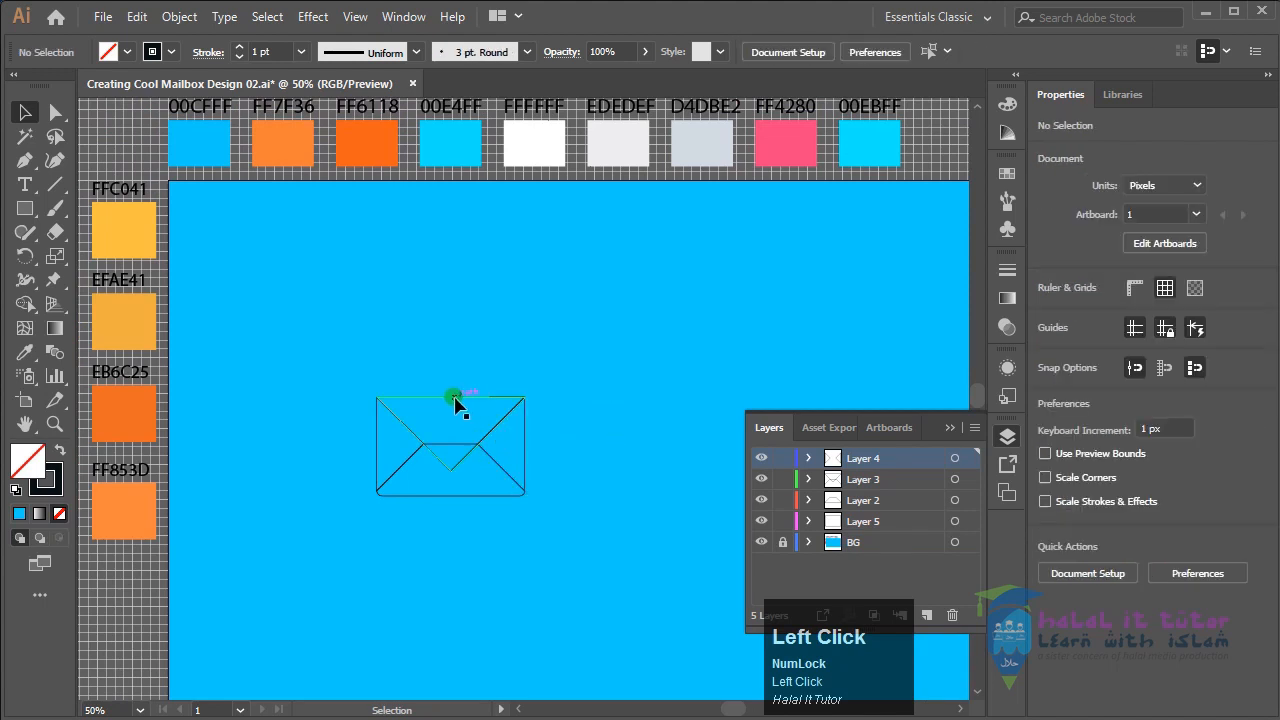
{"action": "left_click", "coordinate": [455, 400]}
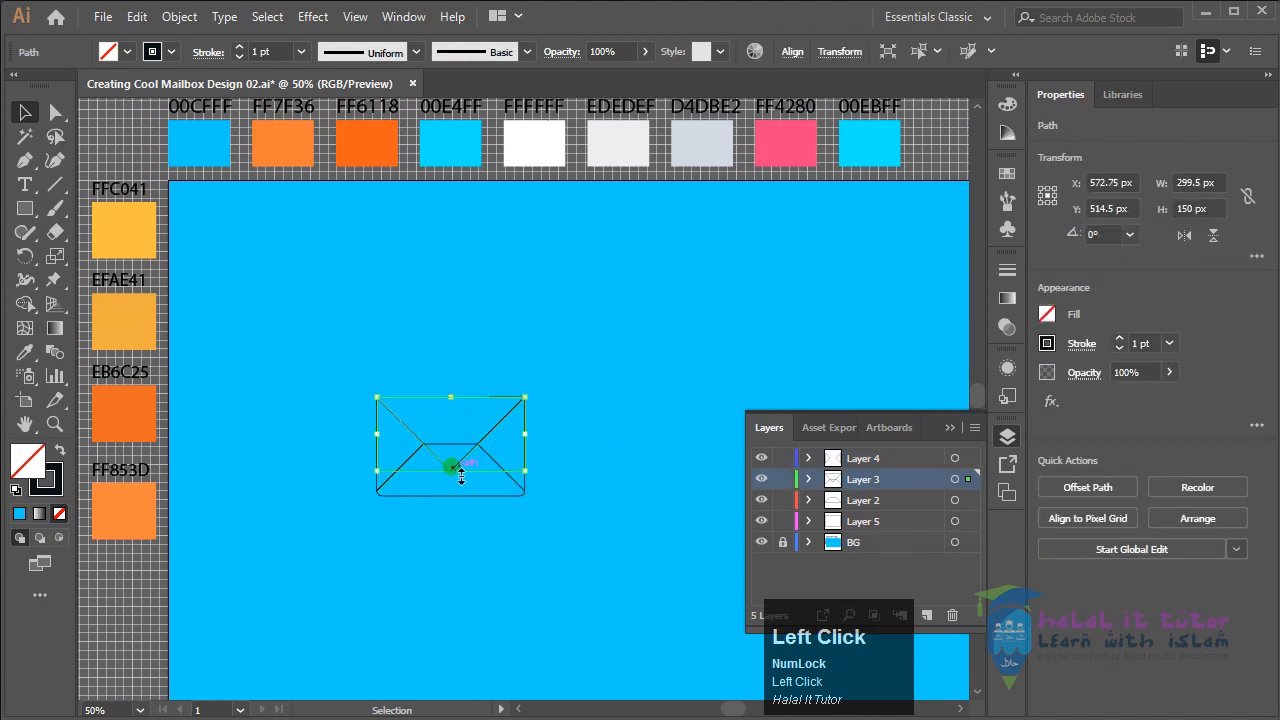
{"action": "left_click", "coordinate": [445, 495]}
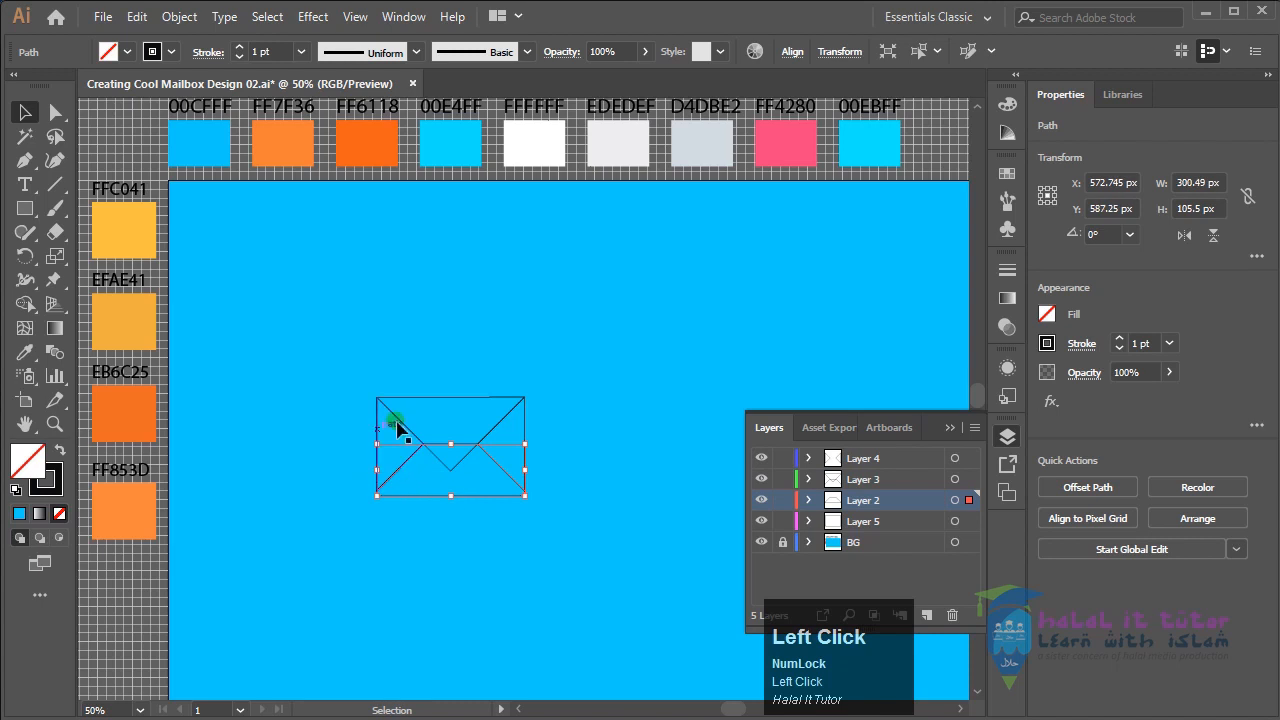
{"action": "left_click", "coordinate": [501, 460]}
{"action": "left_click", "coordinate": [521, 442]}
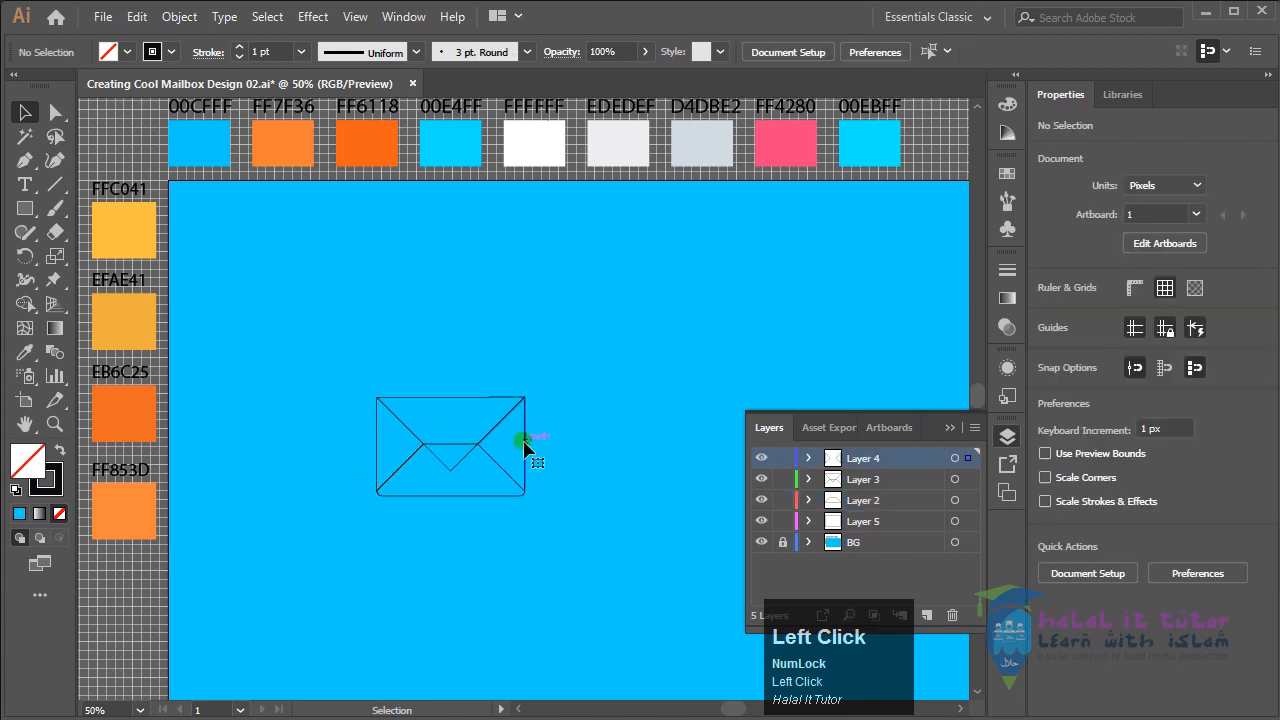
Step: Check Layer 4's contents by toggling its visibility and moving both side flaps away, and undo the move
{"action": "left_click", "coordinate": [763, 459]}
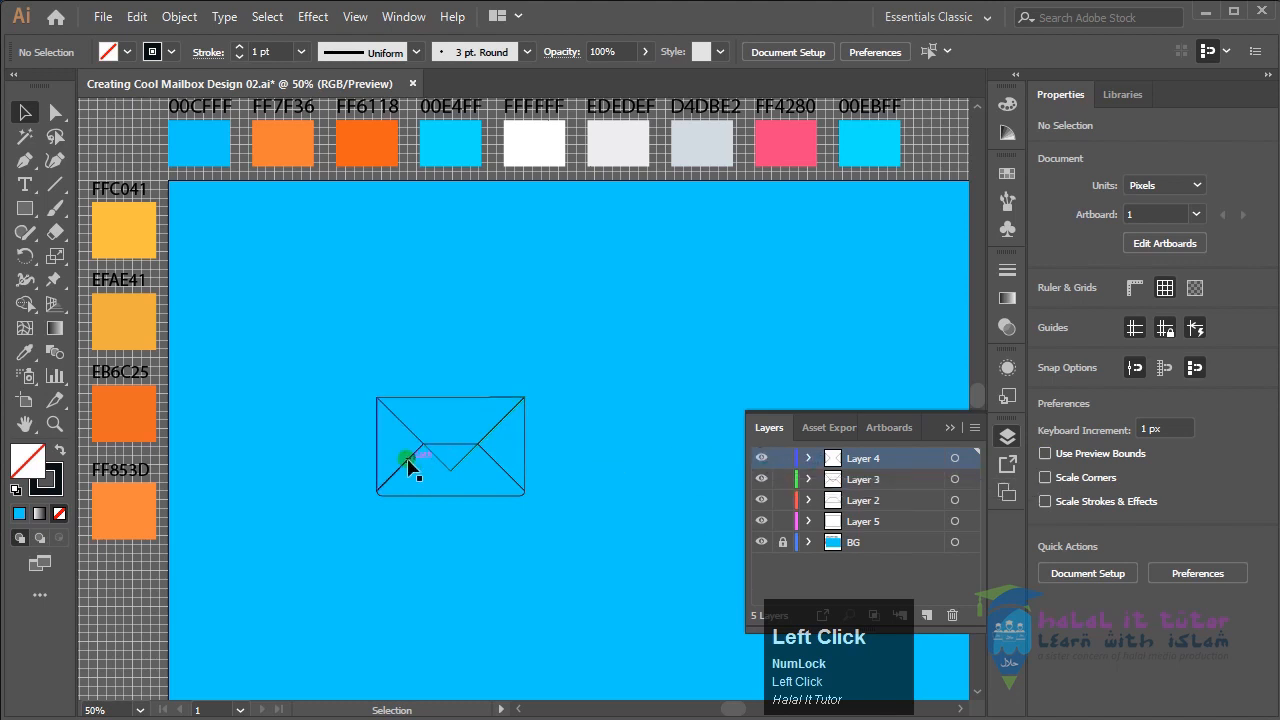
{"action": "left_click", "coordinate": [406, 461]}
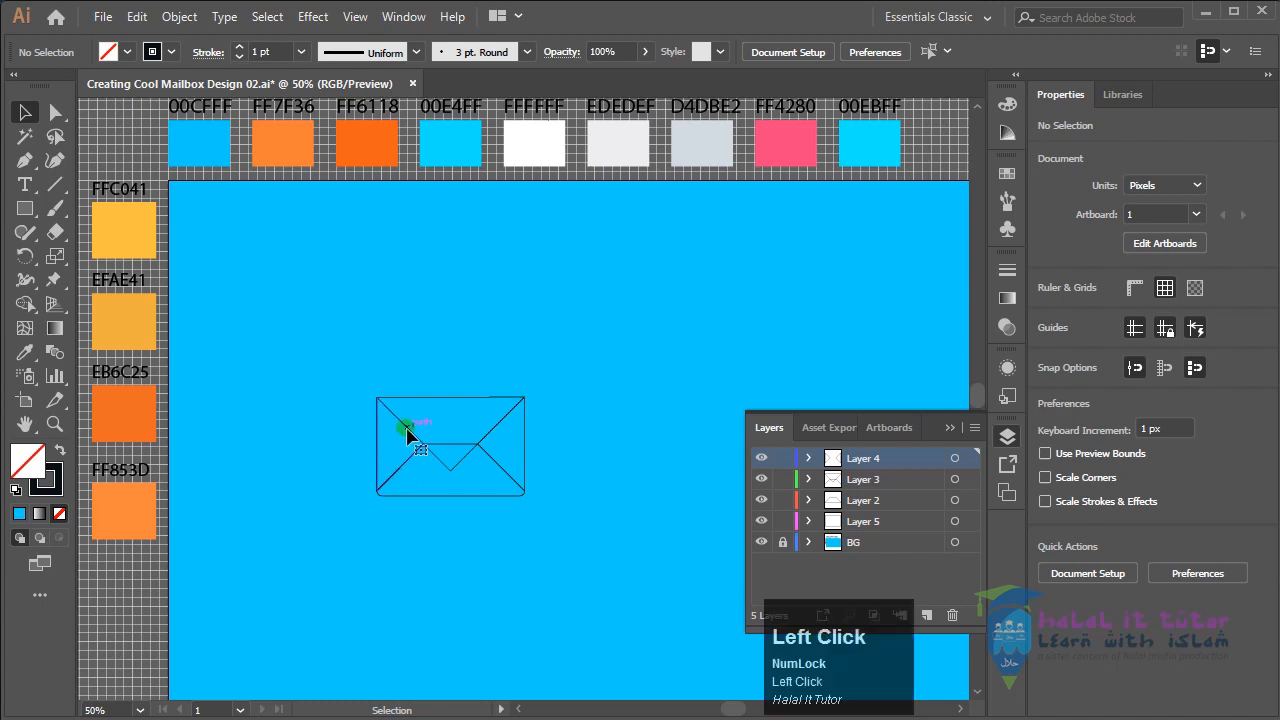
{"action": "left_click", "coordinate": [762, 458]}
{"action": "left_click", "coordinate": [762, 458]}
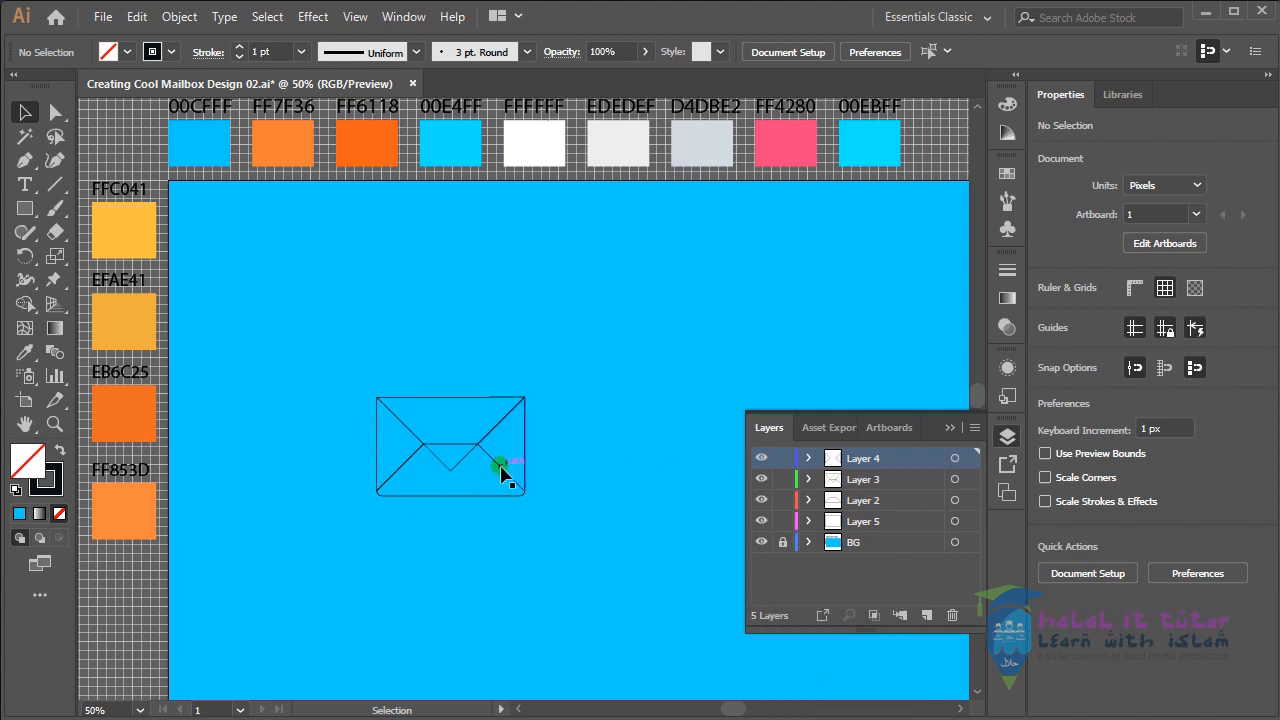
{"action": "left_click", "coordinate": [503, 476]}
{"action": "left_click", "coordinate": [408, 430], "text": "shift"}
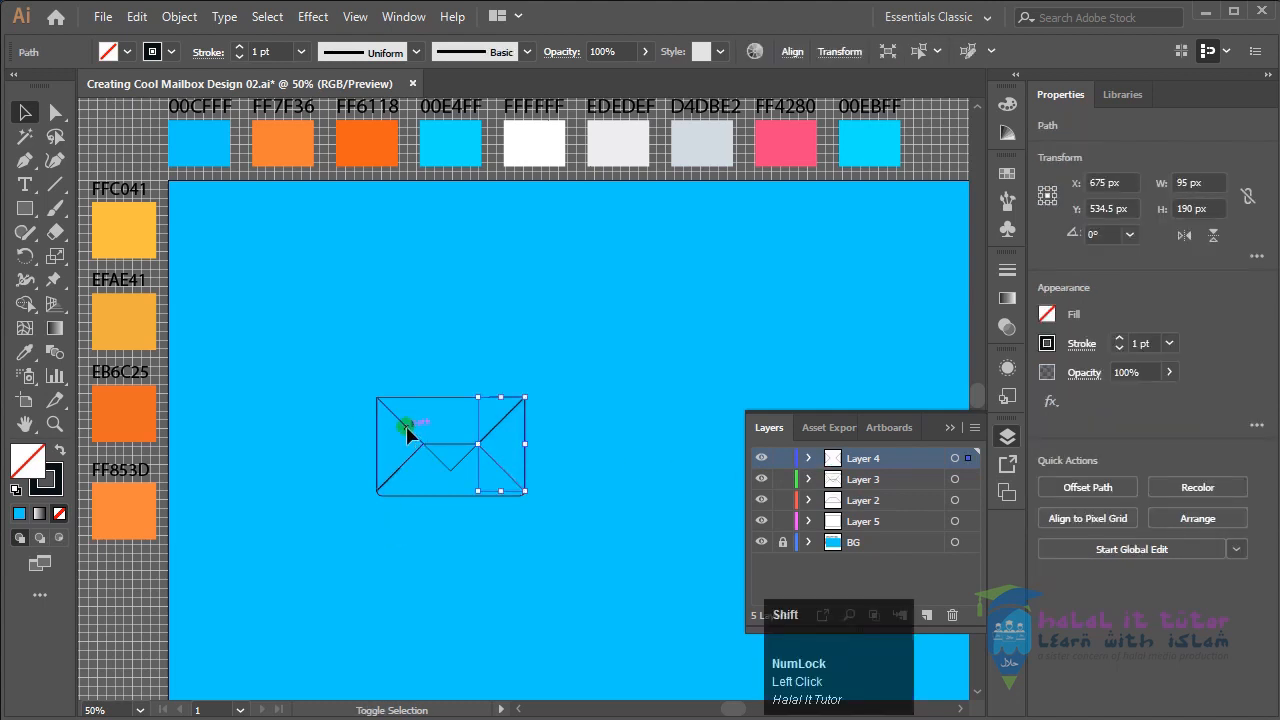
{"action": "left_click_drag", "start_coordinate": [513, 483], "coordinate": [576, 405]}
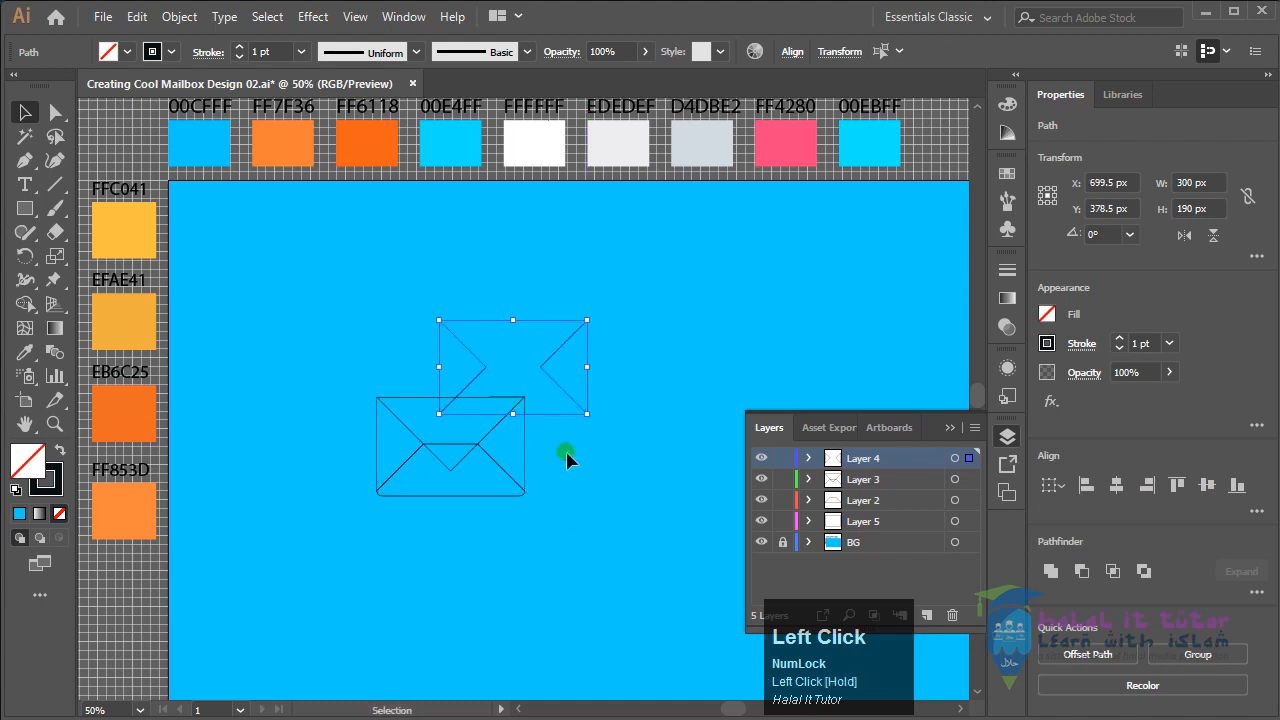
{"action": "key", "text": "ctrl+z"}
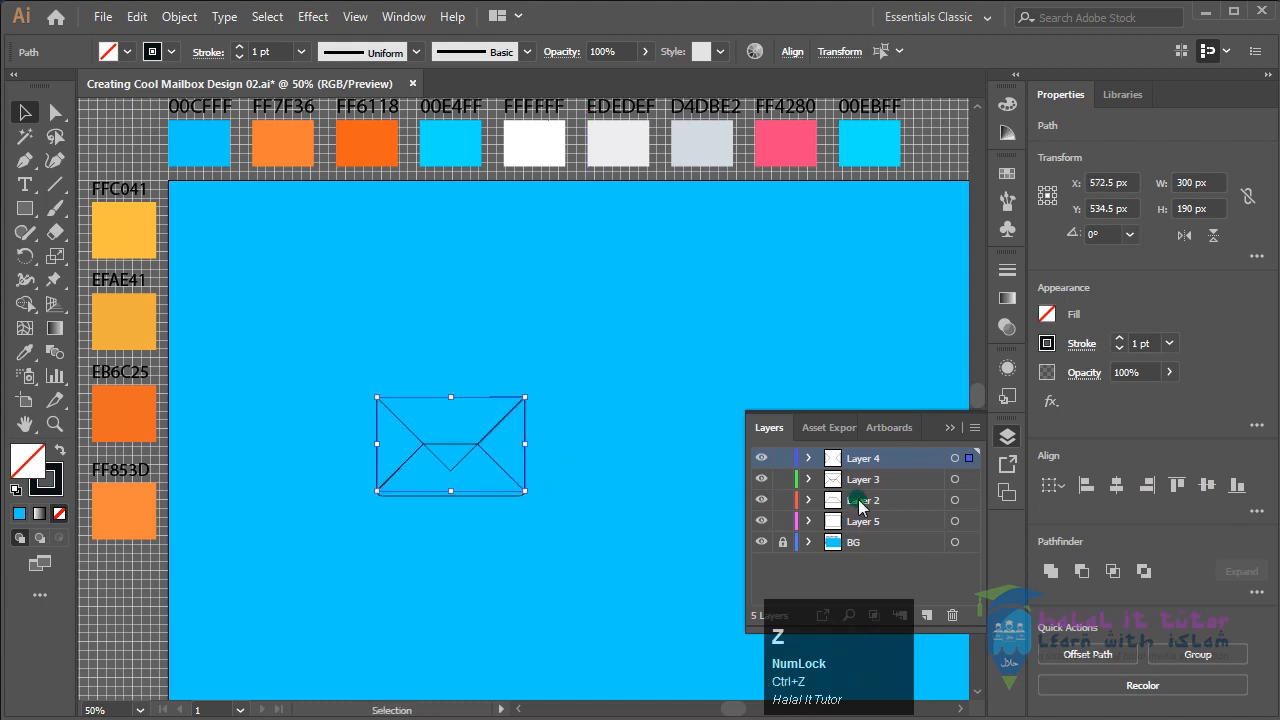
{"action": "left_click", "coordinate": [762, 458]}
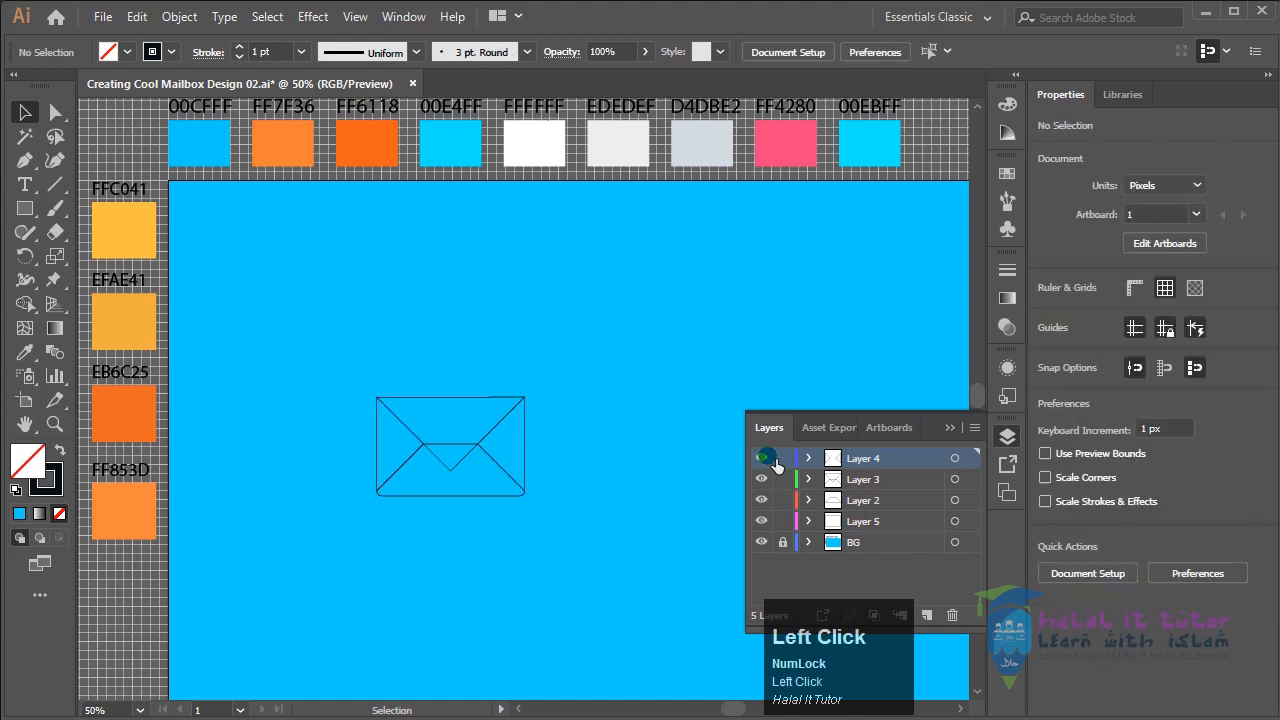
{"action": "left_click", "coordinate": [762, 458]}
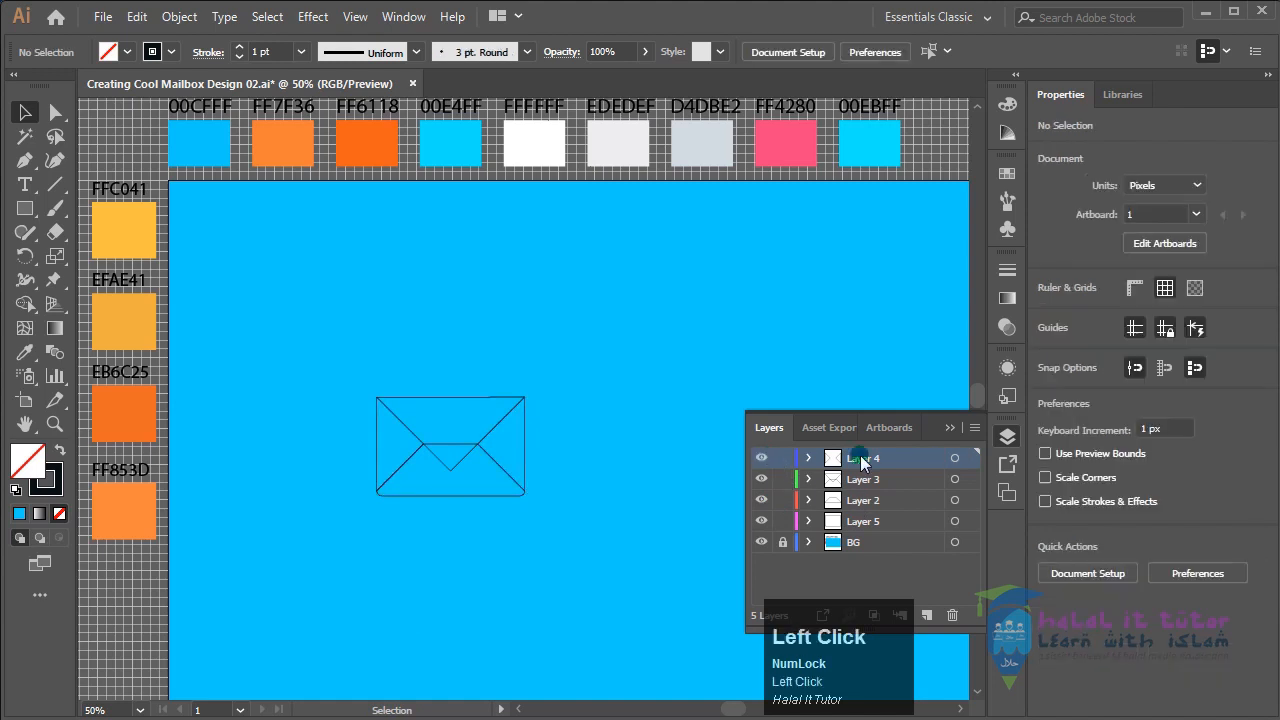
Step: Fill both side flaps on Layer 4 with the FFC041 swatch colour using the Eyedropper
{"action": "left_click", "coordinate": [957, 459]}
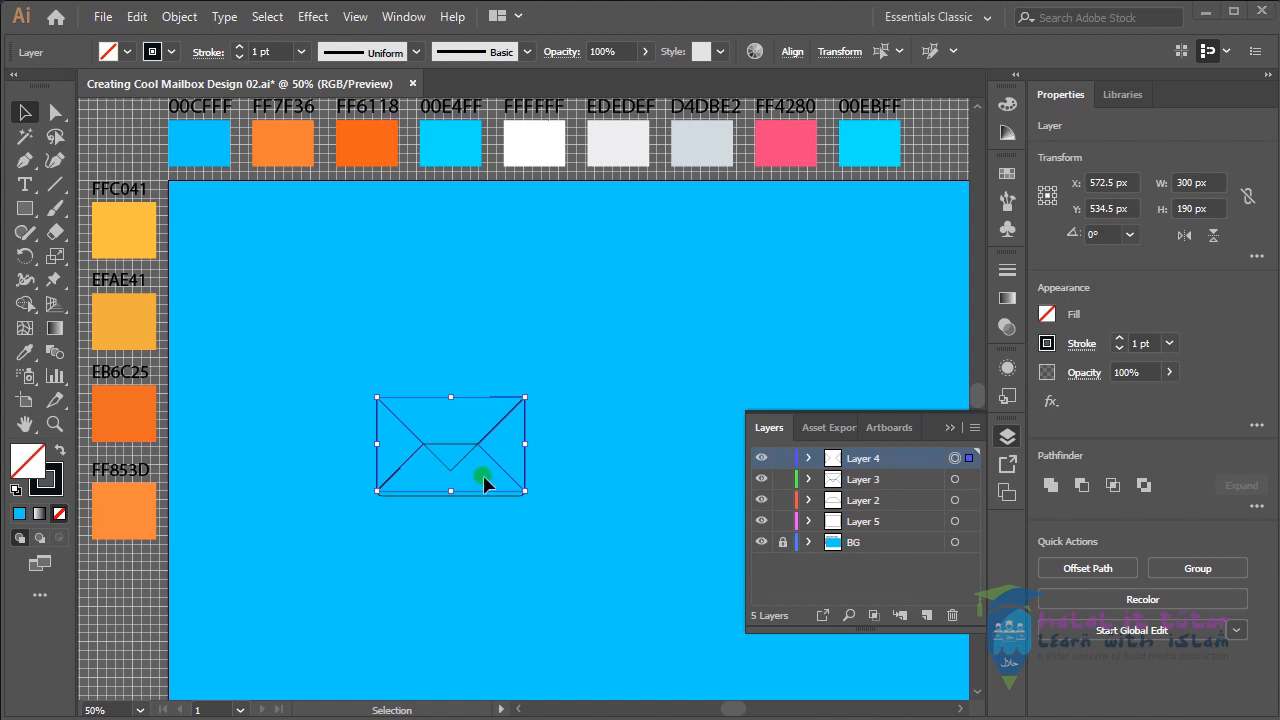
{"action": "left_click", "coordinate": [25, 352]}
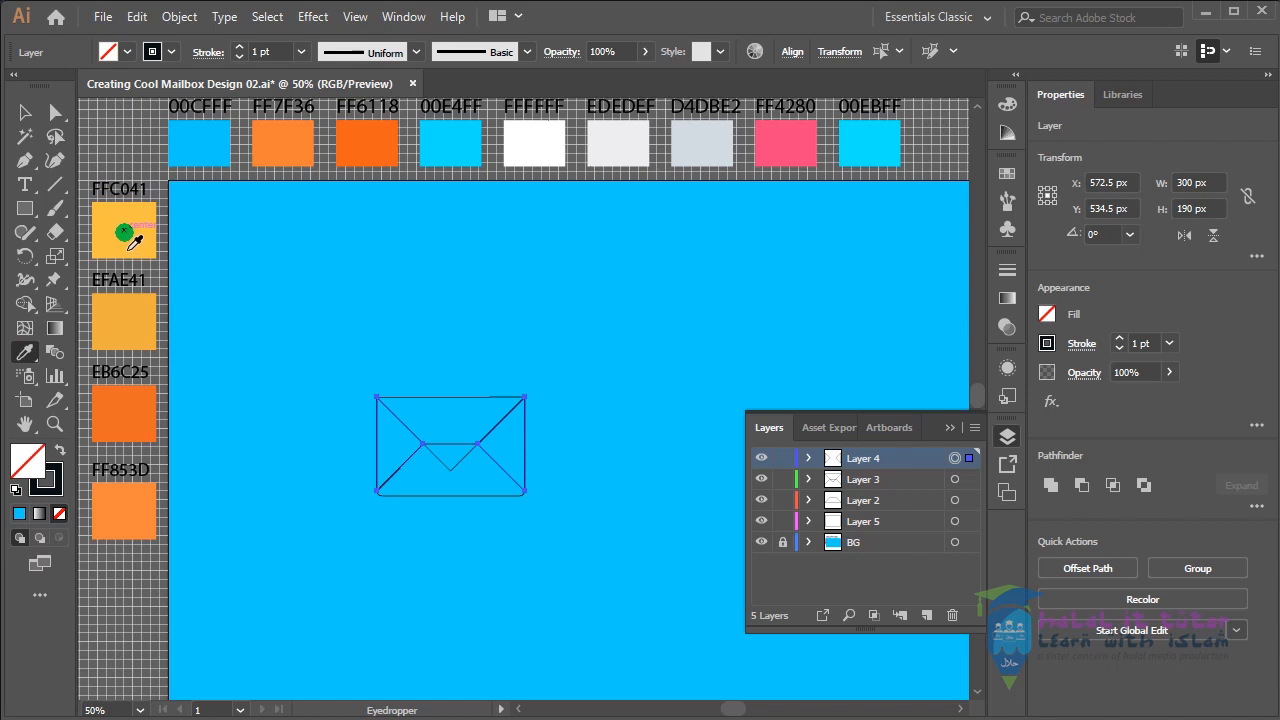
{"action": "left_click", "coordinate": [124, 231]}
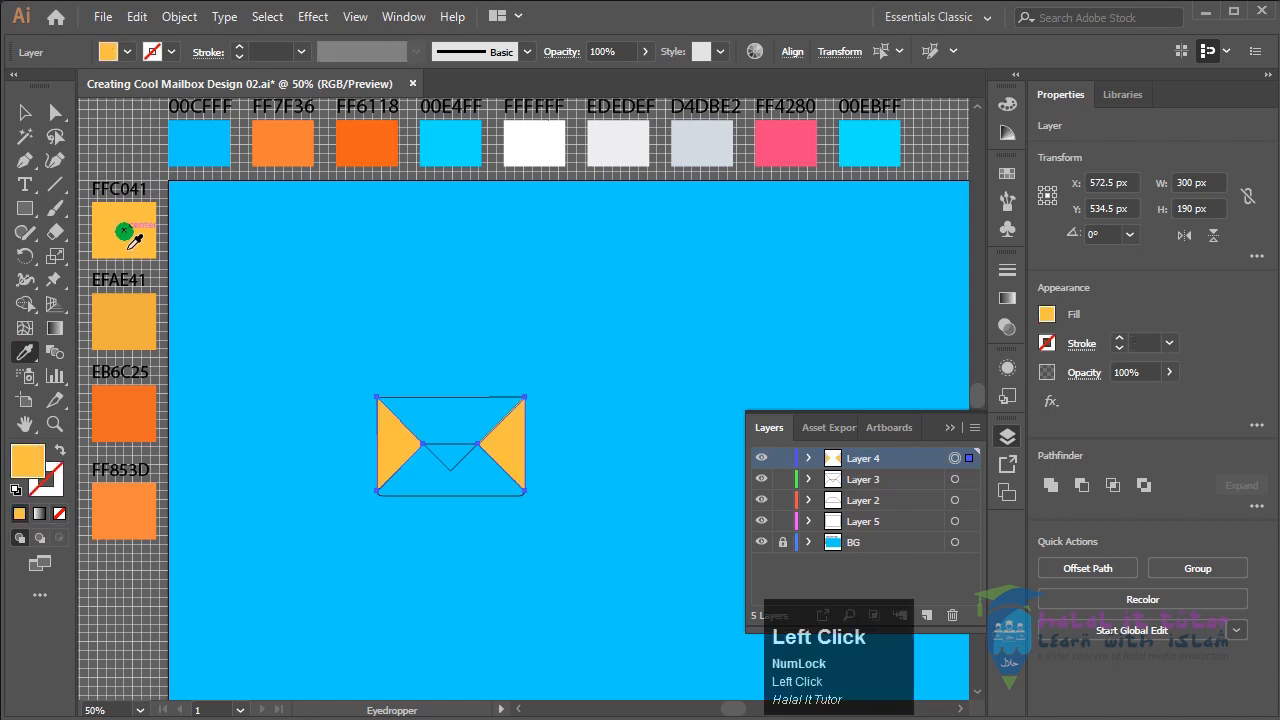
{"action": "left_click", "coordinate": [27, 113]}
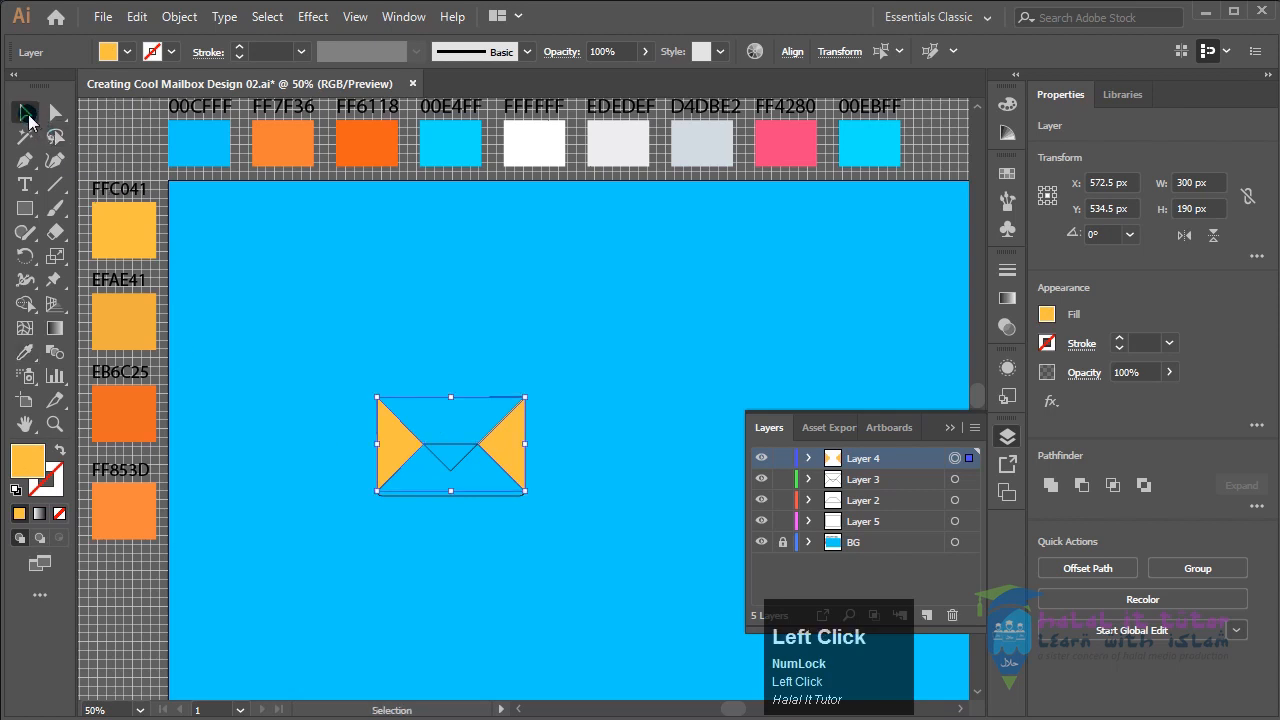
{"action": "left_click", "coordinate": [645, 497]}
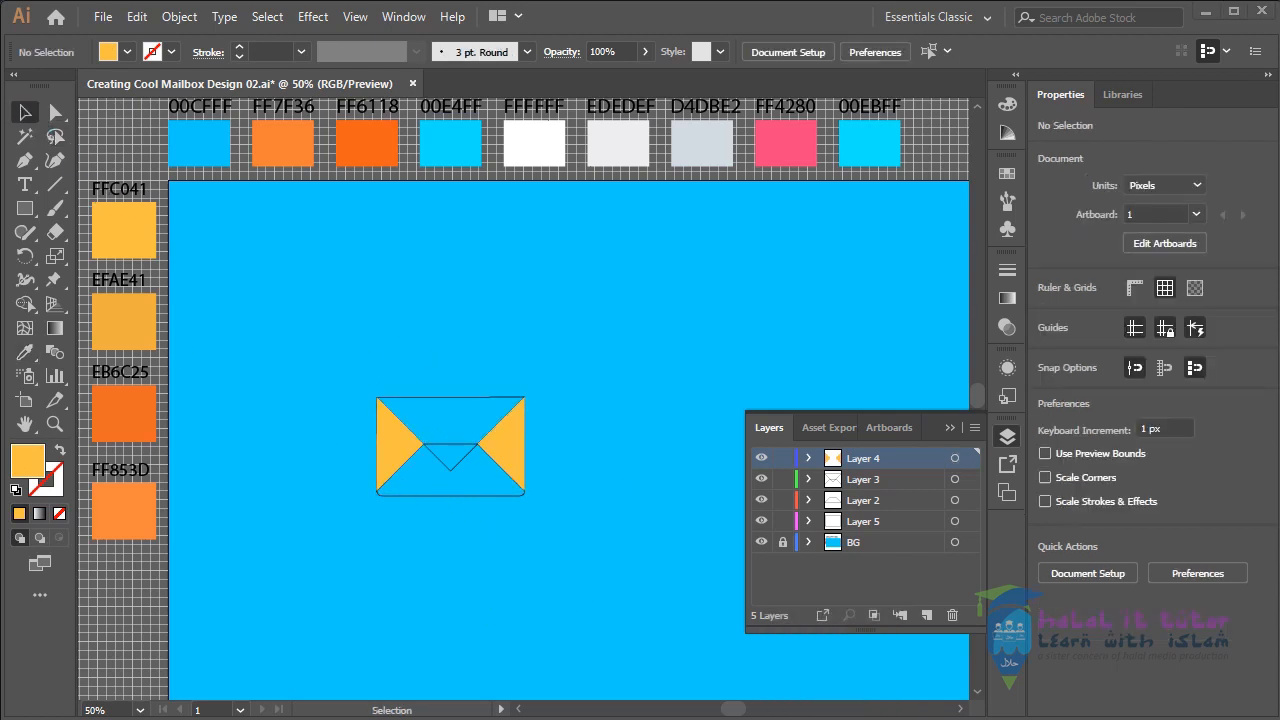
Step: Try filling all the artwork on Layer 3 with the EFAE41 swatch colour, and undo the fill
{"action": "left_click_drag", "start_coordinate": [379, 372], "coordinate": [467, 447]}
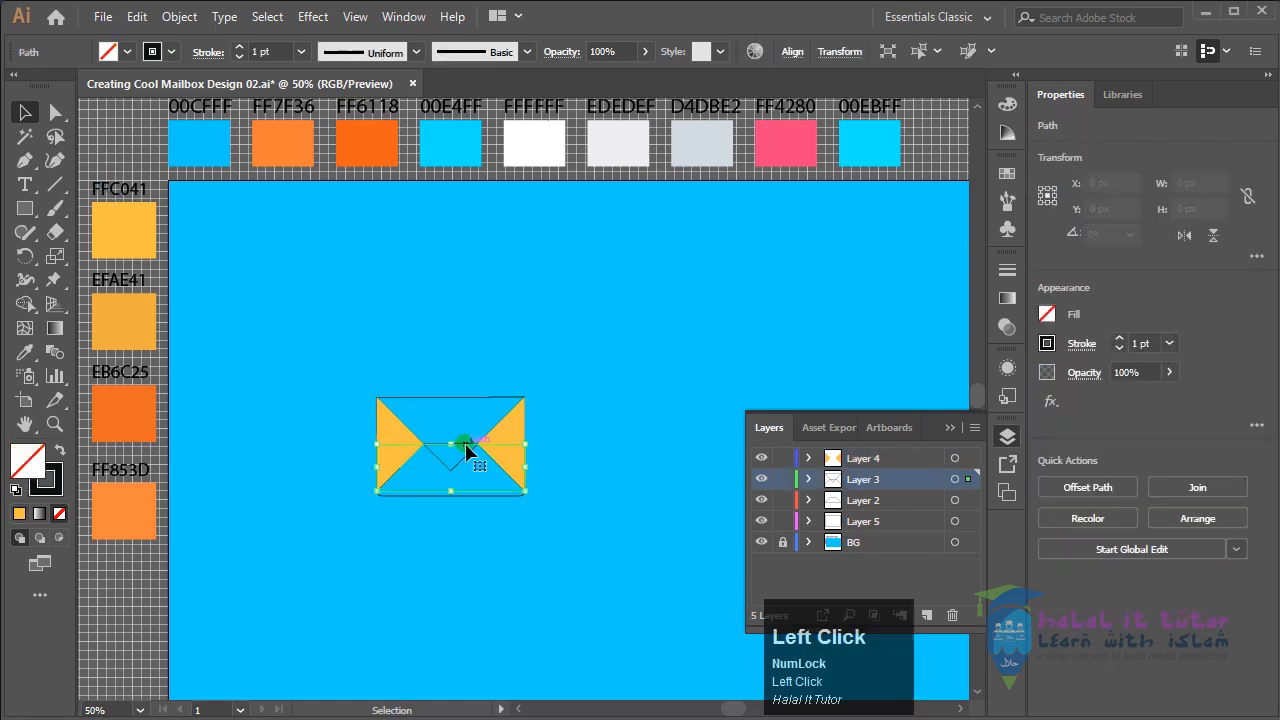
{"action": "left_click", "coordinate": [762, 479]}
{"action": "left_click", "coordinate": [762, 479]}
{"action": "left_click", "coordinate": [956, 479]}
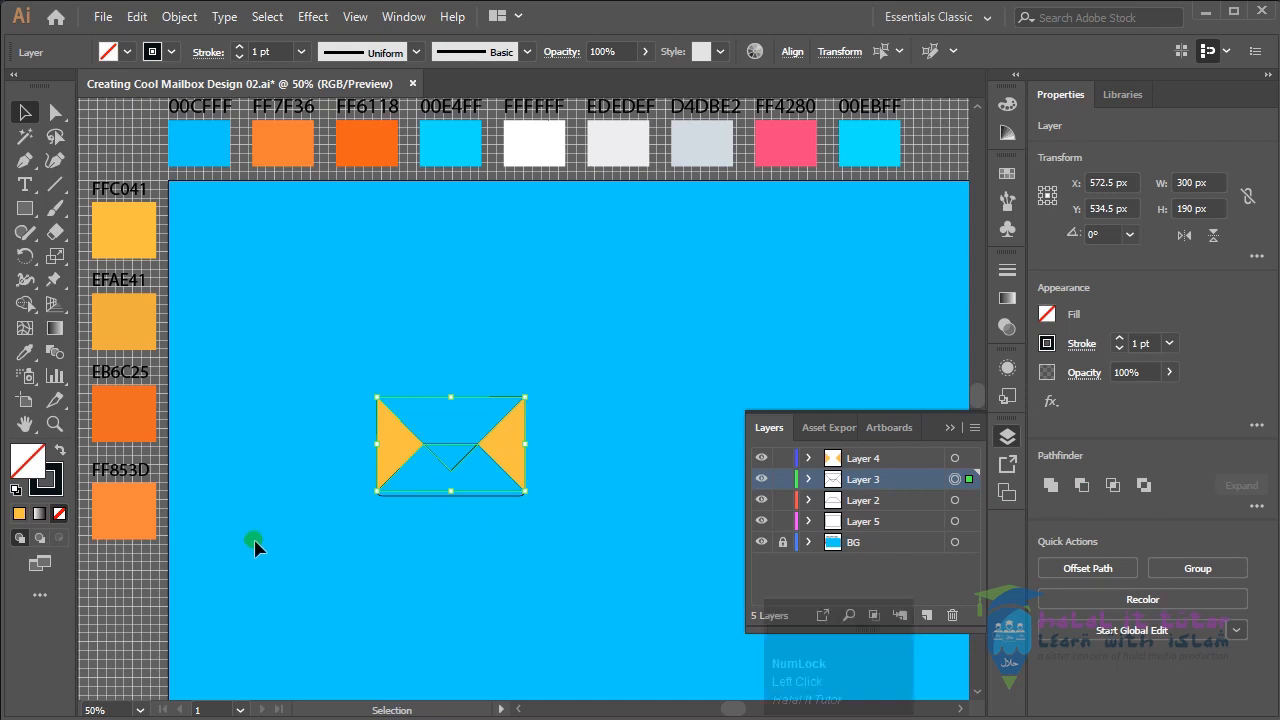
{"action": "left_click", "coordinate": [25, 352]}
{"action": "left_click", "coordinate": [113, 330]}
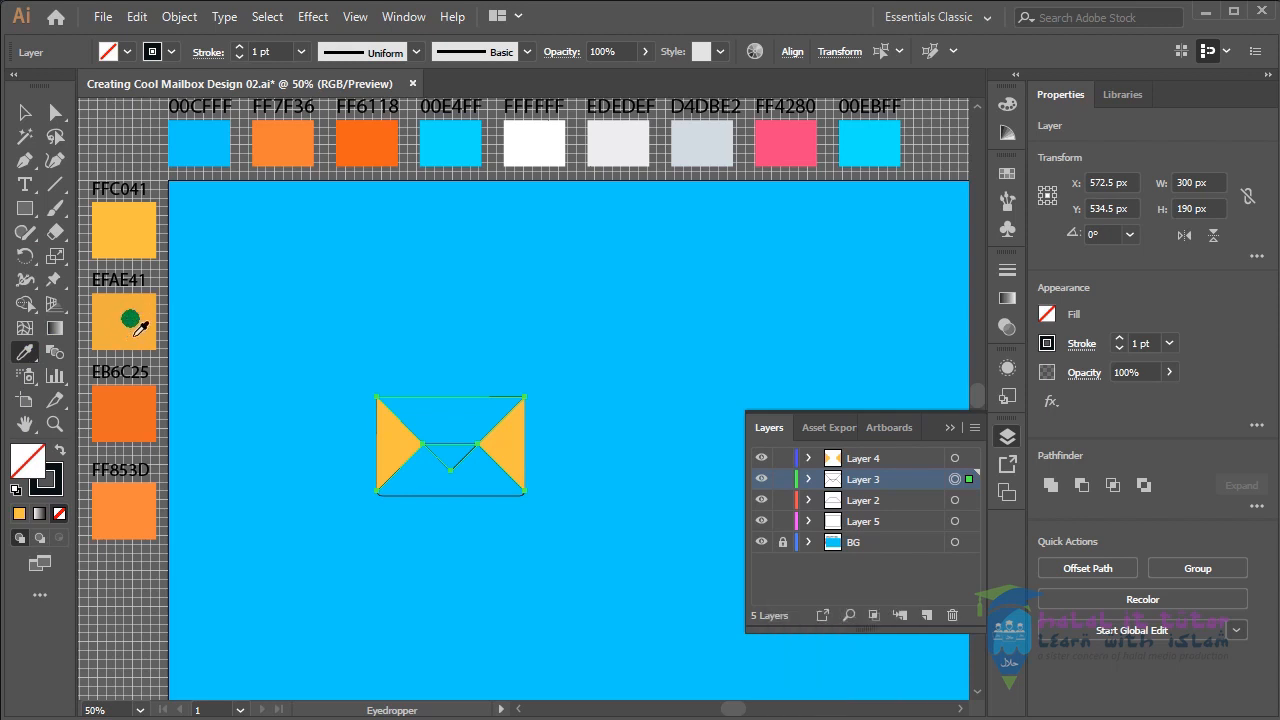
{"action": "left_click", "coordinate": [133, 336]}
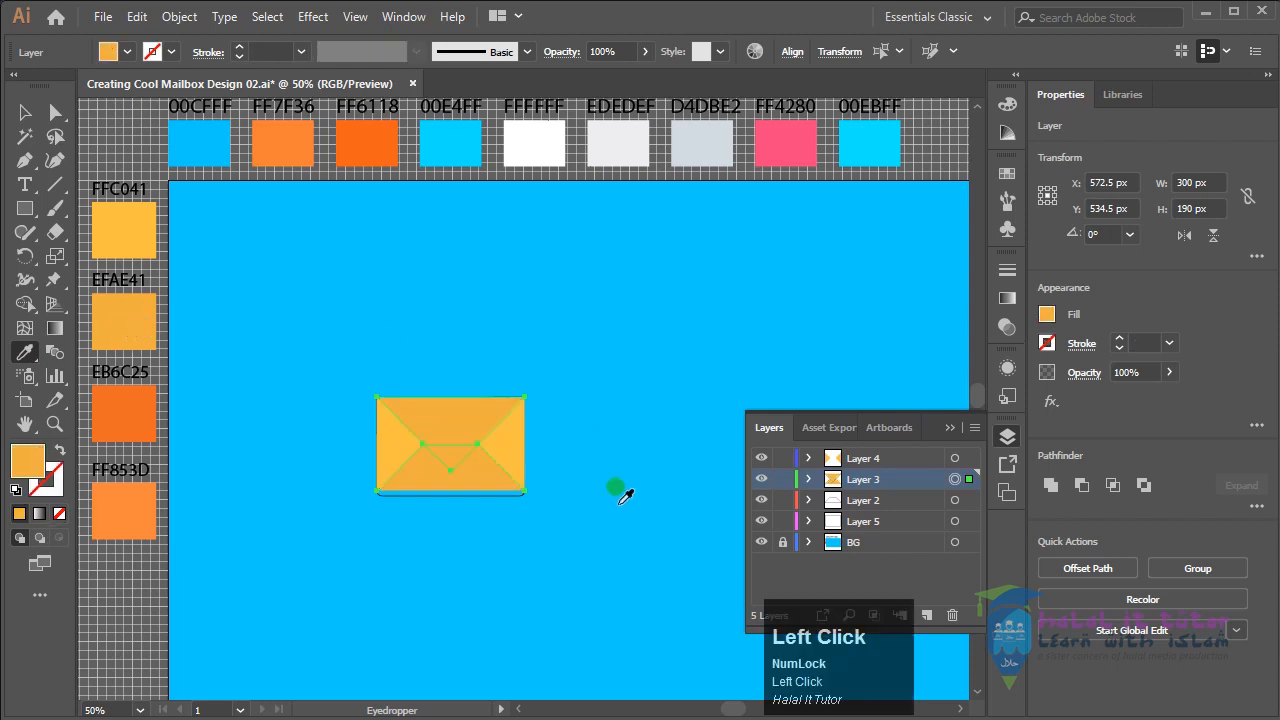
{"action": "left_click", "coordinate": [23, 114]}
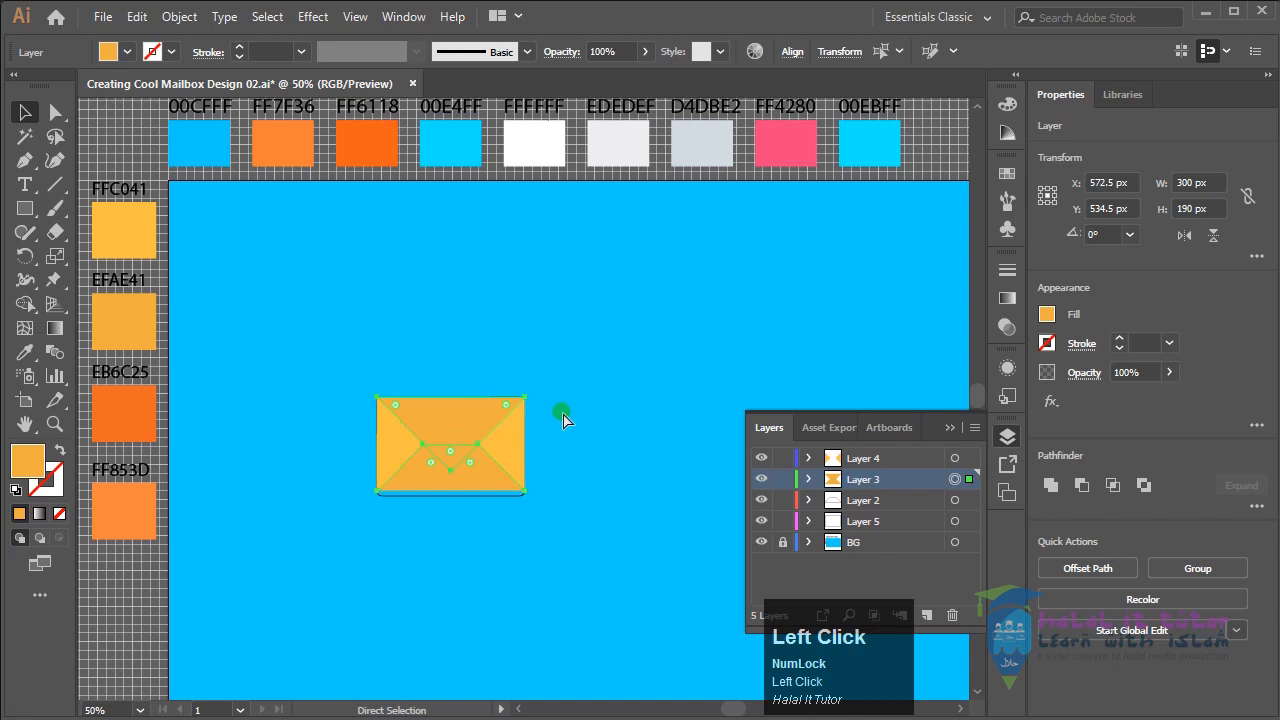
{"action": "key", "text": "ctrl+z"}
Step: Fill the envelope's bottom flap on Layer 2 with the EFAE41 swatch colour using the Eyedropper
{"action": "key", "text": "z"}
{"action": "left_click", "coordinate": [551, 449]}
{"action": "left_click", "coordinate": [514, 462]}
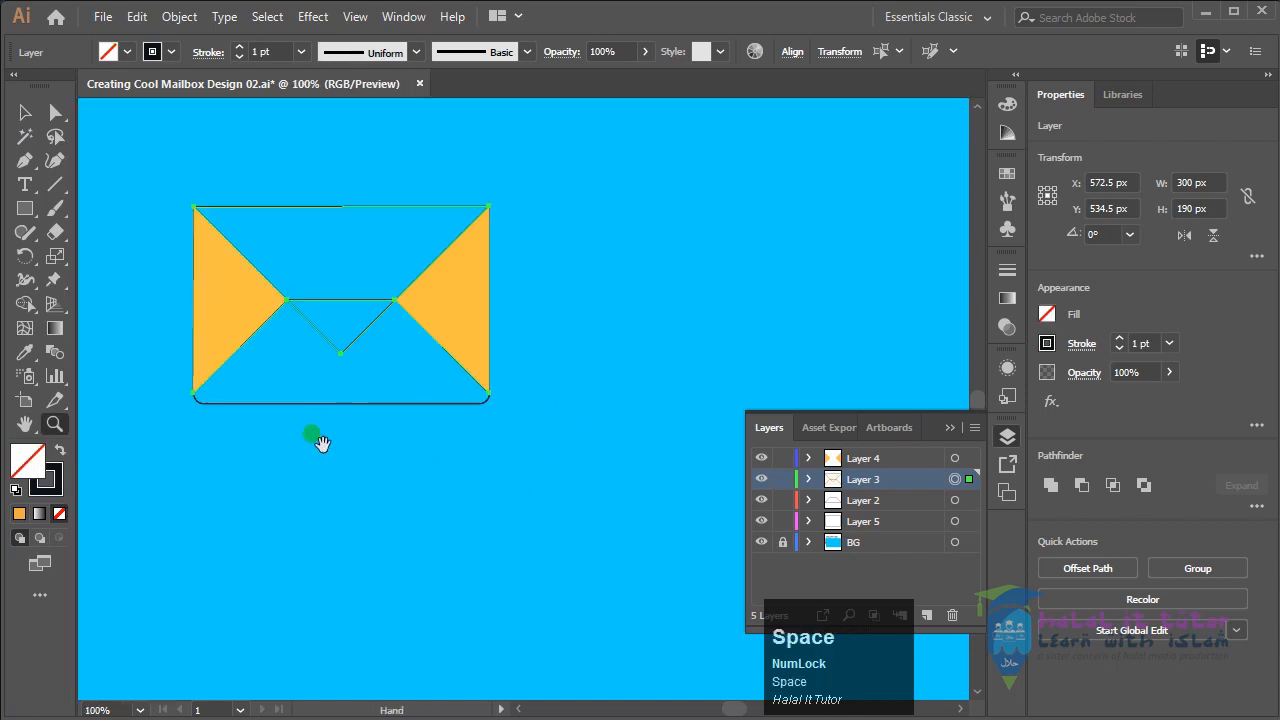
{"action": "key", "text": "space"}
{"action": "left_click_drag", "start_coordinate": [322, 431], "coordinate": [429, 571]}
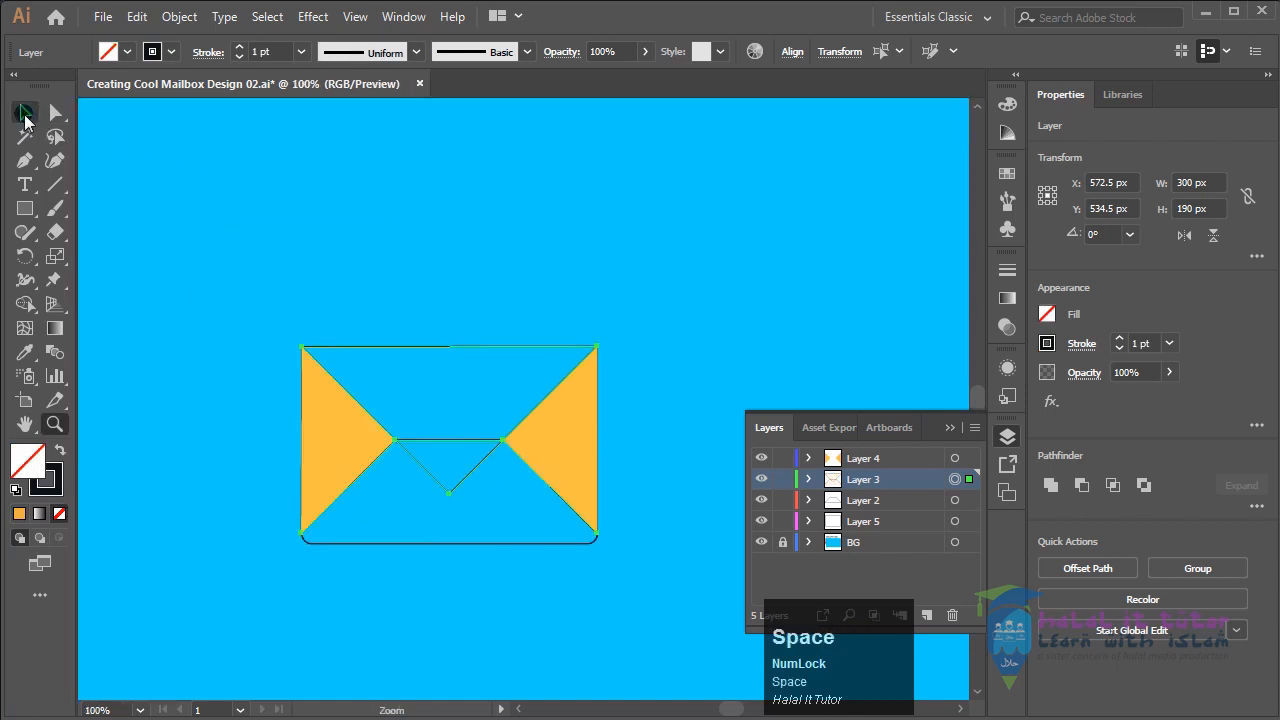
{"action": "left_click", "coordinate": [25, 116]}
{"action": "left_click", "coordinate": [466, 237]}
{"action": "left_click", "coordinate": [483, 544]}
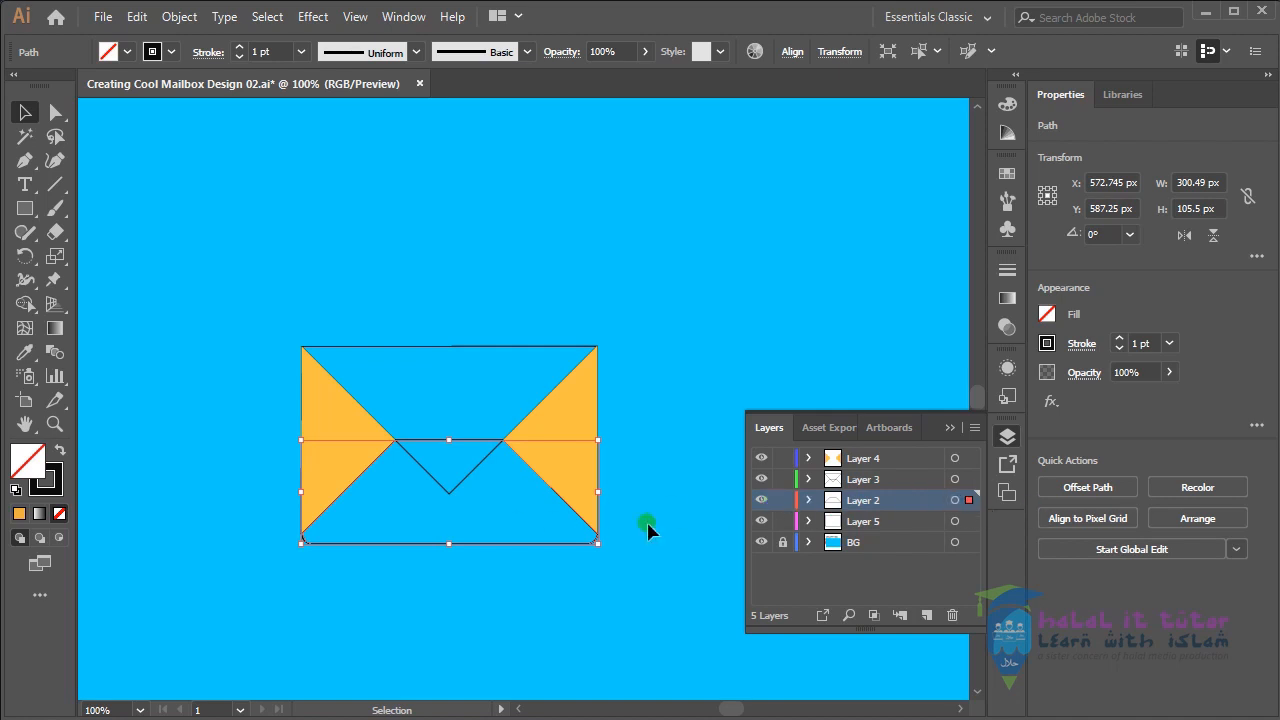
{"action": "key", "text": "space"}
{"action": "left_click_drag", "start_coordinate": [157, 251], "coordinate": [545, 454]}
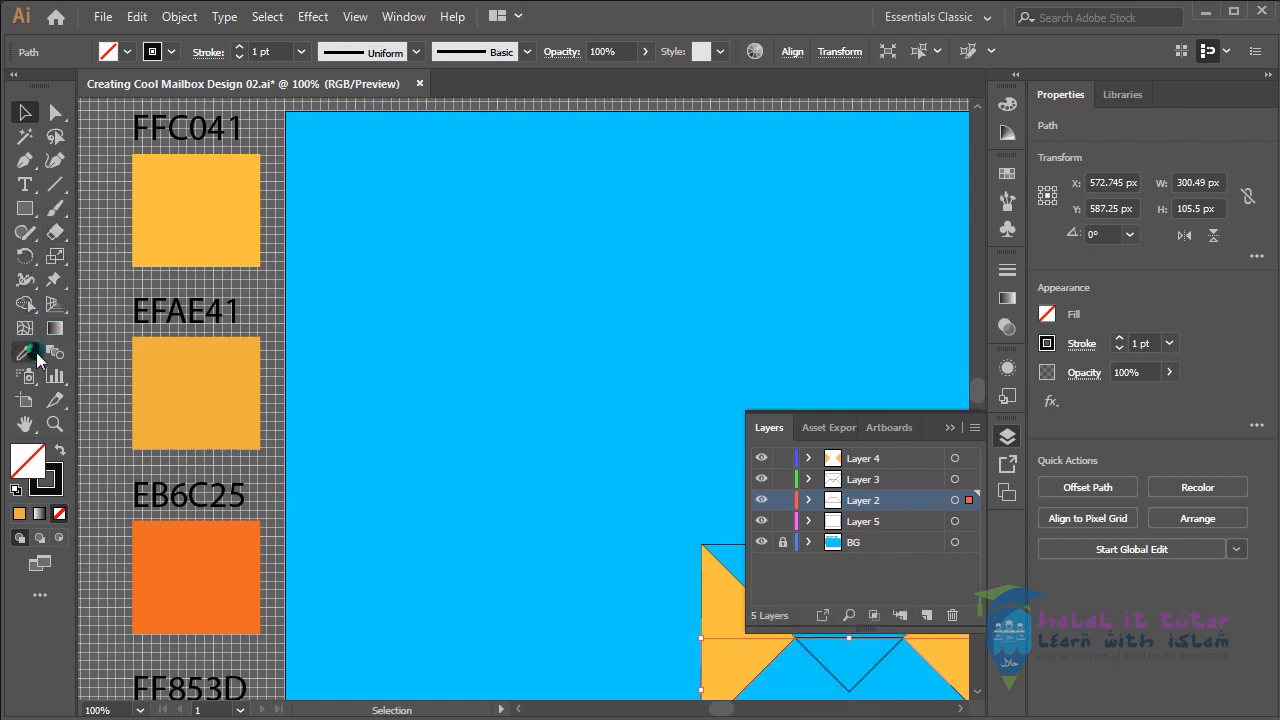
{"action": "left_click", "coordinate": [25, 352]}
{"action": "left_click", "coordinate": [209, 383]}
{"action": "key", "text": "space"}
{"action": "left_click_drag", "start_coordinate": [563, 514], "coordinate": [206, 317]}
{"action": "left_click", "coordinate": [25, 112]}
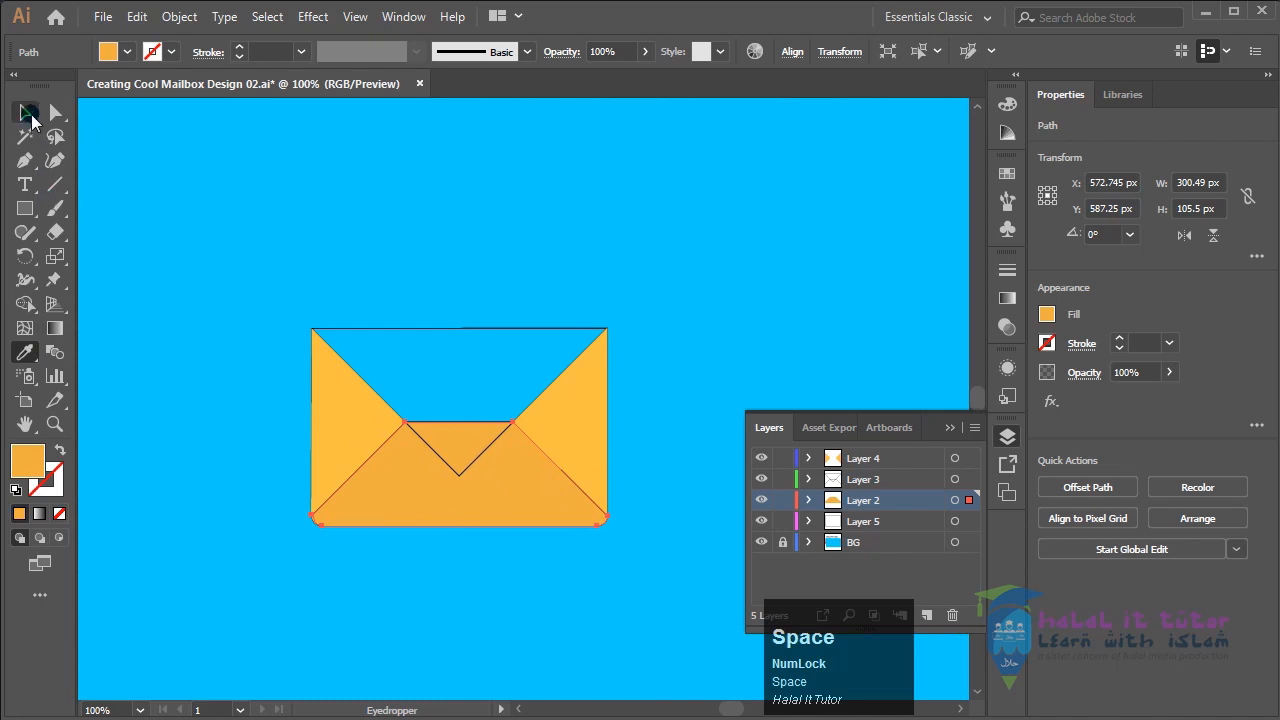
{"action": "left_click", "coordinate": [430, 260]}
{"action": "key", "text": "space"}
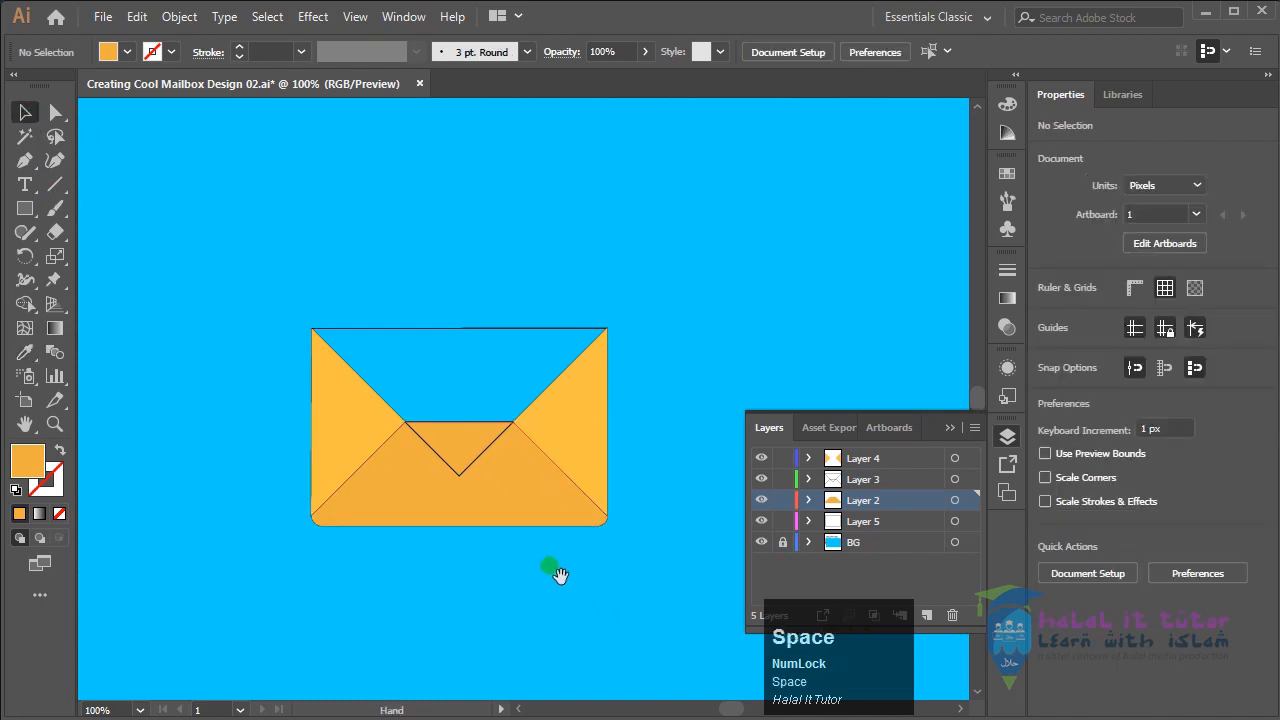
{"action": "left_click_drag", "start_coordinate": [556, 576], "coordinate": [560, 594]}
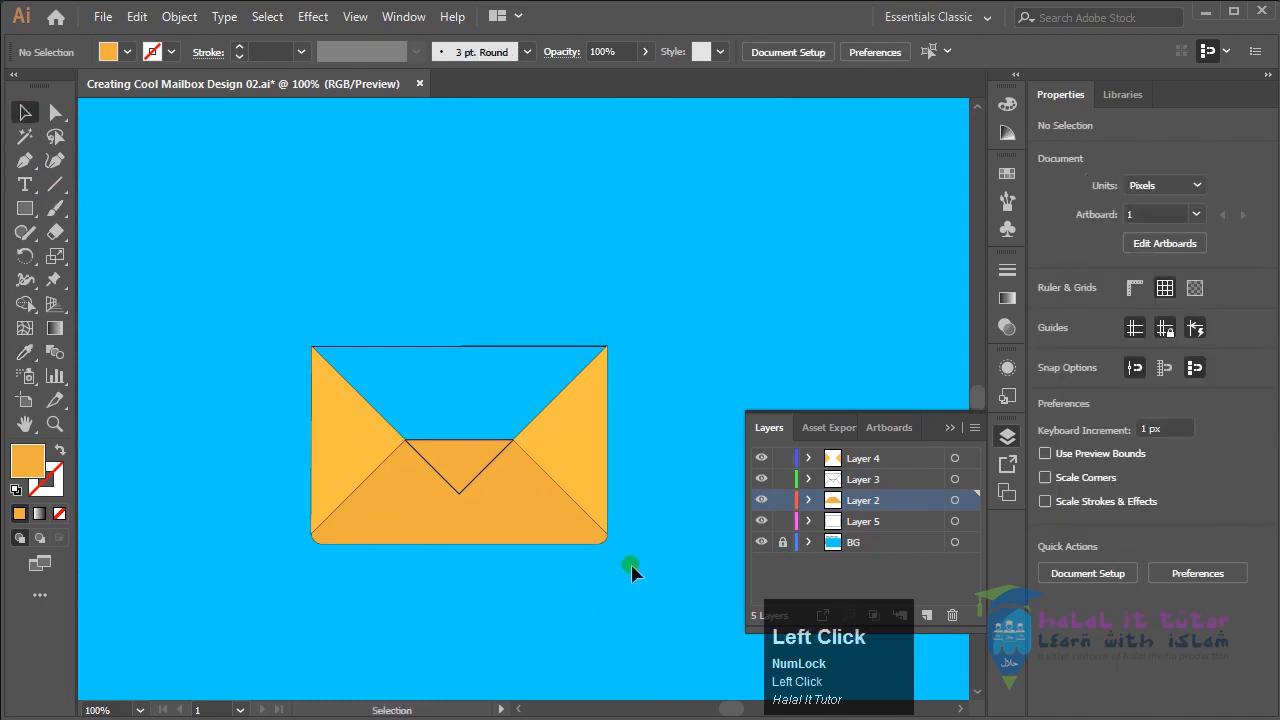
Step: Check which lines belong to Layer 3 by selecting the top flap and toggling the layer's visibility
{"action": "left_click", "coordinate": [452, 347]}
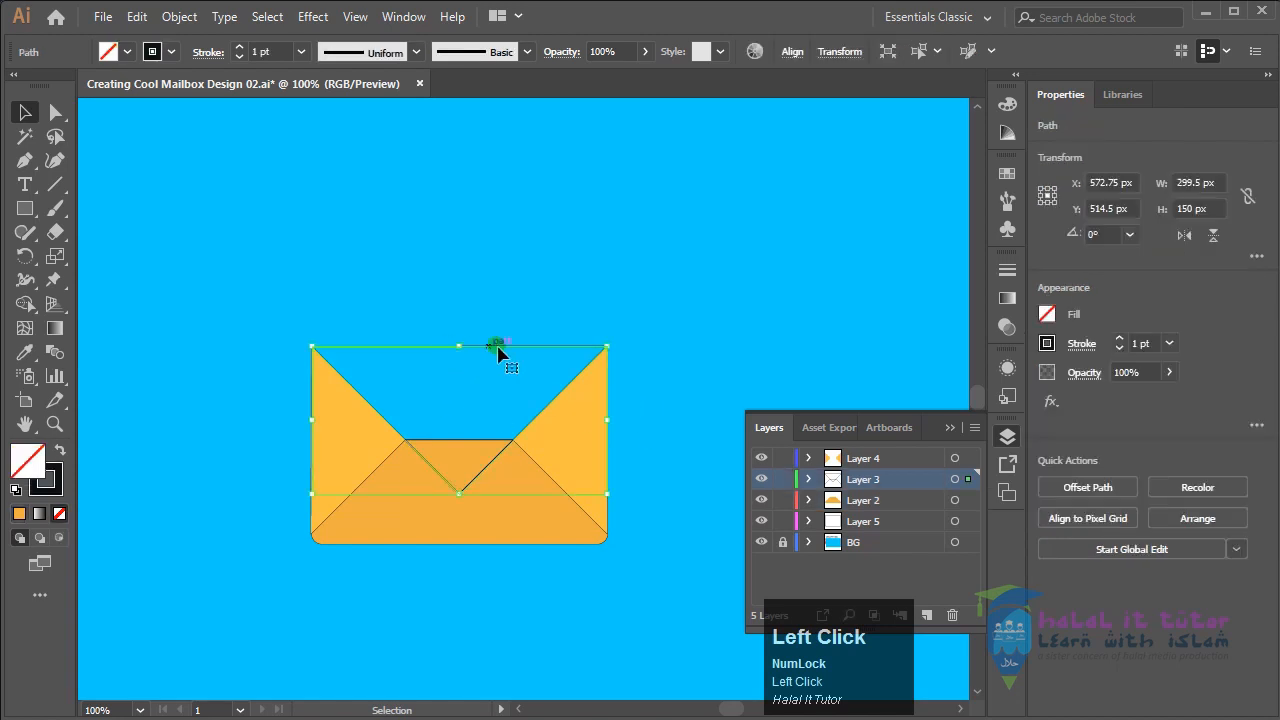
{"action": "left_click", "coordinate": [761, 479]}
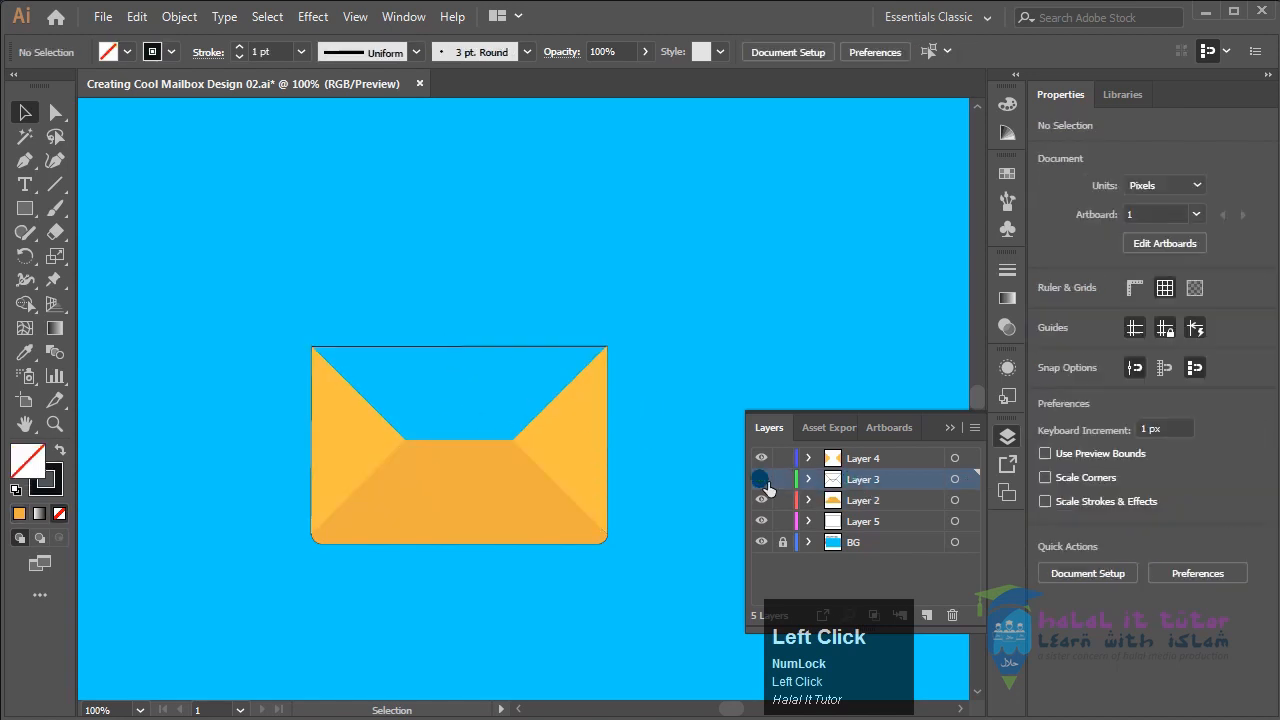
{"action": "left_click", "coordinate": [761, 479]}
{"action": "left_click", "coordinate": [761, 479]}
{"action": "left_click", "coordinate": [761, 479]}
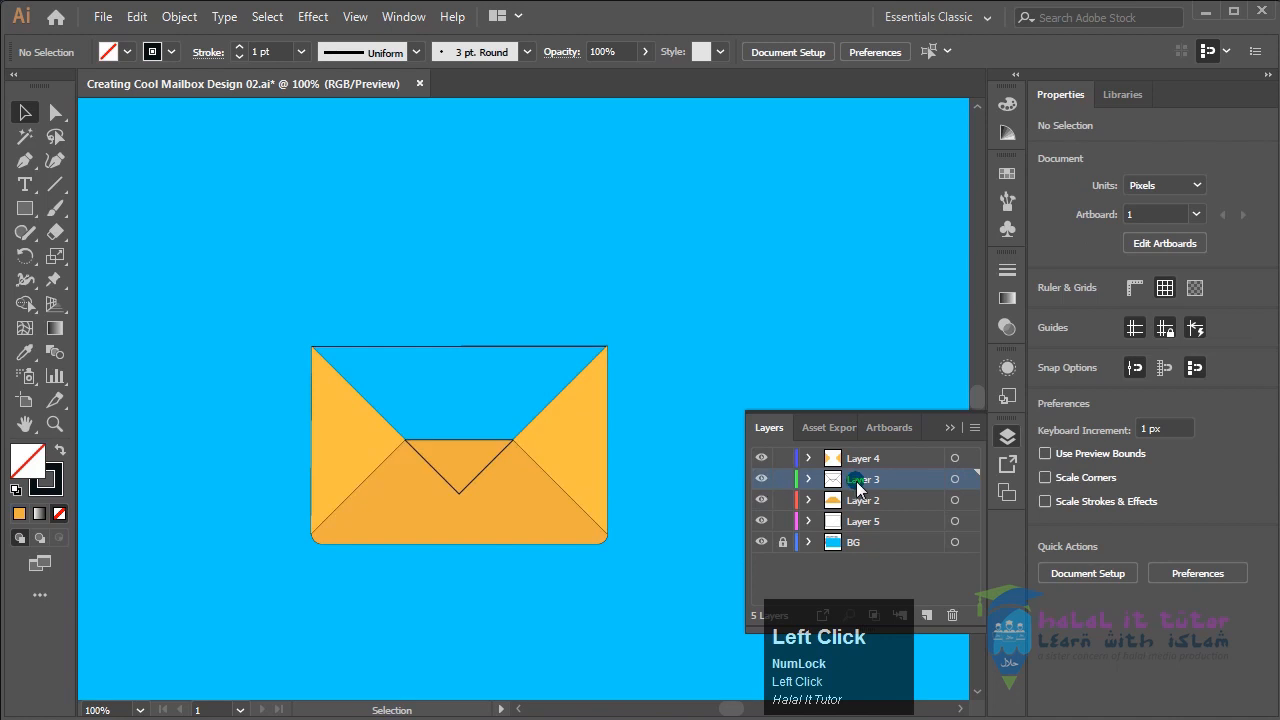
Step: Inspect the top flap outline on Layer 3 by selecting it and hiding and showing the layer
{"action": "key", "text": "space"}
{"action": "left_click_drag", "start_coordinate": [480, 543], "coordinate": [723, 477]}
{"action": "left_click_drag", "start_coordinate": [328, 433], "coordinate": [373, 433]}
{"action": "left_click_drag", "start_coordinate": [677, 545], "coordinate": [513, 537]}
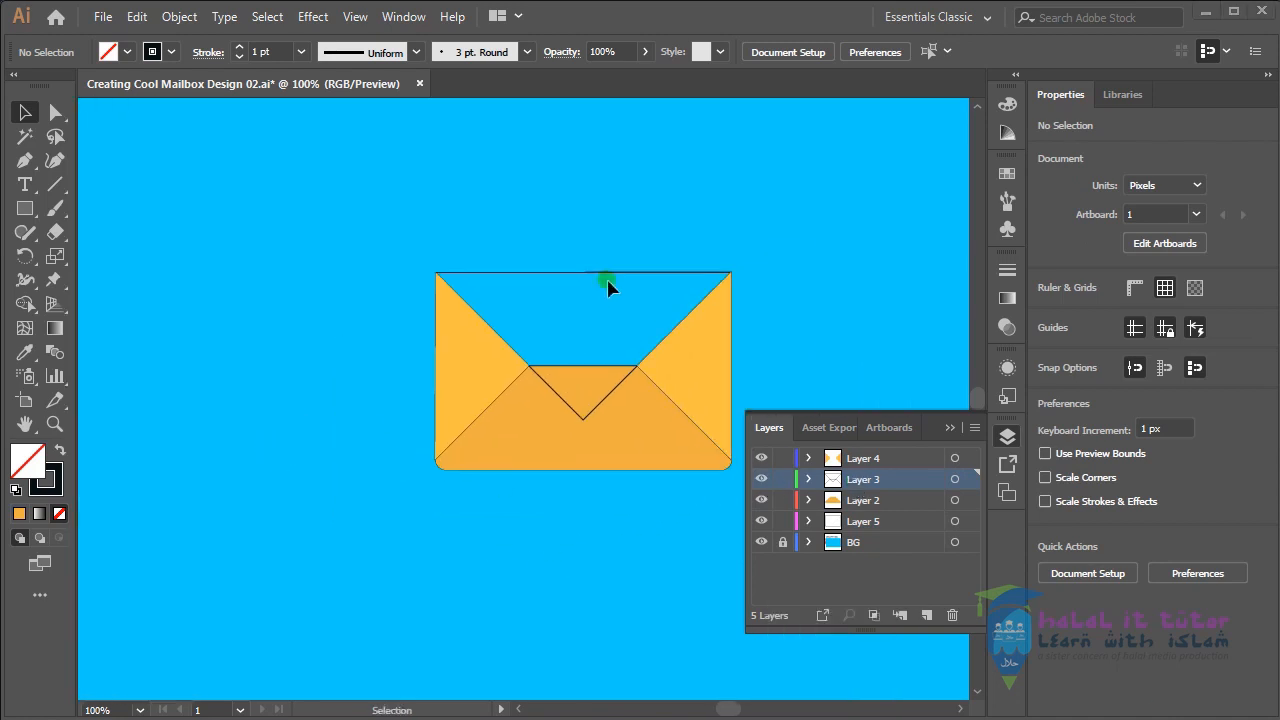
{"action": "left_click", "coordinate": [593, 409]}
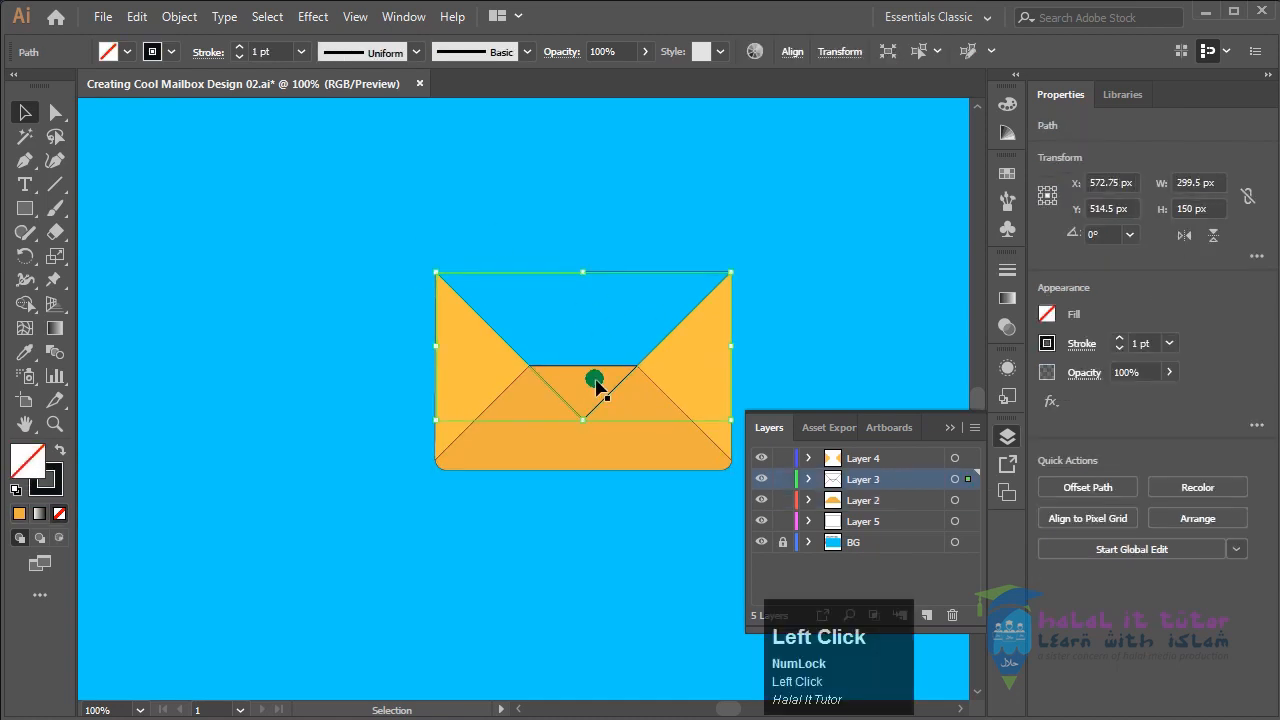
{"action": "left_click", "coordinate": [763, 480]}
{"action": "left_click", "coordinate": [763, 480]}
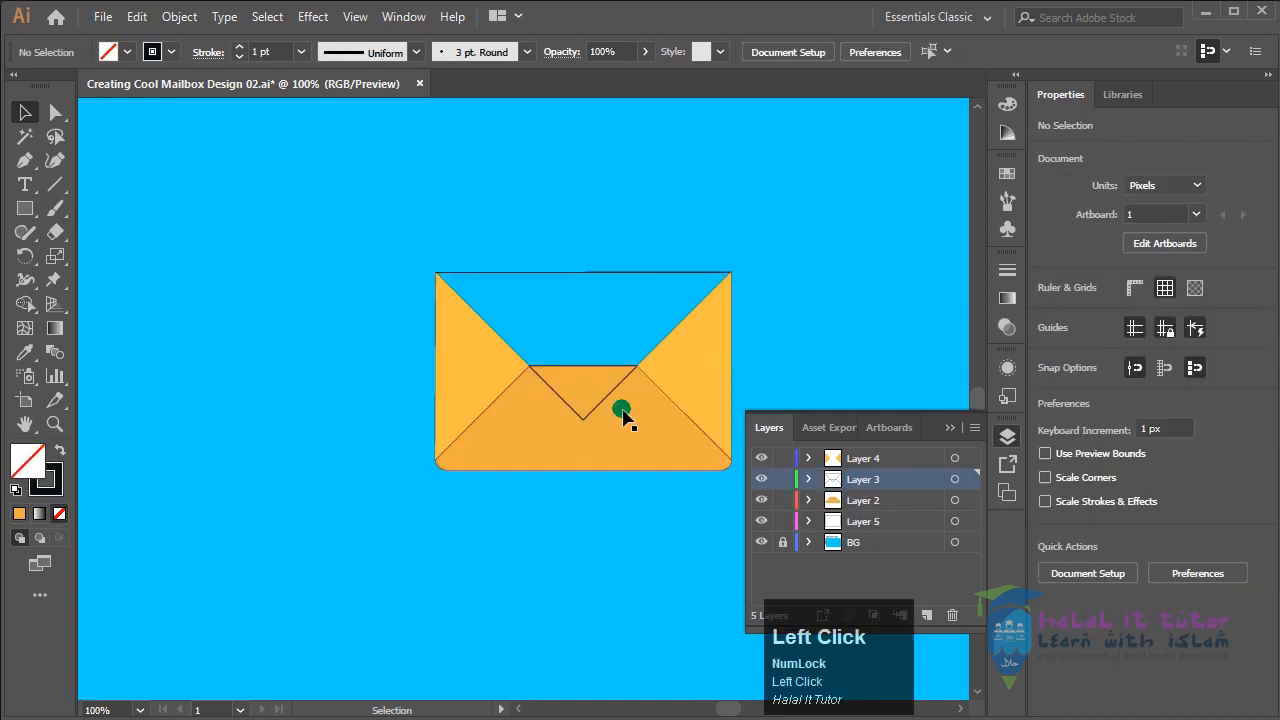
Step: Try filling all the artwork on Layer 3 with the FF853D swatch colour using the Eyedropper
{"action": "left_click", "coordinate": [956, 480]}
{"action": "left_click_drag", "start_coordinate": [220, 368], "coordinate": [414, 357]}
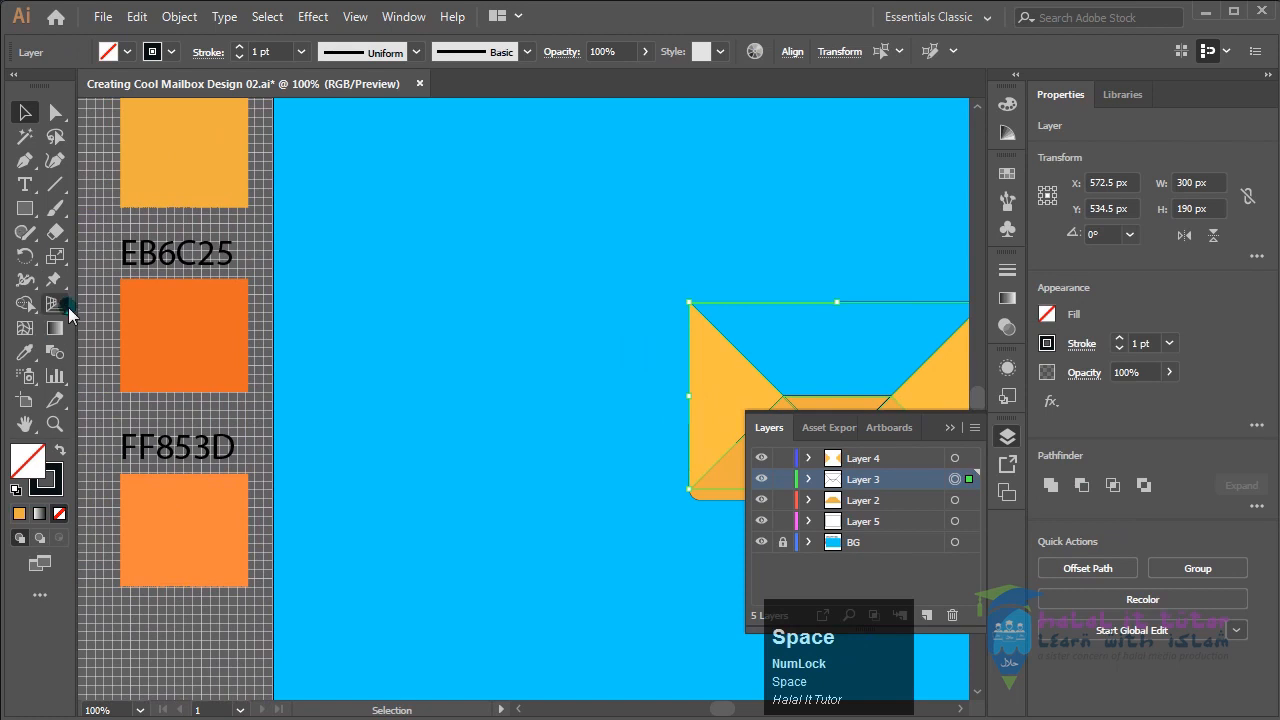
{"action": "left_click", "coordinate": [25, 352]}
{"action": "left_click", "coordinate": [192, 518]}
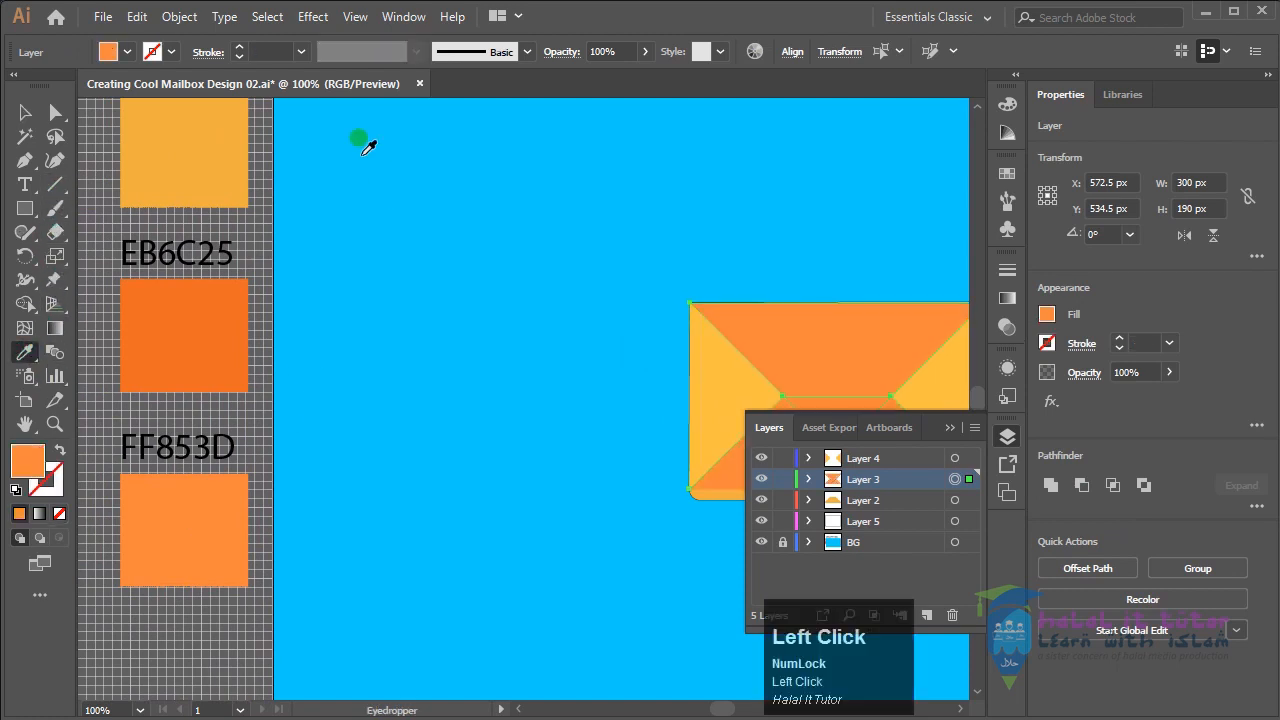
{"action": "left_click", "coordinate": [28, 114]}
{"action": "left_click_drag", "start_coordinate": [545, 320], "coordinate": [205, 285]}
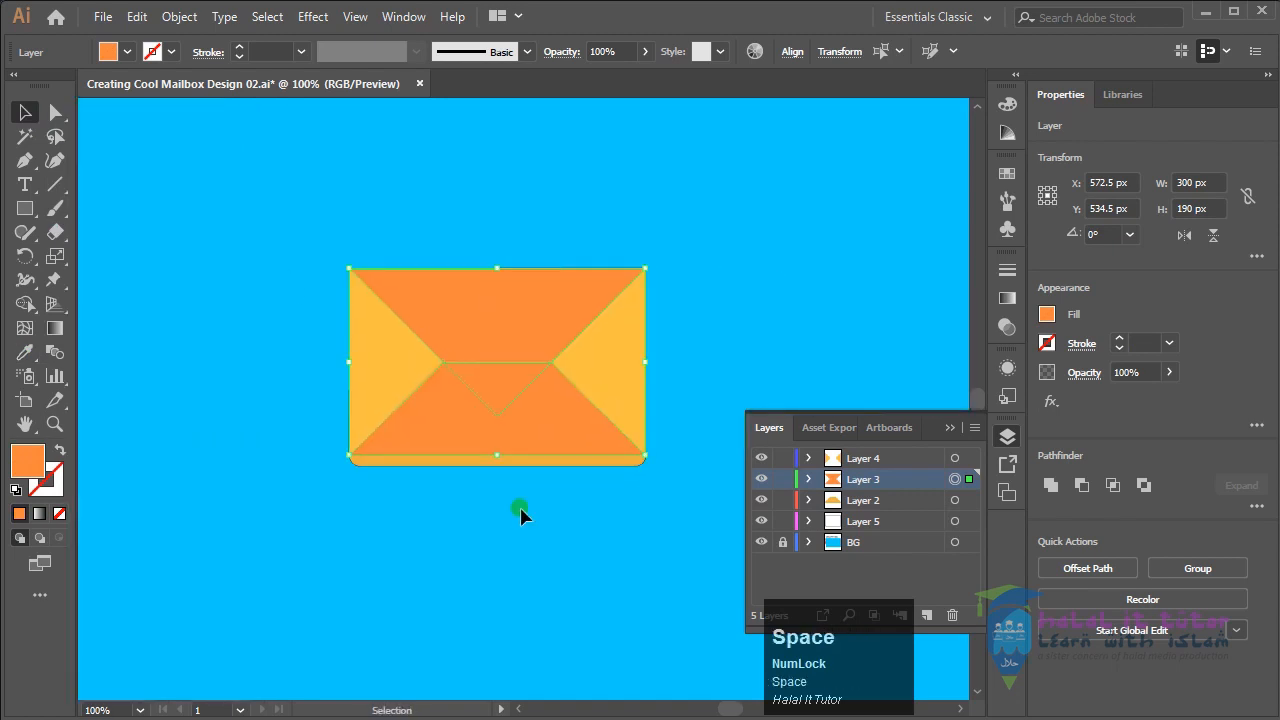
Step: Try moving the filled top flap away from the envelope, and undo both the move and the Layer 3 fill
{"action": "left_click", "coordinate": [666, 489]}
{"action": "left_click", "coordinate": [518, 341]}
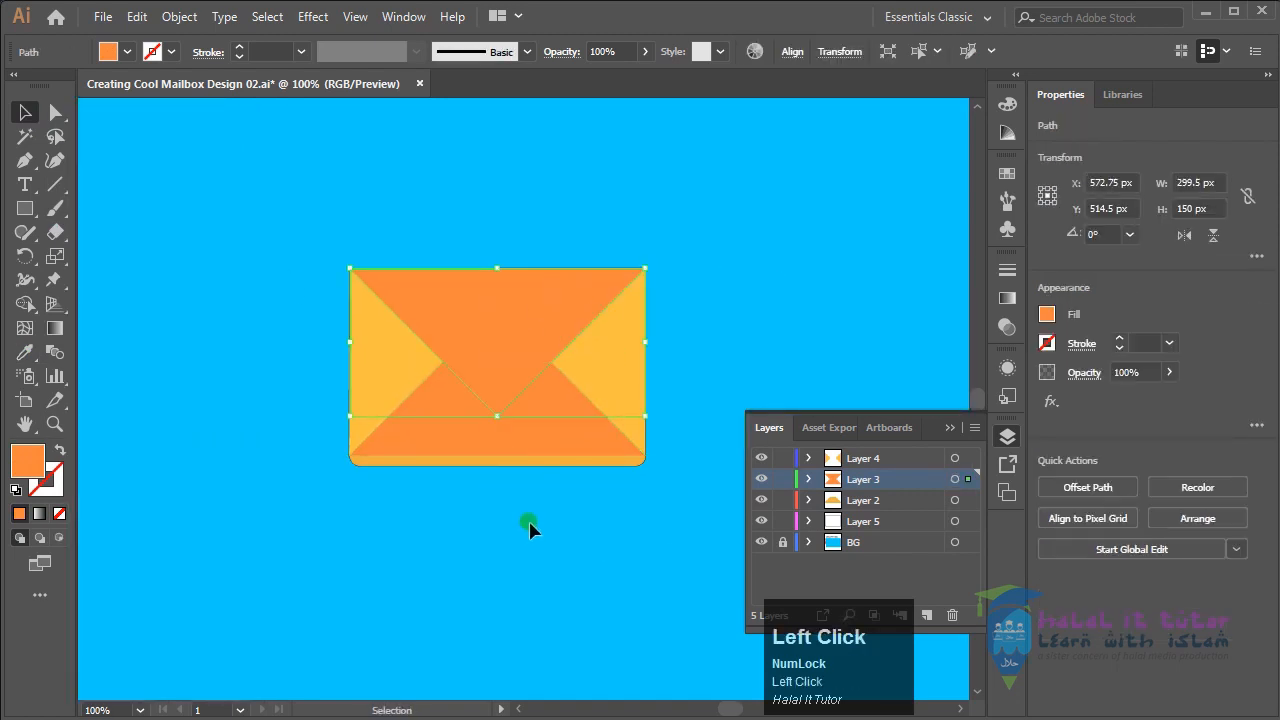
{"action": "left_click", "coordinate": [514, 485]}
{"action": "left_click", "coordinate": [503, 334]}
{"action": "left_click_drag", "start_coordinate": [503, 334], "coordinate": [667, 184]}
{"action": "key", "text": "ctrl+z"}
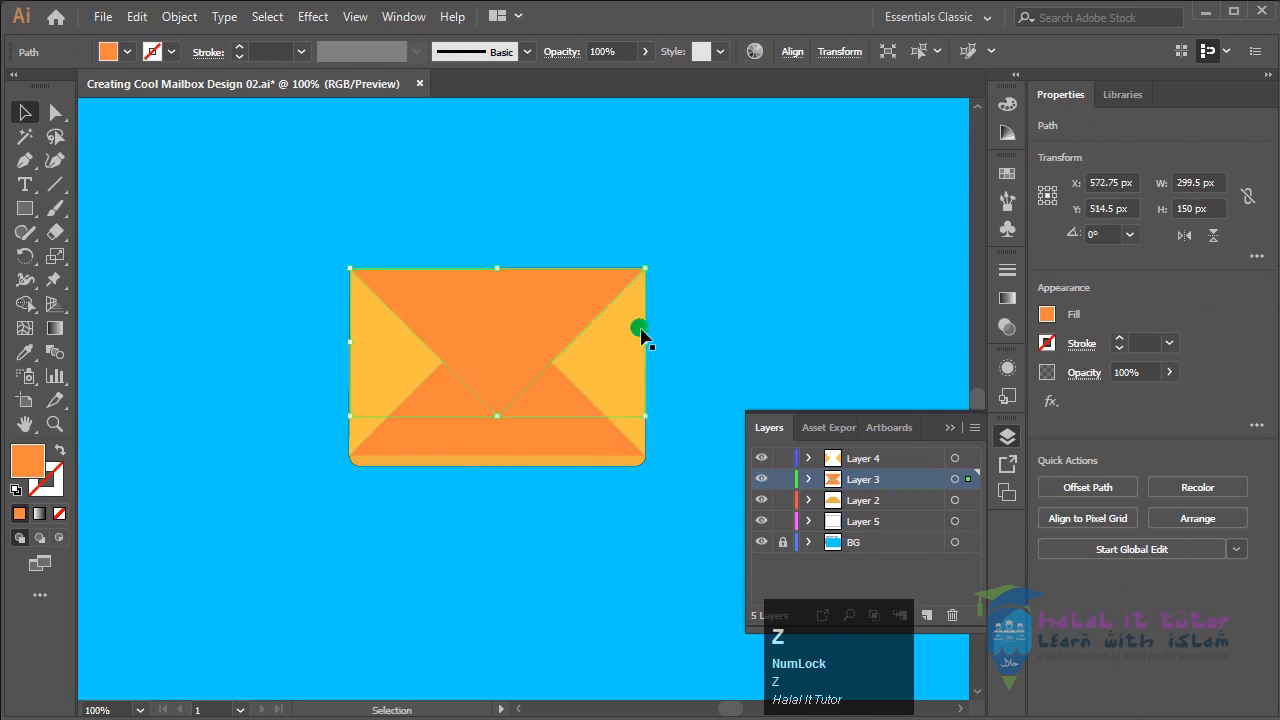
{"action": "key", "text": "ctrl+z"}
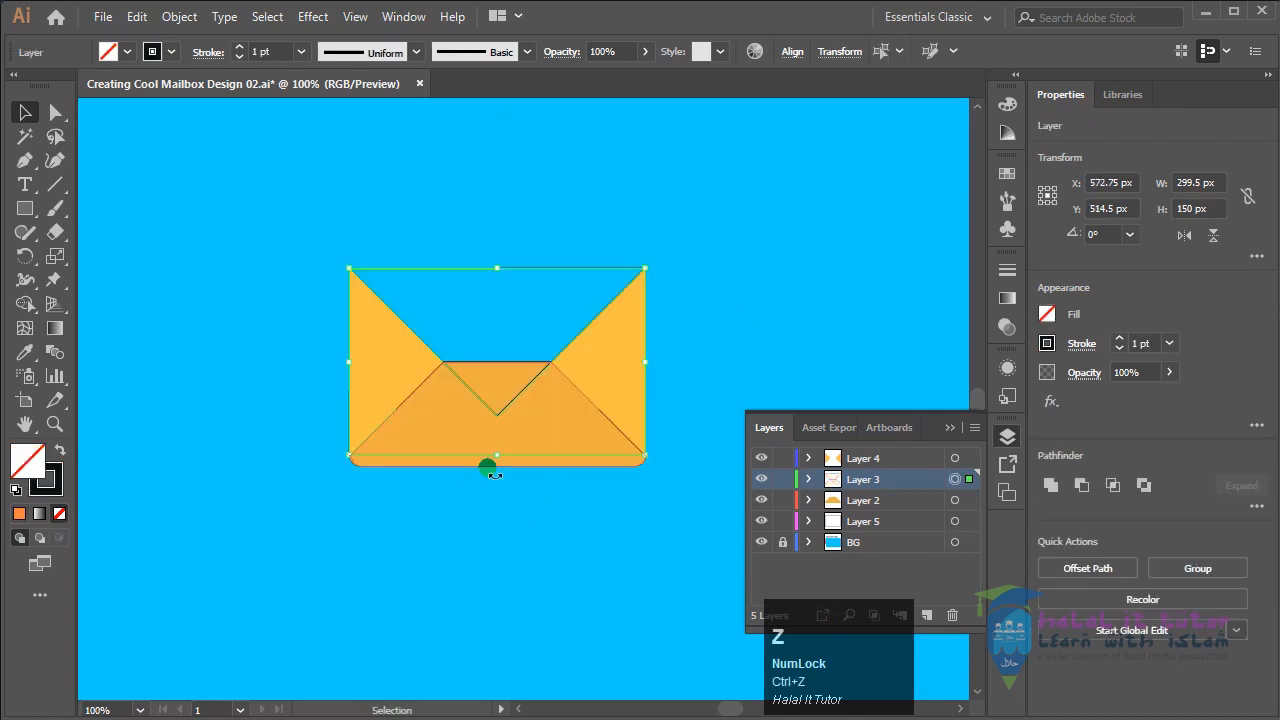
Step: Try moving the top flap outline upwards and undo the move
{"action": "left_click", "coordinate": [514, 534]}
{"action": "left_click_drag", "start_coordinate": [523, 270], "coordinate": [551, 186]}
{"action": "key", "text": "ctrl+z"}
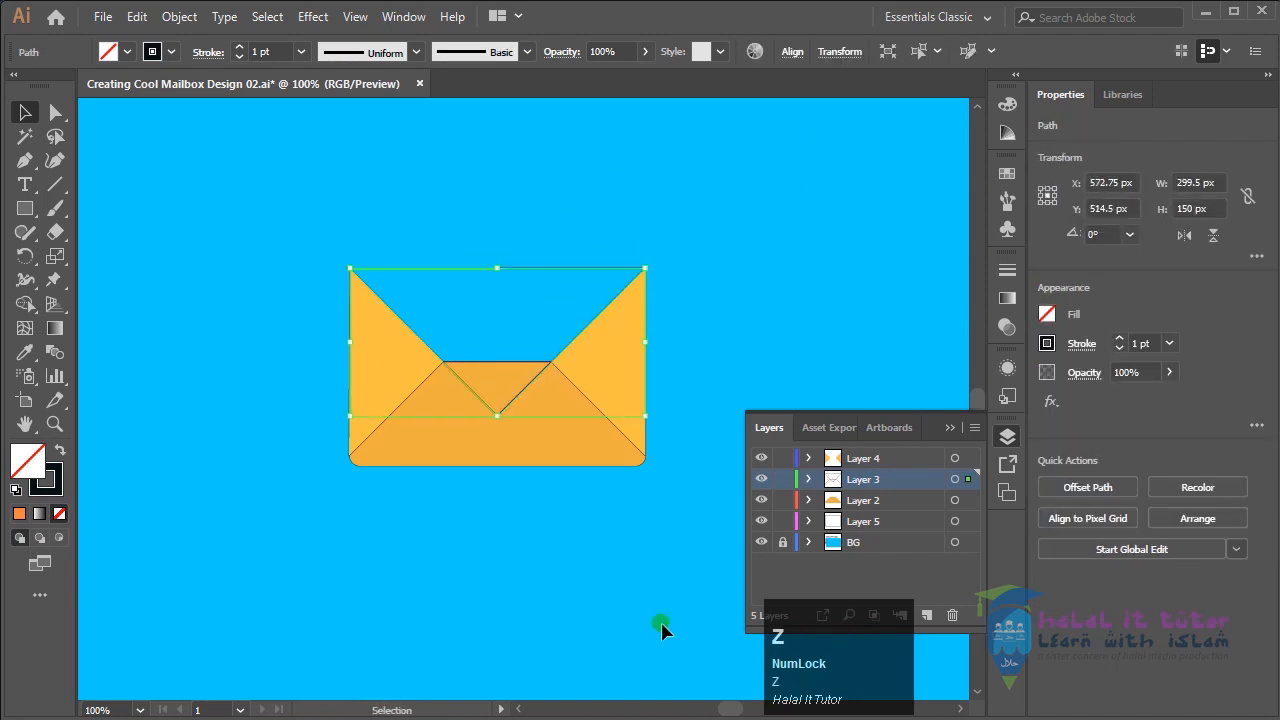
Step: Compare the envelope's lines with Layer 3 hidden and shown to find which paths the layer contains
{"action": "left_click_drag", "start_coordinate": [839, 375], "coordinate": [857, 337]}
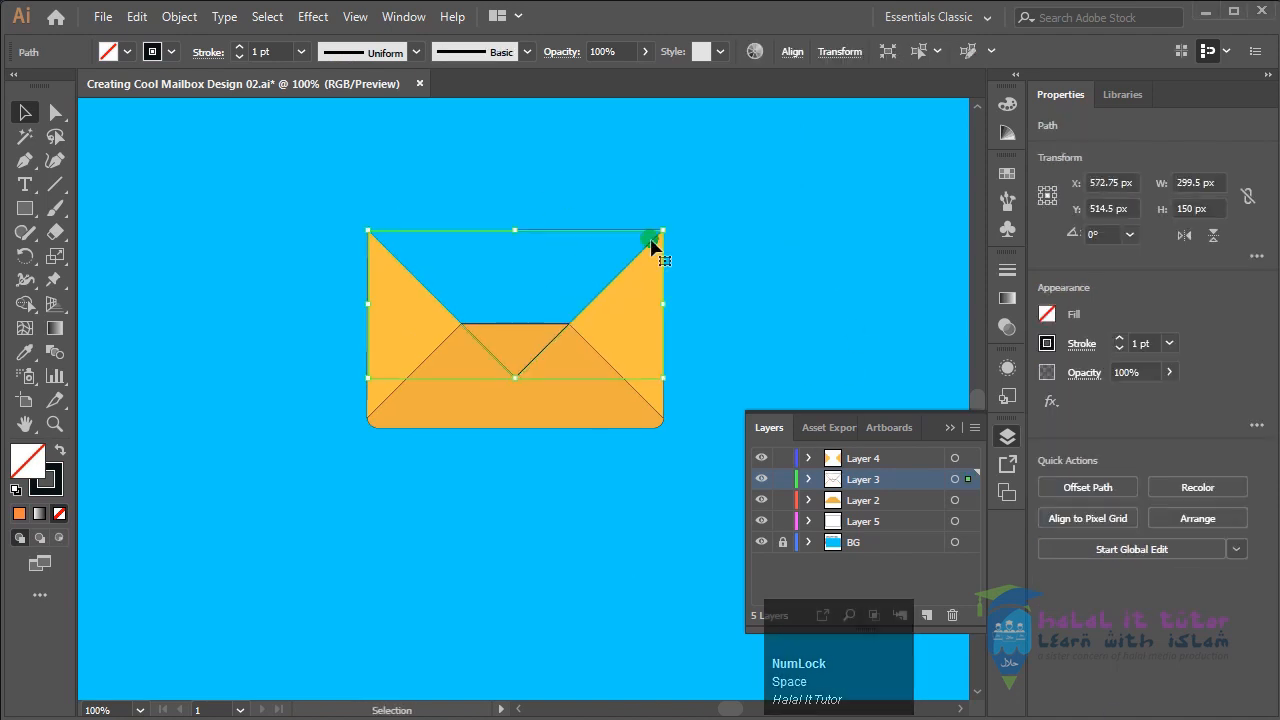
{"action": "left_click", "coordinate": [807, 203]}
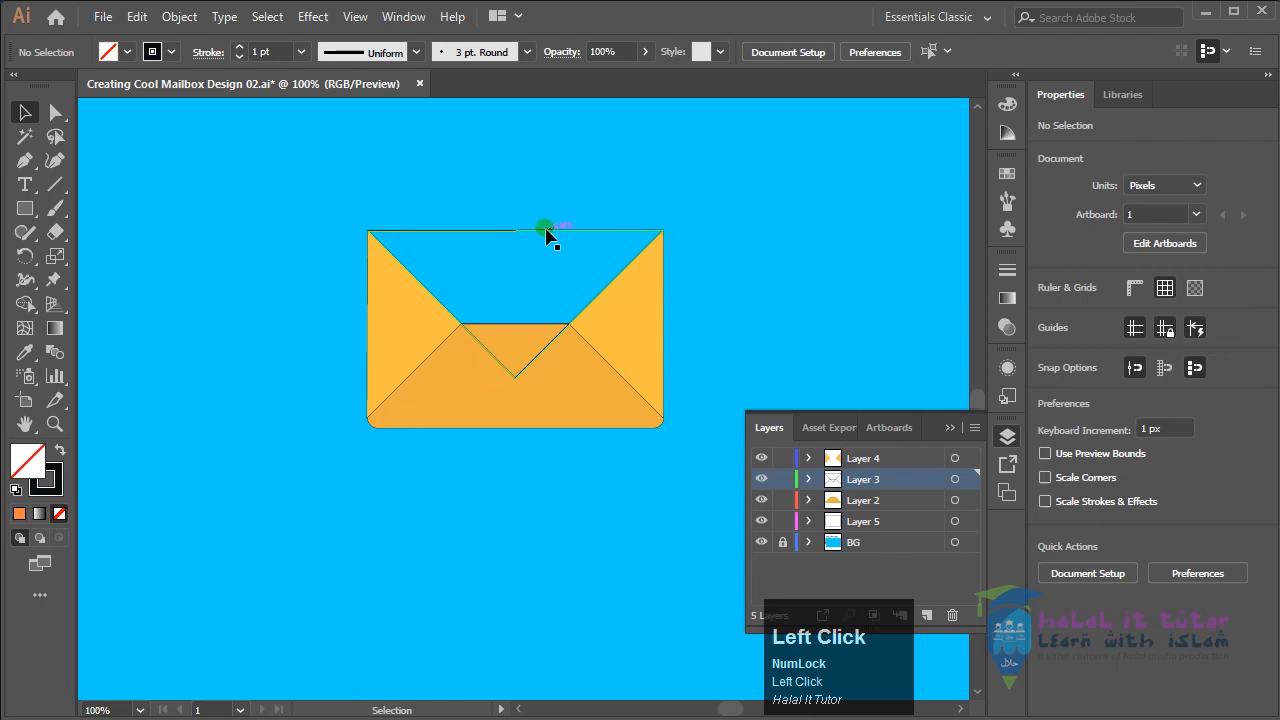
{"action": "left_click", "coordinate": [531, 366]}
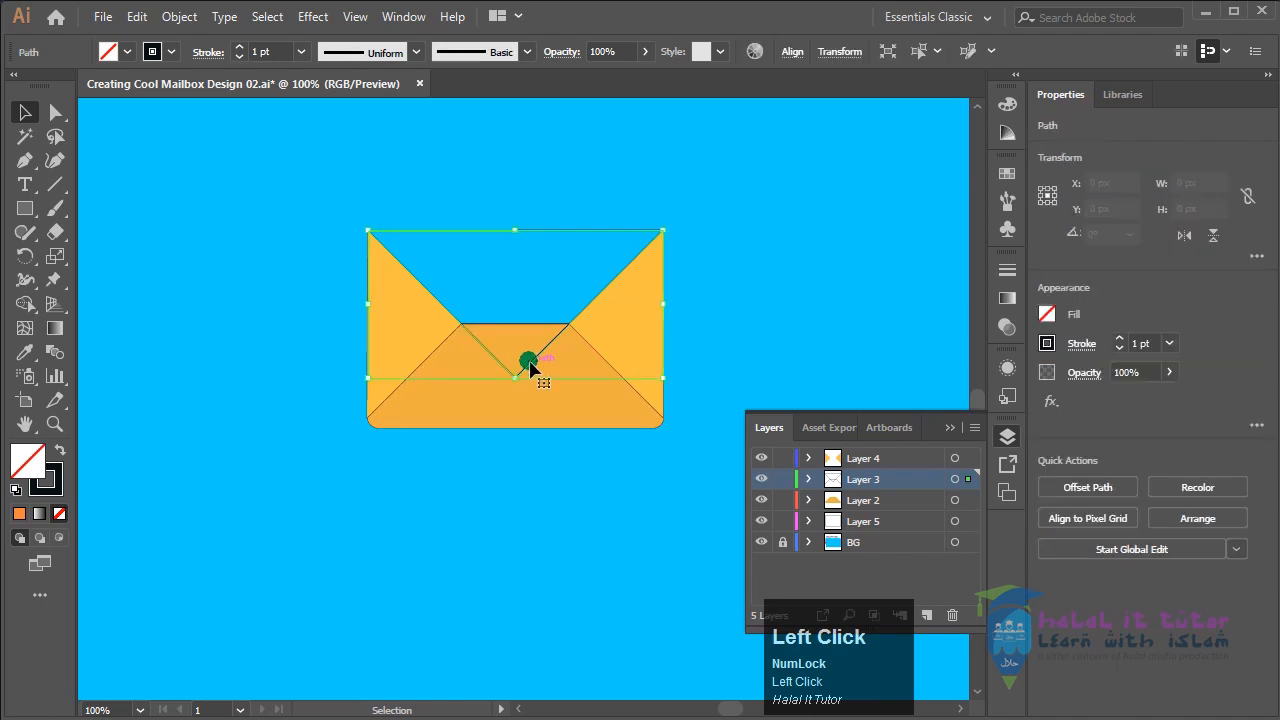
{"action": "left_click", "coordinate": [772, 481]}
{"action": "left_click", "coordinate": [772, 481]}
{"action": "left_click", "coordinate": [772, 481]}
{"action": "left_click", "coordinate": [772, 481]}
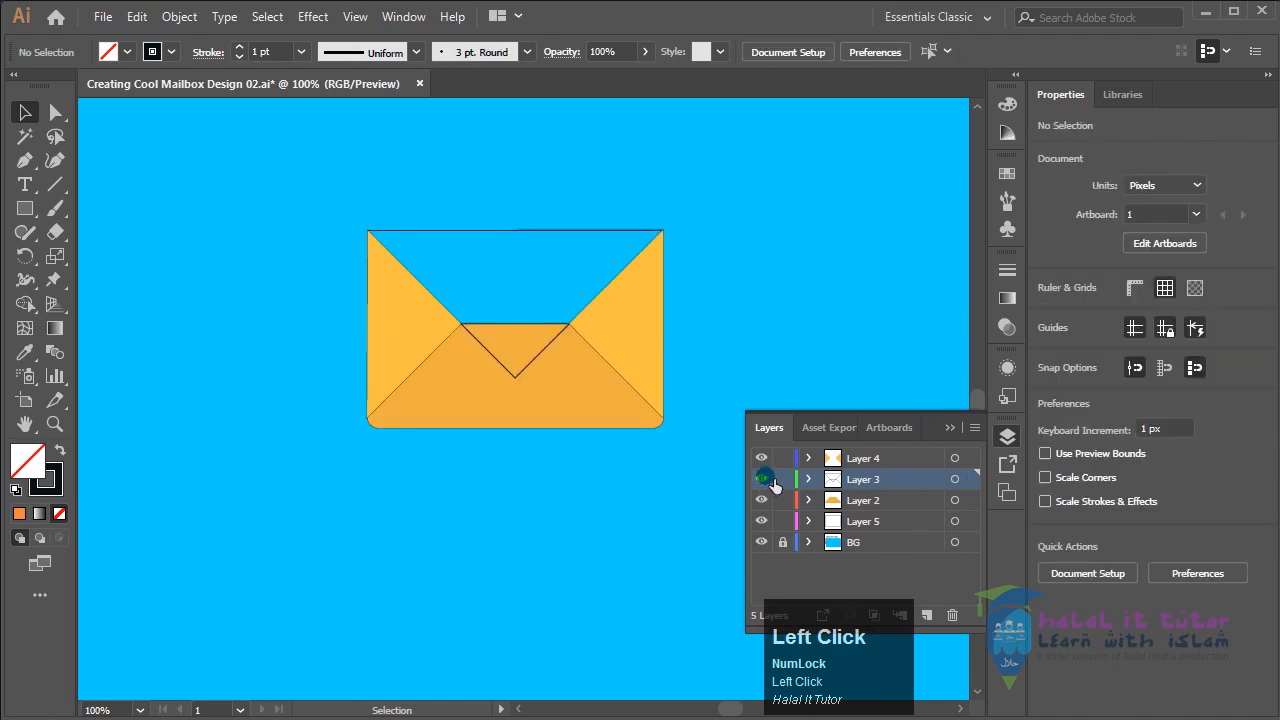
Step: Identify the extra bottom flap path inside Layer 3 by toggling its visibility, and delete it
{"action": "left_click", "coordinate": [955, 480]}
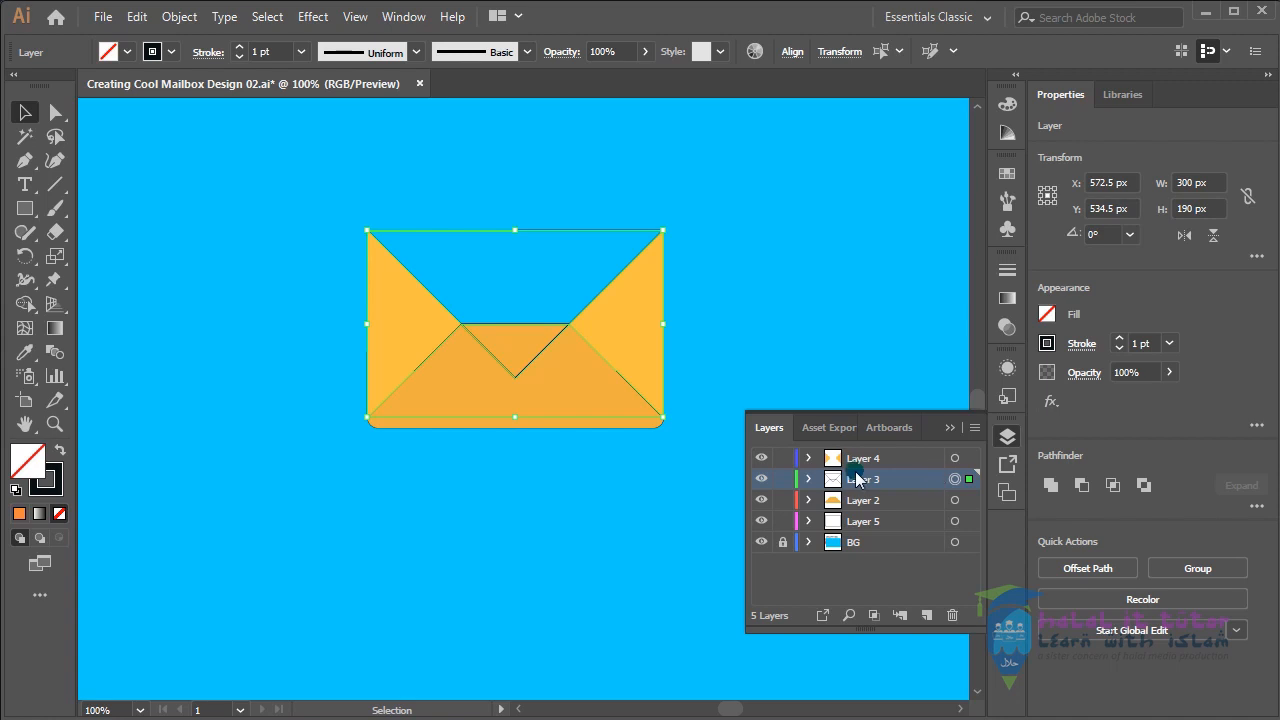
{"action": "left_click", "coordinate": [808, 480]}
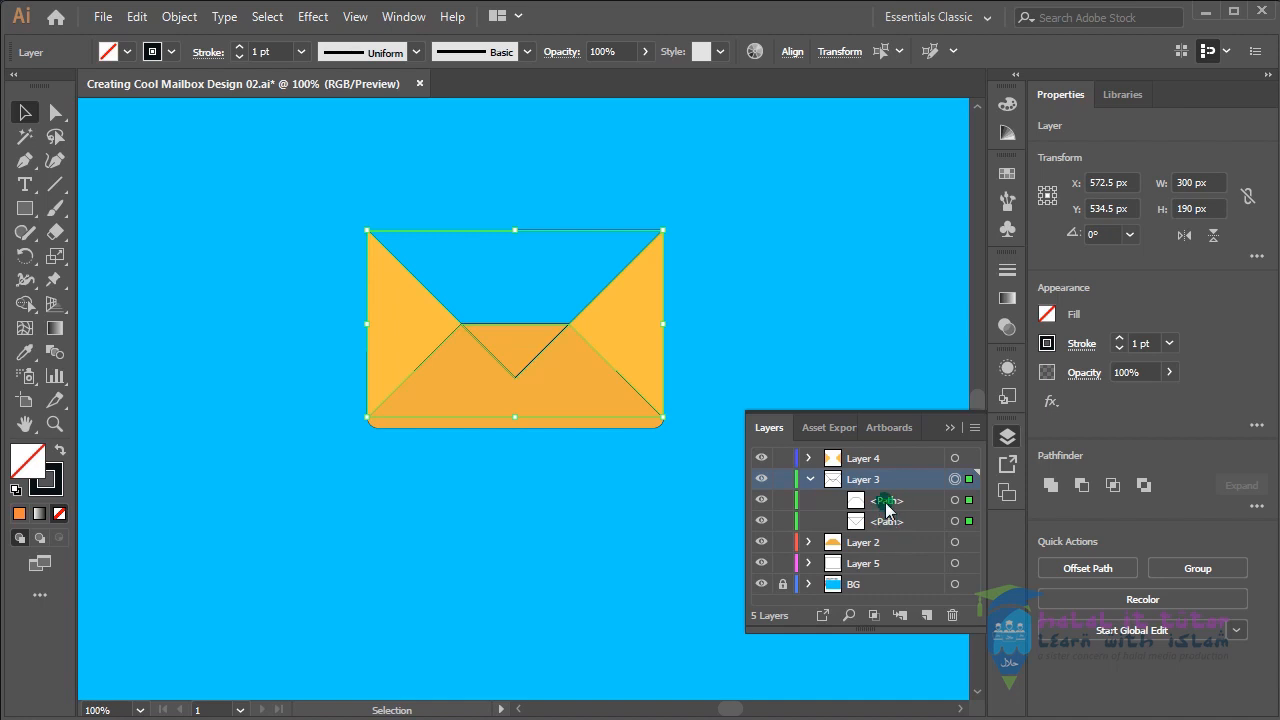
{"action": "left_click", "coordinate": [762, 500]}
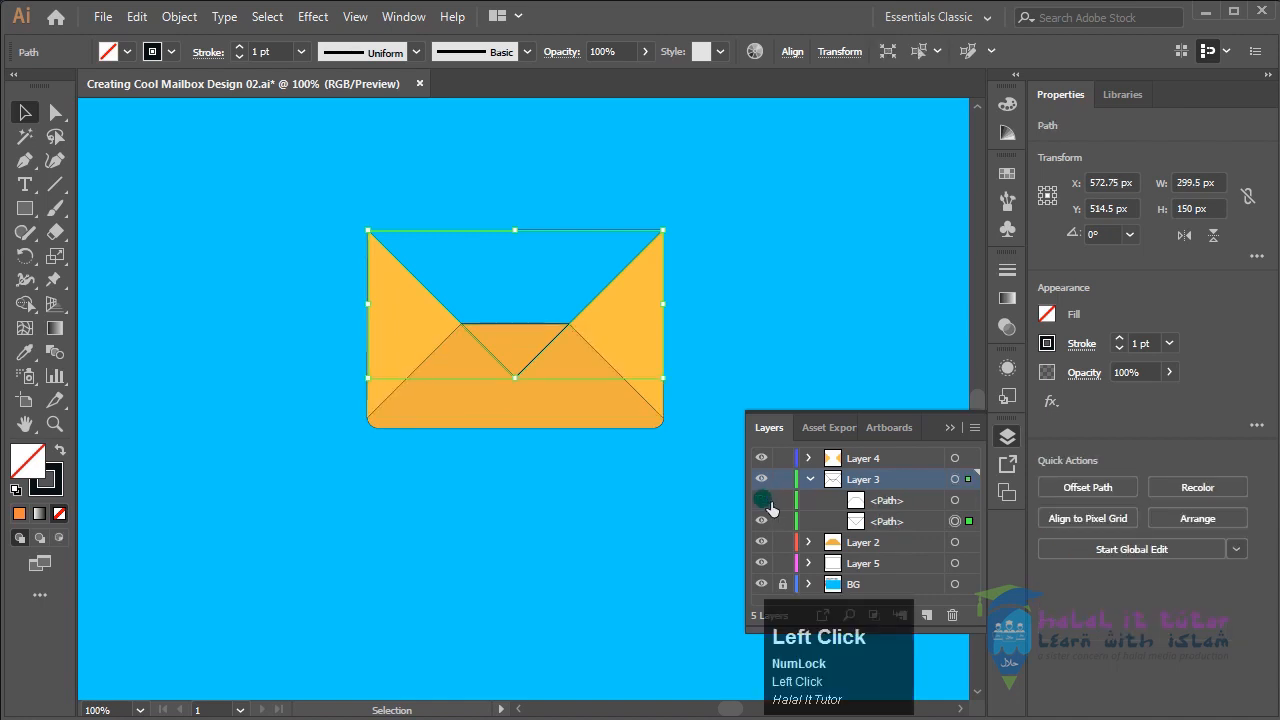
{"action": "left_click", "coordinate": [750, 500]}
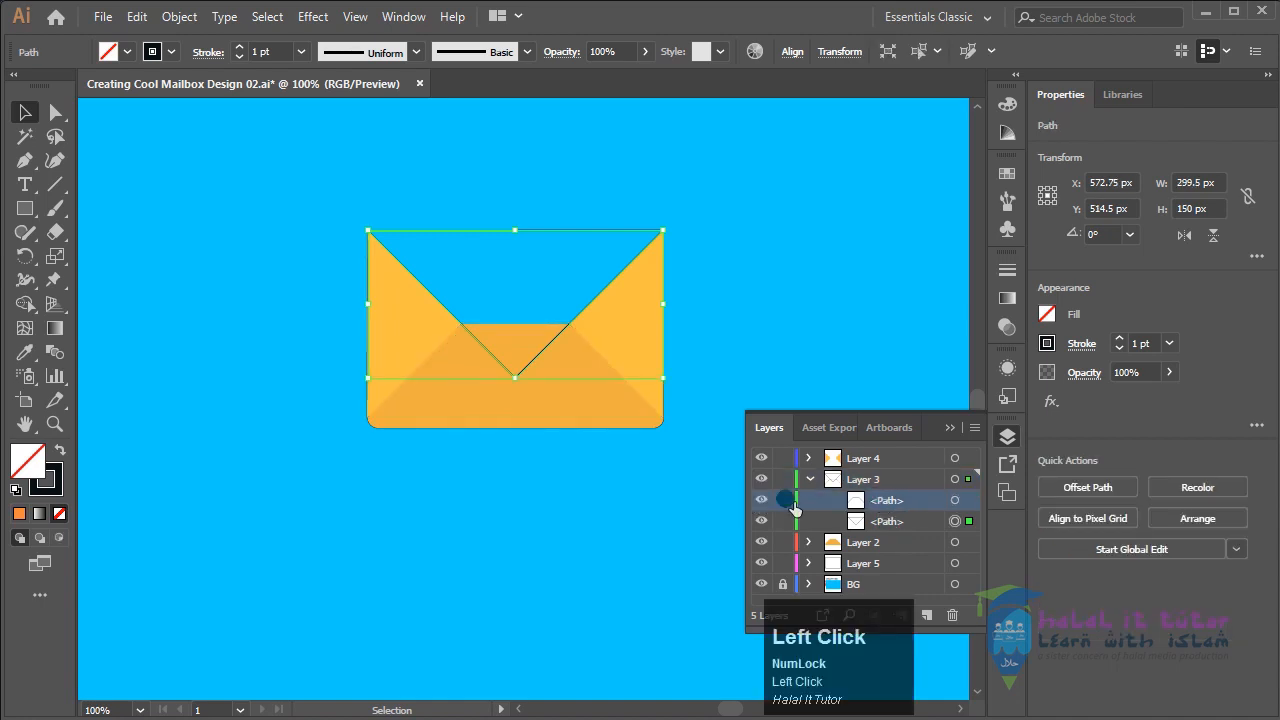
{"action": "left_click", "coordinate": [893, 521]}
{"action": "left_click", "coordinate": [893, 503]}
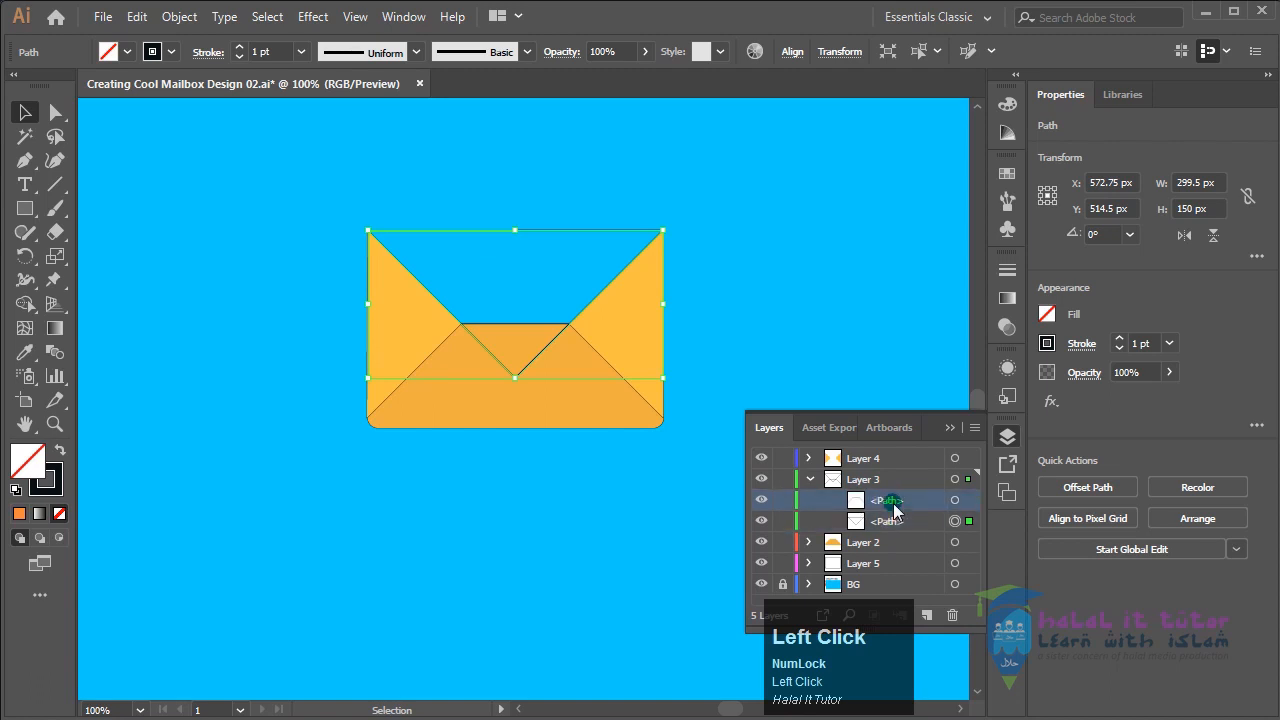
{"action": "left_click", "coordinate": [955, 500]}
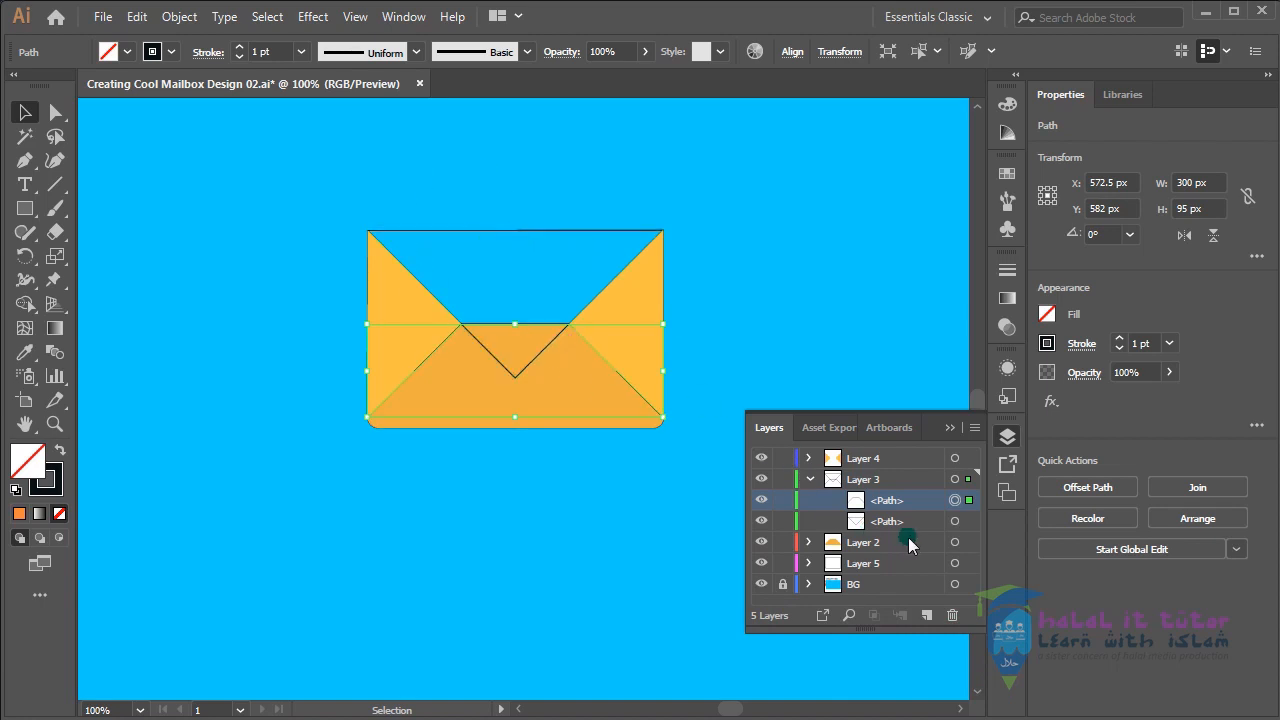
{"action": "left_click", "coordinate": [952, 616]}
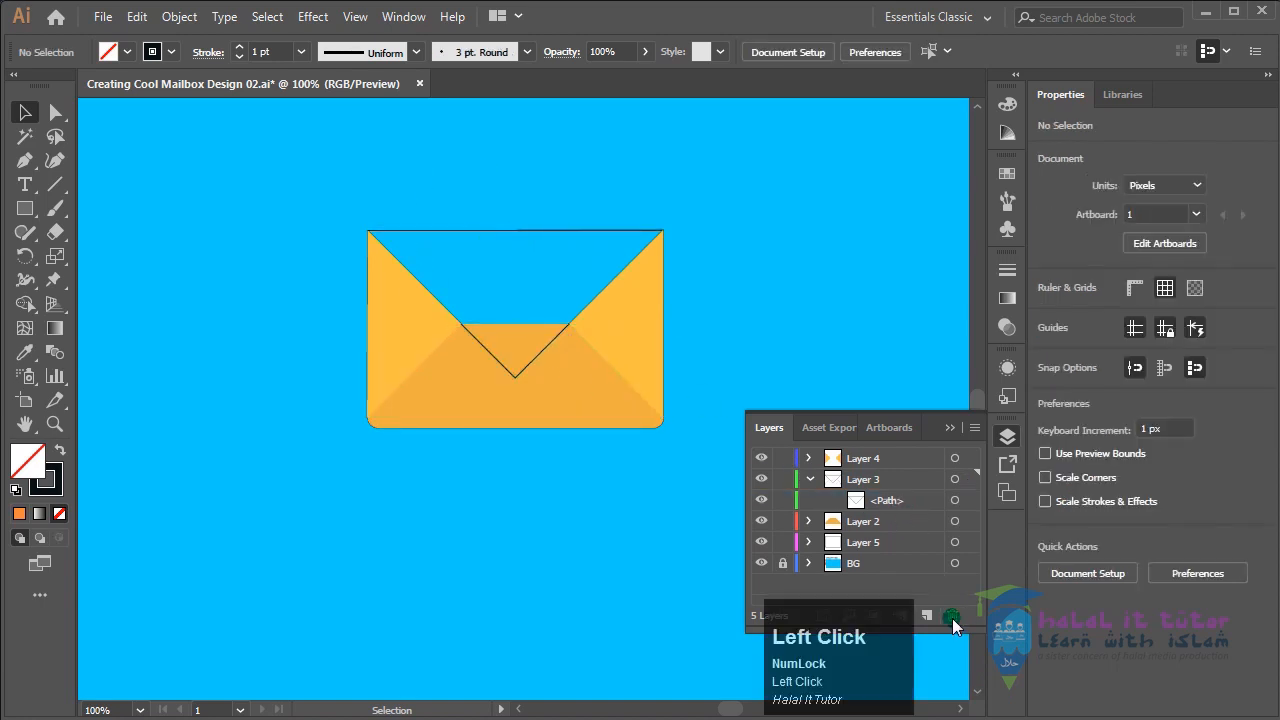
{"action": "left_click", "coordinate": [808, 480]}
{"action": "left_click", "coordinate": [955, 480]}
{"action": "left_click", "coordinate": [957, 482]}
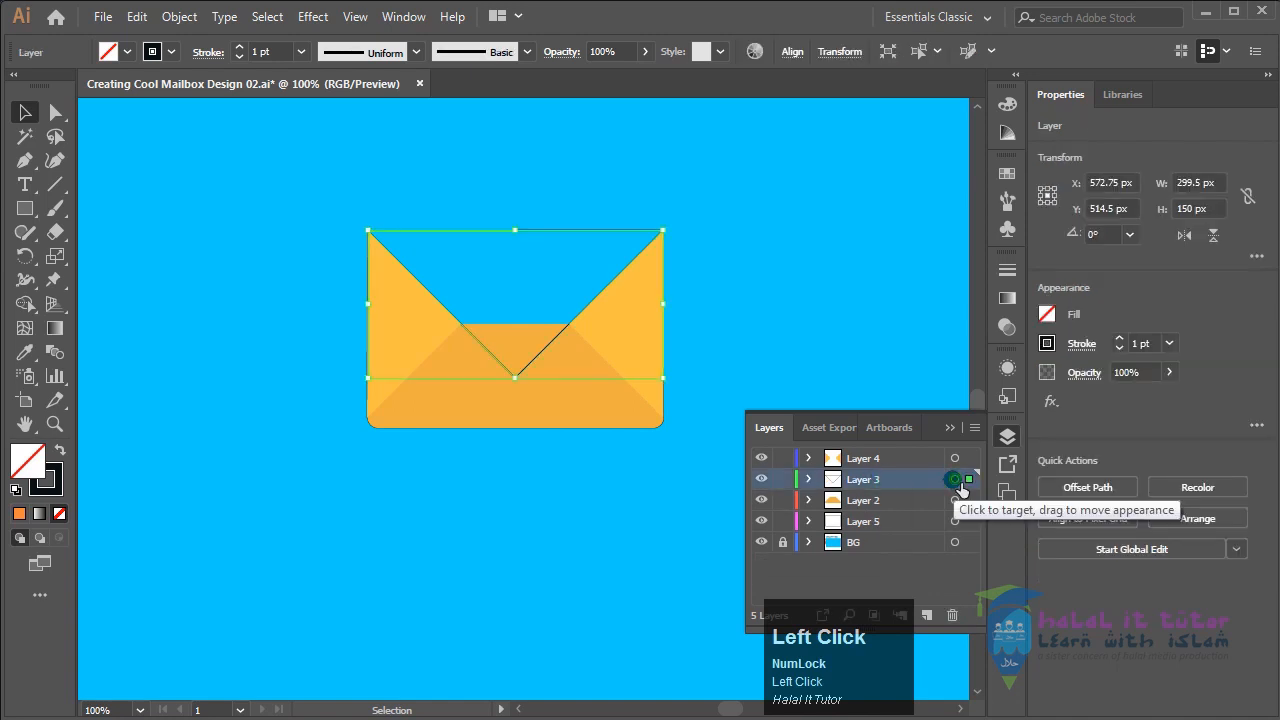
{"action": "left_click", "coordinate": [570, 478]}
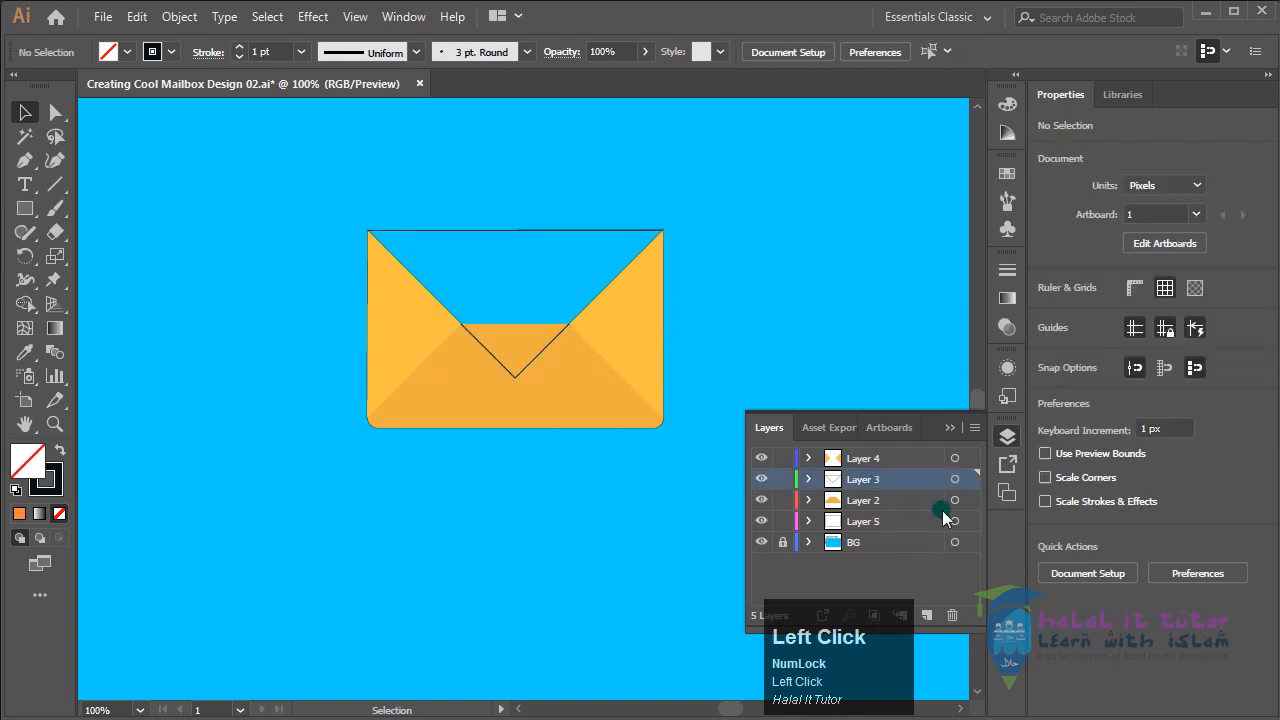
Step: Fill the envelope's top flap on Layer 3 with the FF853D swatch colour using the Eyedropper
{"action": "left_click", "coordinate": [552, 232]}
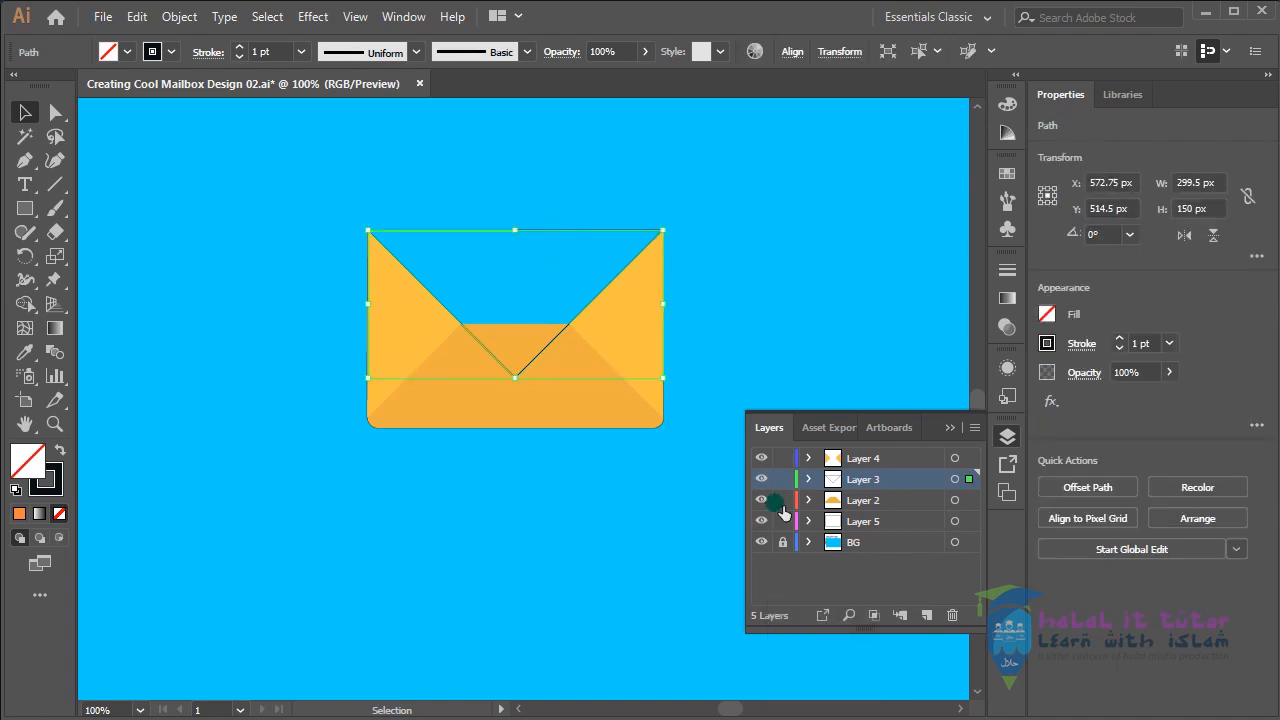
{"action": "left_click", "coordinate": [24, 353]}
{"action": "key", "text": "space"}
{"action": "left_click_drag", "start_coordinate": [203, 509], "coordinate": [623, 506]}
{"action": "left_click", "coordinate": [294, 459]}
{"action": "key", "text": "space"}
{"action": "left_click", "coordinate": [25, 113]}
{"action": "key", "text": "space"}
{"action": "left_click_drag", "start_coordinate": [601, 252], "coordinate": [284, 240]}
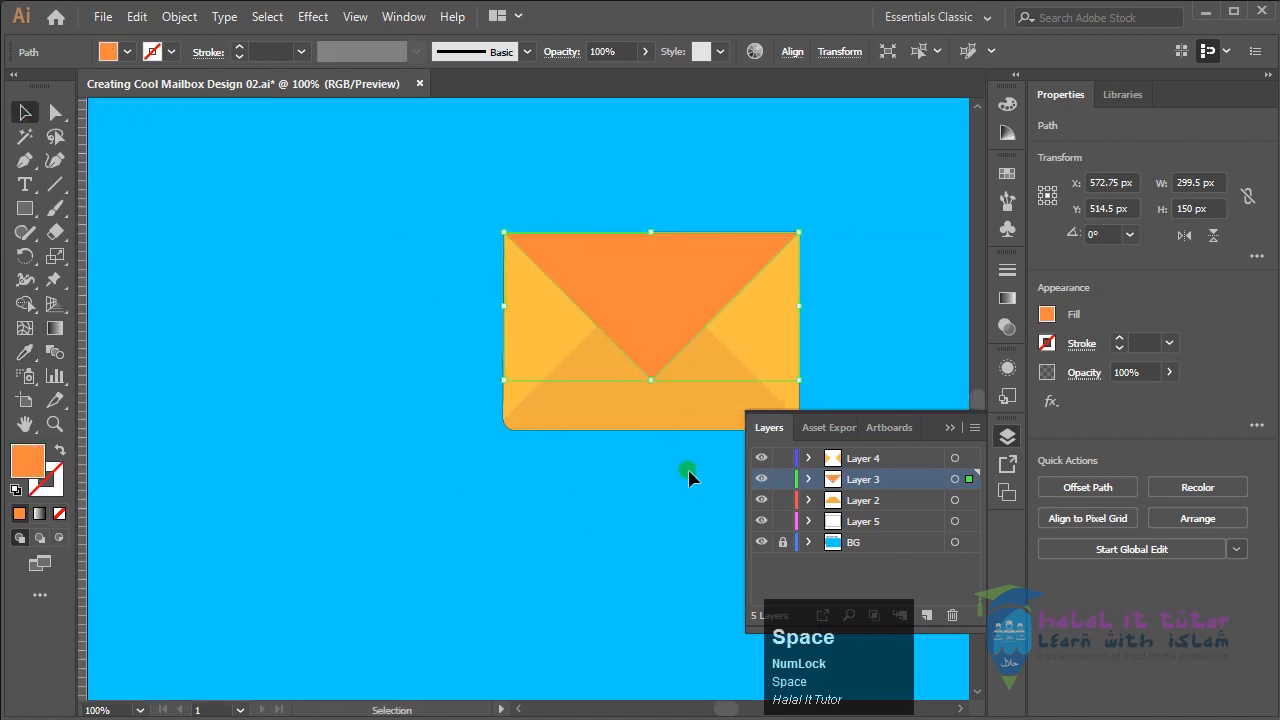
{"action": "left_click", "coordinate": [651, 532]}
{"action": "key", "text": "space"}
{"action": "left_click_drag", "start_coordinate": [657, 532], "coordinate": [459, 529]}
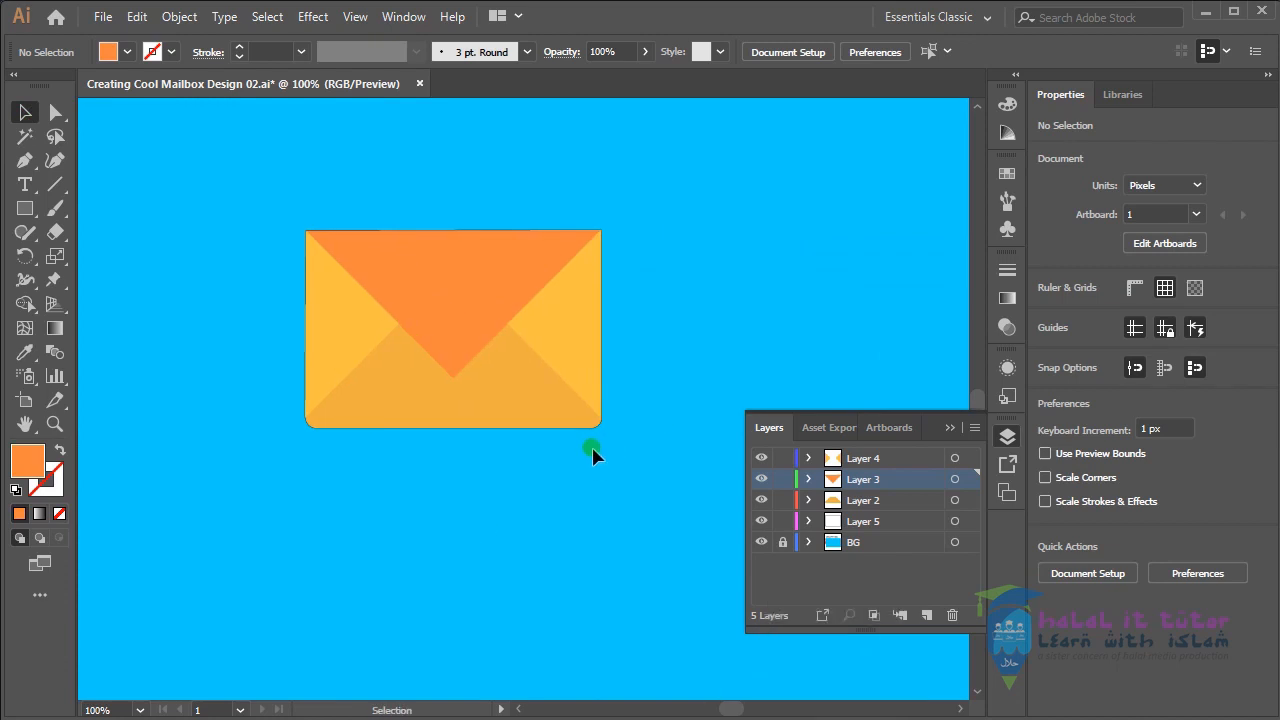
Step: Hide Layers 4, 3 and 2, and fill the envelope body on Layer 5 with the EB6C25 swatch colour using the Eyedropper
{"action": "left_click_drag", "start_coordinate": [632, 430], "coordinate": [615, 476]}
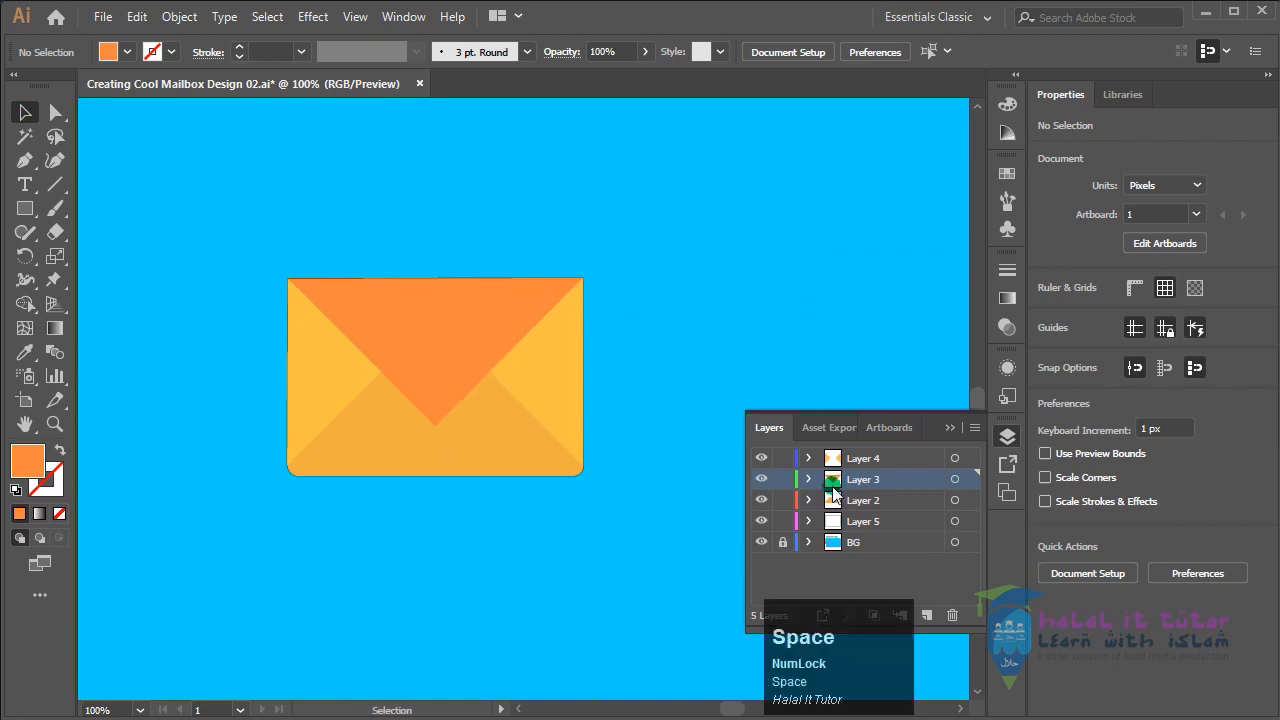
{"action": "left_click_drag", "start_coordinate": [762, 458], "coordinate": [770, 503]}
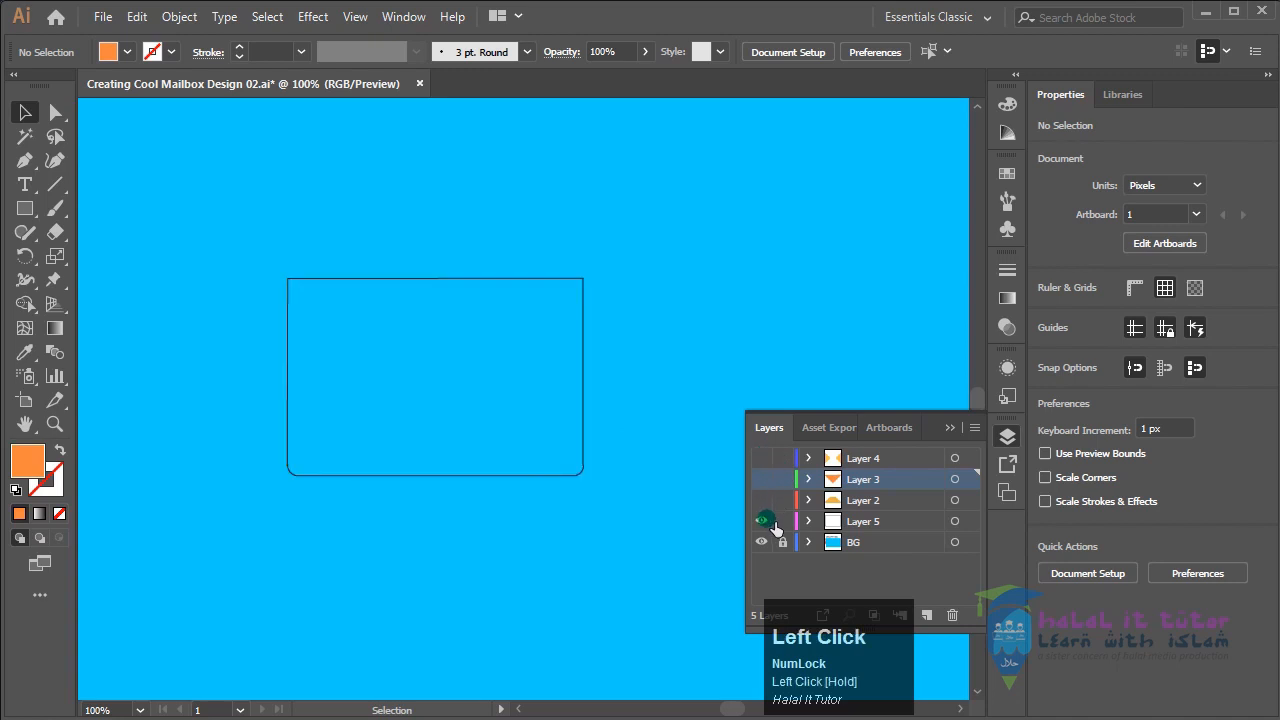
{"action": "left_click", "coordinate": [548, 479]}
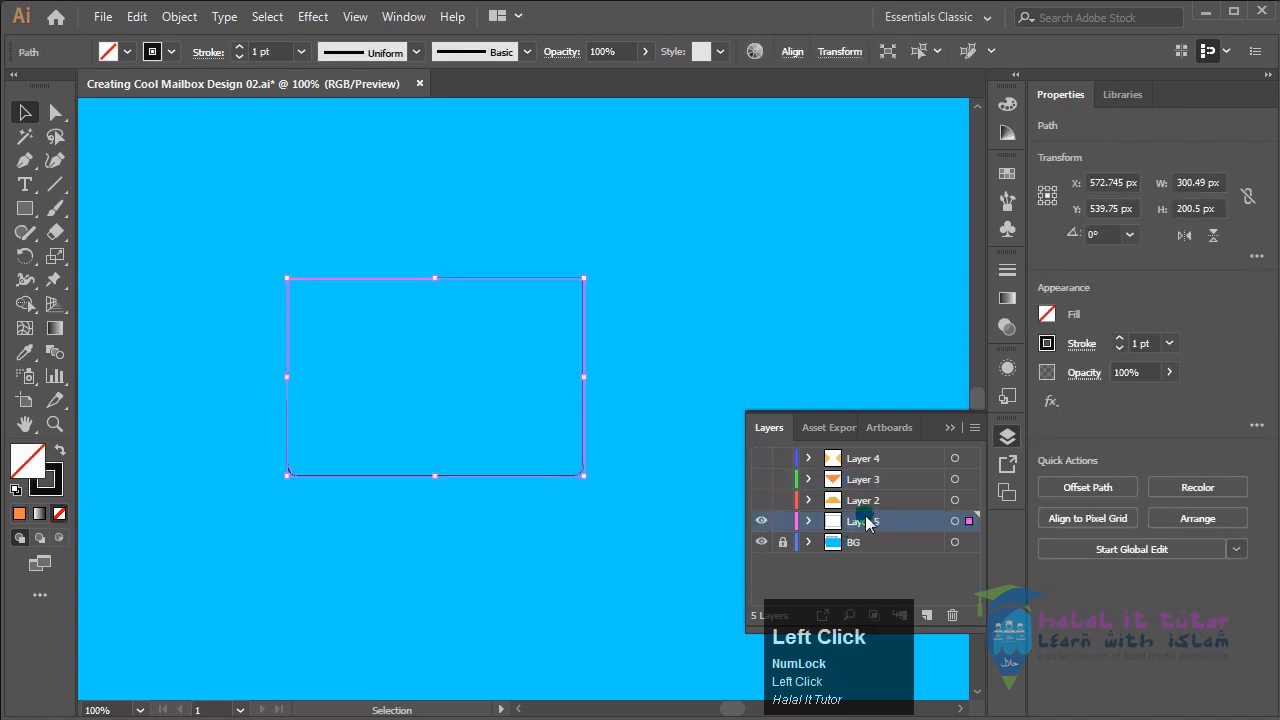
{"action": "left_click_drag", "start_coordinate": [419, 537], "coordinate": [423, 571]}
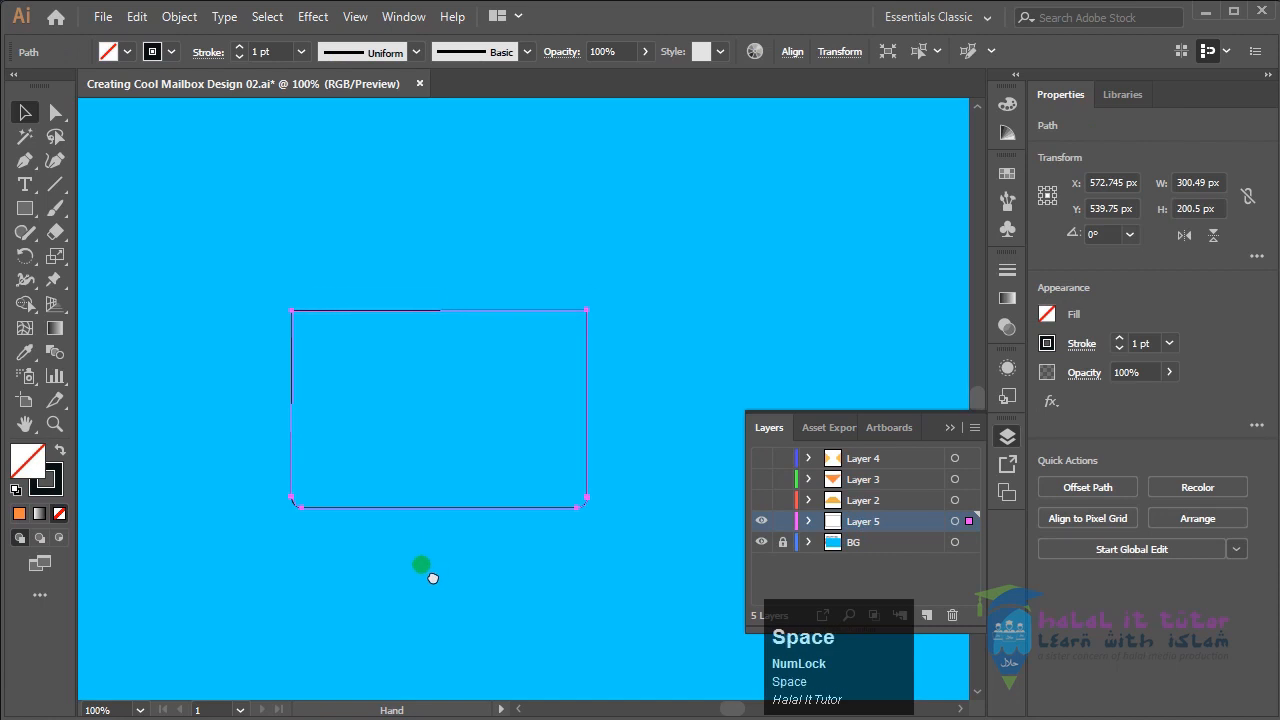
{"action": "left_click_drag", "start_coordinate": [246, 390], "coordinate": [720, 400]}
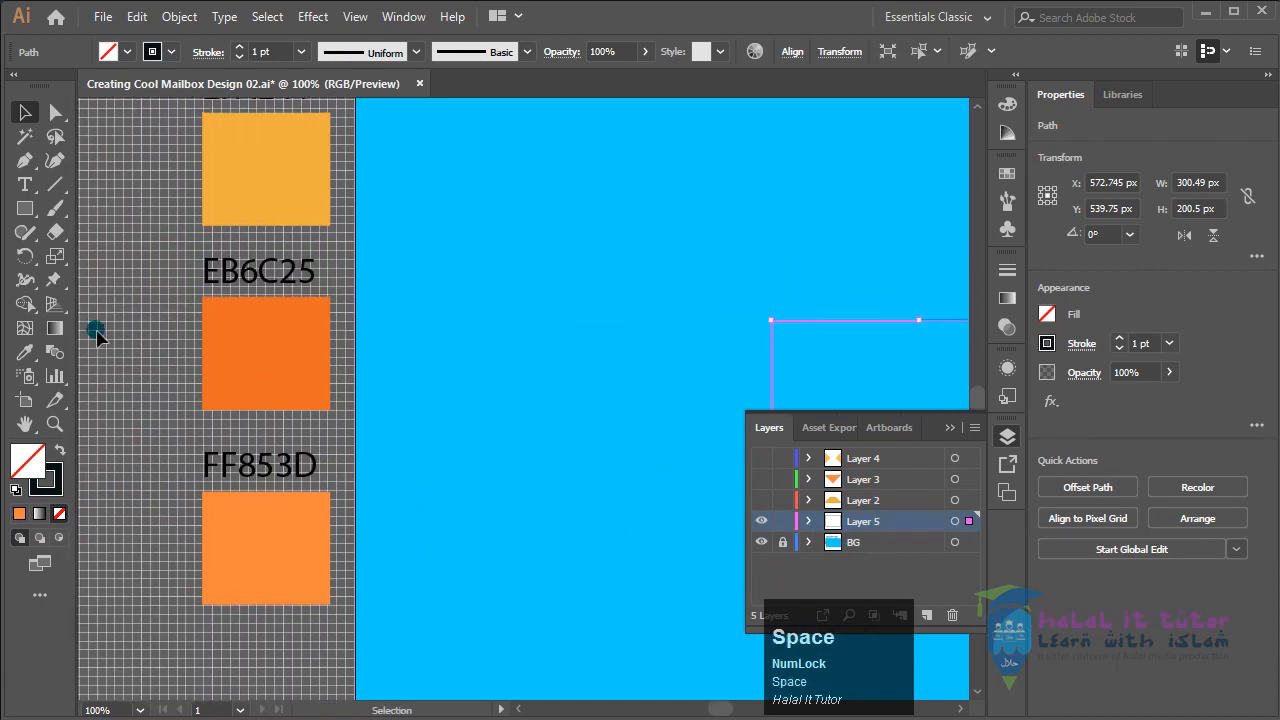
{"action": "left_click", "coordinate": [27, 352]}
{"action": "left_click", "coordinate": [256, 327]}
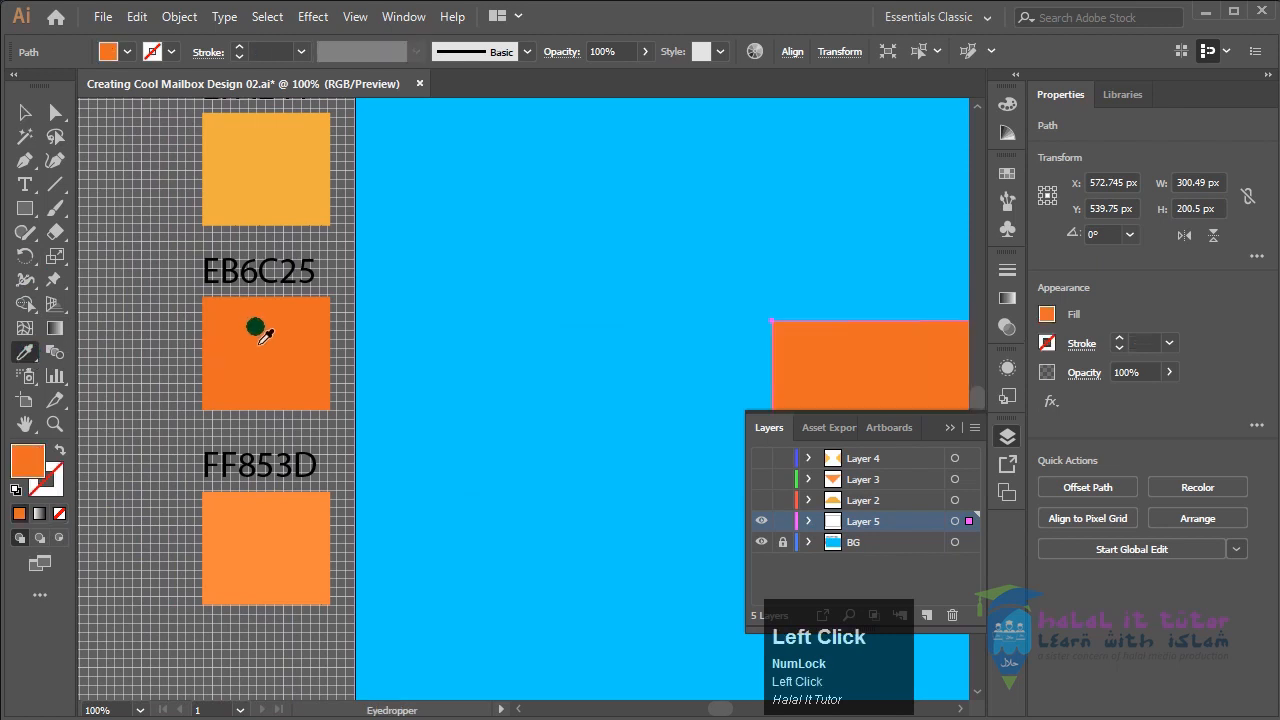
{"action": "left_click", "coordinate": [25, 112]}
{"action": "left_click_drag", "start_coordinate": [674, 289], "coordinate": [258, 310]}
Step: Show Layers 2, 3 and 4 again, deselect the artwork and check the top flap on the coloured envelope
{"action": "left_click_drag", "start_coordinate": [768, 503], "coordinate": [762, 458]}
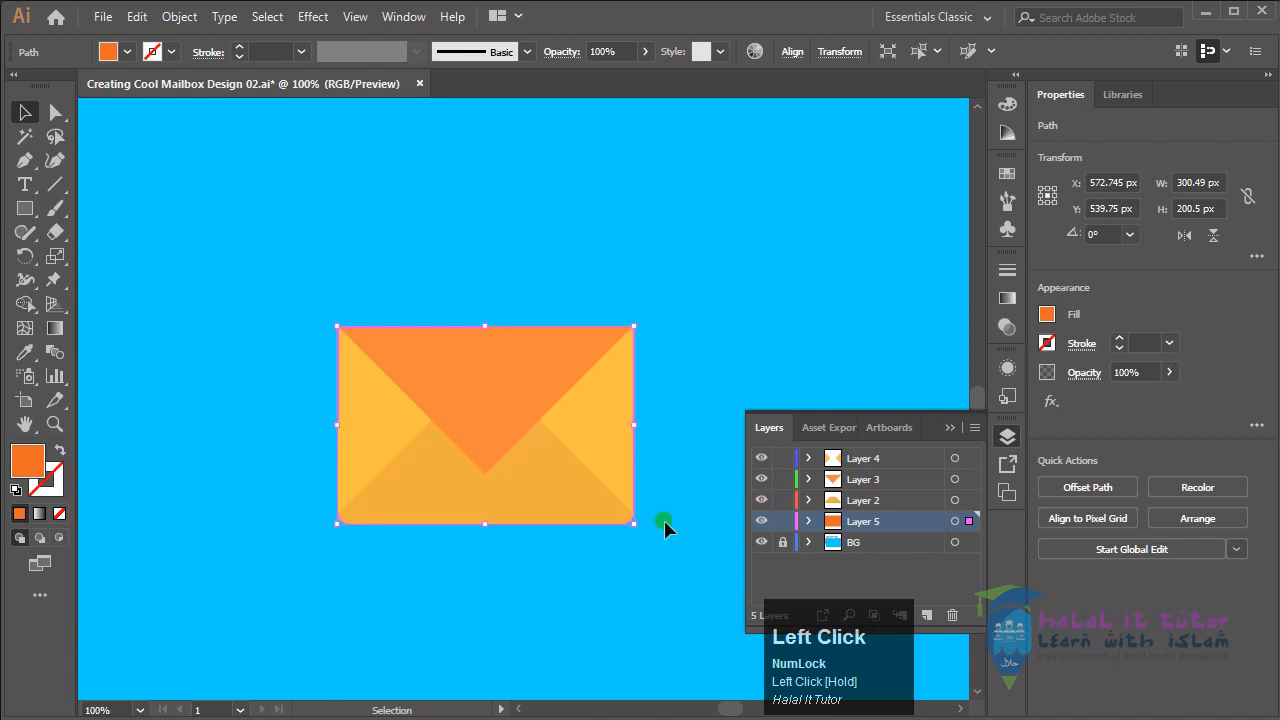
{"action": "left_click", "coordinate": [400, 200]}
{"action": "key", "text": "space"}
{"action": "left_click_drag", "start_coordinate": [661, 395], "coordinate": [615, 357]}
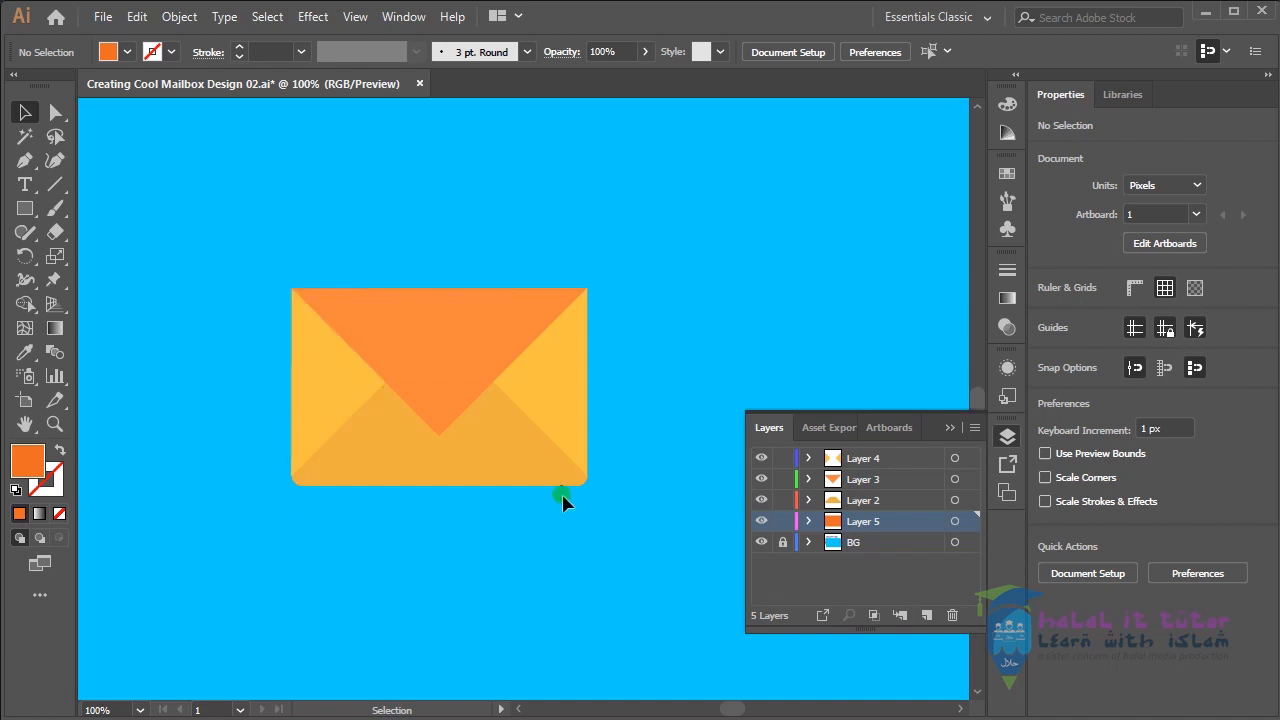
{"action": "left_click", "coordinate": [466, 360]}
{"action": "left_click", "coordinate": [707, 310]}
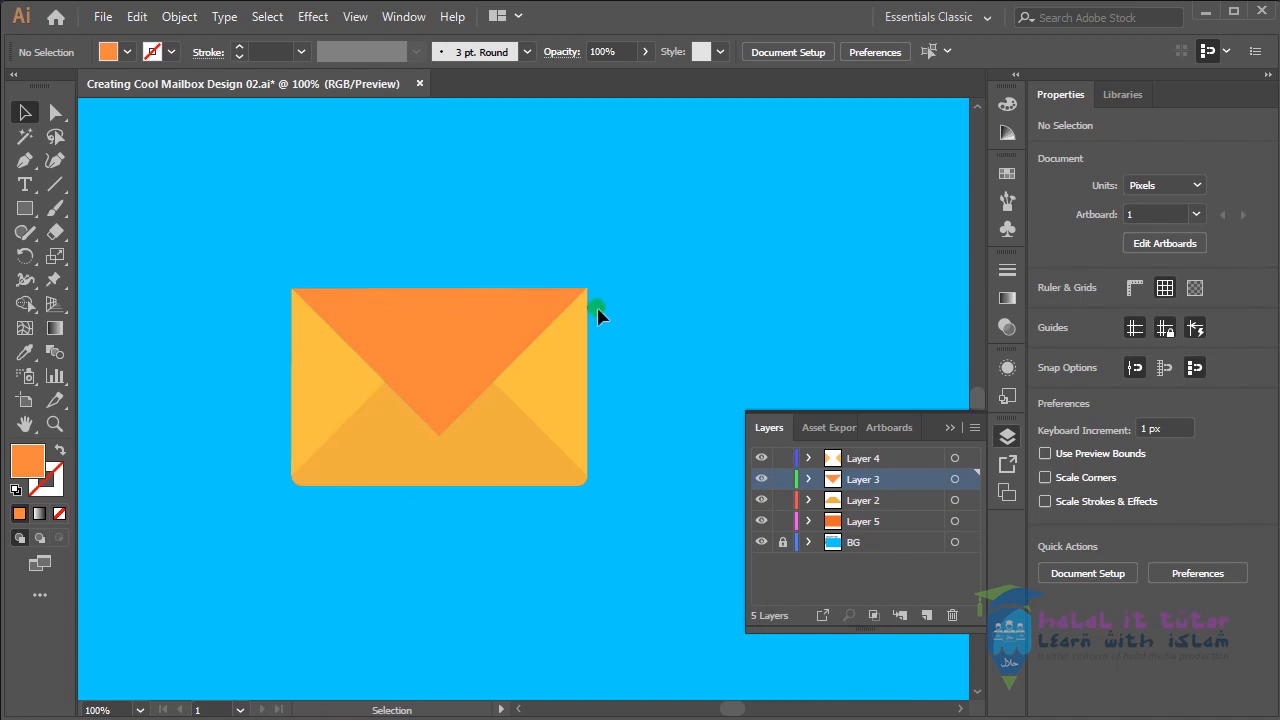
Step: Try to open the orange top flap upward with a horizontal-axis Reflect about the middle of its upper edge, with Preview enabled
{"action": "left_click", "coordinate": [466, 357]}
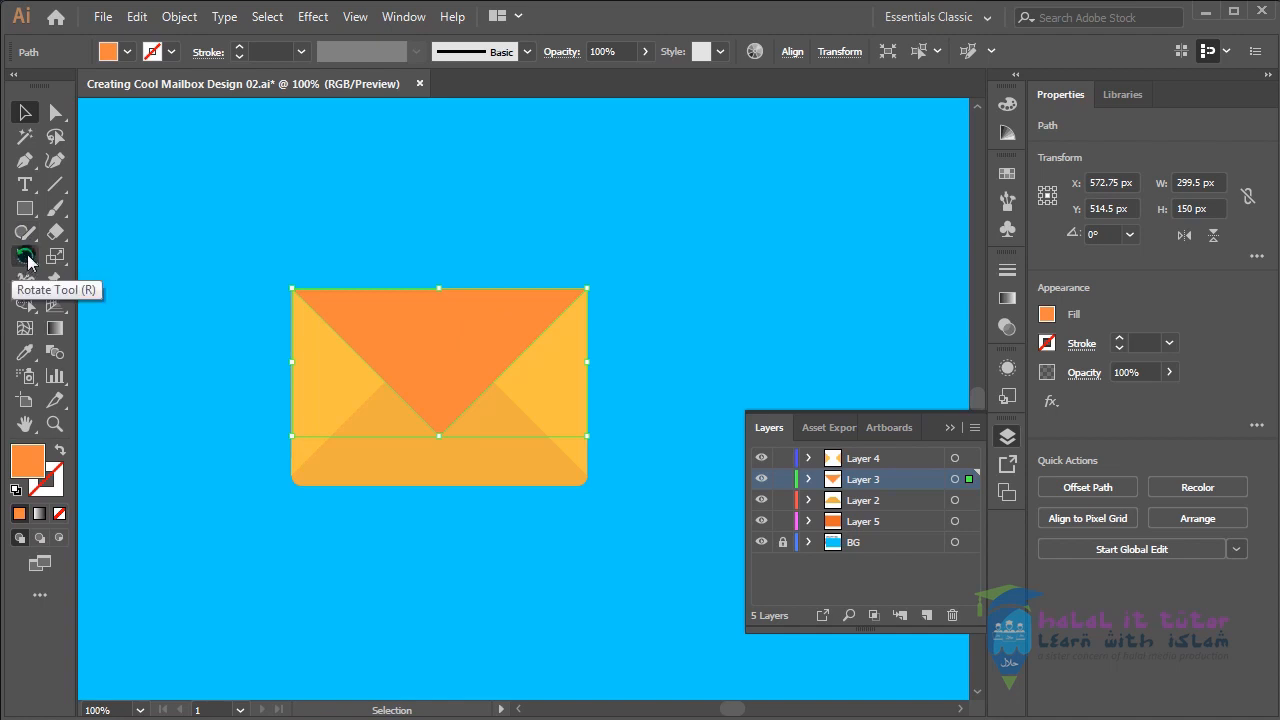
{"action": "left_click_drag", "start_coordinate": [28, 262], "coordinate": [91, 282]}
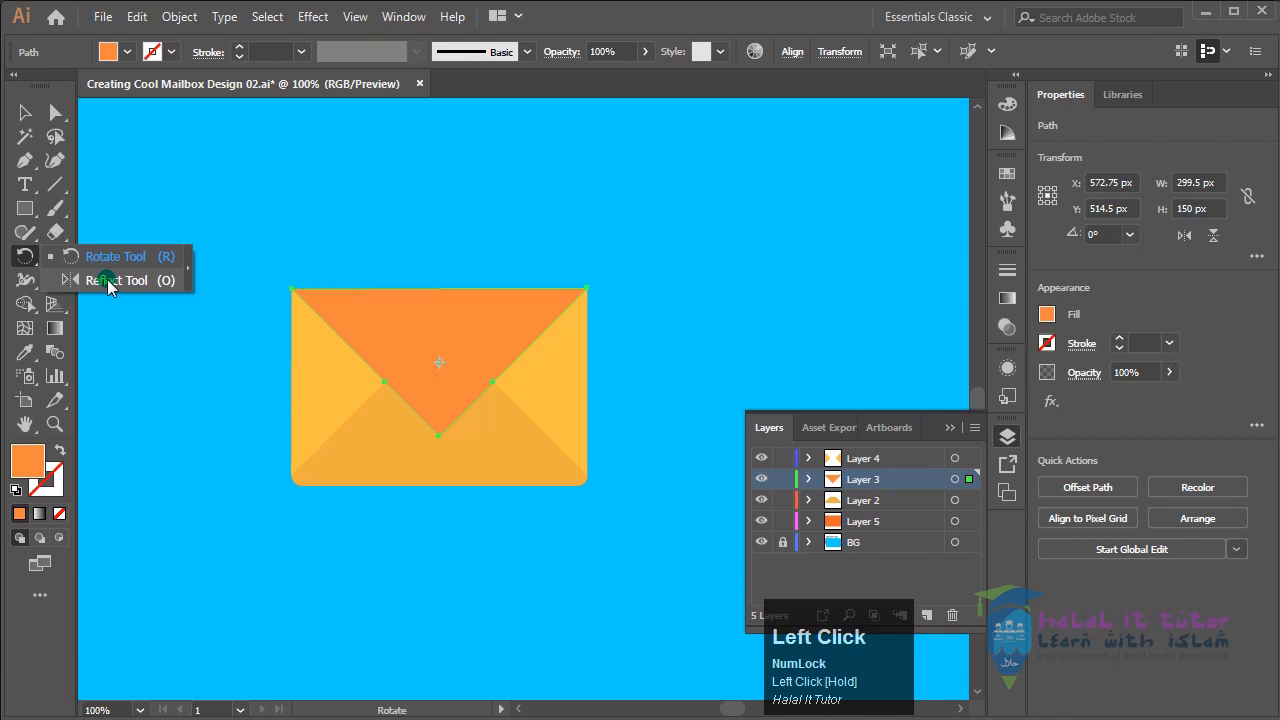
{"action": "left_click_drag", "start_coordinate": [112, 281], "coordinate": [113, 282]}
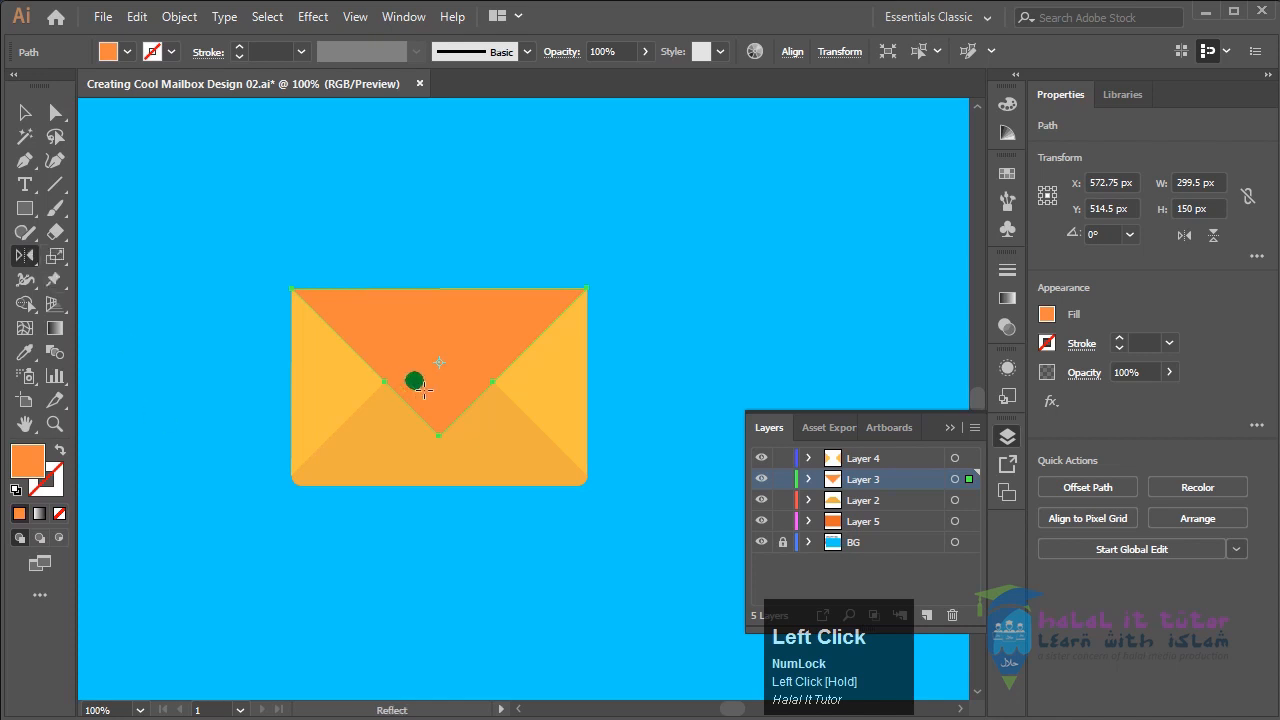
{"action": "left_click_drag", "start_coordinate": [435, 286], "coordinate": [443, 297]}
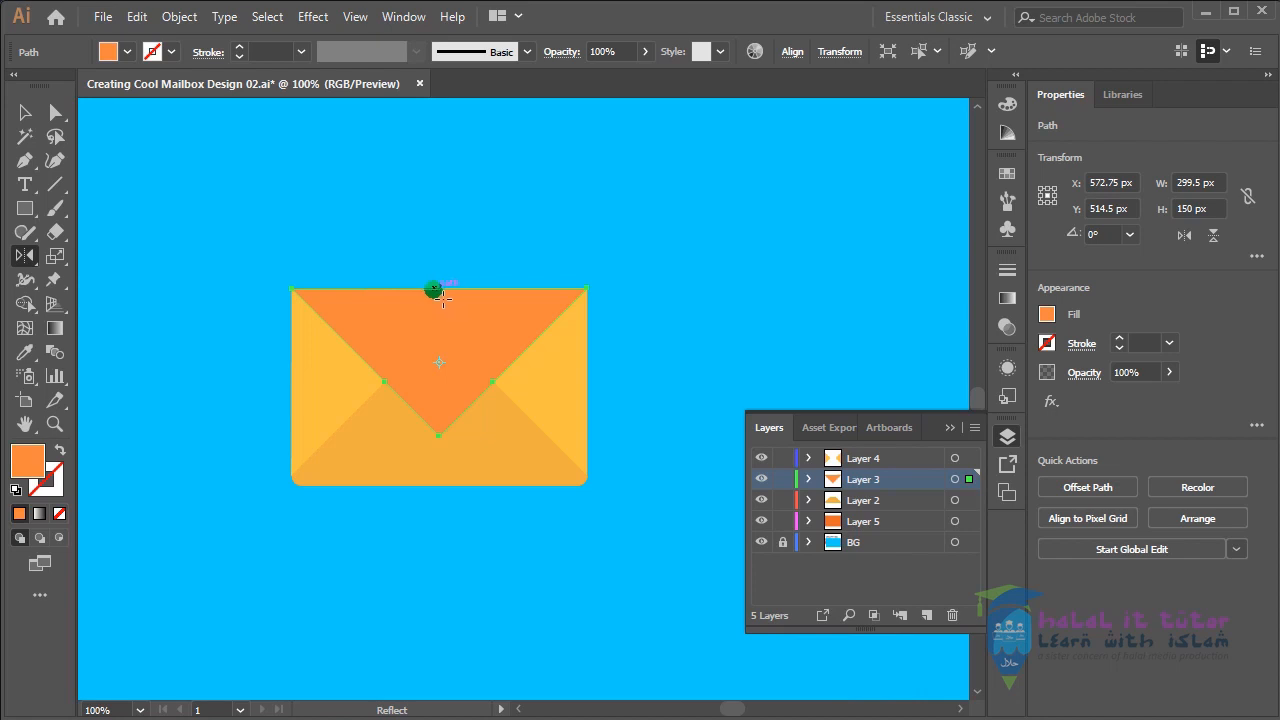
{"action": "left_click", "coordinate": [437, 289], "text": "alt"}
{"action": "left_click_drag", "start_coordinate": [834, 236], "coordinate": [690, 227]}
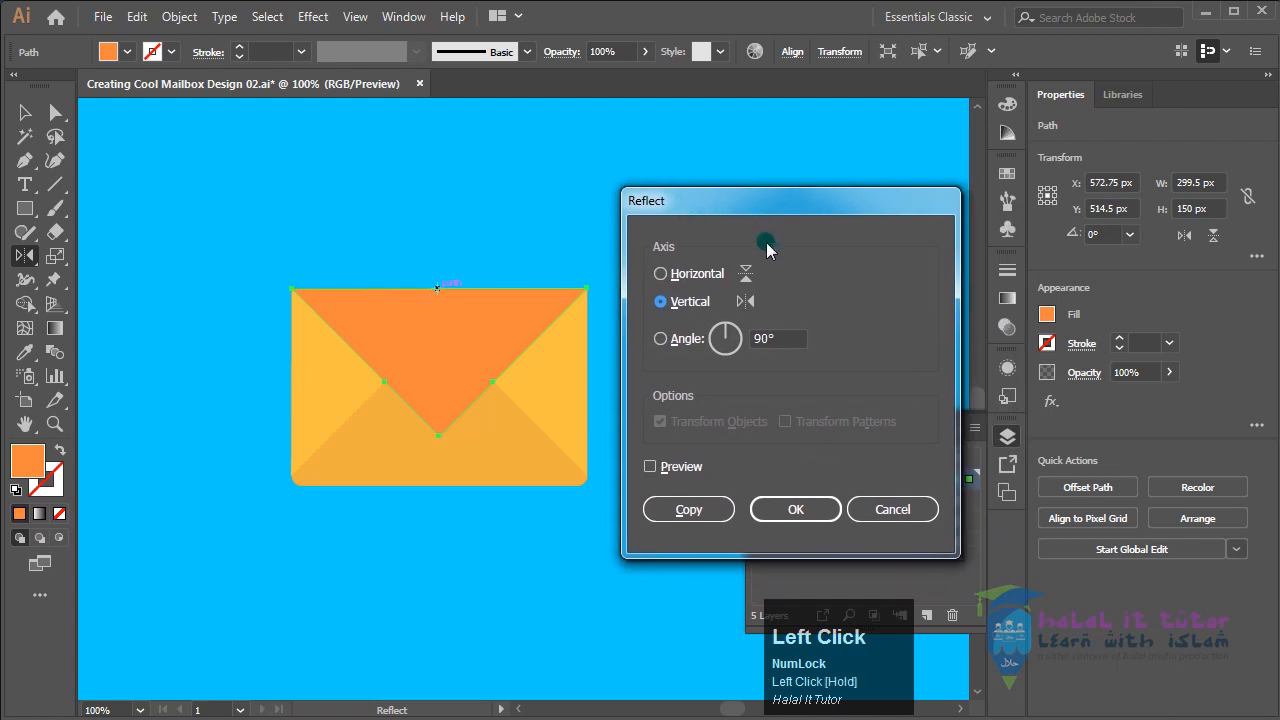
{"action": "left_click", "coordinate": [681, 467]}
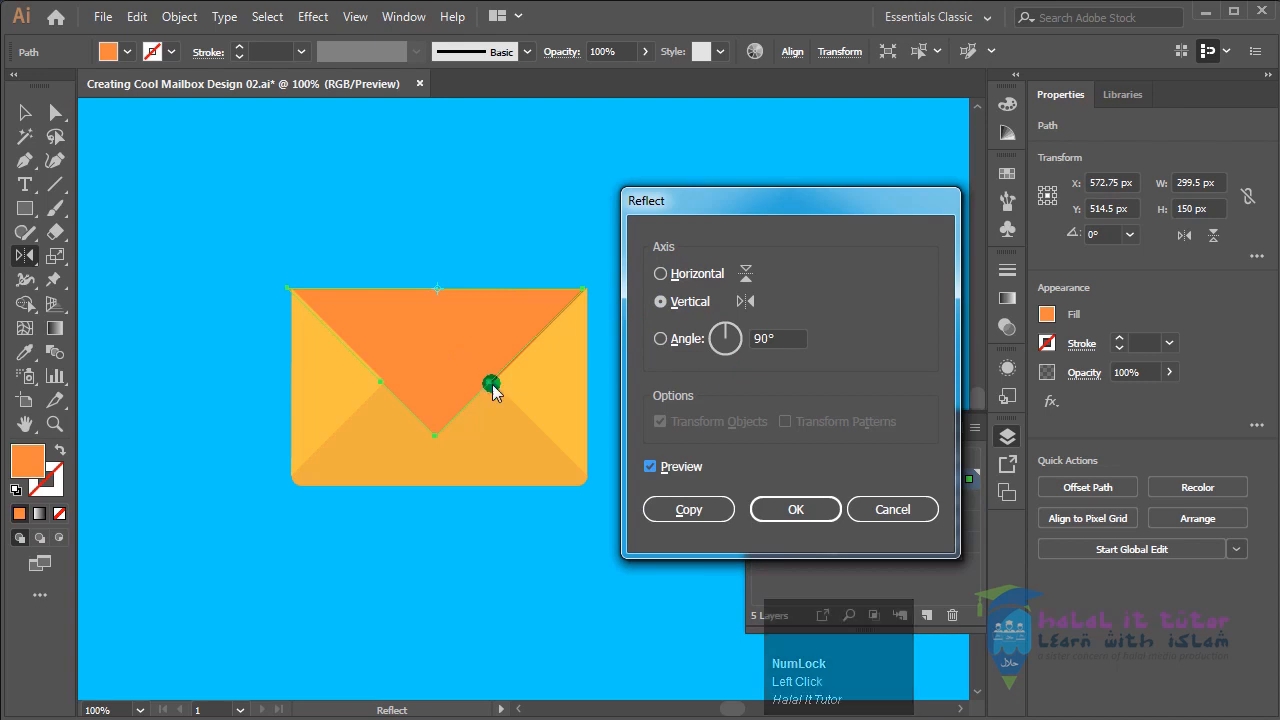
{"action": "left_click", "coordinate": [660, 274]}
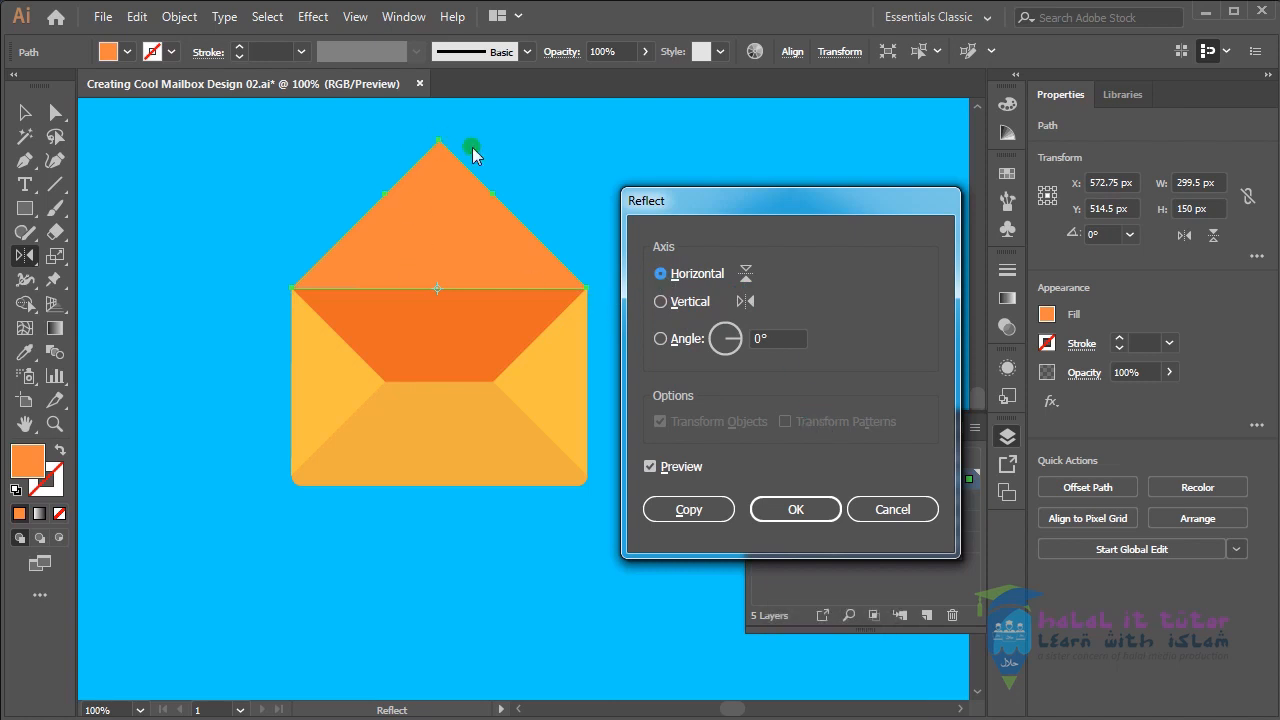
{"action": "left_click", "coordinate": [800, 512]}
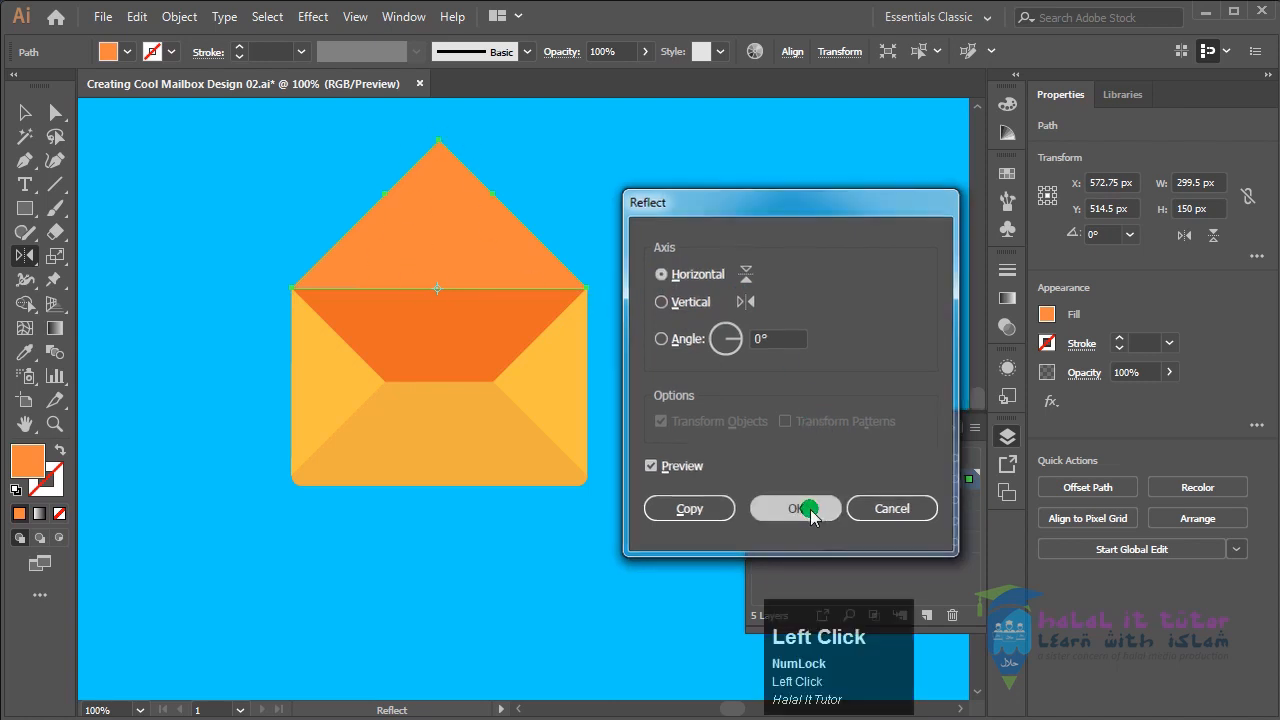
{"action": "left_click", "coordinate": [22, 115]}
{"action": "left_click", "coordinate": [704, 230]}
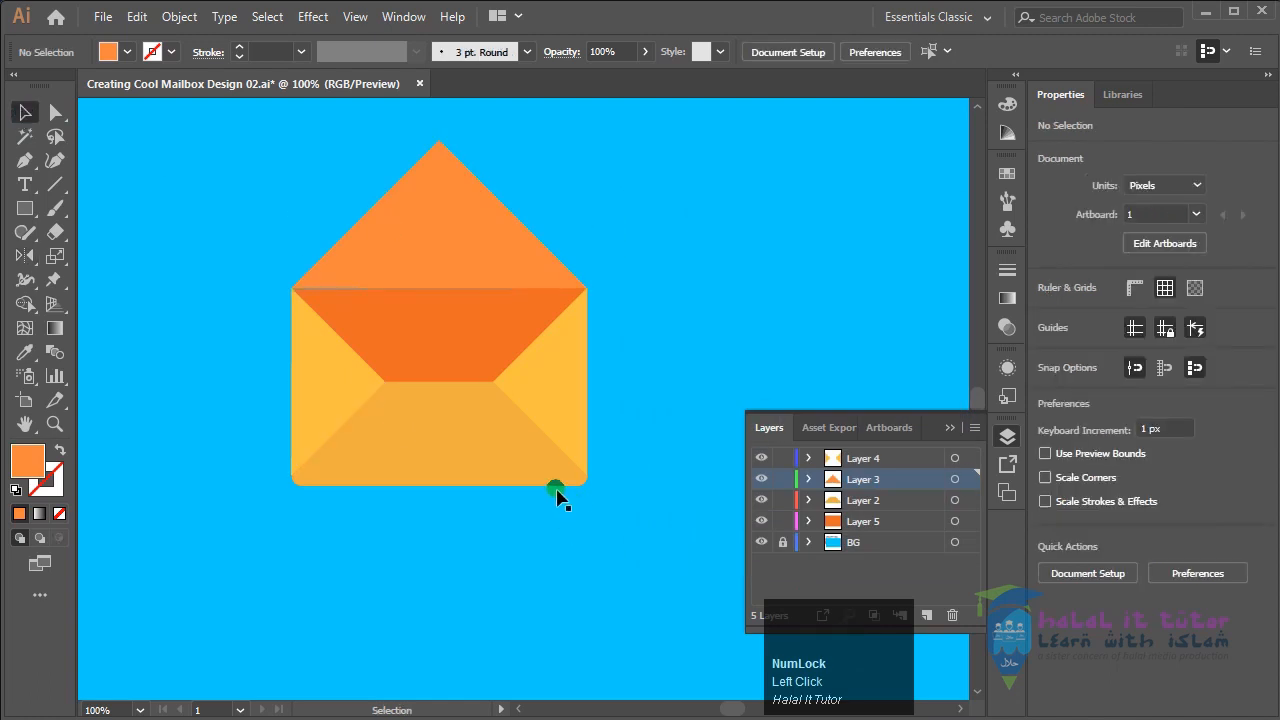
Step: Examine the seam between the opened flap and the envelope body, and undo the reflection
{"action": "key", "text": "z"}
{"action": "left_click_drag", "start_coordinate": [245, 158], "coordinate": [577, 400]}
{"action": "key", "text": "space"}
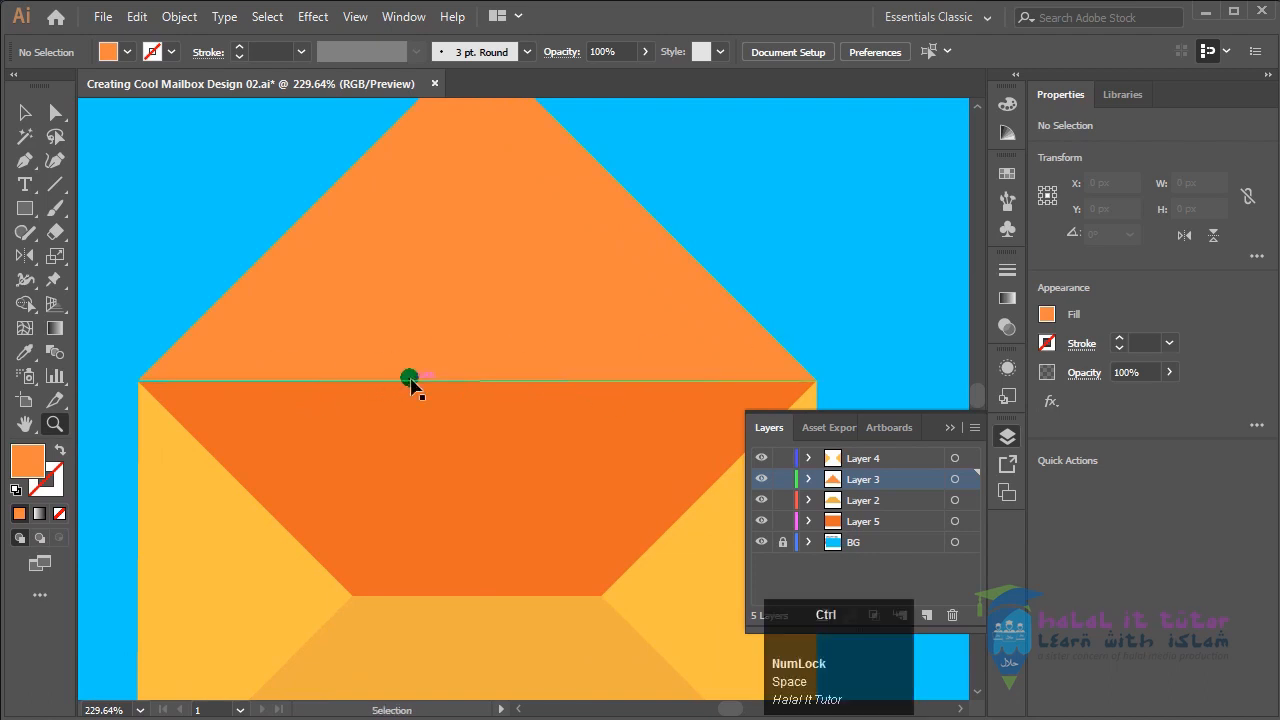
{"action": "key", "text": "ctrl+z"}
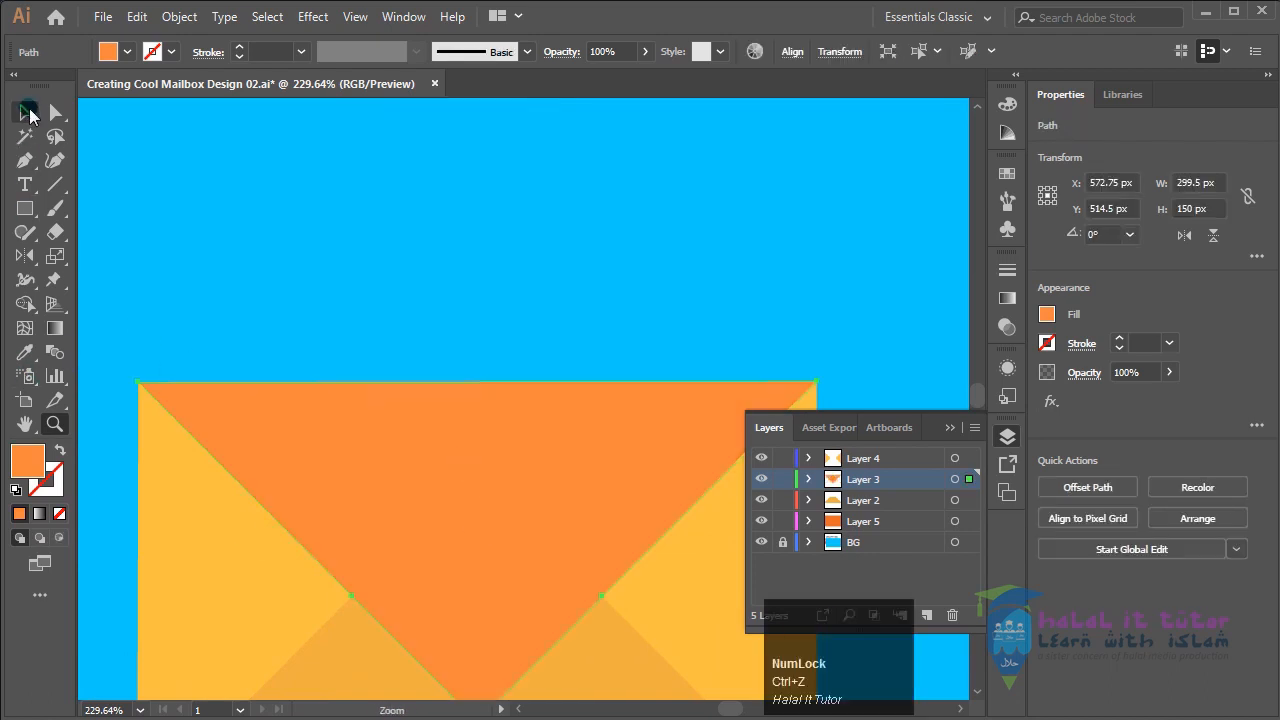
Step: Reflect the top flap across the horizontal axis from the midpoint of its upper edge, and deselect it
{"action": "left_click", "coordinate": [25, 112]}
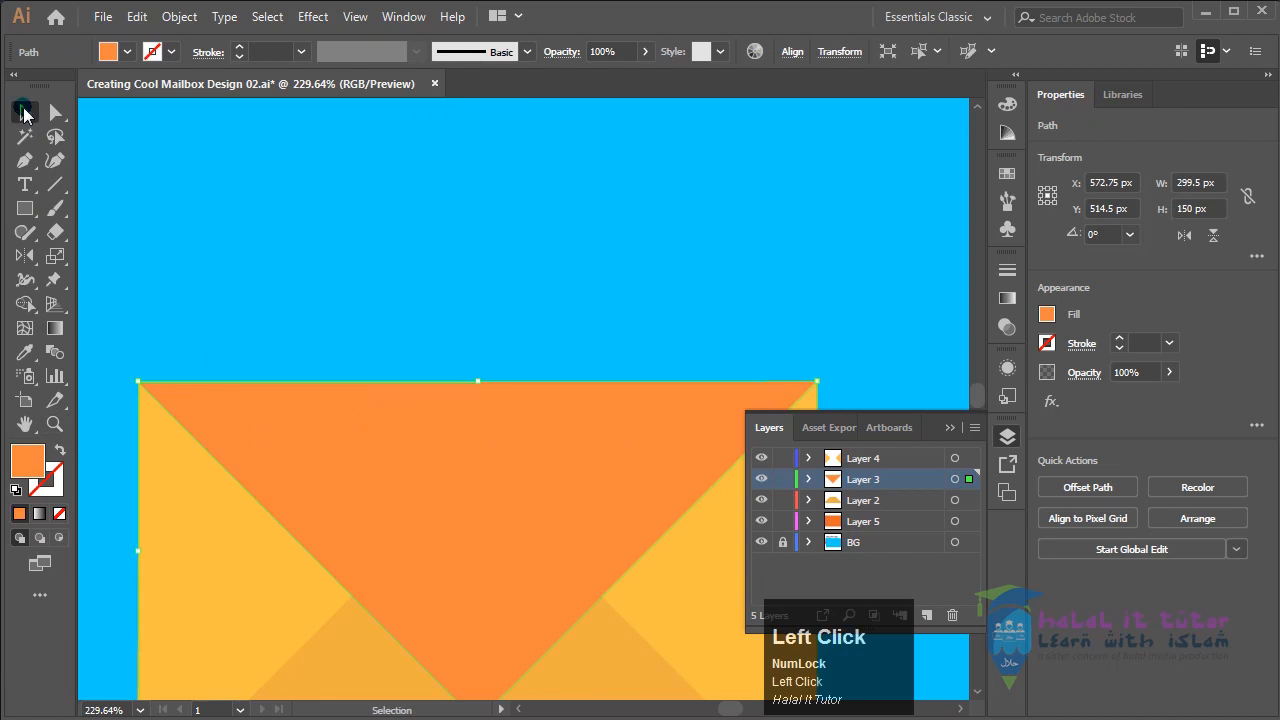
{"action": "left_click", "coordinate": [25, 257]}
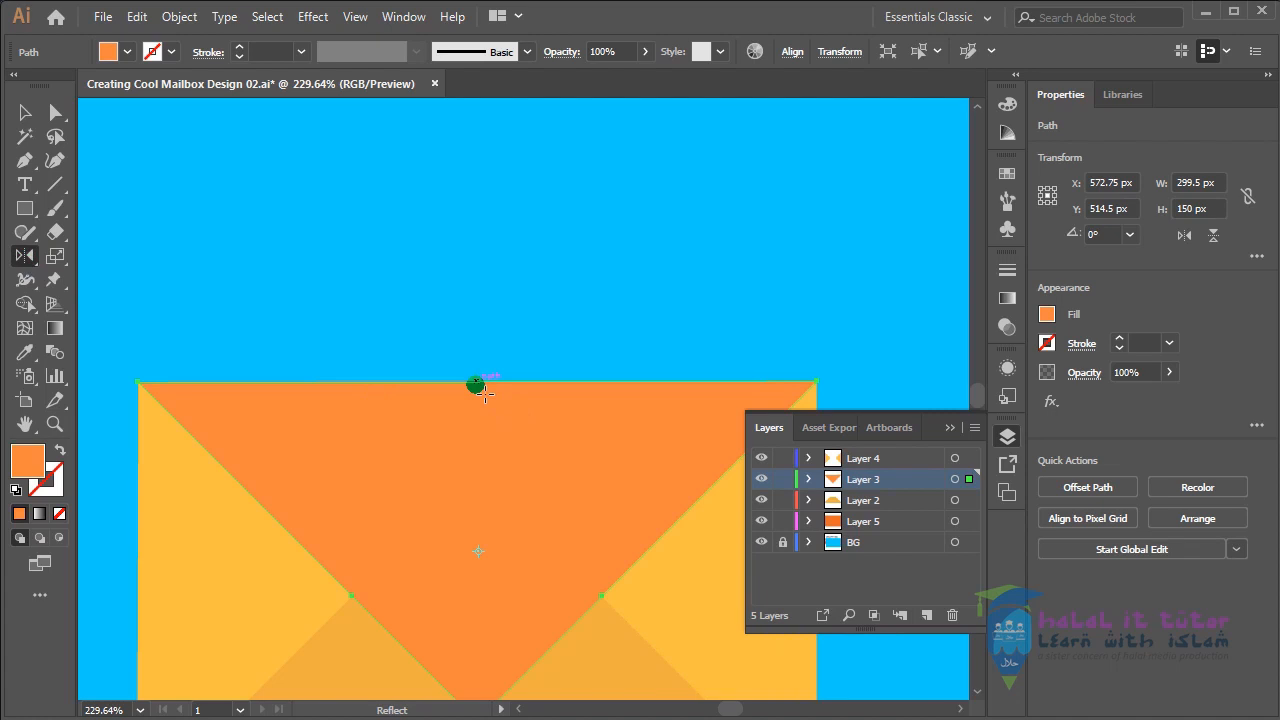
{"action": "left_click", "coordinate": [485, 394]}
{"action": "left_click", "coordinate": [485, 394], "text": "alt"}
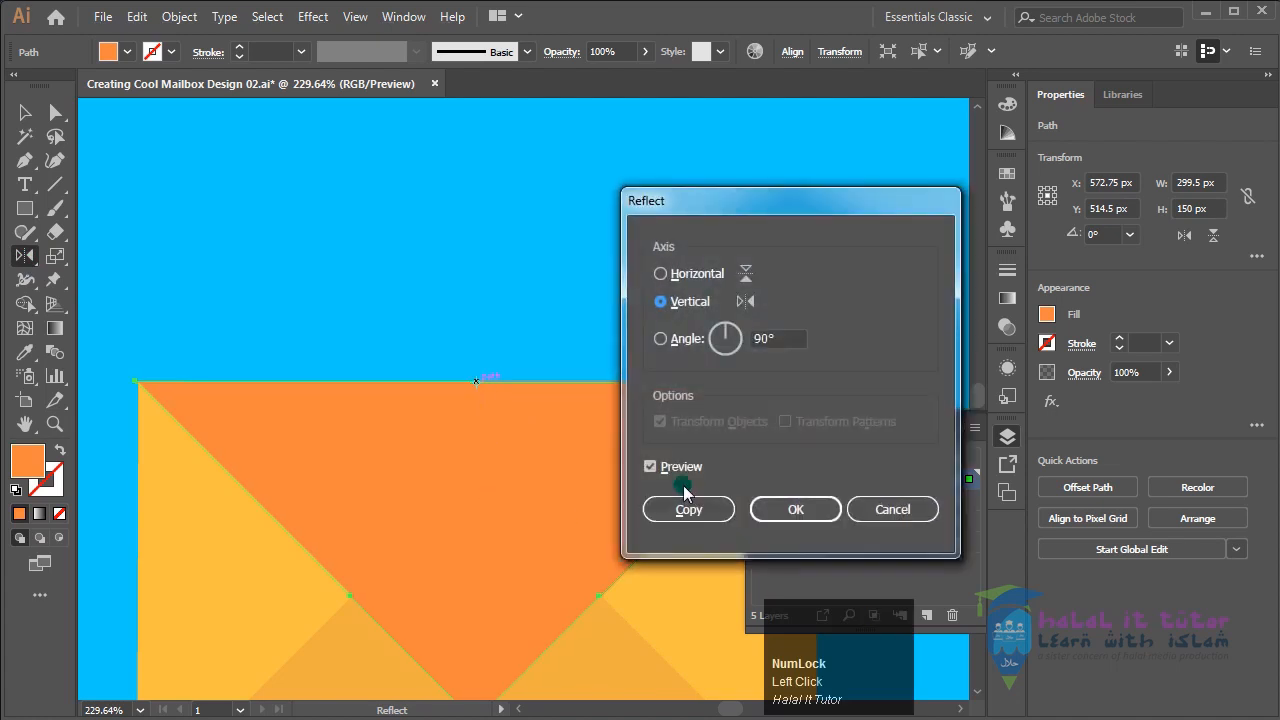
{"action": "left_click", "coordinate": [689, 276]}
{"action": "left_click", "coordinate": [795, 509]}
{"action": "key", "text": "v"}
{"action": "left_click", "coordinate": [854, 228]}
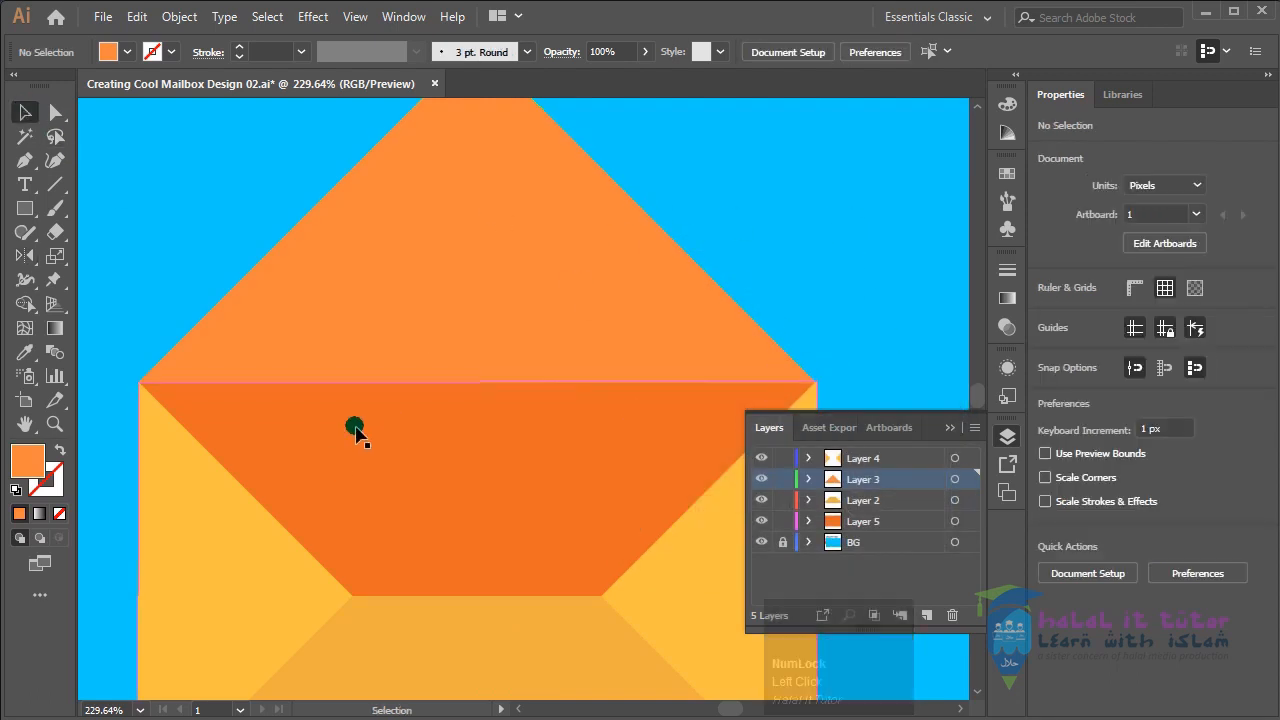
Step: Examine the joint between the opened flap and the envelope body closely, at the right corner and along the seam
{"action": "left_click_drag", "start_coordinate": [394, 429], "coordinate": [350, 445]}
{"action": "key", "text": "z"}
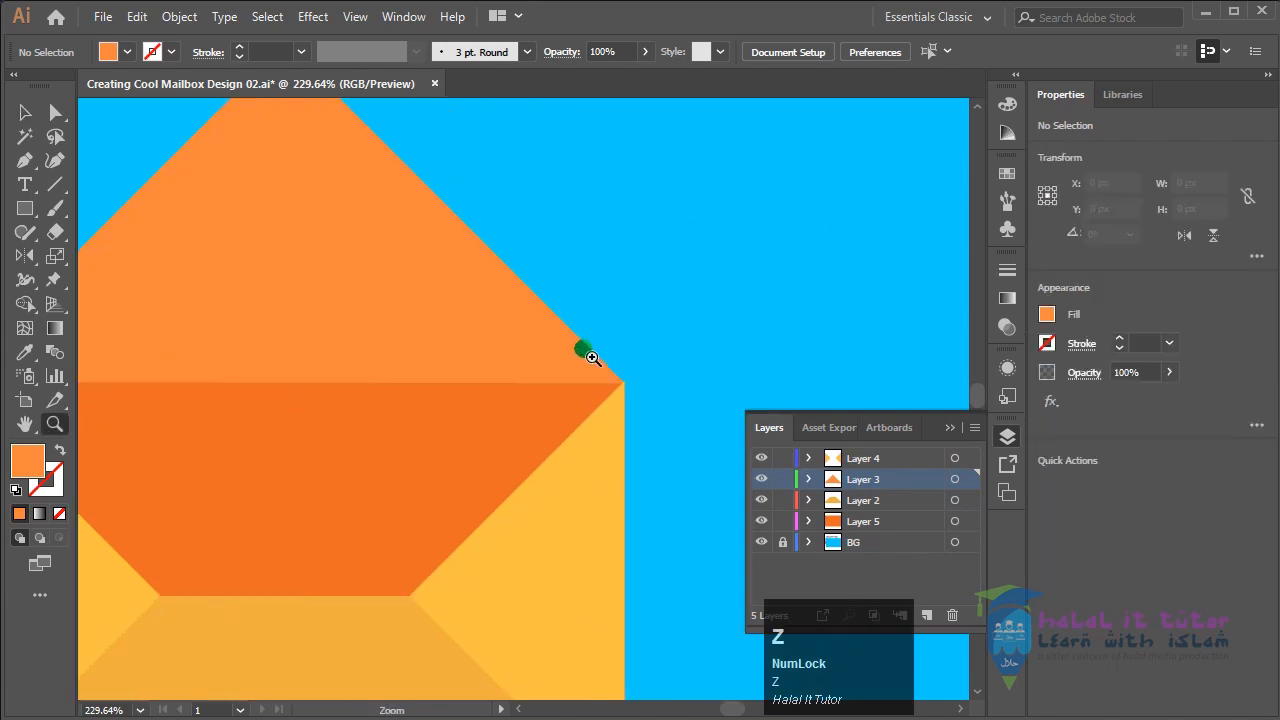
{"action": "left_click_drag", "start_coordinate": [594, 357], "coordinate": [668, 420]}
{"action": "left_click_drag", "start_coordinate": [440, 386], "coordinate": [371, 391]}
{"action": "left_click_drag", "start_coordinate": [429, 430], "coordinate": [600, 543]}
{"action": "left_click_drag", "start_coordinate": [406, 548], "coordinate": [449, 515]}
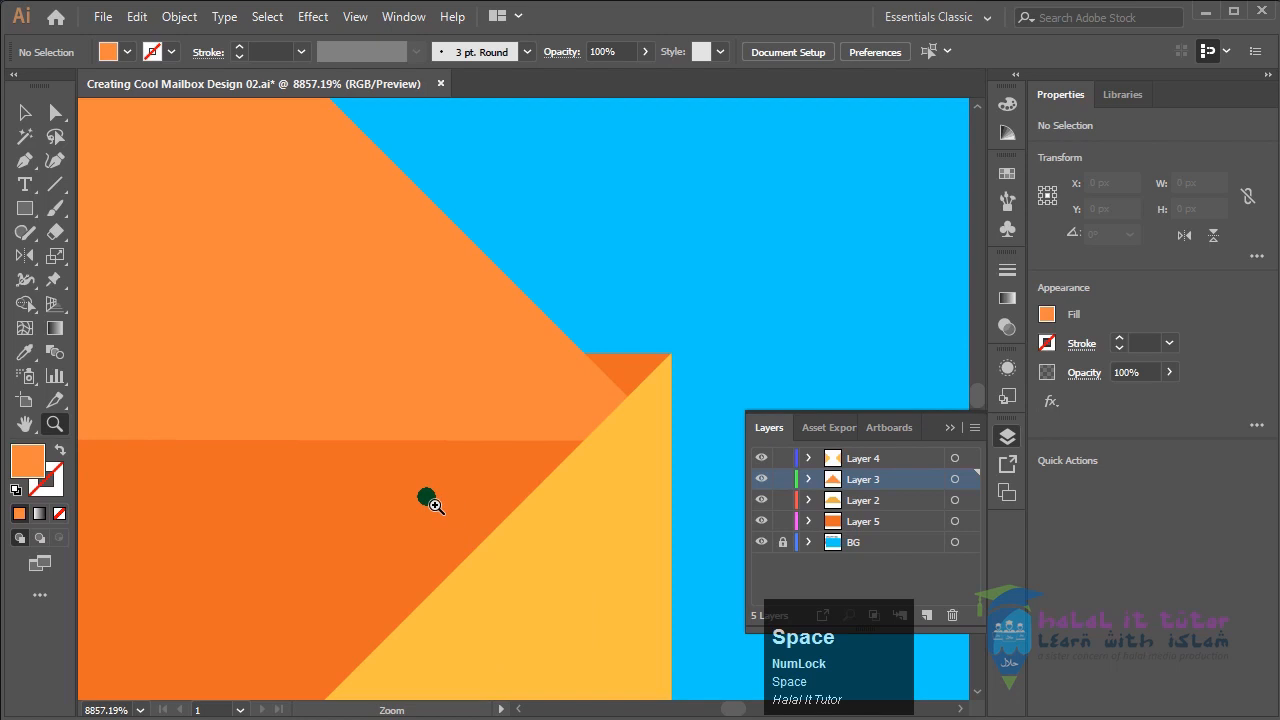
{"action": "key", "text": "v"}
{"action": "left_click_drag", "start_coordinate": [351, 309], "coordinate": [360, 285]}
{"action": "left_click_drag", "start_coordinate": [263, 420], "coordinate": [343, 389]}
{"action": "left_click_drag", "start_coordinate": [214, 387], "coordinate": [654, 426]}
{"action": "left_click_drag", "start_coordinate": [400, 426], "coordinate": [629, 431]}
{"action": "left_click_drag", "start_coordinate": [300, 434], "coordinate": [560, 463]}
{"action": "left_click_drag", "start_coordinate": [234, 464], "coordinate": [612, 454]}
{"action": "left_click_drag", "start_coordinate": [225, 437], "coordinate": [600, 403]}
{"action": "left_click_drag", "start_coordinate": [292, 376], "coordinate": [524, 376]}
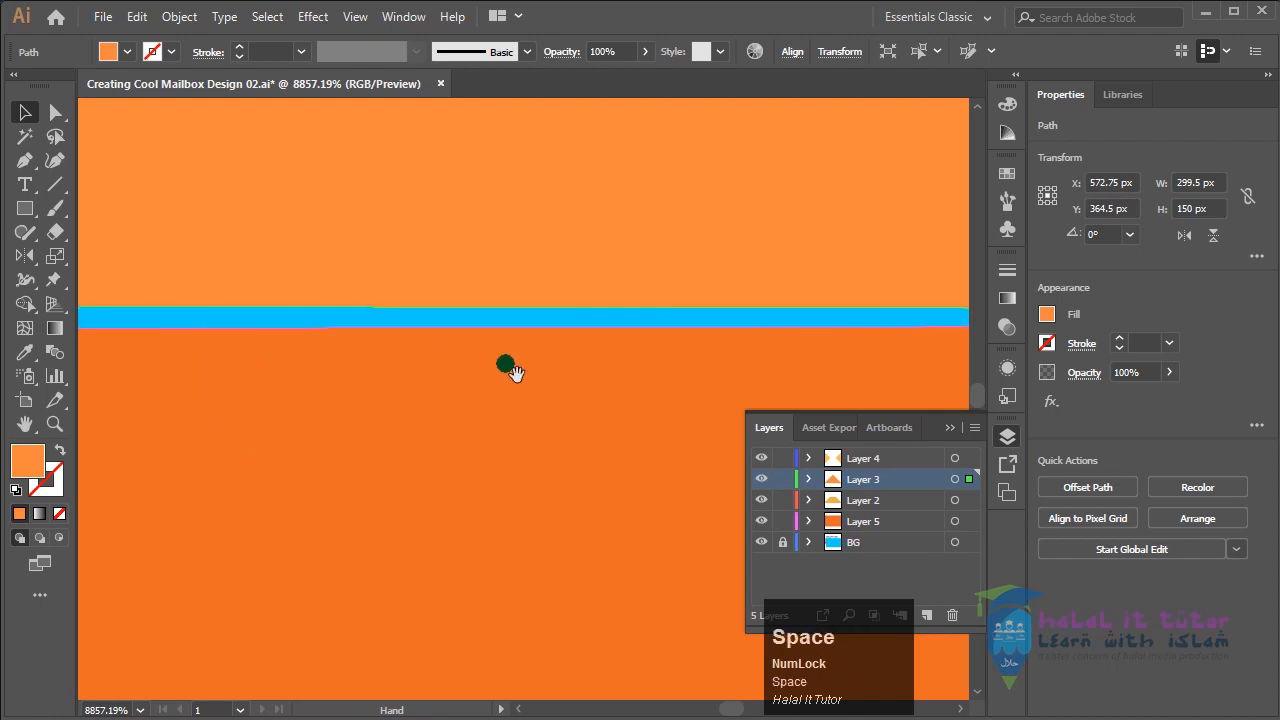
Step: Move the opened flap down about 1 px onto the envelope body's upper edge, and deselect it
{"action": "key", "text": "ctrl+minus"}
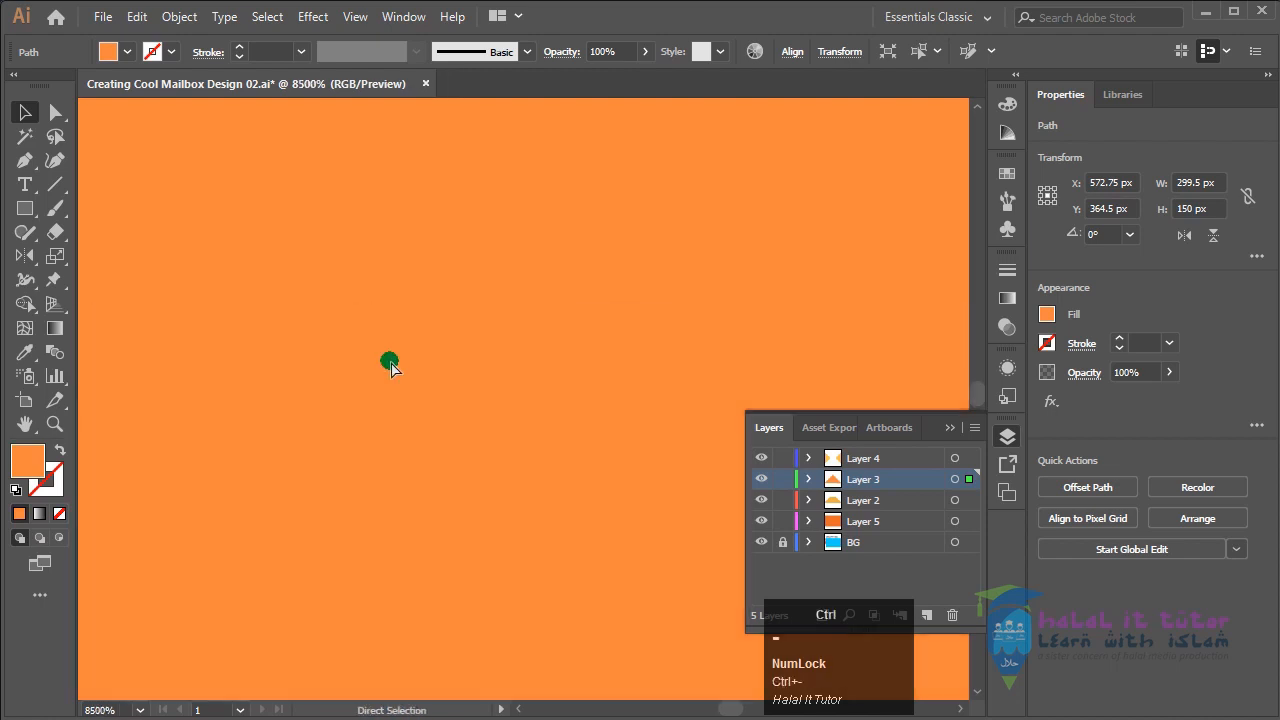
{"action": "key", "text": "ctrl+minus"}
{"action": "key", "text": "ctrl+minus"}
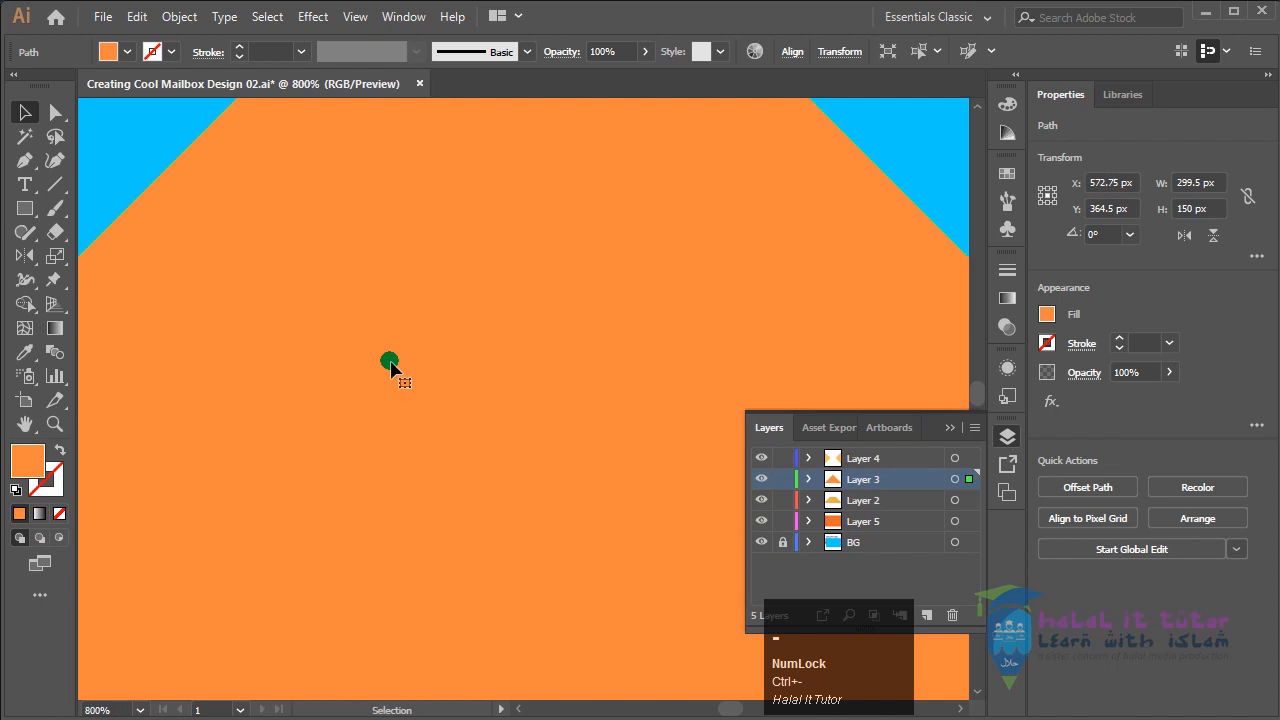
{"action": "key", "text": "ctrl+minus"}
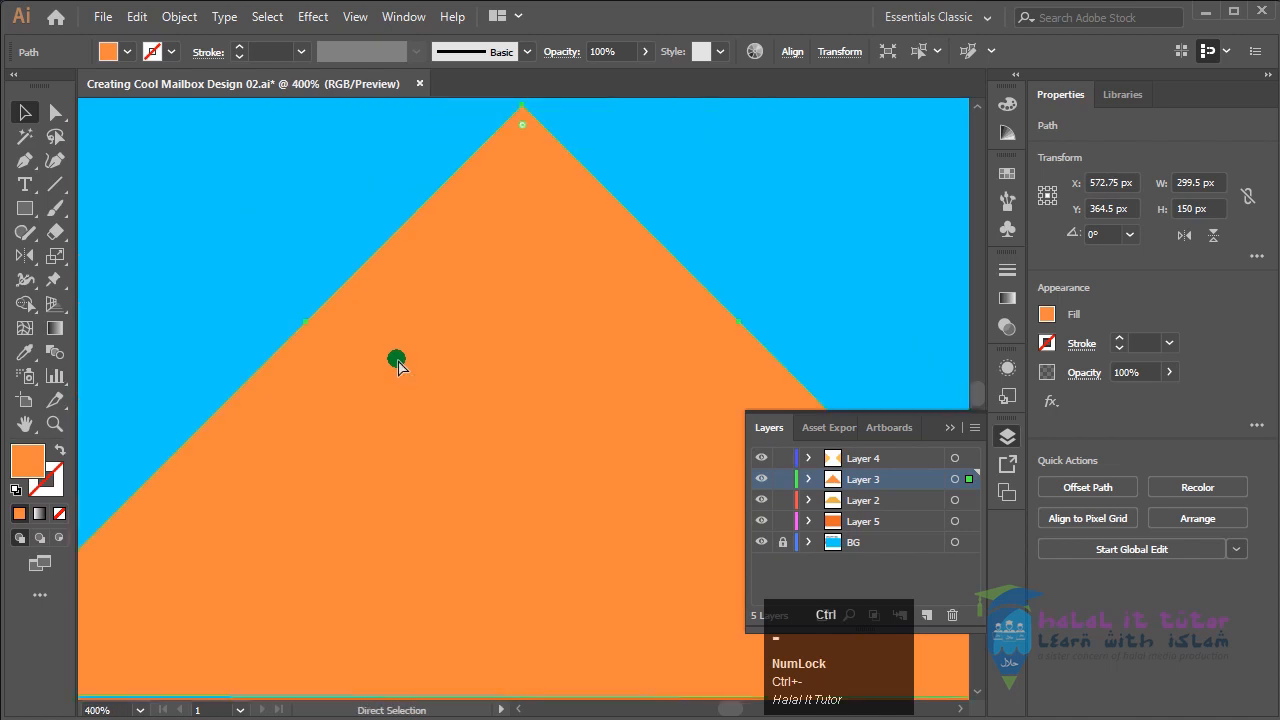
{"action": "key", "text": "space"}
{"action": "left_click_drag", "start_coordinate": [337, 583], "coordinate": [310, 372]}
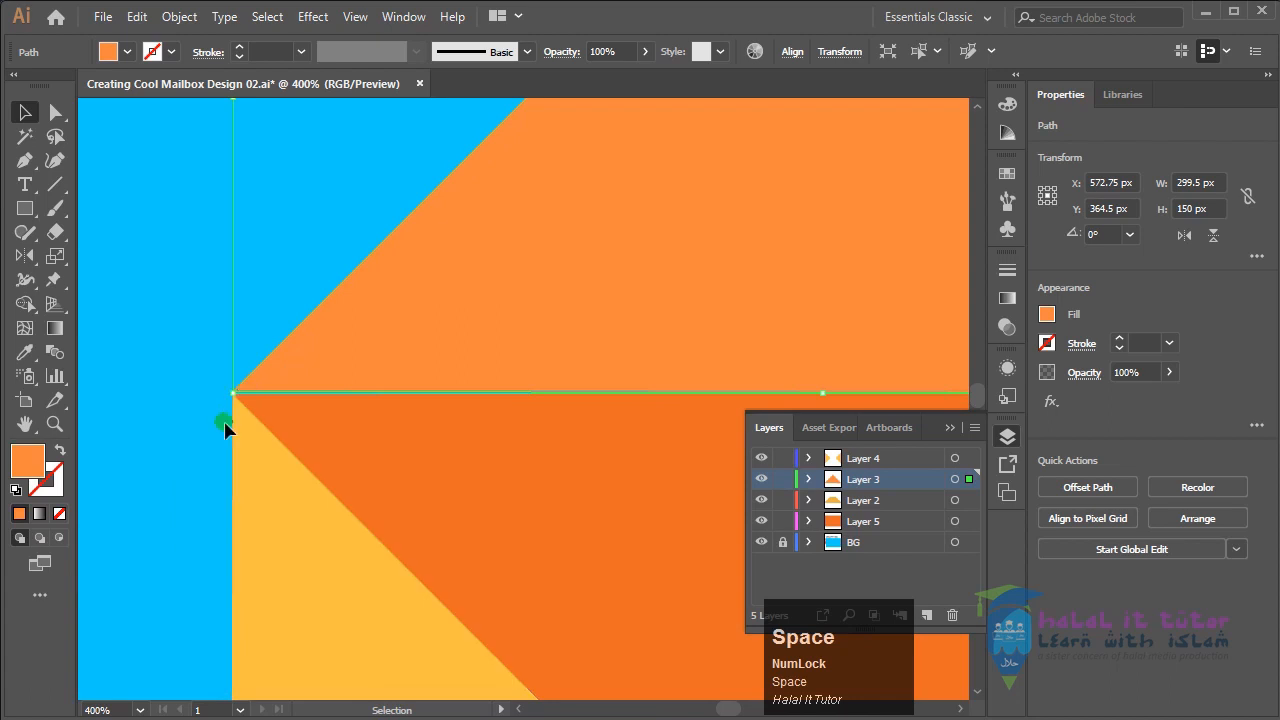
{"action": "key", "text": "z"}
{"action": "left_click_drag", "start_coordinate": [194, 355], "coordinate": [357, 463]}
{"action": "key", "text": "space"}
{"action": "left_click_drag", "start_coordinate": [470, 325], "coordinate": [466, 371]}
{"action": "left_click", "coordinate": [53, 115]}
{"action": "left_click_drag", "start_coordinate": [324, 369], "coordinate": [326, 392]}
{"action": "left_click", "coordinate": [183, 523]}
Step: Check the seam along the flap's base and the look of the whole open envelope
{"action": "key", "text": "space"}
{"action": "left_click_drag", "start_coordinate": [643, 257], "coordinate": [130, 295]}
{"action": "left_click_drag", "start_coordinate": [607, 328], "coordinate": [631, 360]}
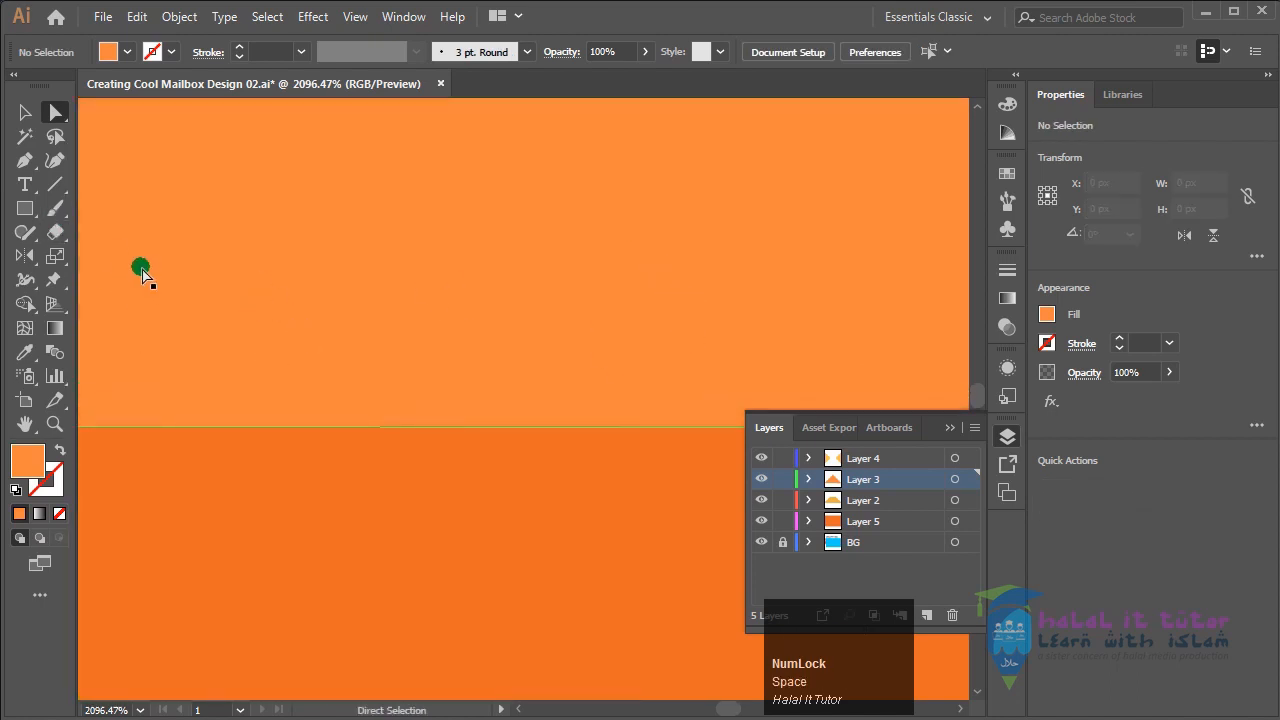
{"action": "key", "text": "ctrl+minus"}
{"action": "key", "text": "ctrl+minus"}
{"action": "key", "text": "ctrl+minus"}
{"action": "key", "text": "ctrl+minus"}
{"action": "key", "text": "ctrl+minus"}
{"action": "key", "text": "ctrl+minus"}
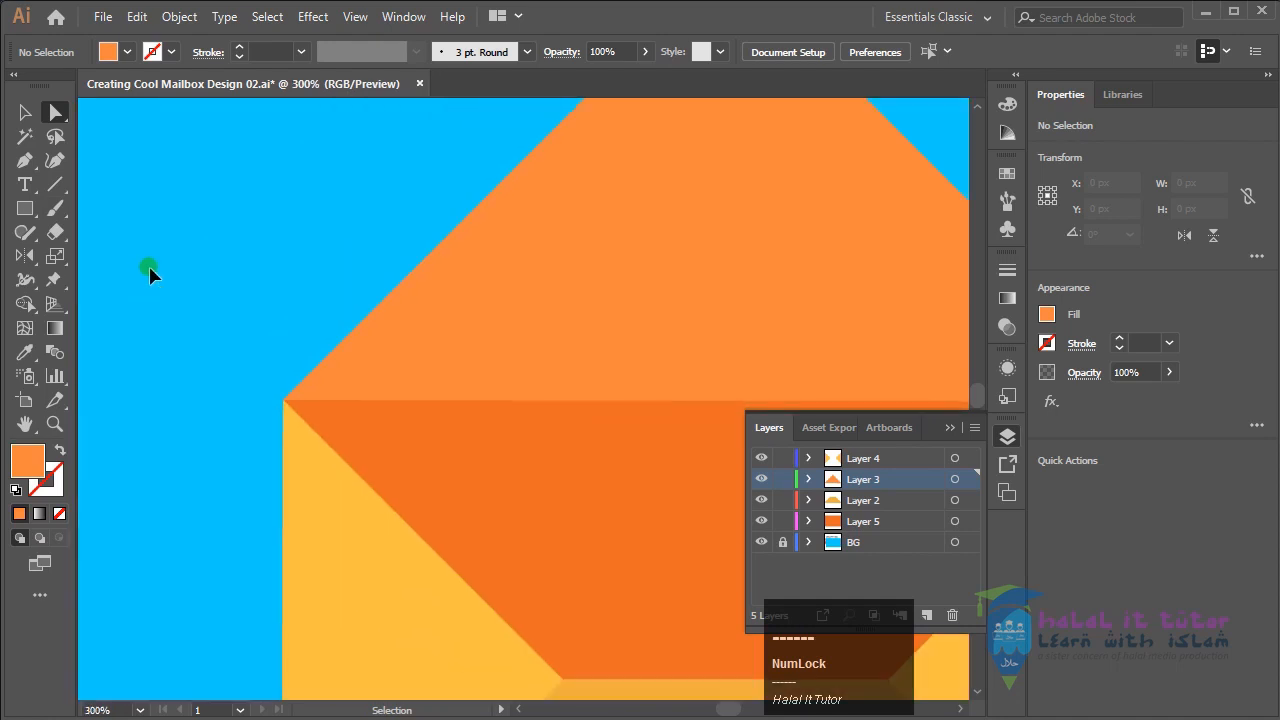
{"action": "key", "text": "ctrl+minus"}
{"action": "key", "text": "ctrl+minus"}
{"action": "key", "text": "ctrl+minus"}
{"action": "left_click", "coordinate": [640, 351]}
{"action": "left_click_drag", "start_coordinate": [651, 363], "coordinate": [525, 318]}
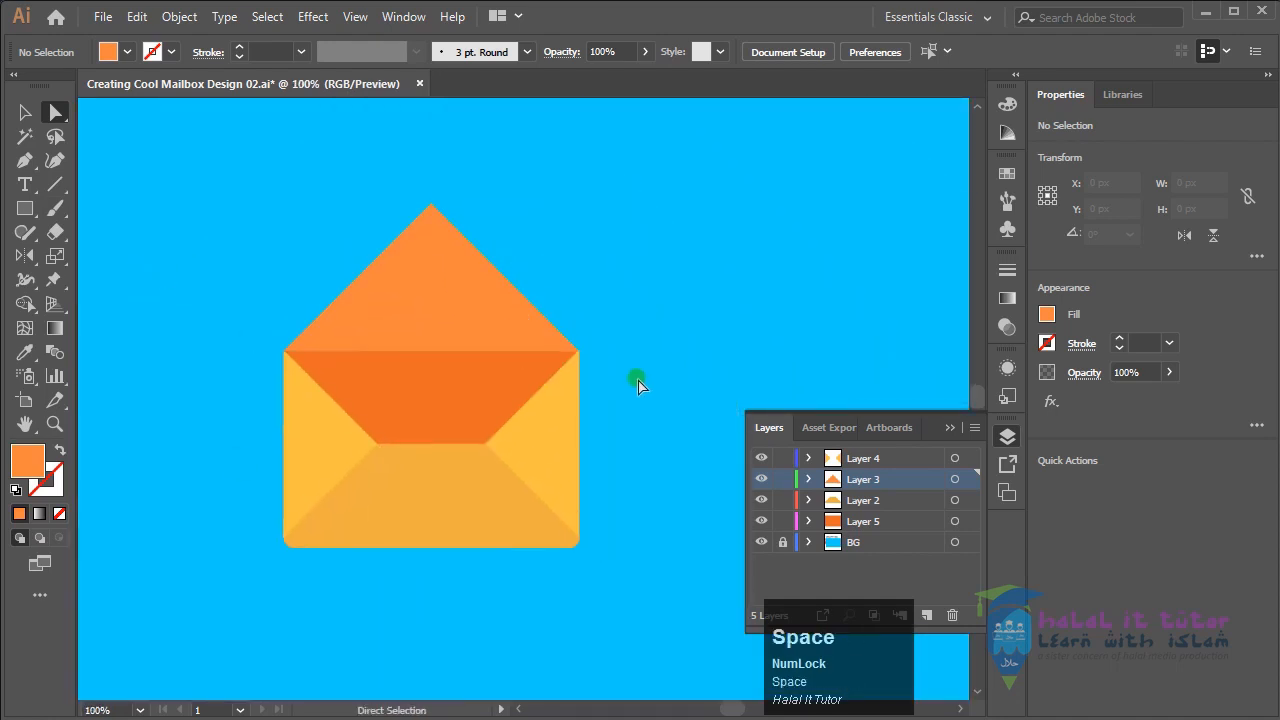
{"action": "key", "text": "v"}
{"action": "left_click", "coordinate": [540, 622]}
{"action": "key", "text": "space"}
{"action": "left_click_drag", "start_coordinate": [527, 597], "coordinate": [620, 547]}
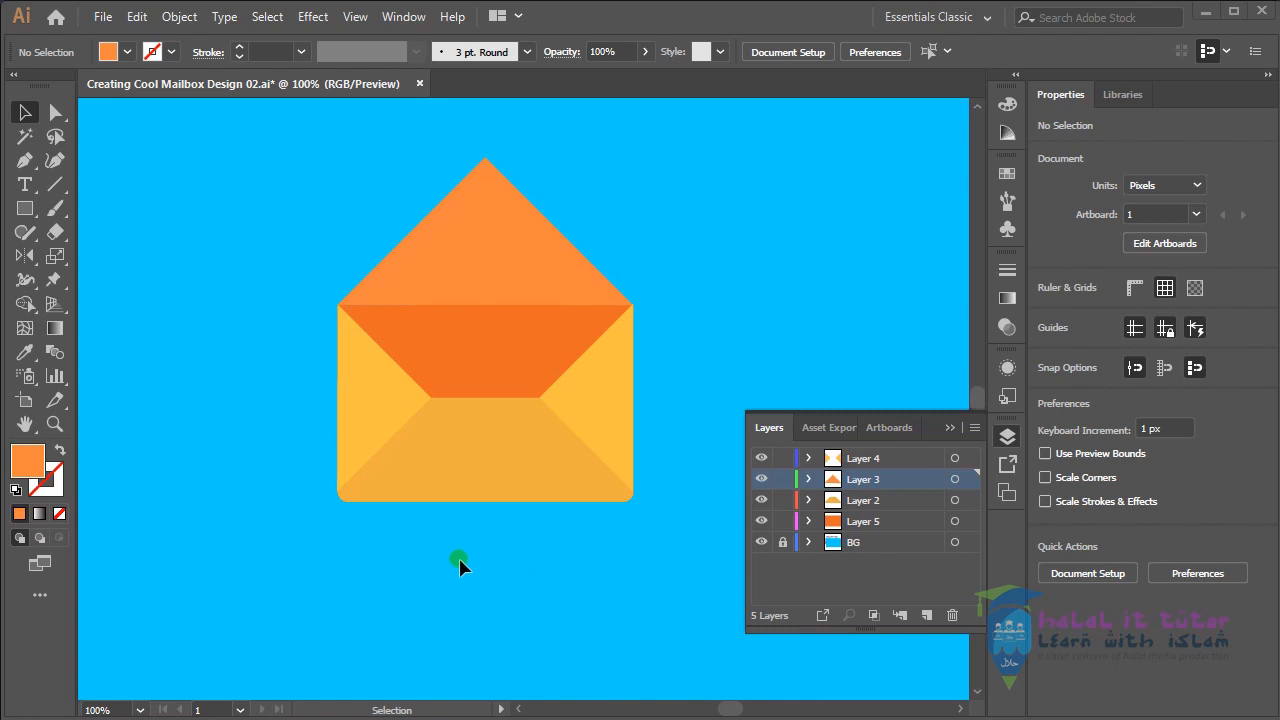
{"action": "left_click", "coordinate": [382, 392]}
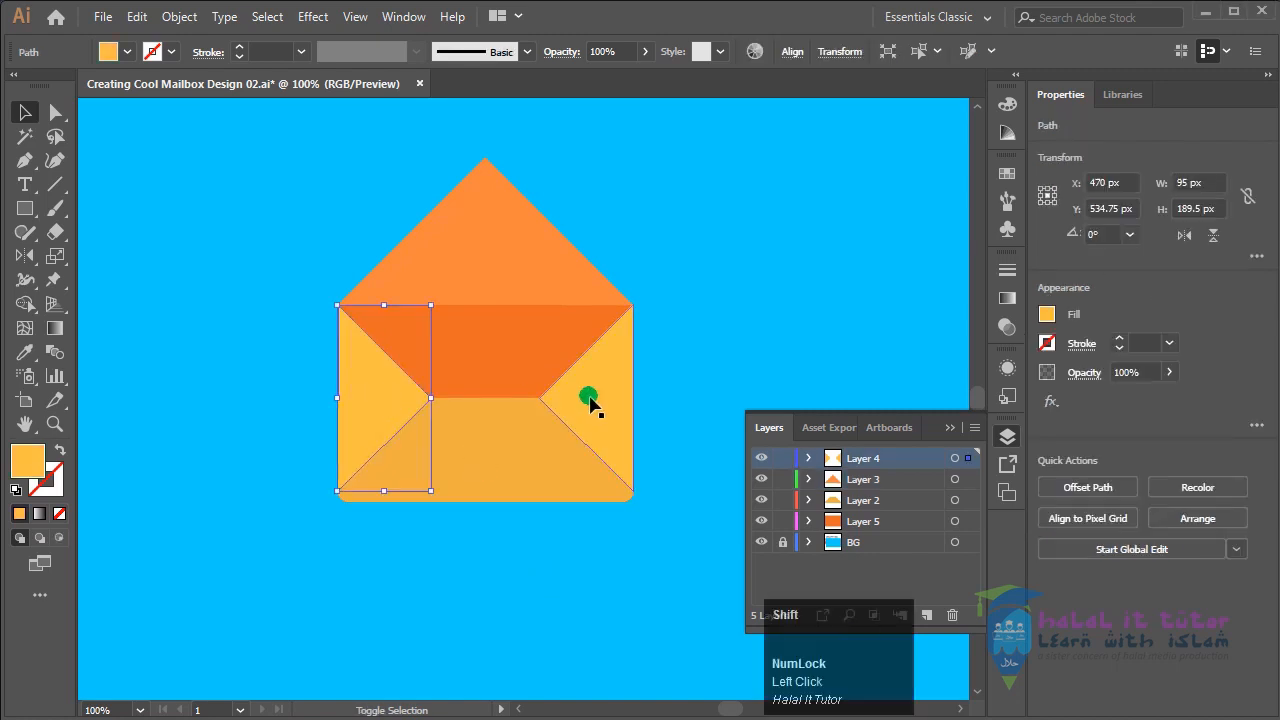
{"action": "left_click", "coordinate": [600, 400], "text": "shift"}
{"action": "left_click_drag", "start_coordinate": [492, 462], "coordinate": [277, 466]}
{"action": "key", "text": "ctrl+z"}
{"action": "left_click", "coordinate": [660, 378]}
Step: Group the envelope's two yellow side flaps with its bottom flap
{"action": "left_click", "coordinate": [605, 380]}
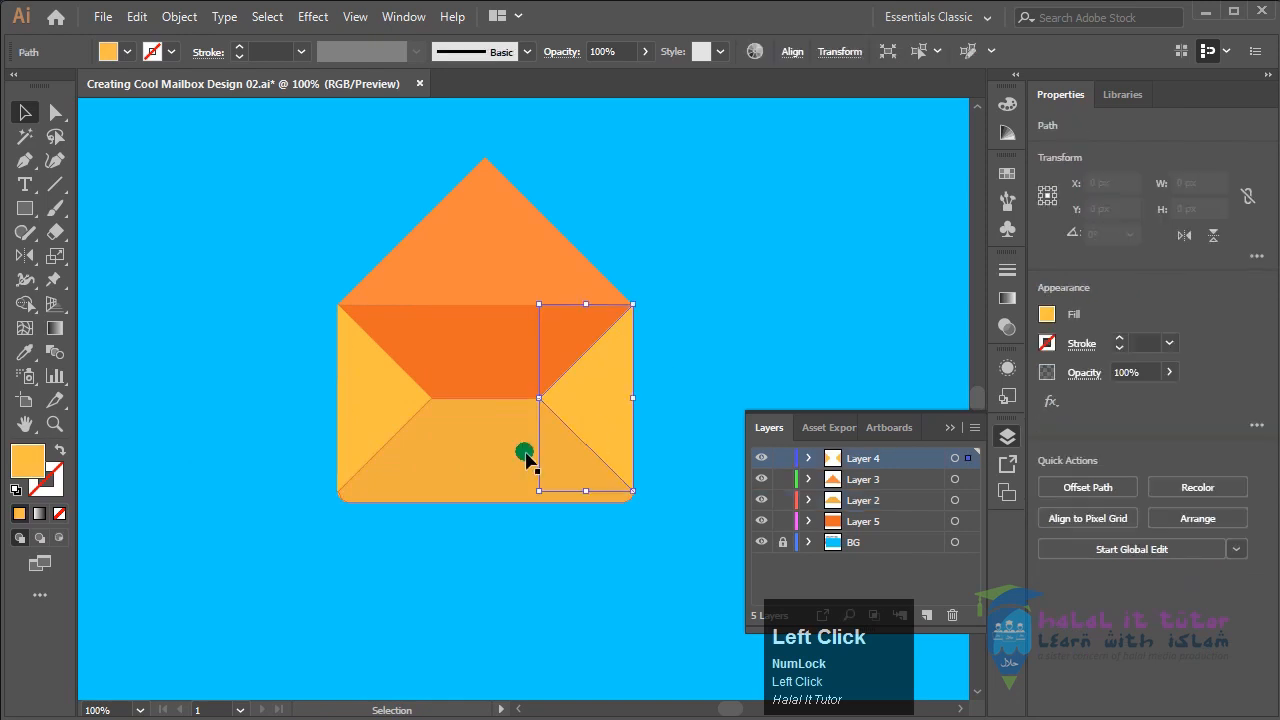
{"action": "left_click", "coordinate": [471, 457], "text": "shift"}
{"action": "left_click_drag", "start_coordinate": [389, 429], "coordinate": [386, 600]}
{"action": "key", "text": "ctrl+z"}
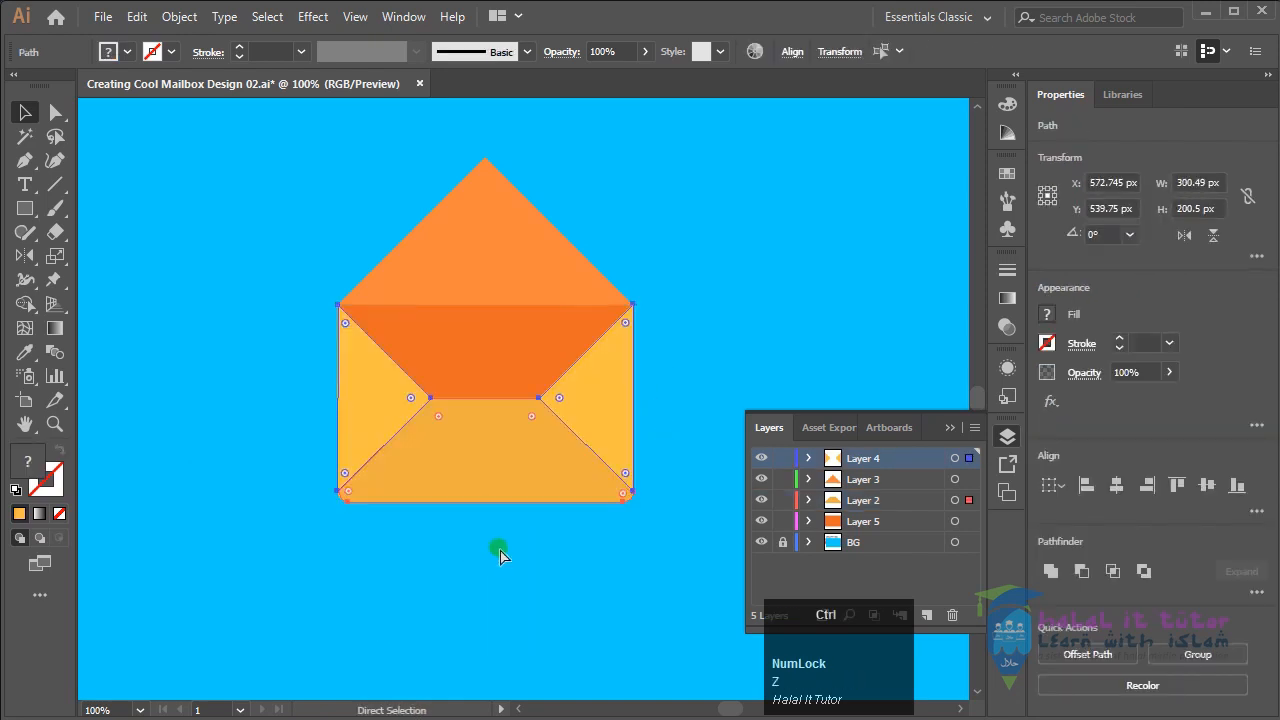
{"action": "right_click", "coordinate": [503, 443]}
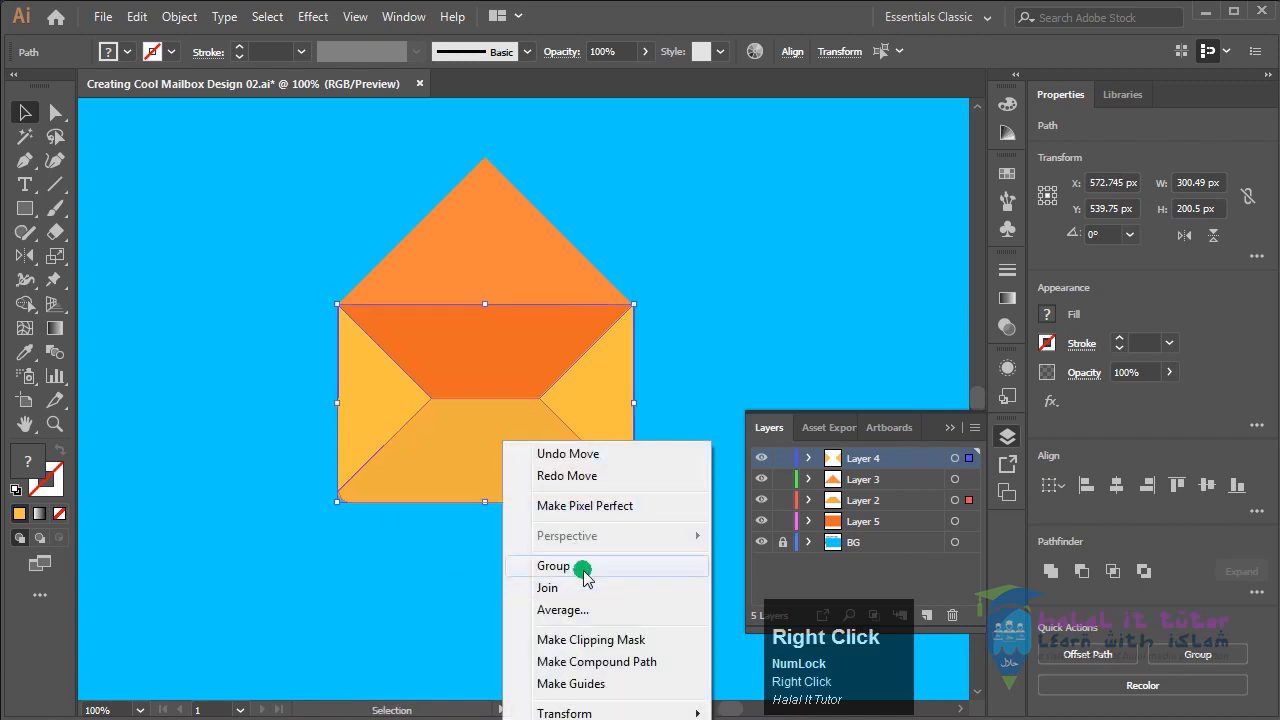
{"action": "left_click", "coordinate": [590, 490]}
Step: Check the grouped flaps with a trial move that is undone, and by toggling Layer 4's visibility
{"action": "left_click", "coordinate": [749, 289]}
{"action": "left_click_drag", "start_coordinate": [498, 475], "coordinate": [756, 332]}
{"action": "key", "text": "ctrl+z"}
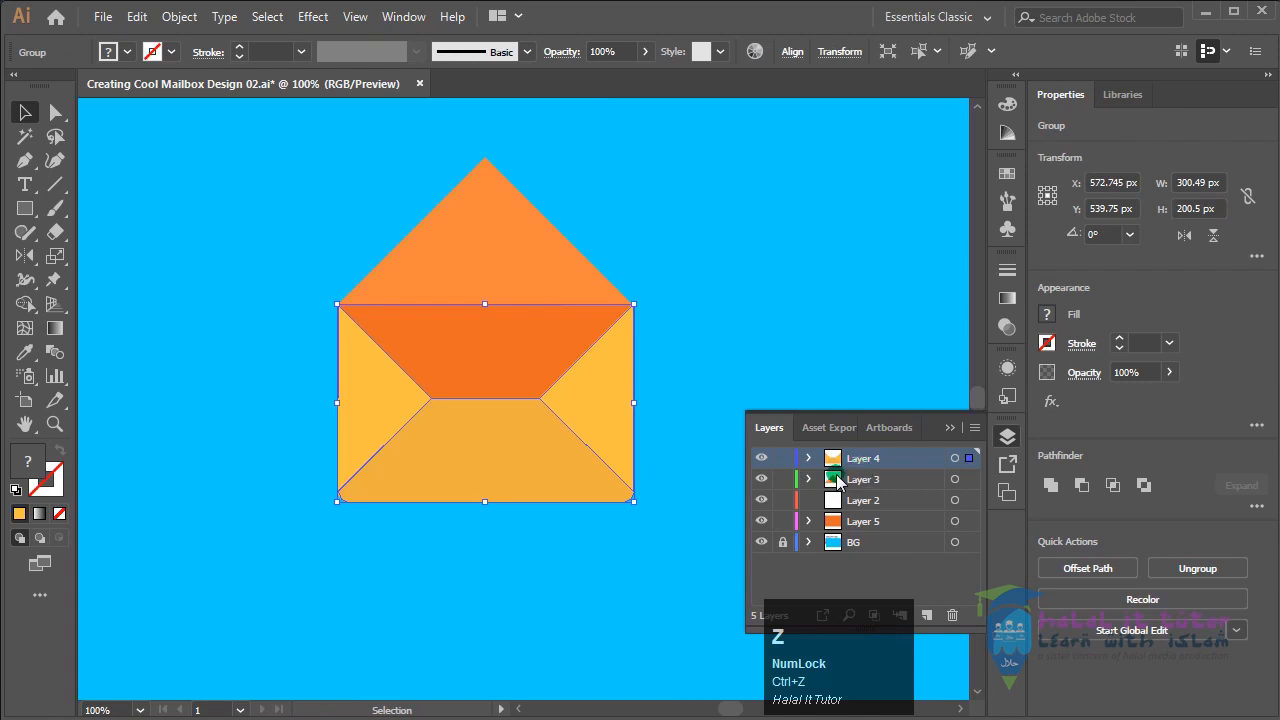
{"action": "left_click", "coordinate": [762, 459]}
{"action": "left_click", "coordinate": [762, 459]}
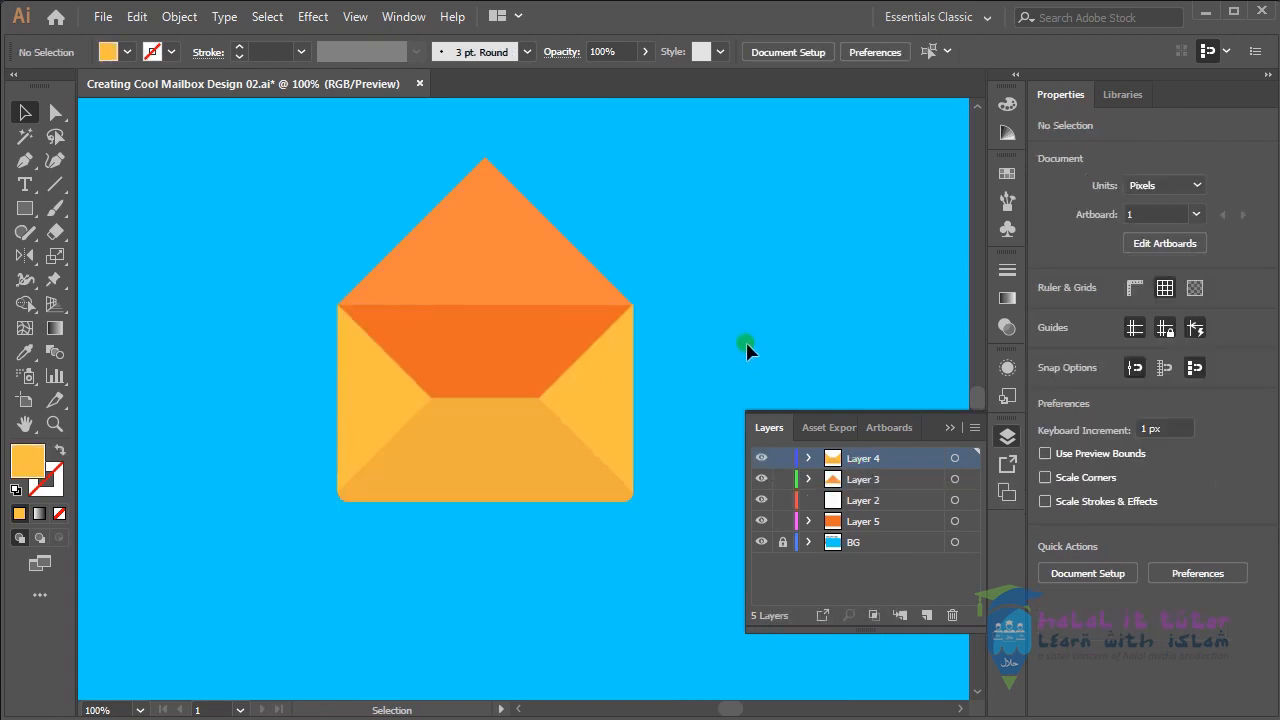
Step: Delete the empty Layer 2, check Layer 5 by toggling its visibility, and deselect the artwork
{"action": "left_click", "coordinate": [855, 485]}
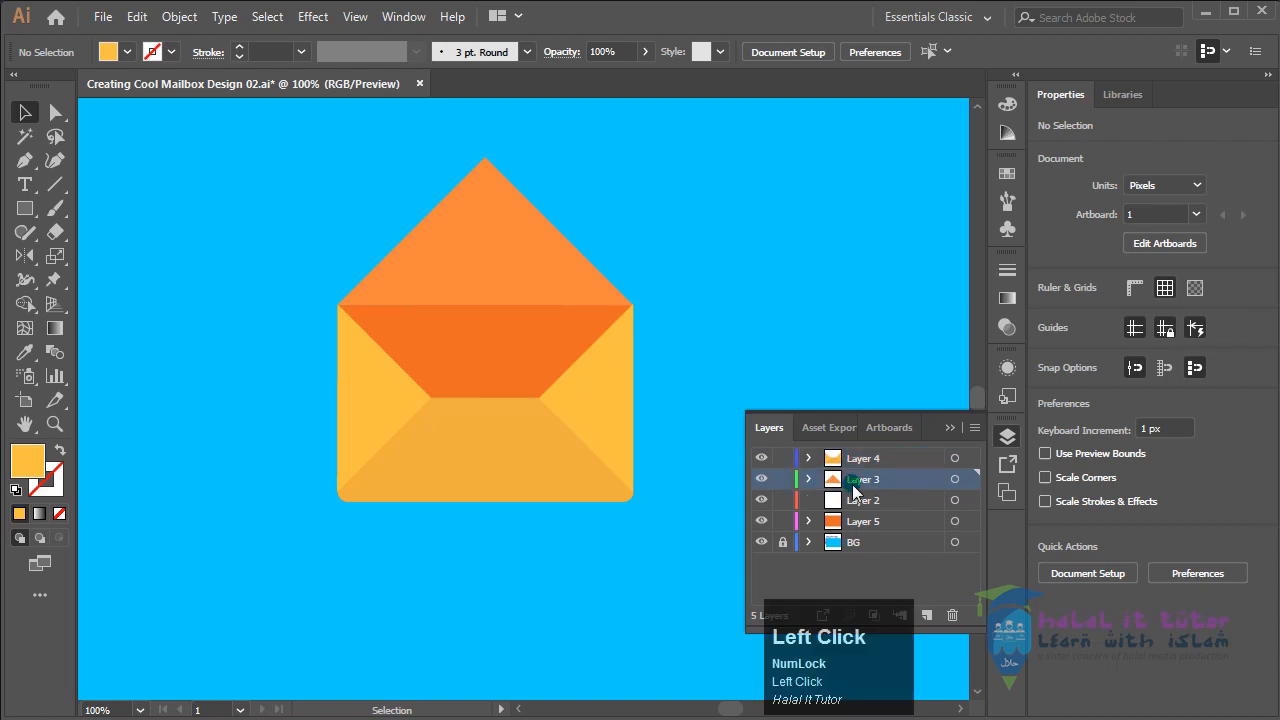
{"action": "left_click", "coordinate": [854, 508]}
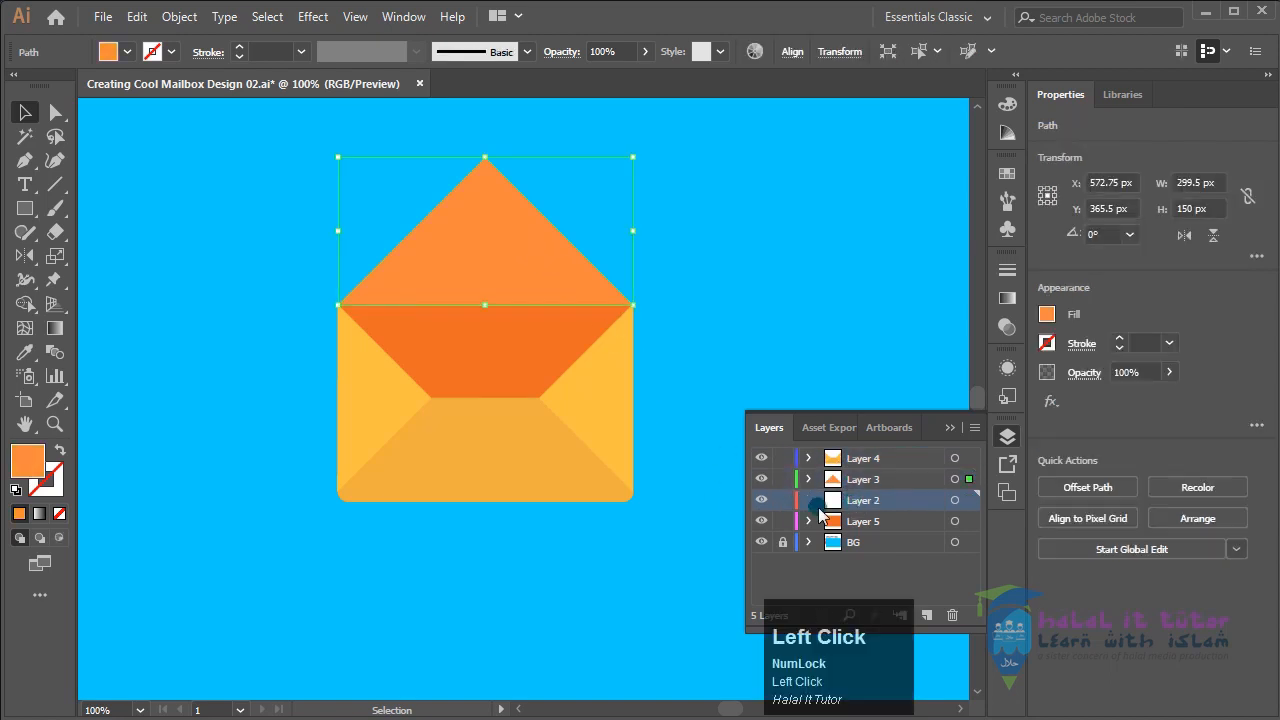
{"action": "left_click", "coordinate": [952, 615]}
{"action": "left_click", "coordinate": [761, 500]}
{"action": "left_click", "coordinate": [761, 500]}
{"action": "left_click", "coordinate": [552, 606]}
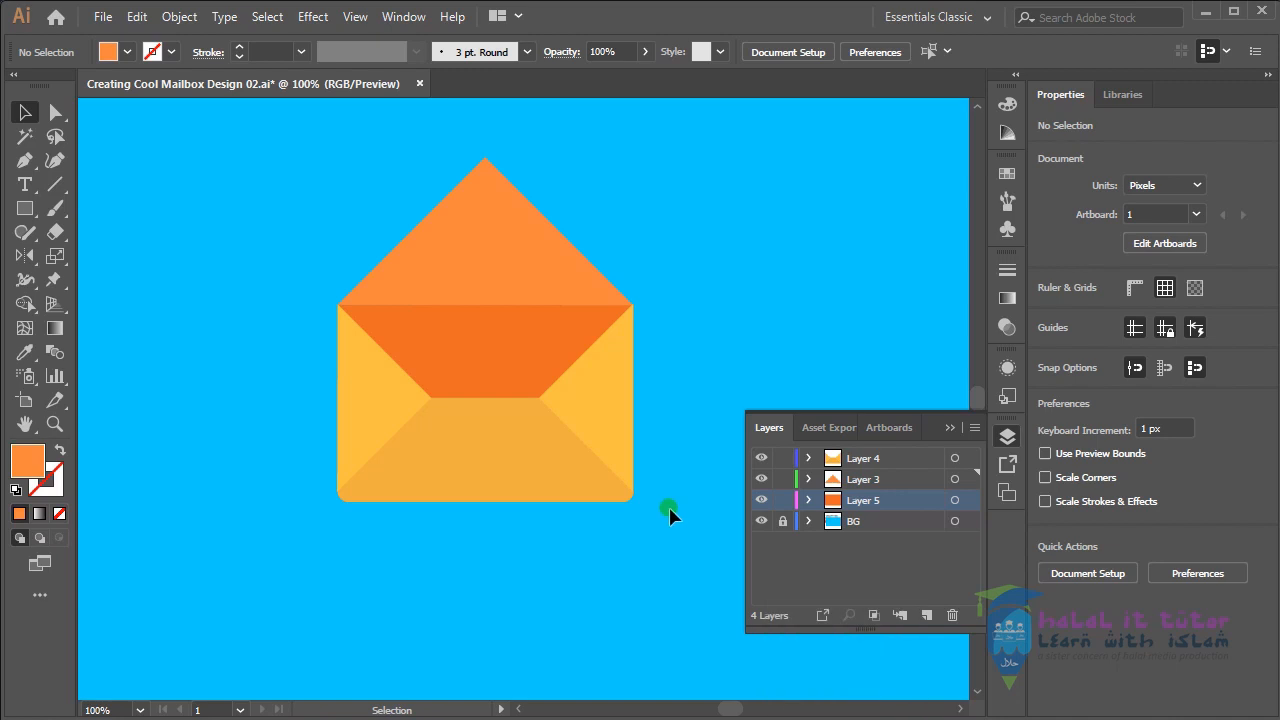
Step: Add a new layer above Layer 4 and lock Layers 4, 3 and 5
{"action": "key", "text": "space"}
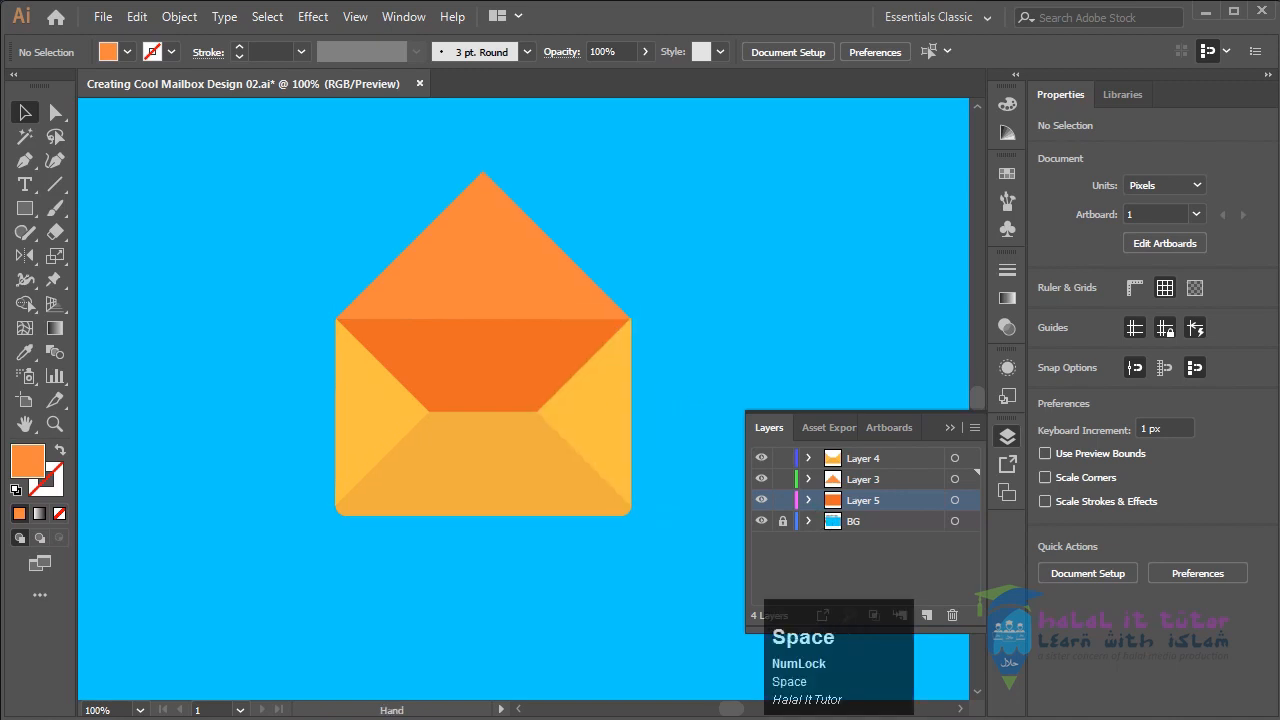
{"action": "left_click", "coordinate": [645, 377]}
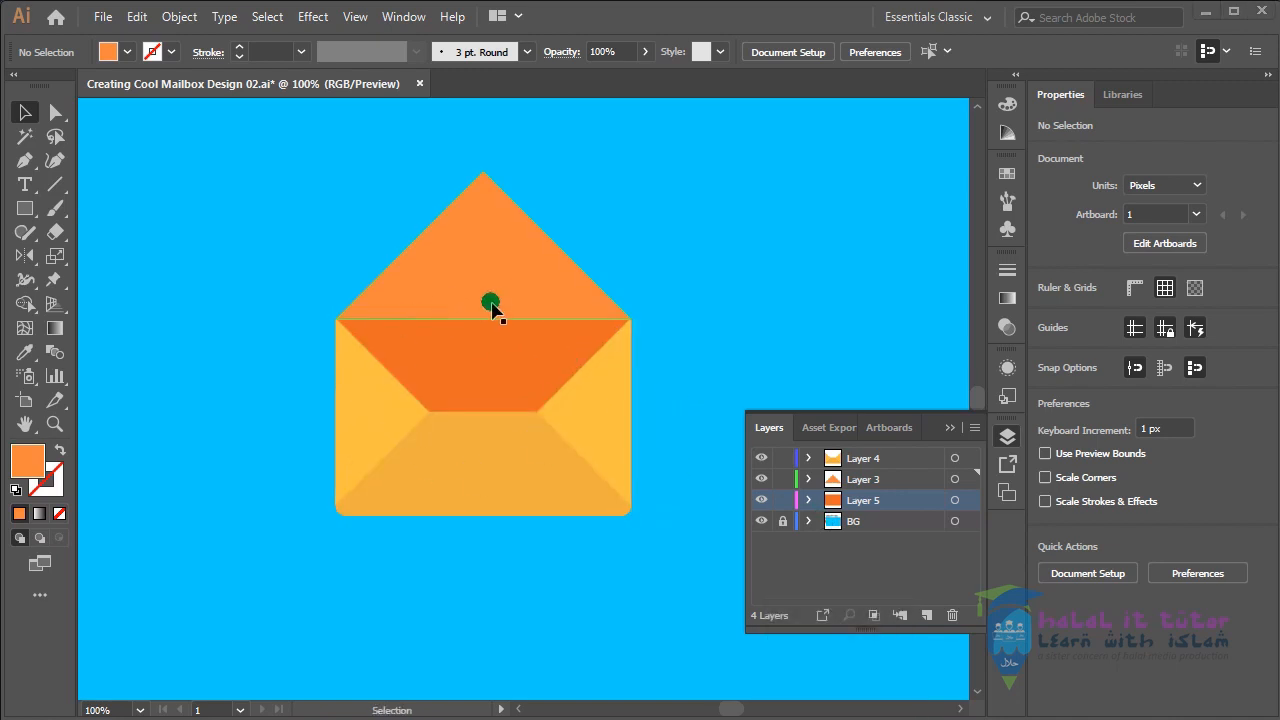
{"action": "key", "text": "space"}
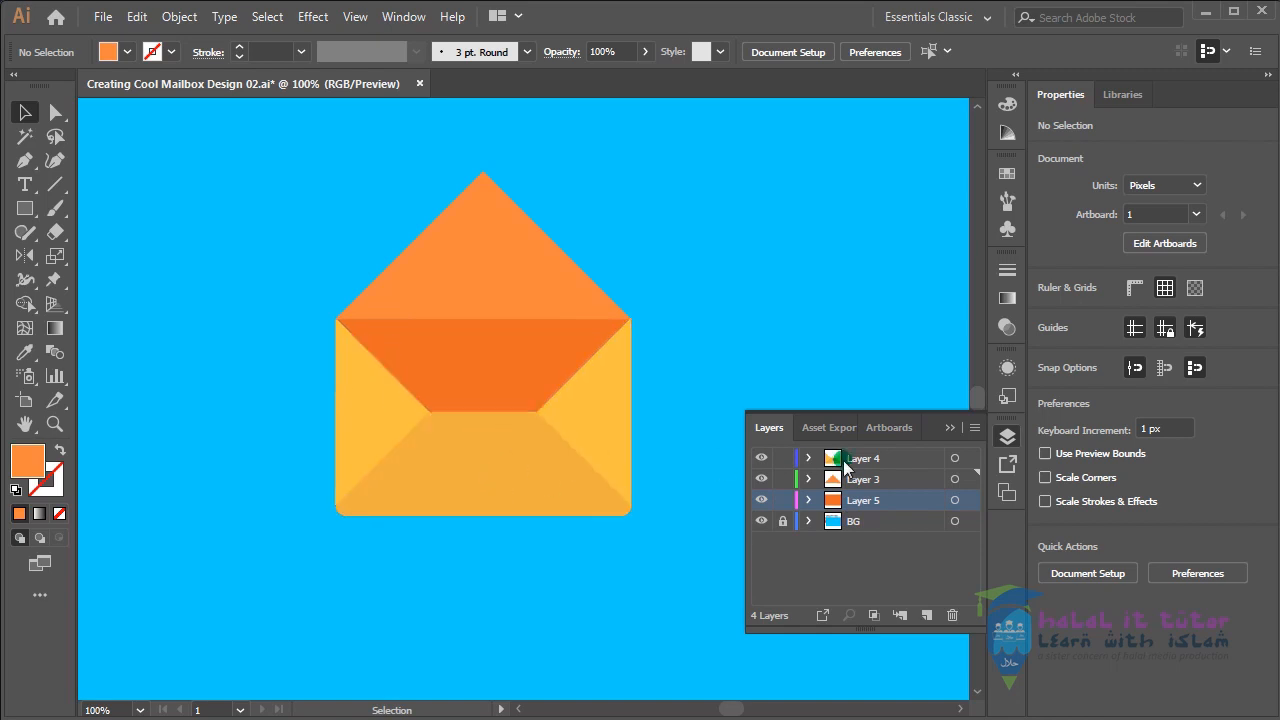
{"action": "left_click", "coordinate": [823, 466]}
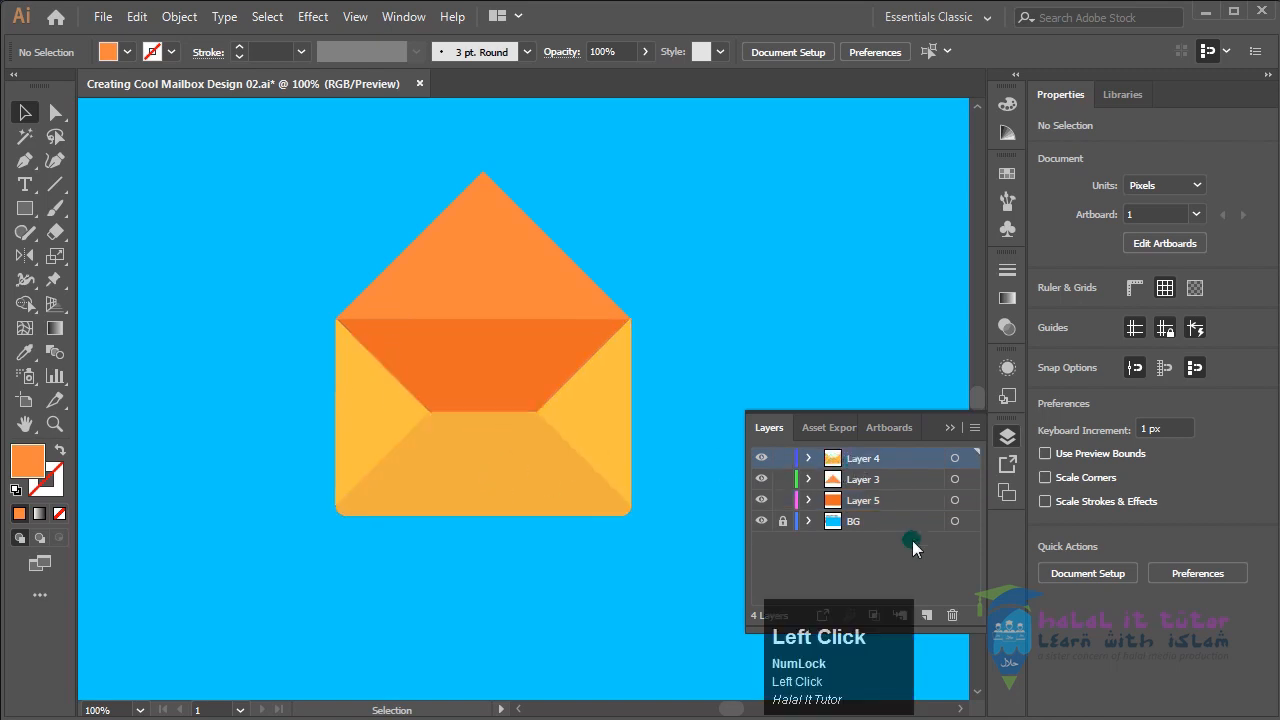
{"action": "left_click", "coordinate": [927, 615]}
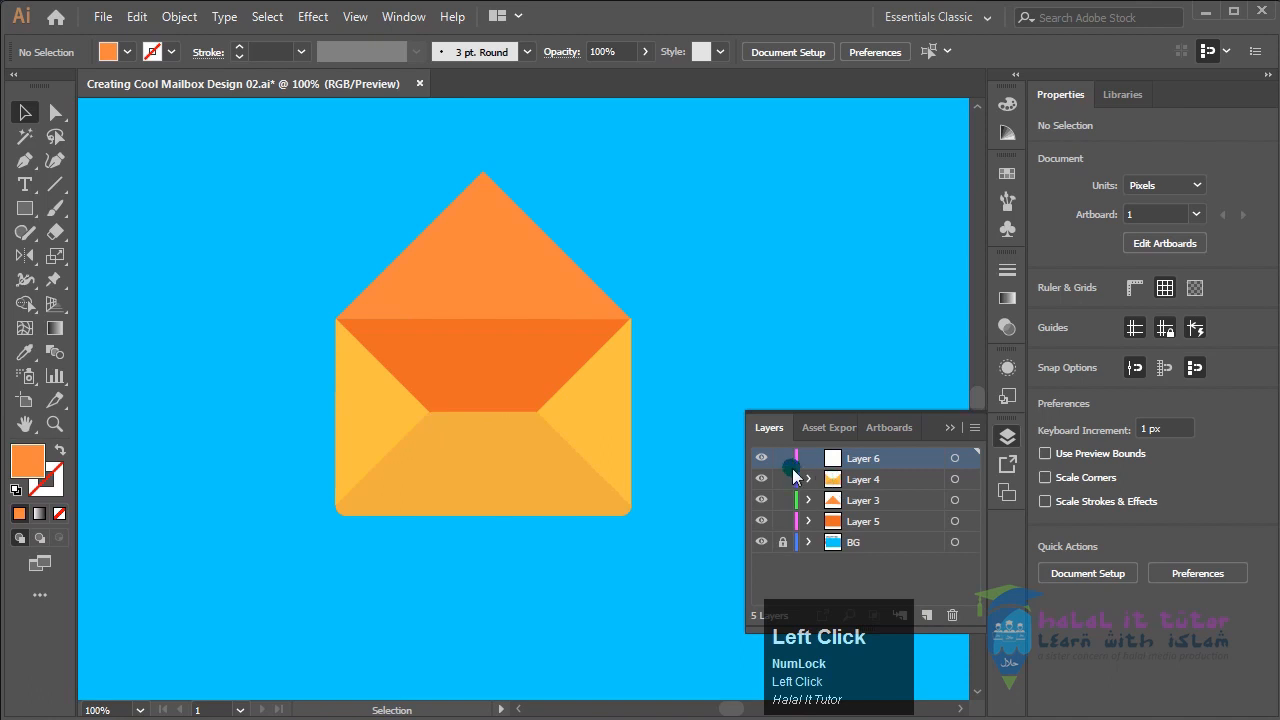
{"action": "left_click_drag", "start_coordinate": [784, 479], "coordinate": [785, 512]}
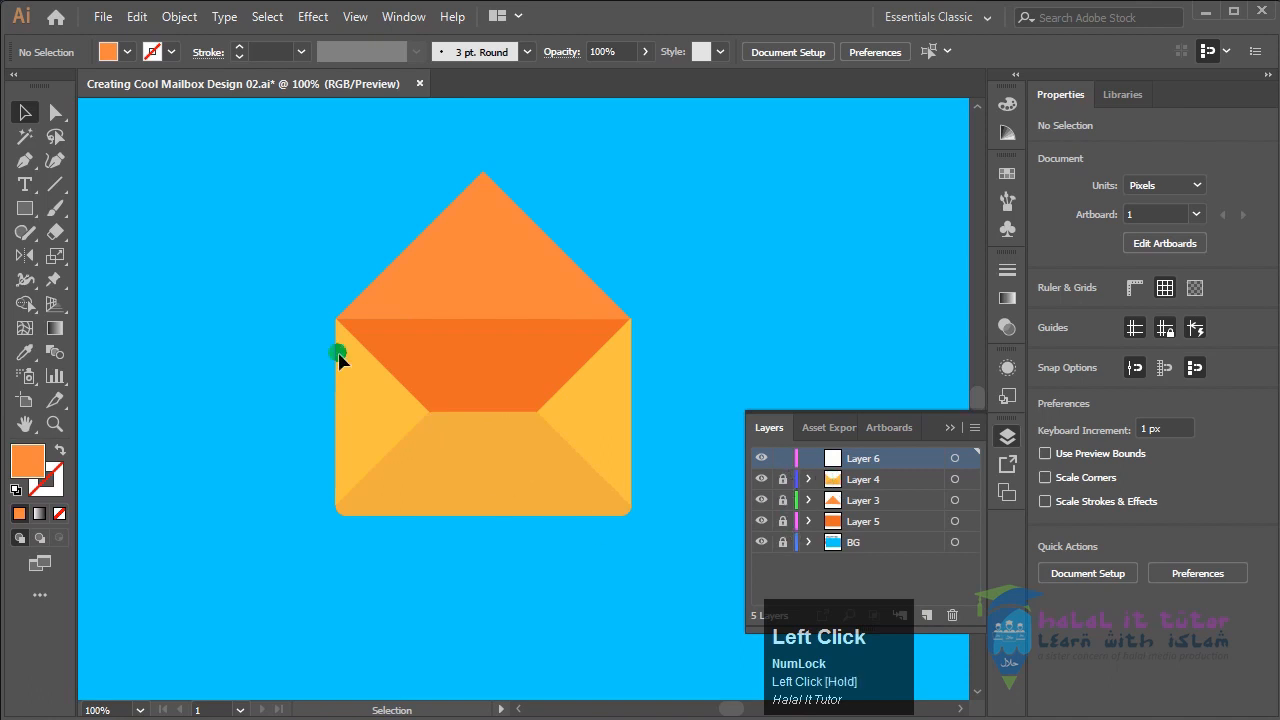
Step: Draw an orange rectangle over the envelope on Layer 6, about 246 px wide and 279 px high, as the letter
{"action": "left_click", "coordinate": [24, 208]}
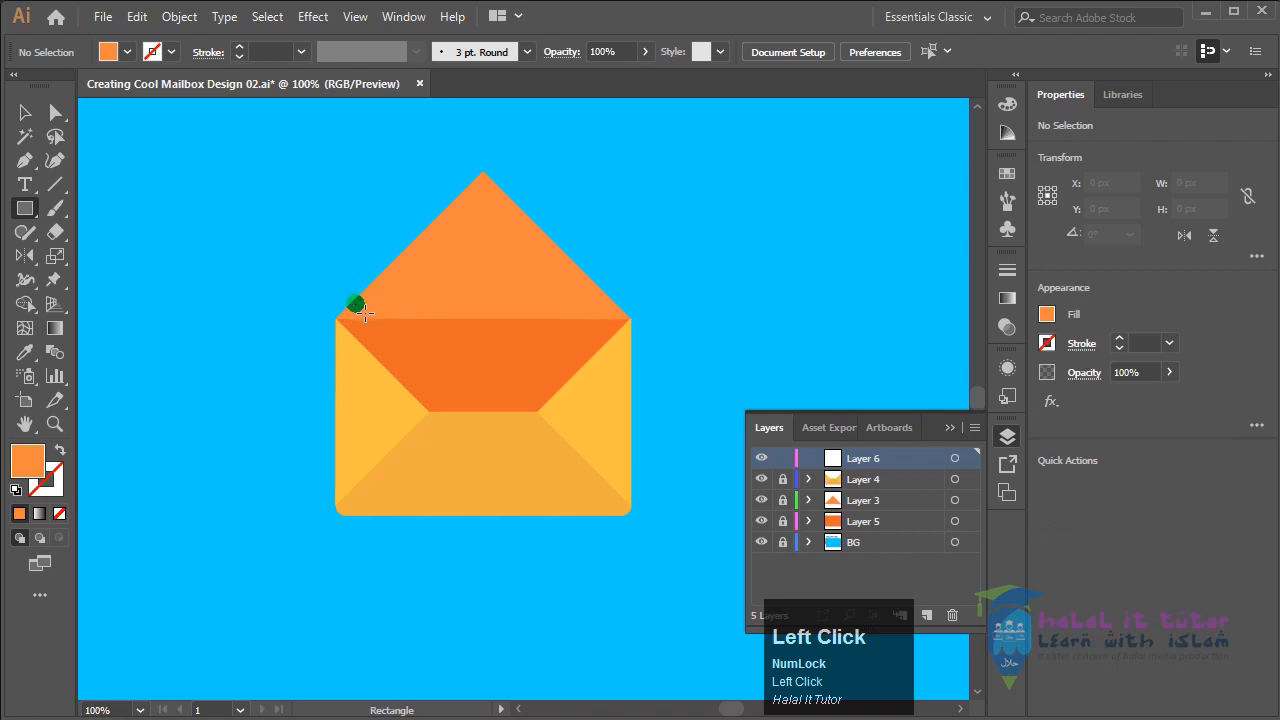
{"action": "left_click_drag", "start_coordinate": [350, 259], "coordinate": [619, 481]}
{"action": "left_click", "coordinate": [25, 112]}
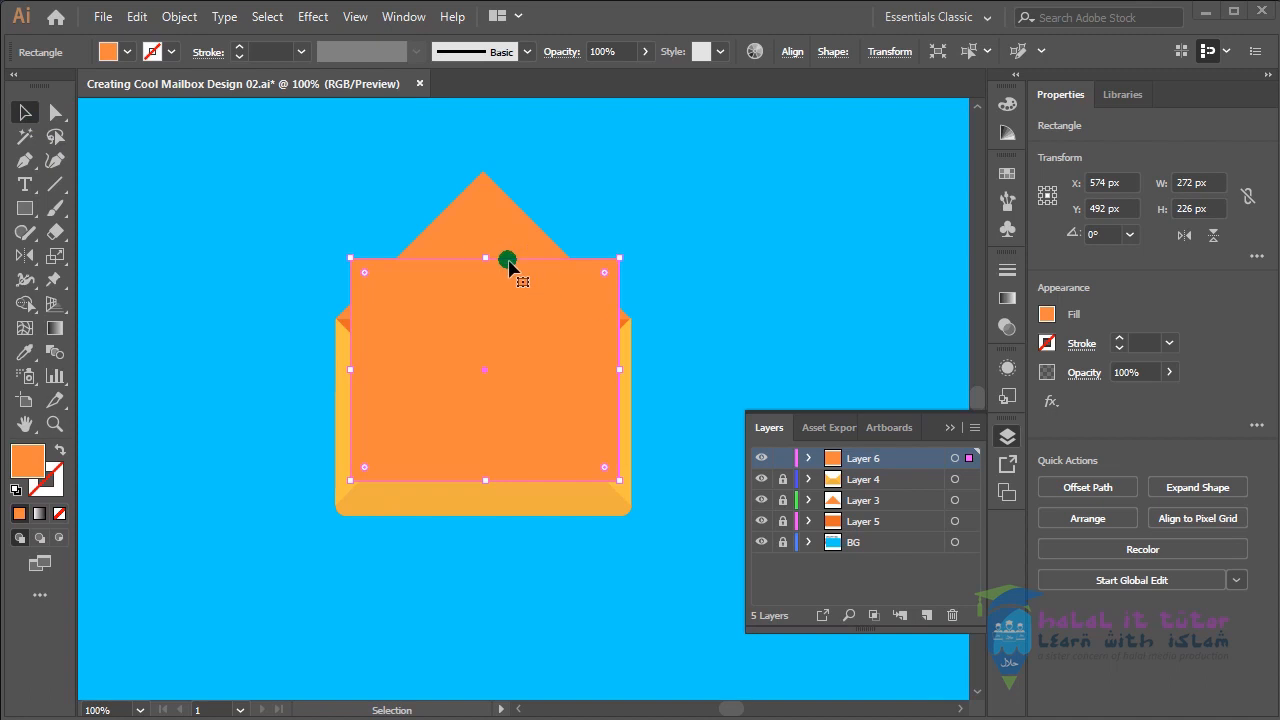
{"action": "left_click_drag", "start_coordinate": [486, 258], "coordinate": [486, 206]}
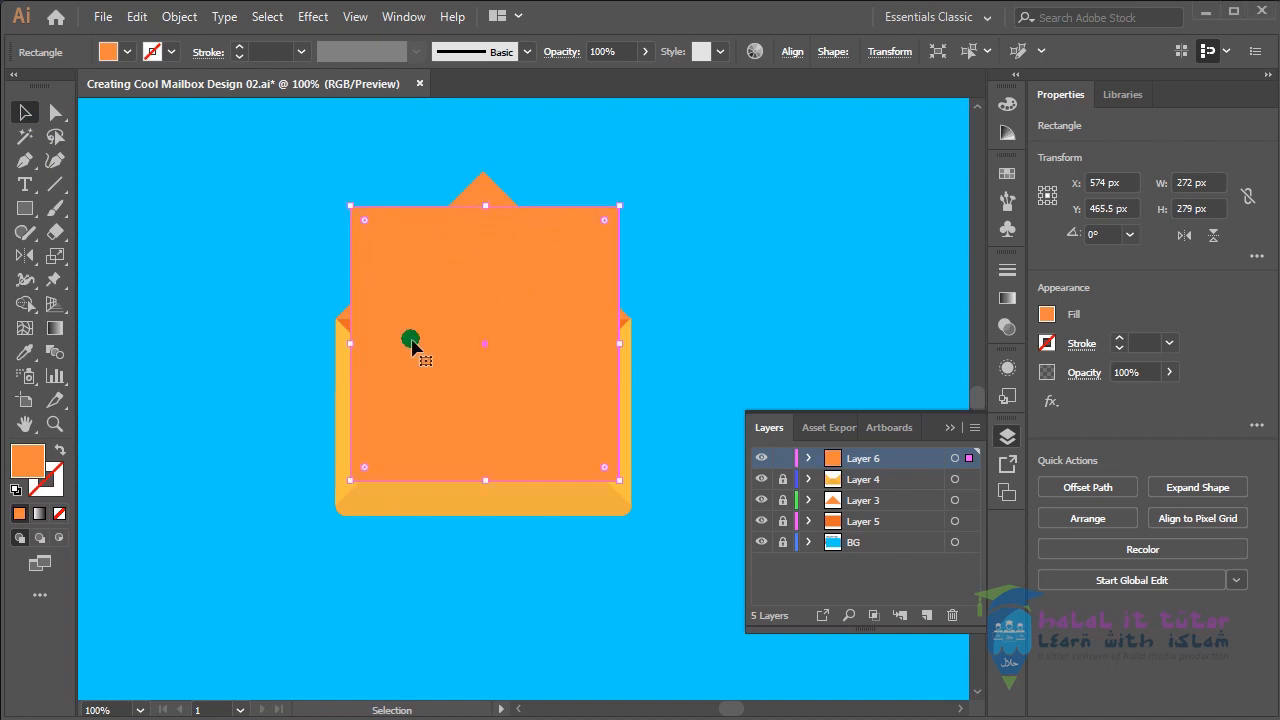
{"action": "left_click_drag", "start_coordinate": [616, 343], "coordinate": [605, 347]}
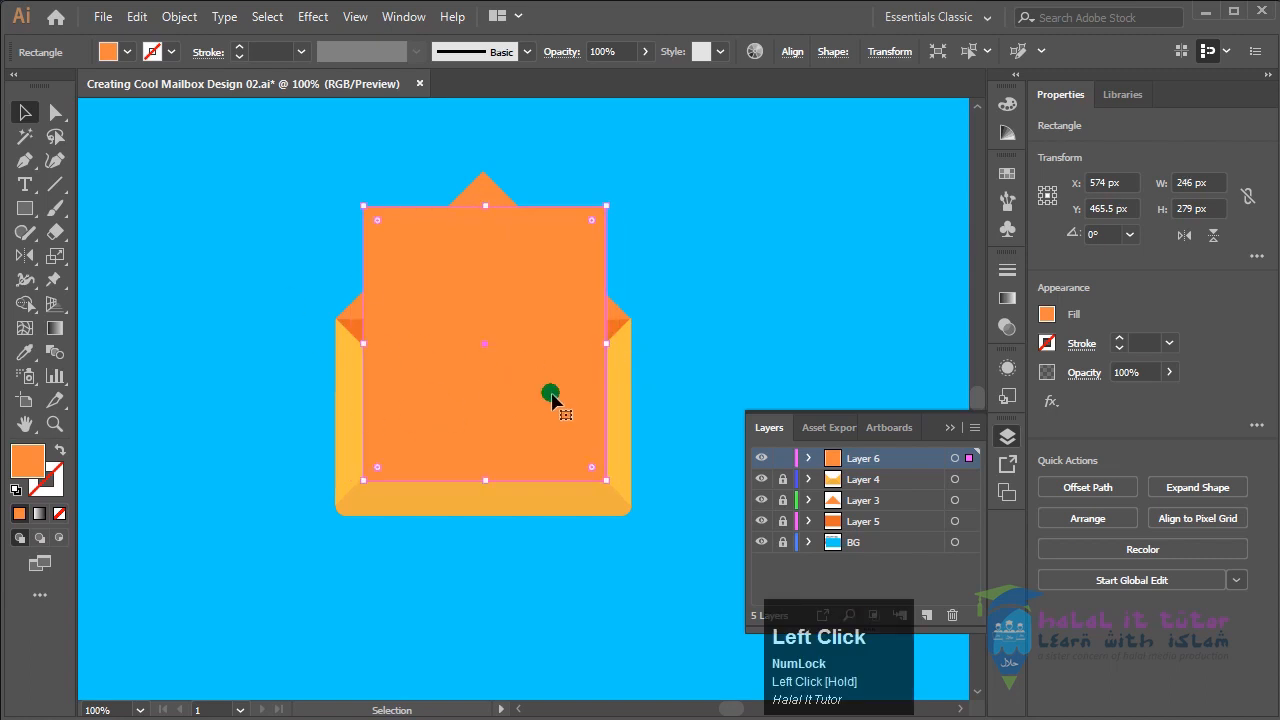
{"action": "left_click", "coordinate": [538, 517]}
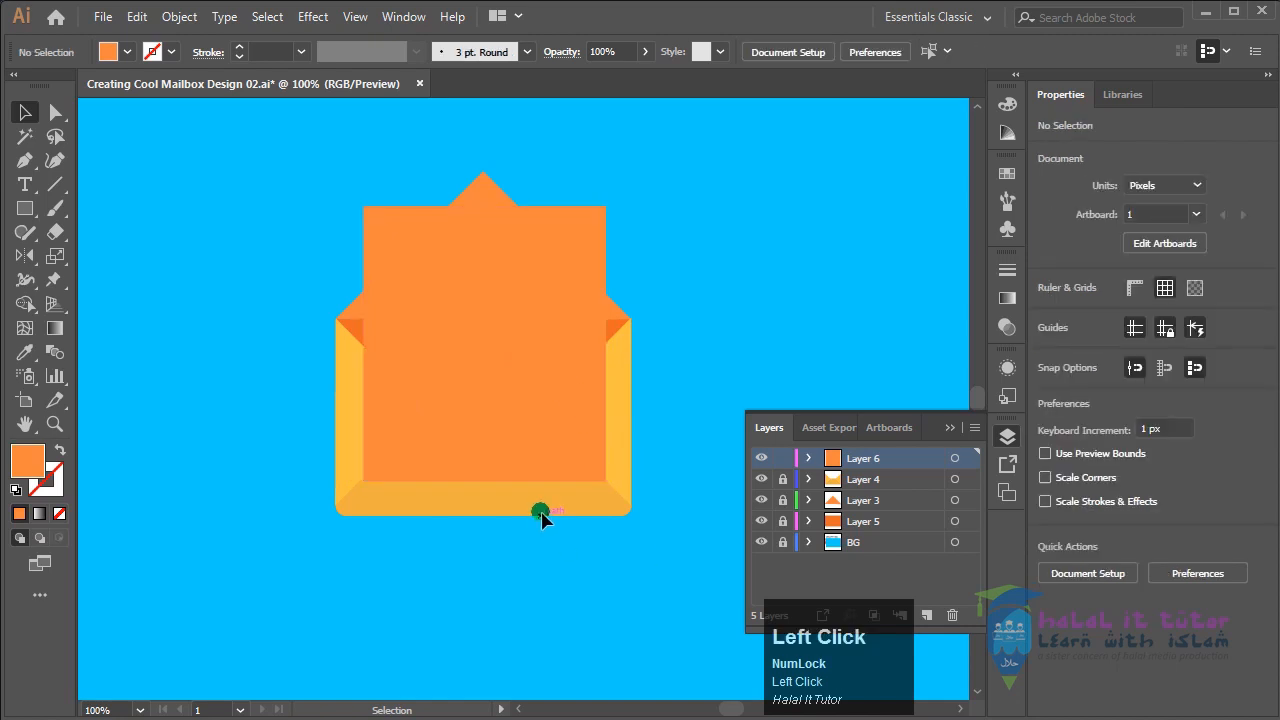
Step: Unlock Layer 5, briefly select its artwork and deselect it again
{"action": "left_click", "coordinate": [837, 549]}
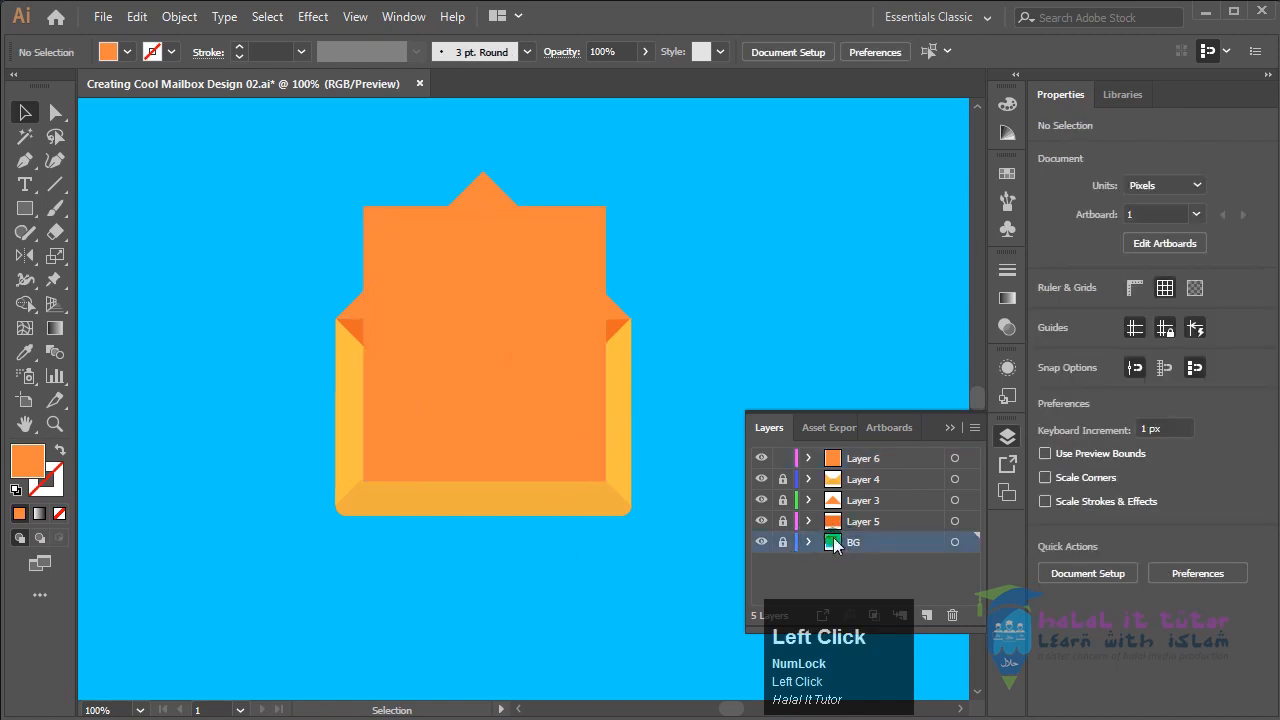
{"action": "left_click", "coordinate": [856, 525]}
{"action": "left_click", "coordinate": [761, 521]}
{"action": "left_click", "coordinate": [955, 521]}
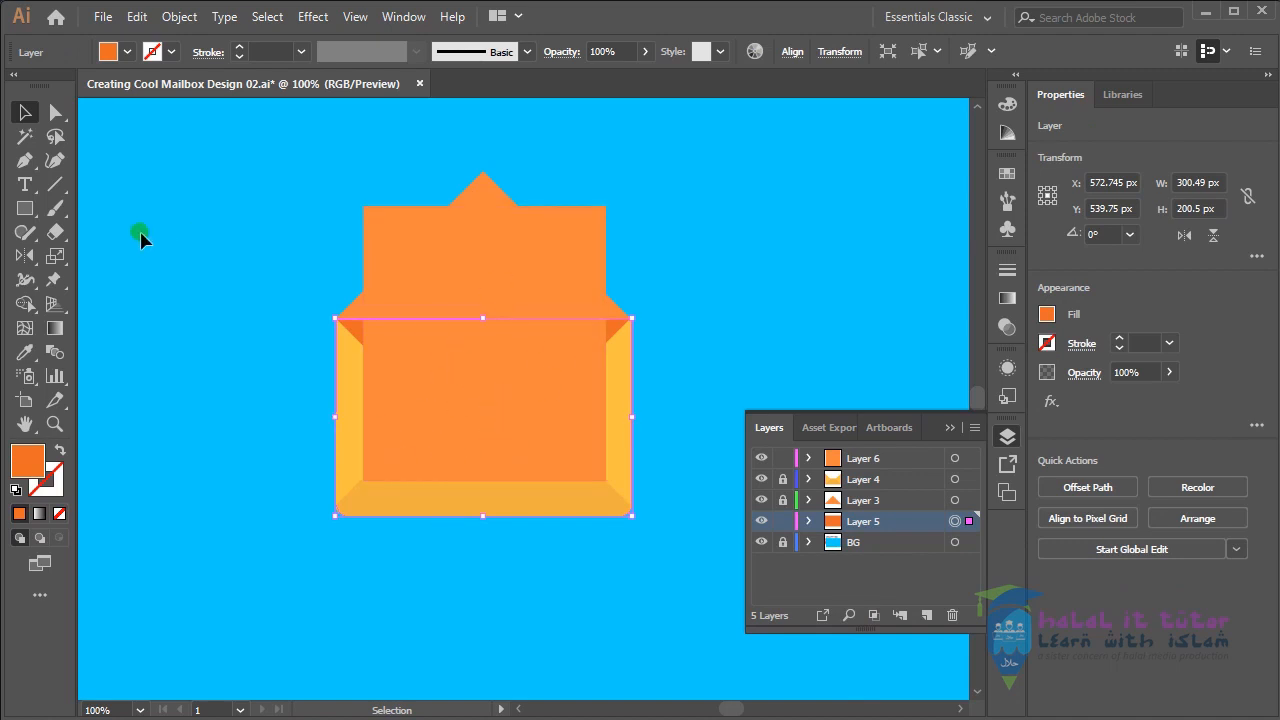
{"action": "right_click", "coordinate": [183, 202]}
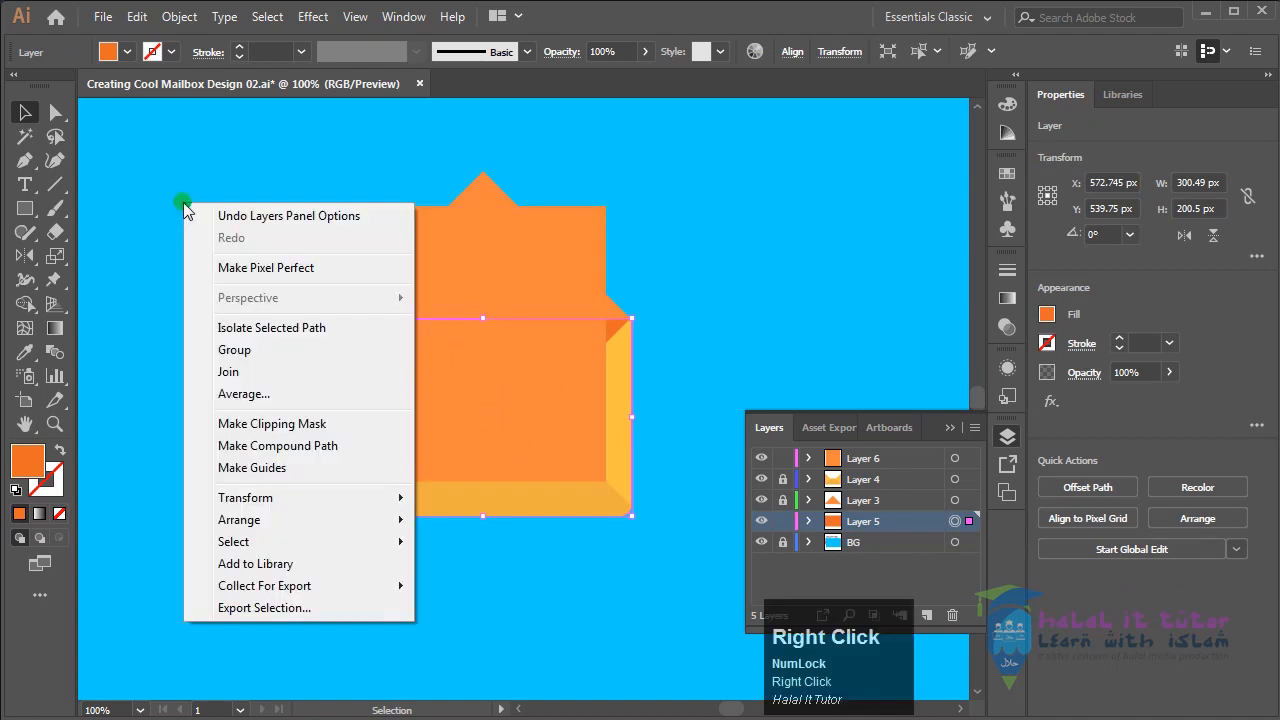
{"action": "left_click", "coordinate": [162, 185]}
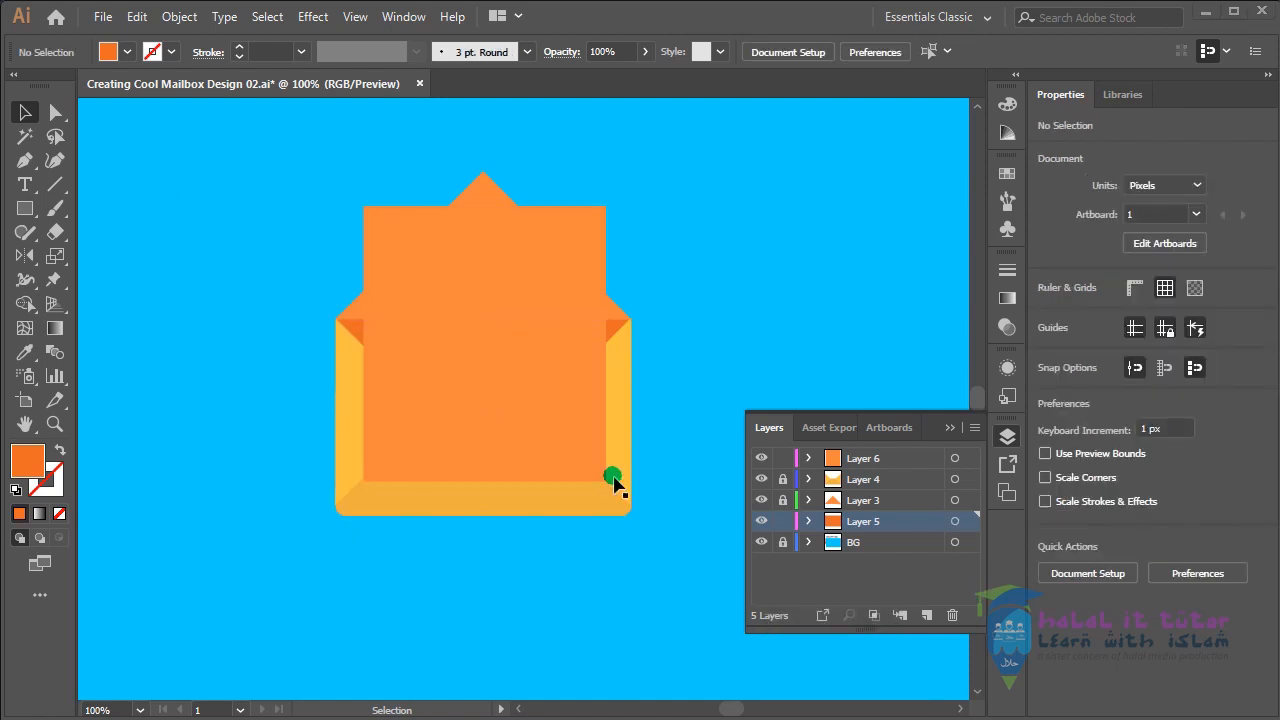
Step: Show the rulers around the document
{"action": "key", "text": "ctrl+minus"}
{"action": "key", "text": "ctrl+minus"}
{"action": "key", "text": "ctrl+minus"}
{"action": "left_click_drag", "start_coordinate": [598, 578], "coordinate": [508, 572]}
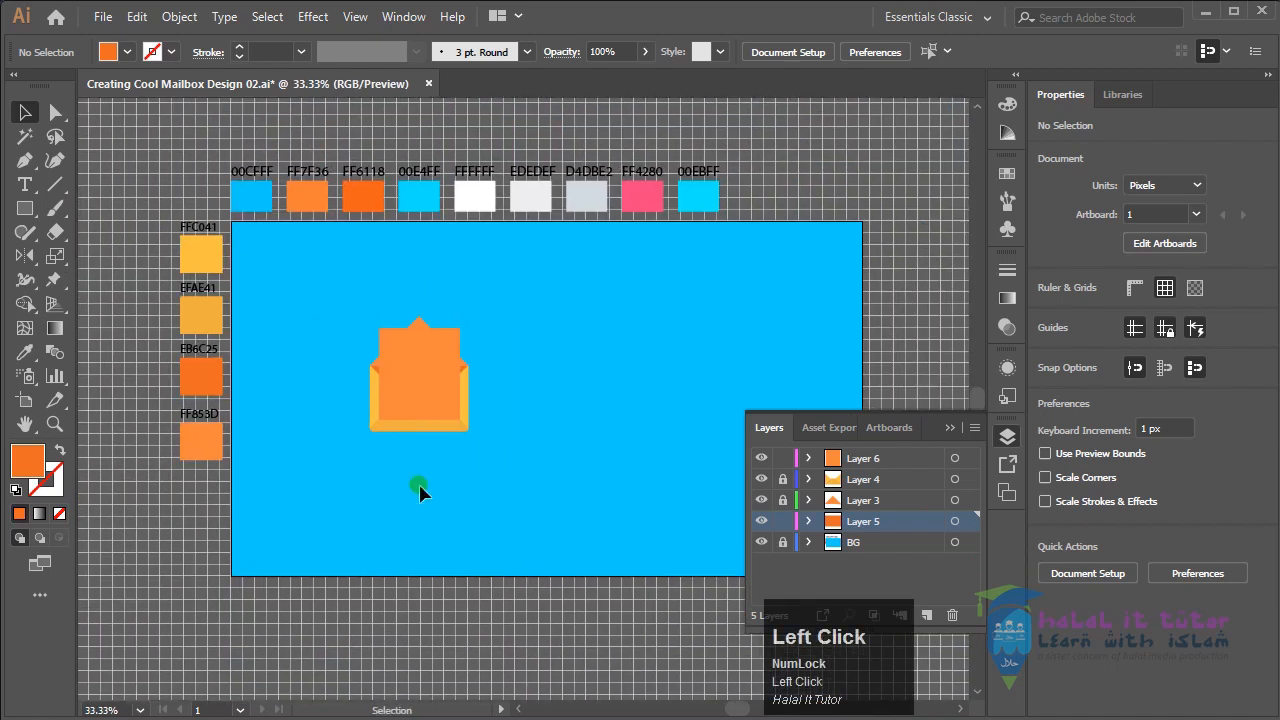
{"action": "key", "text": "ctrl+equal"}
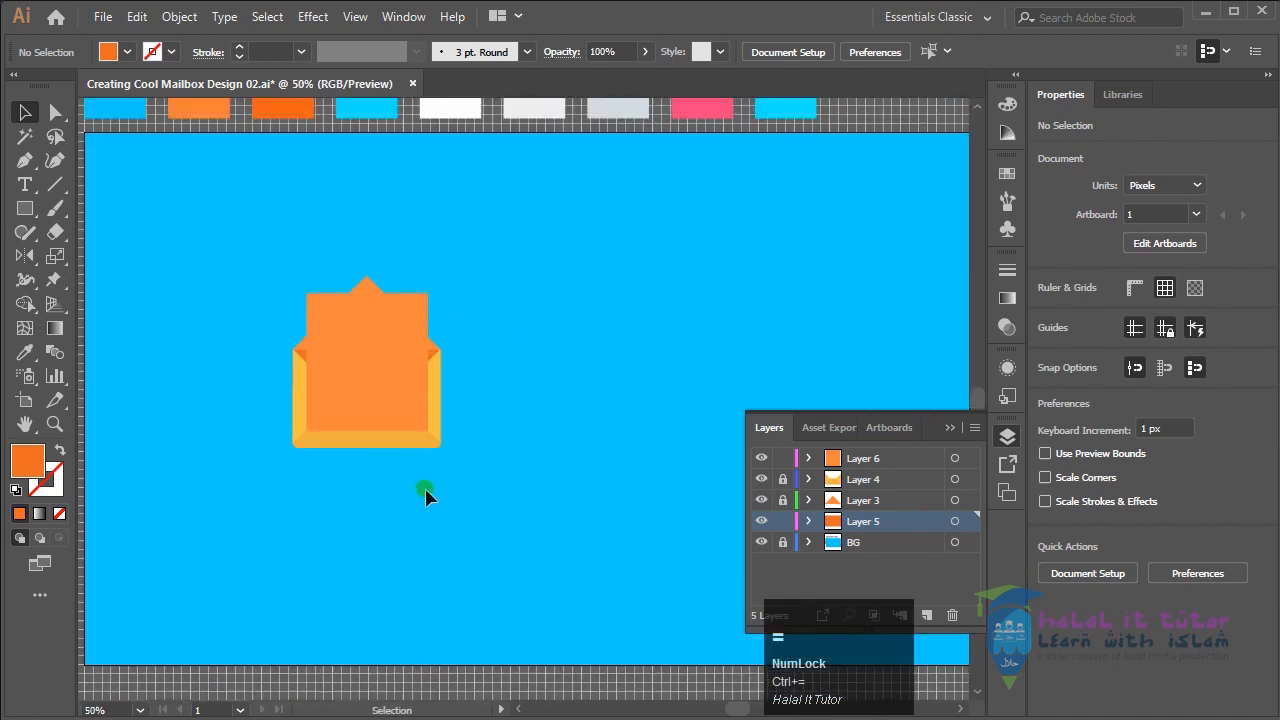
{"action": "left_click_drag", "start_coordinate": [427, 494], "coordinate": [451, 514]}
{"action": "key", "text": "space"}
{"action": "left_click", "coordinate": [874, 121]}
{"action": "right_click", "coordinate": [876, 122]}
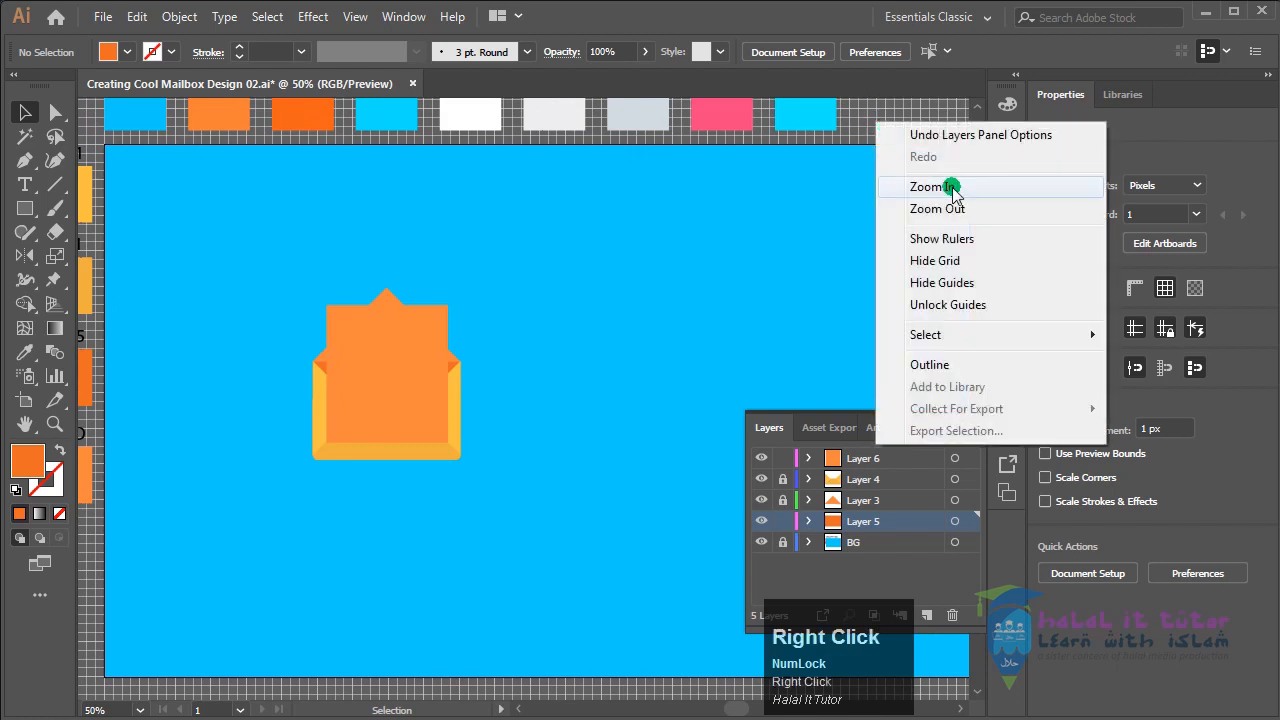
{"action": "left_click", "coordinate": [978, 240]}
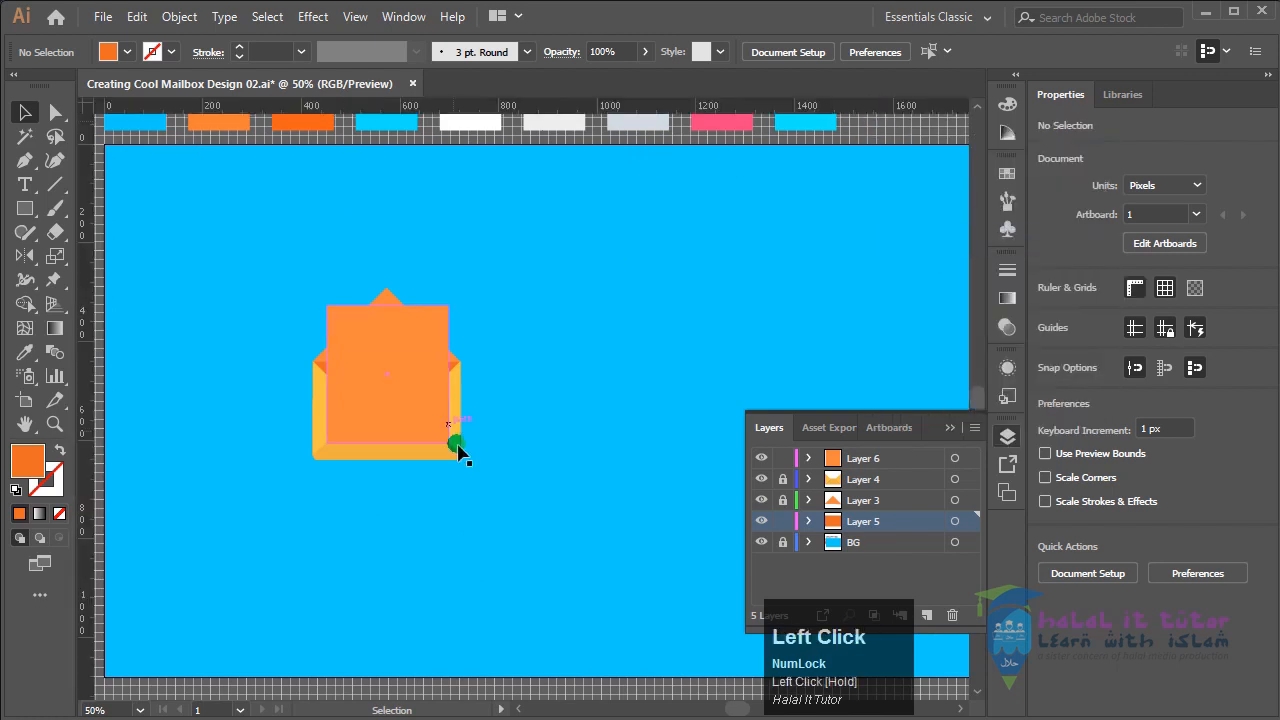
Step: Select Layer 5's artwork and place a vertical and a horizontal guide through its centre
{"action": "key", "text": "space"}
{"action": "left_click_drag", "start_coordinate": [484, 503], "coordinate": [476, 501]}
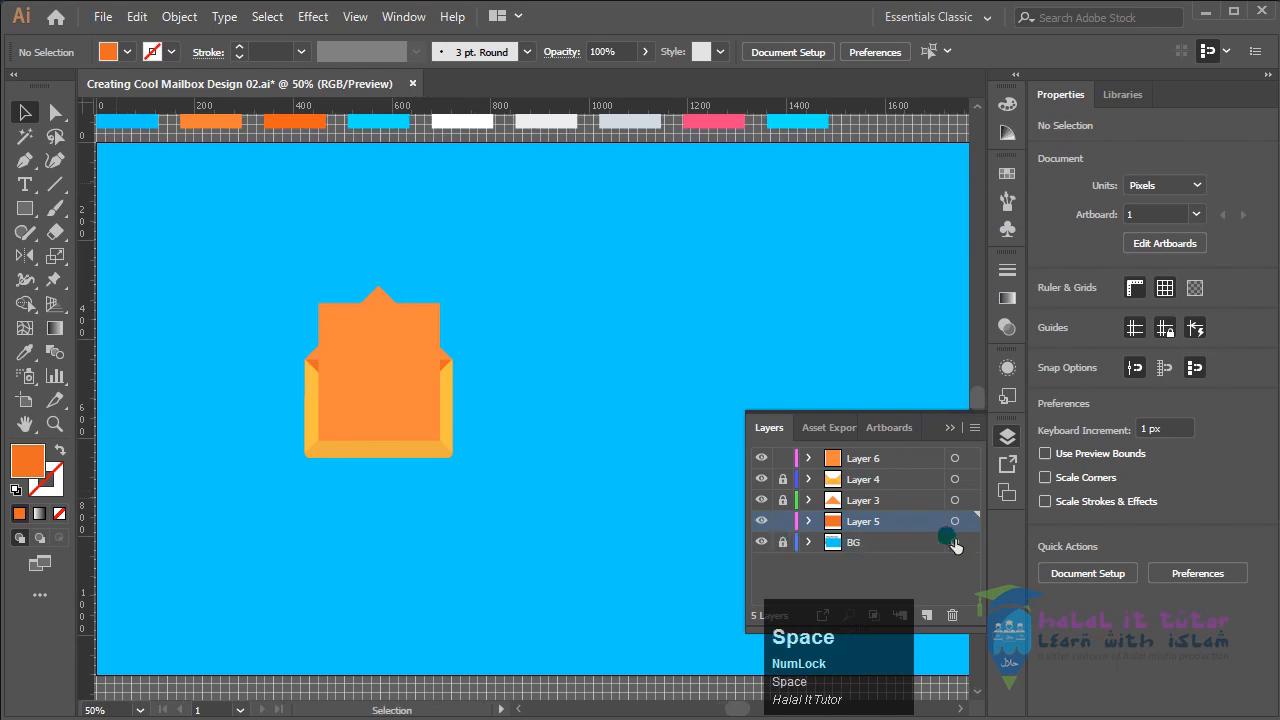
{"action": "left_click", "coordinate": [957, 522]}
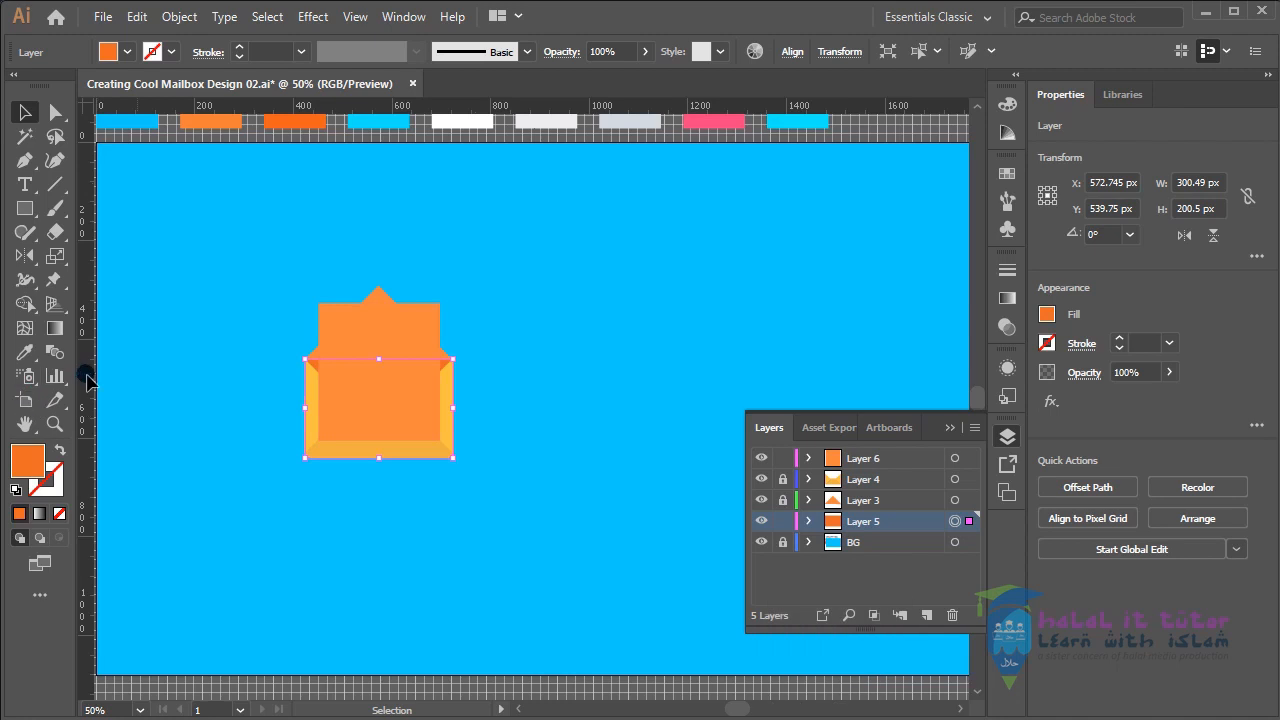
{"action": "left_click_drag", "start_coordinate": [90, 372], "coordinate": [379, 383]}
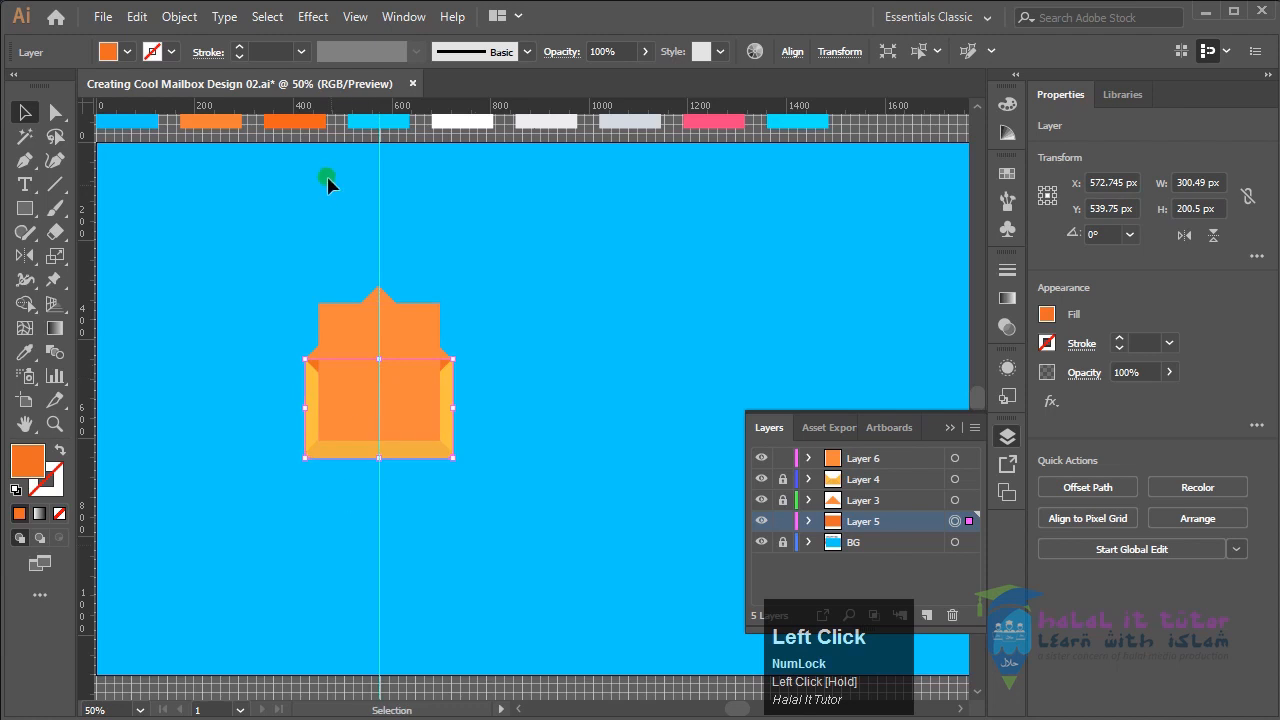
{"action": "left_click_drag", "start_coordinate": [252, 106], "coordinate": [277, 410]}
{"action": "left_click", "coordinate": [480, 497]}
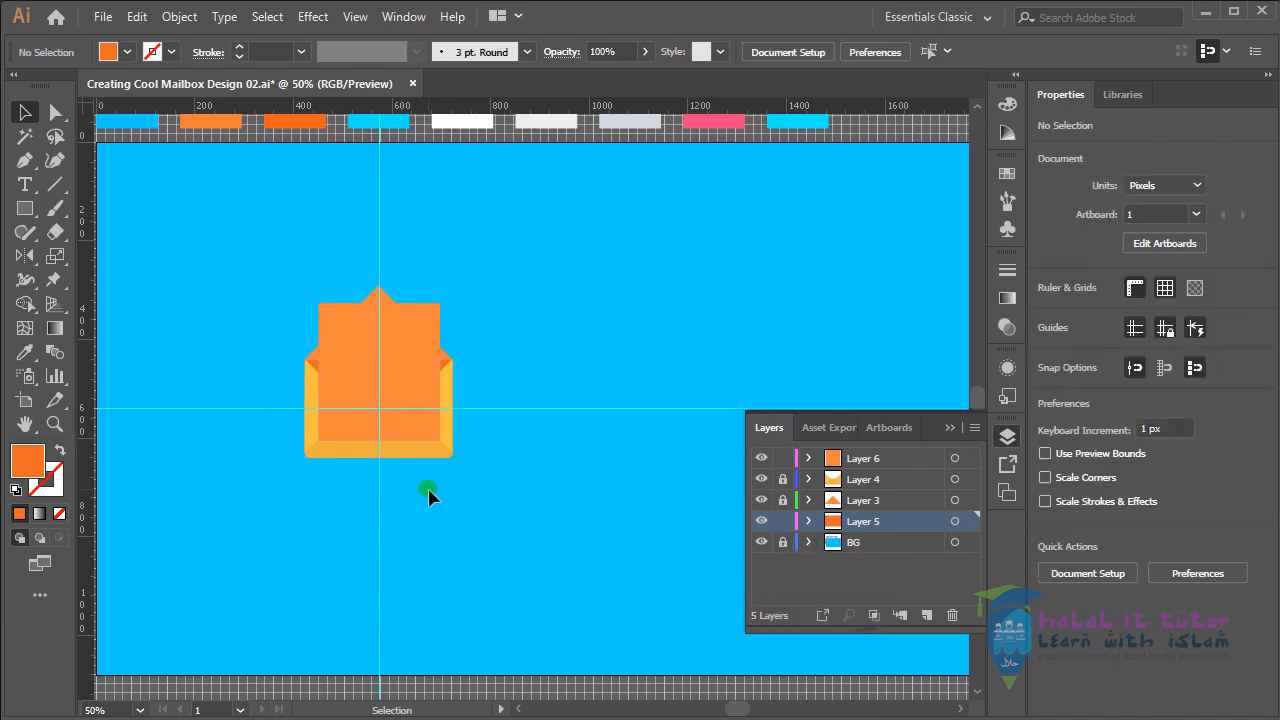
Step: Unlock the ruler guides that cross at the envelope's centre
{"action": "right_click", "coordinate": [872, 133]}
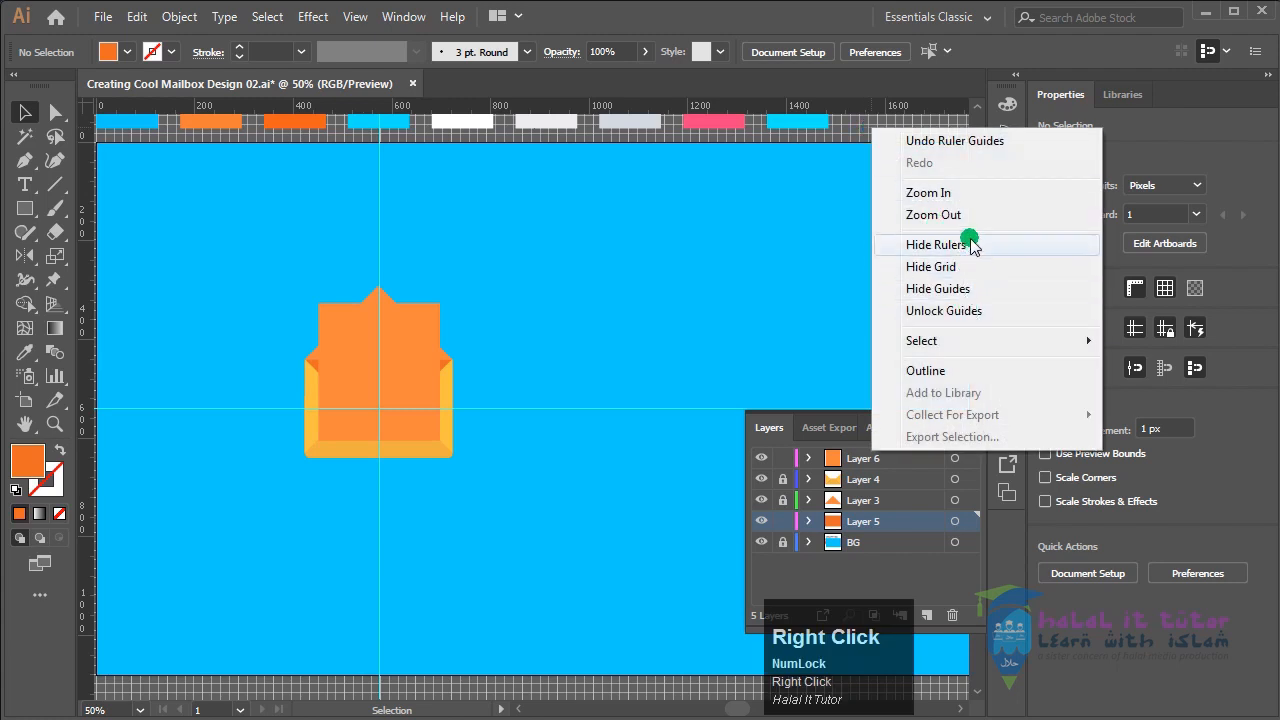
{"action": "left_click", "coordinate": [570, 408]}
{"action": "mouse_move", "coordinate": [570, 408]}
{"action": "left_mouse_down"}
{"action": "mouse_move", "coordinate": [571, 523]}
{"action": "mouse_move", "coordinate": [566, 409]}
{"action": "left_mouse_up"}
{"action": "right_click", "coordinate": [874, 137]}
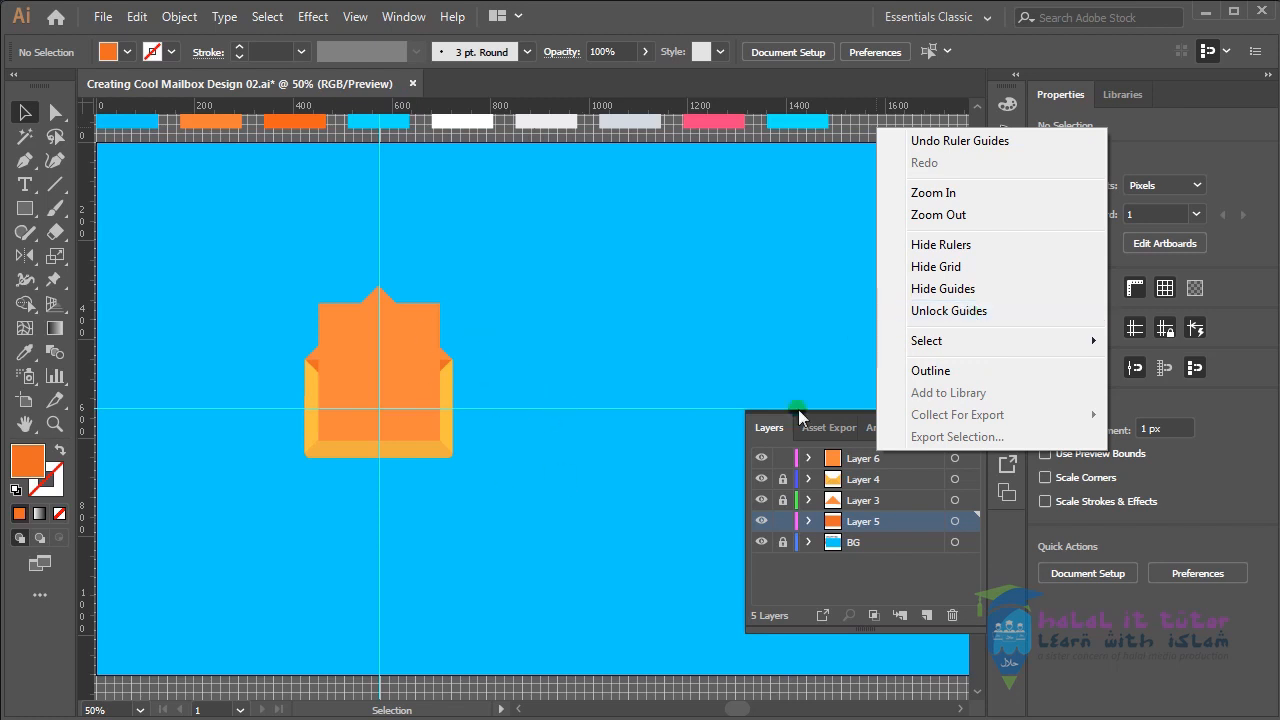
{"action": "left_click", "coordinate": [955, 311]}
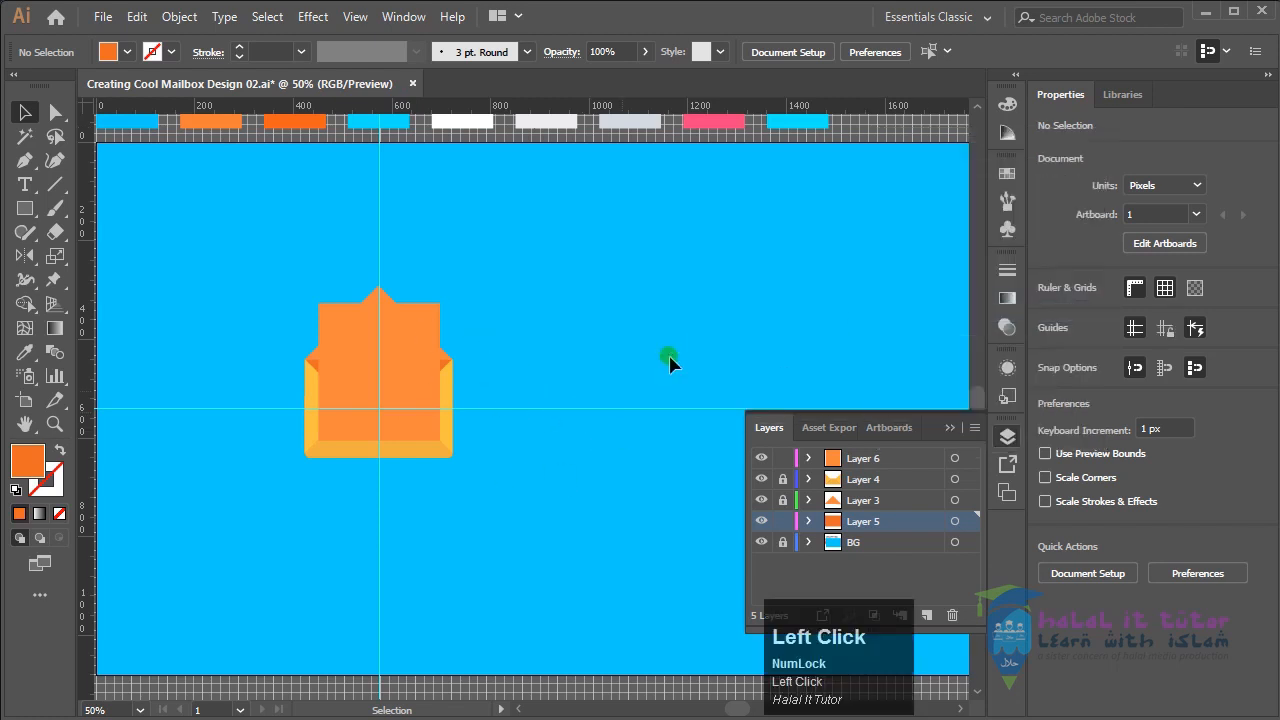
{"action": "right_click", "coordinate": [867, 124]}
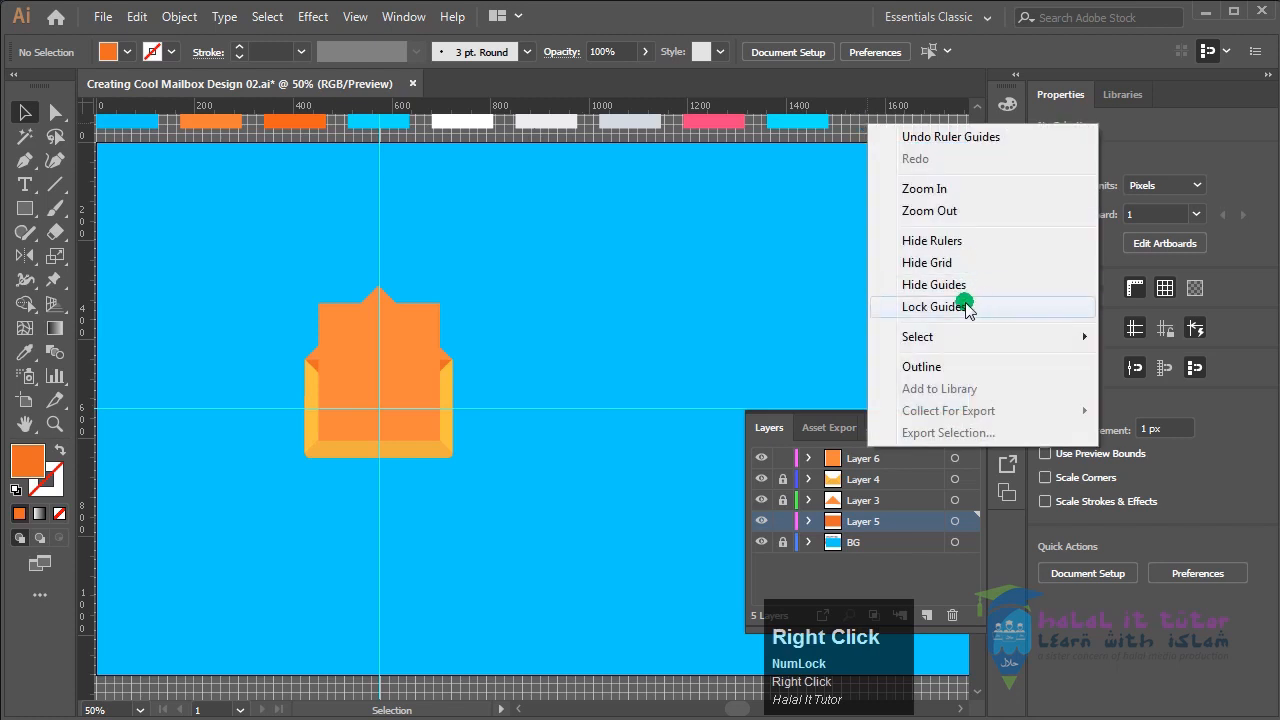
{"action": "left_click", "coordinate": [966, 293]}
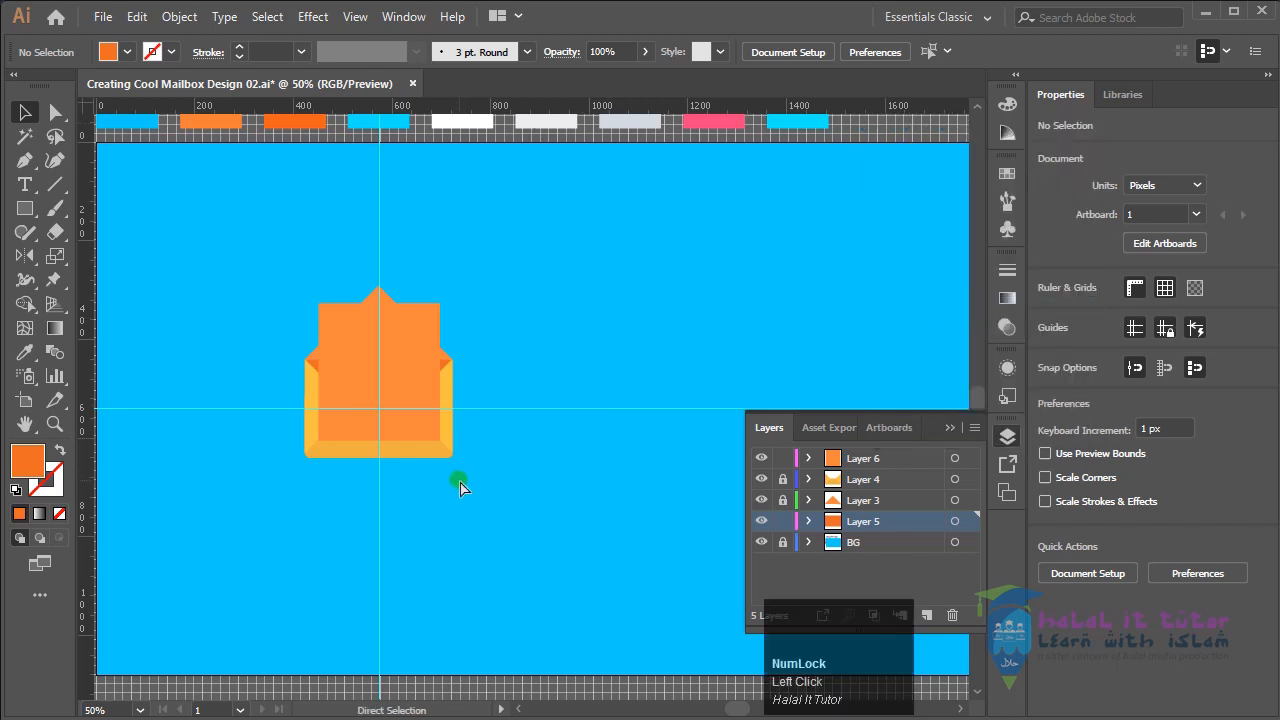
Step: Recolour the letter rectangle white by sampling the FFFFFF swatch above the artboard, and leave the rectangle selected
{"action": "key", "text": "ctrl+="}
{"action": "key", "text": "ctrl+="}
{"action": "left_click_drag", "start_coordinate": [572, 519], "coordinate": [663, 527]}
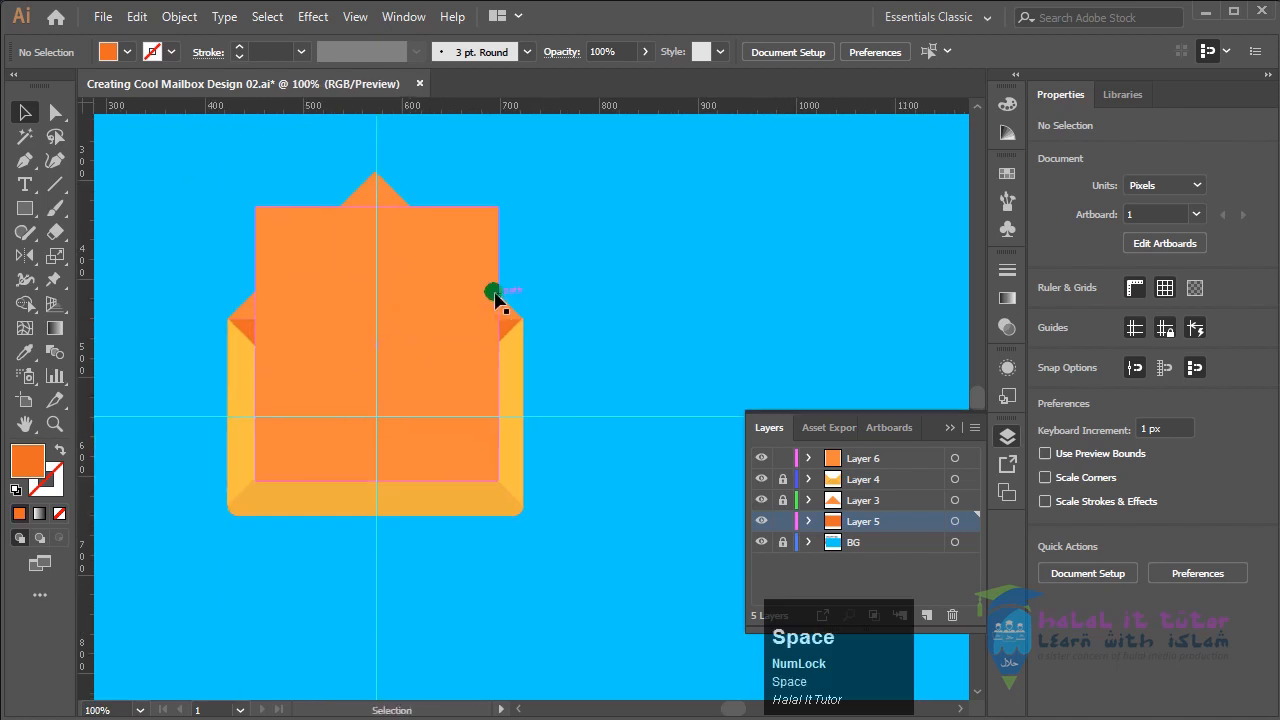
{"action": "left_click", "coordinate": [443, 277]}
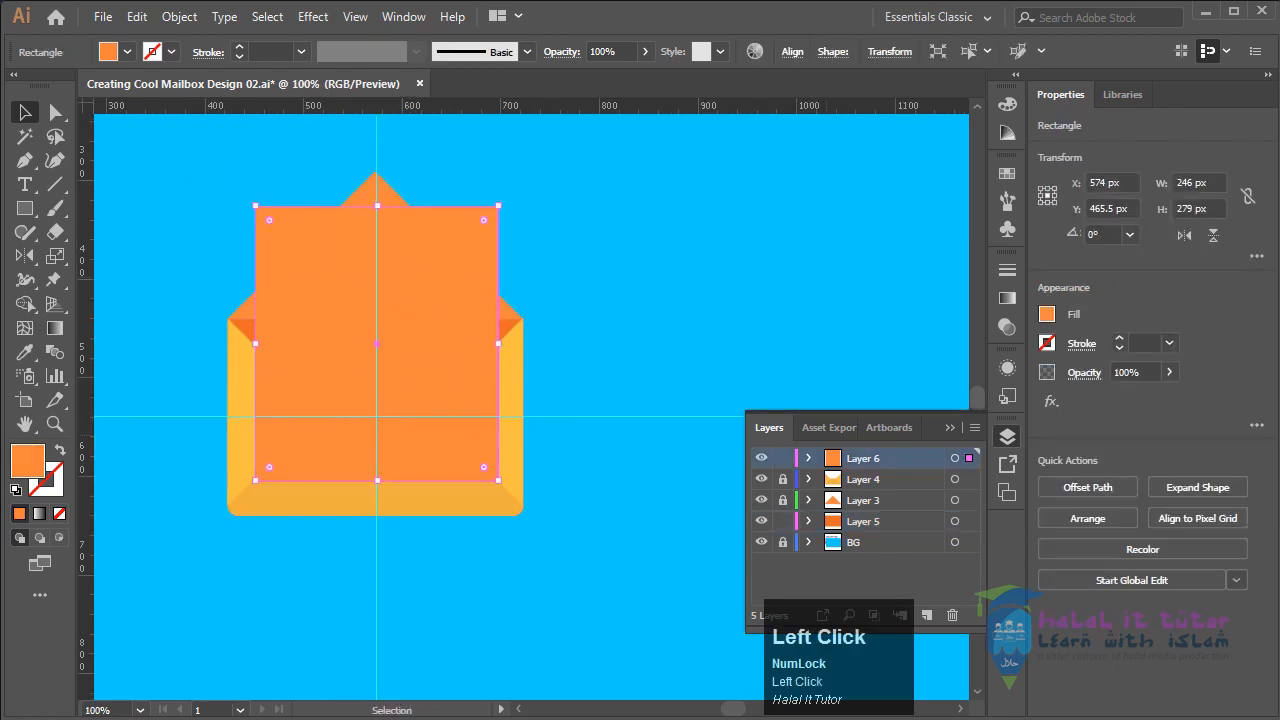
{"action": "left_click_drag", "start_coordinate": [570, 391], "coordinate": [608, 457]}
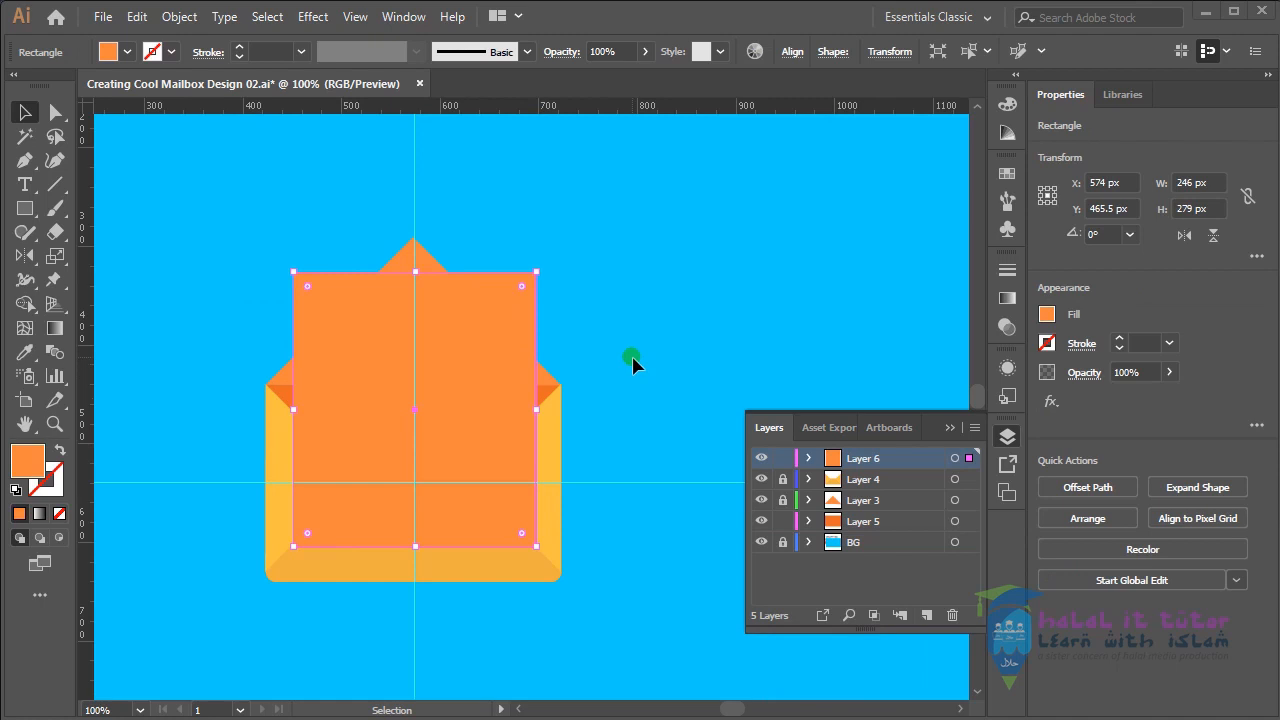
{"action": "left_click_drag", "start_coordinate": [663, 312], "coordinate": [671, 517]}
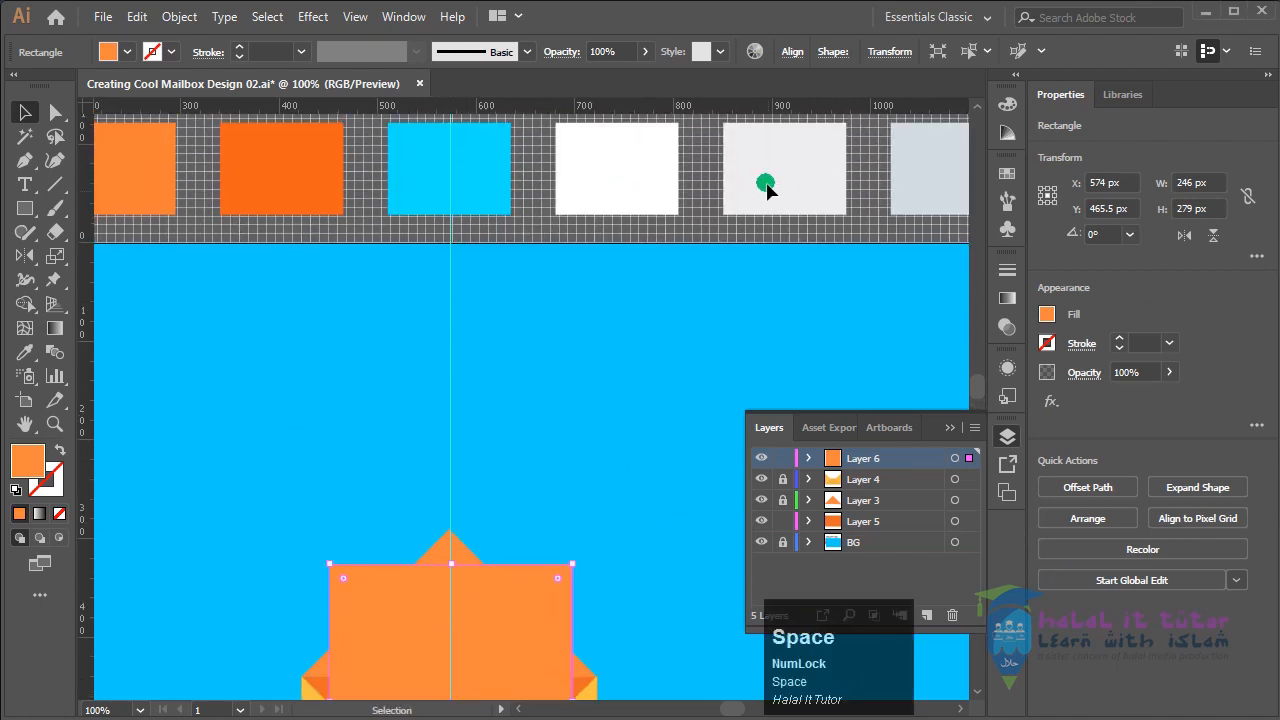
{"action": "left_click_drag", "start_coordinate": [571, 494], "coordinate": [580, 300]}
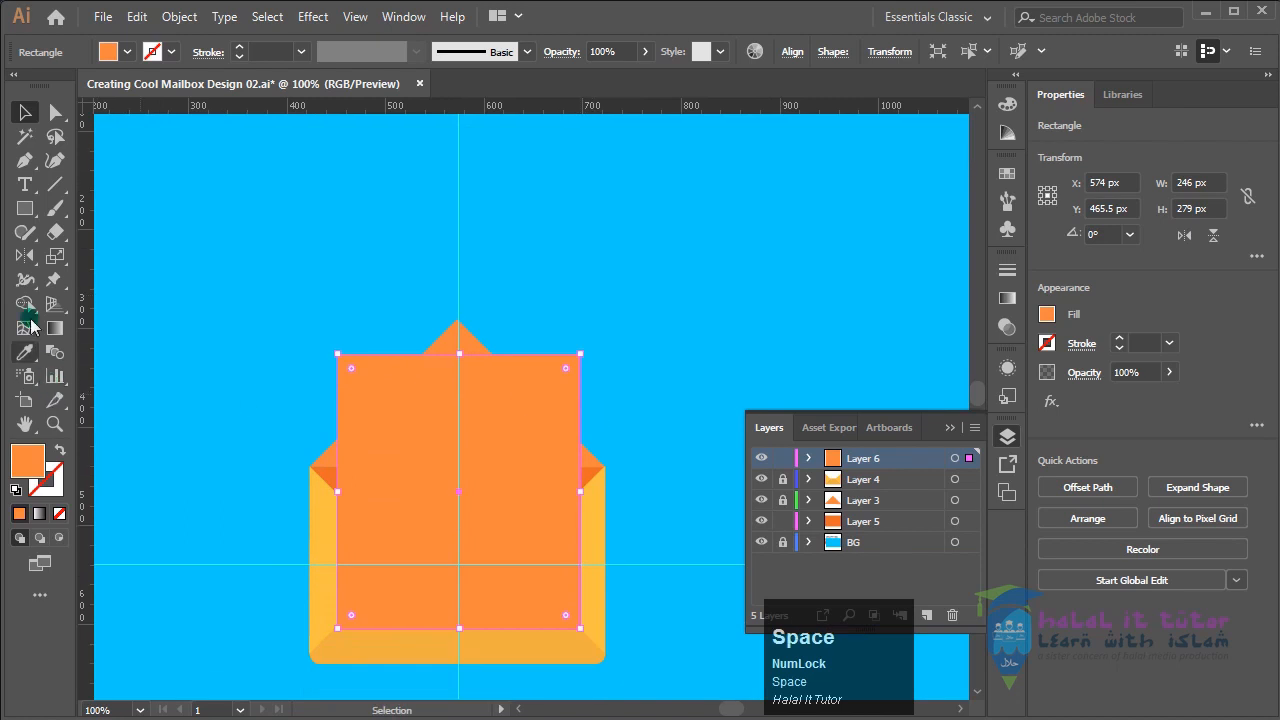
{"action": "left_click", "coordinate": [25, 352]}
{"action": "left_click_drag", "start_coordinate": [646, 249], "coordinate": [612, 433]}
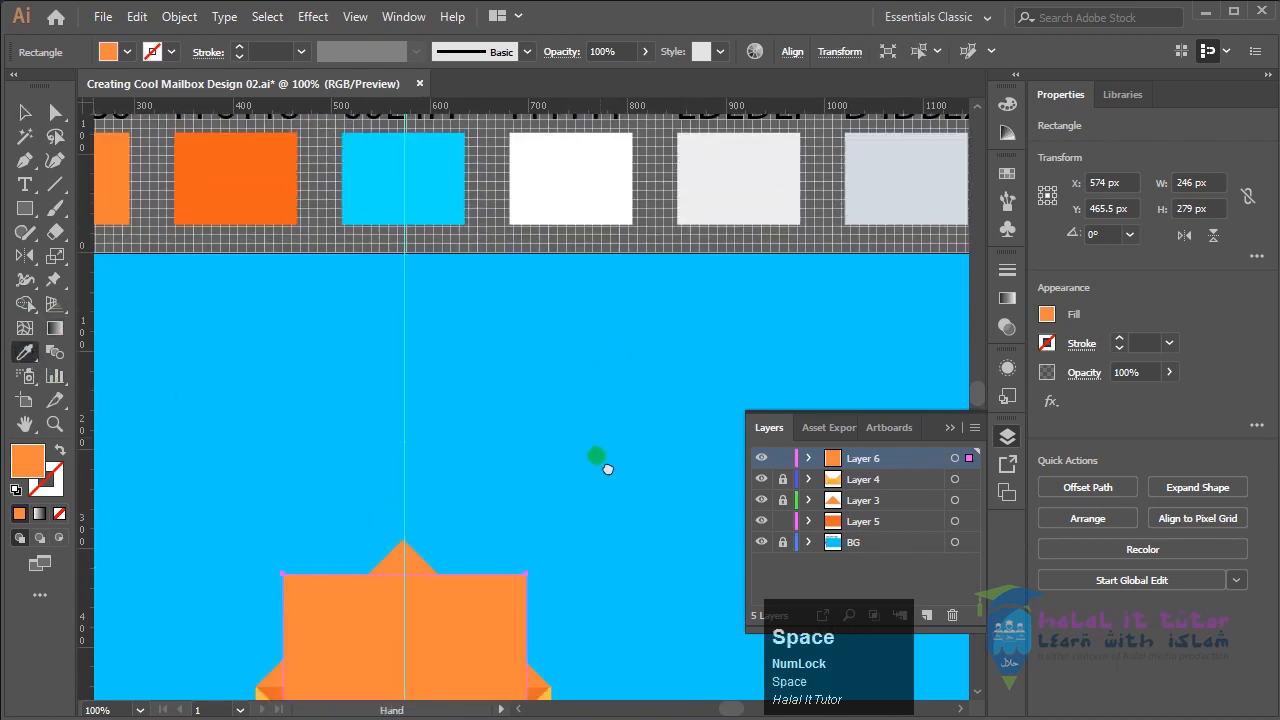
{"action": "left_click", "coordinate": [589, 196]}
{"action": "left_click_drag", "start_coordinate": [549, 514], "coordinate": [587, 275]}
{"action": "left_click", "coordinate": [25, 112]}
{"action": "left_click", "coordinate": [652, 348]}
{"action": "left_click", "coordinate": [510, 378]}
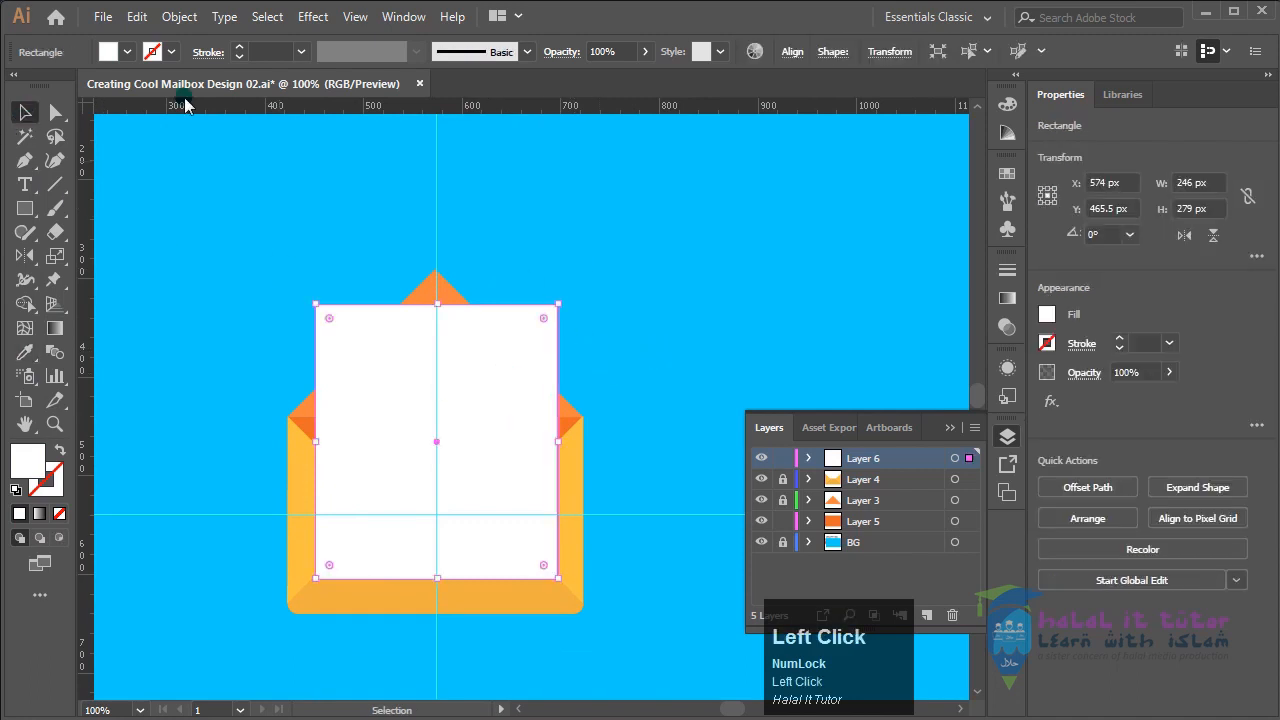
Step: Copy the white letter rectangle, paste it in front, and narrow the copy to the half right of the vertical guide
{"action": "left_click", "coordinate": [137, 16]}
{"action": "left_click", "coordinate": [212, 119]}
{"action": "left_click", "coordinate": [137, 16]}
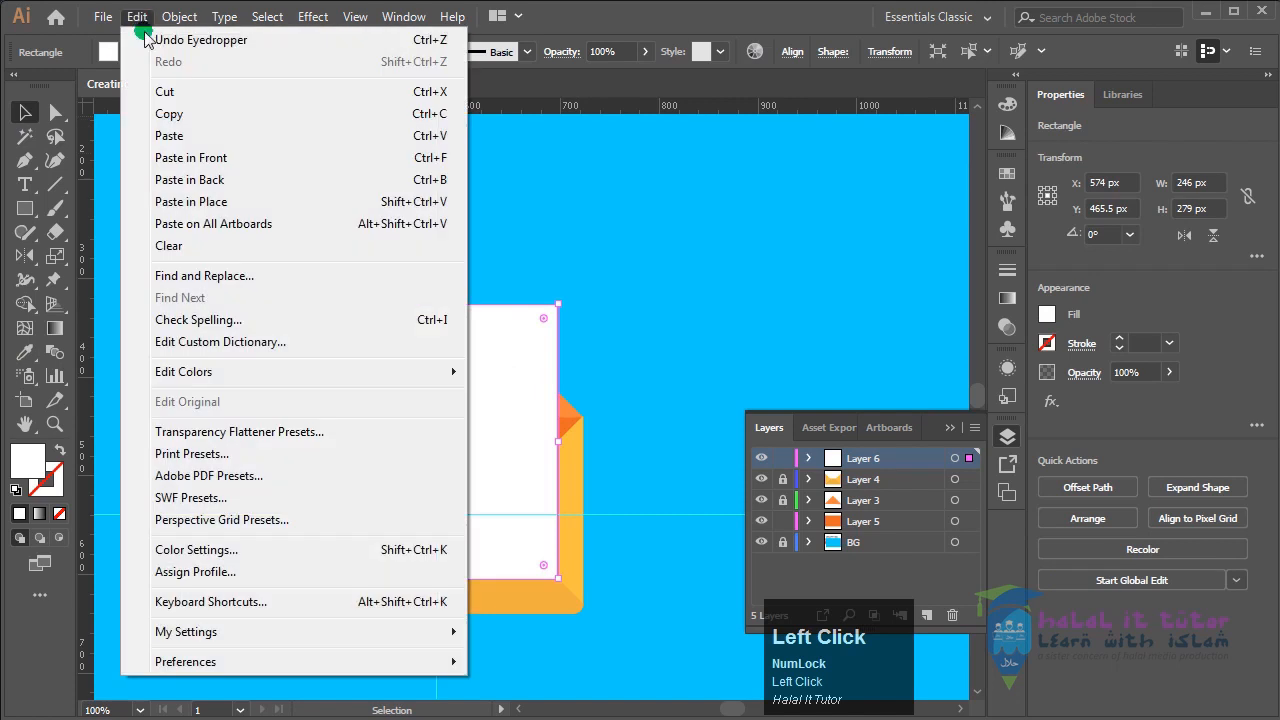
{"action": "left_click", "coordinate": [229, 158]}
{"action": "left_click", "coordinate": [691, 314]}
{"action": "left_click", "coordinate": [507, 401]}
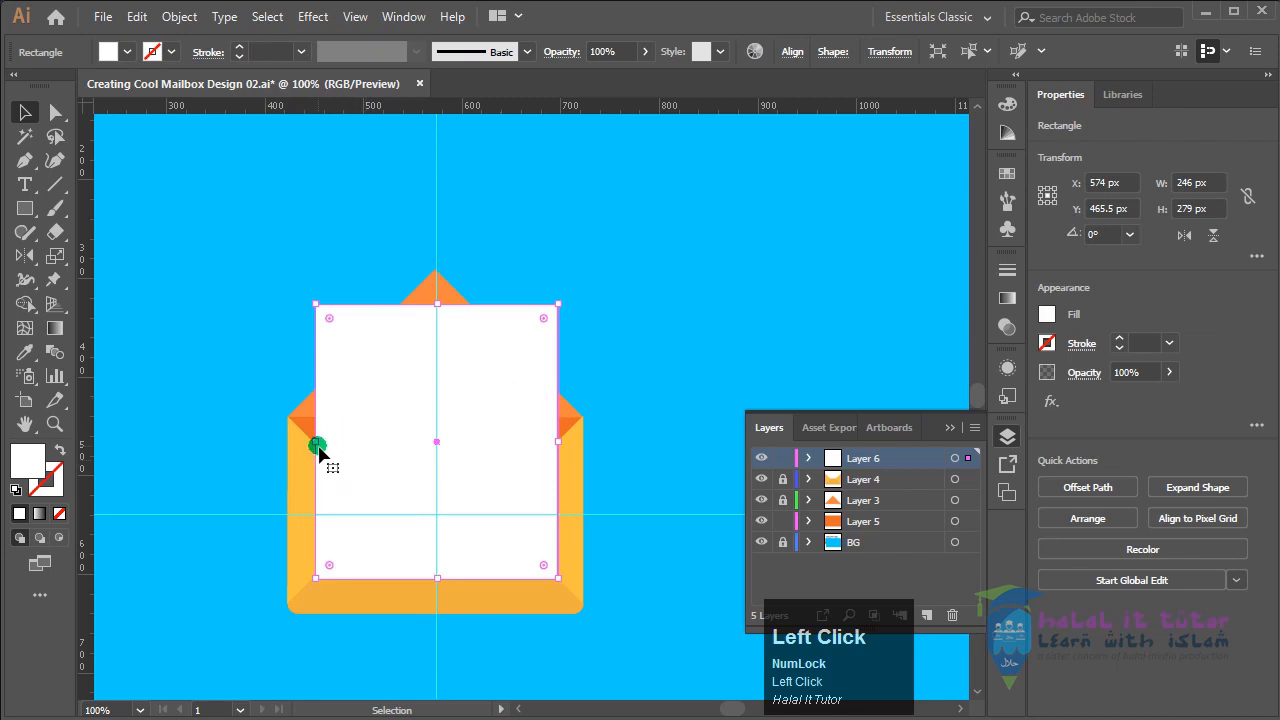
{"action": "left_click_drag", "start_coordinate": [316, 441], "coordinate": [436, 446]}
{"action": "left_click", "coordinate": [656, 375]}
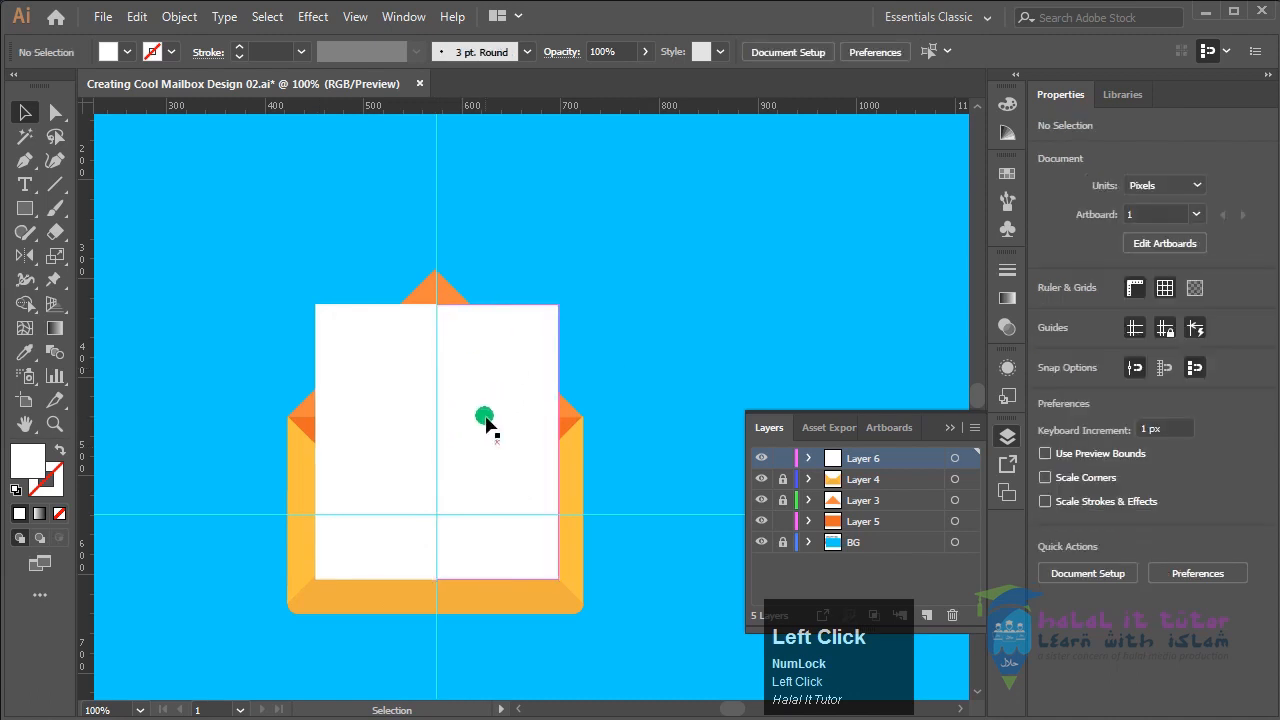
Step: Recolour the letter's right half light grey by sampling the EDEDEF swatch above the artboard, and deselect it
{"action": "left_click", "coordinate": [495, 515]}
{"action": "left_click", "coordinate": [405, 404], "text": "shift"}
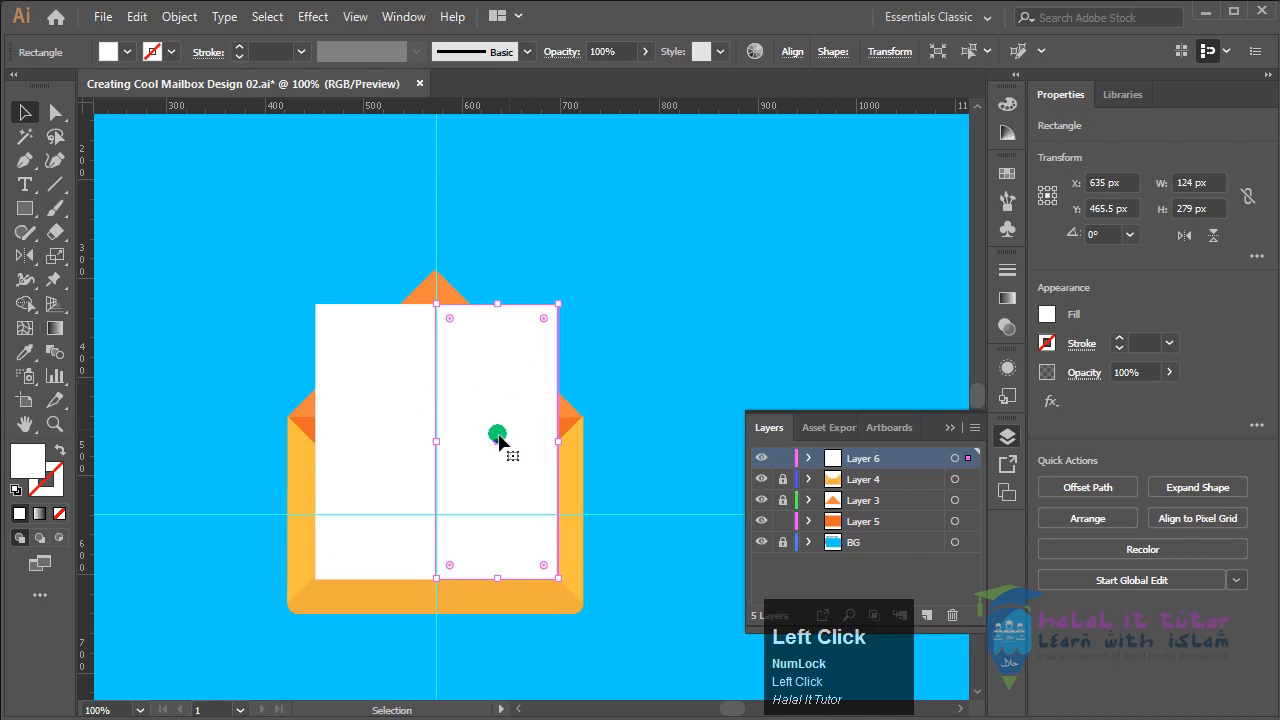
{"action": "left_click", "coordinate": [340, 445], "text": "shift"}
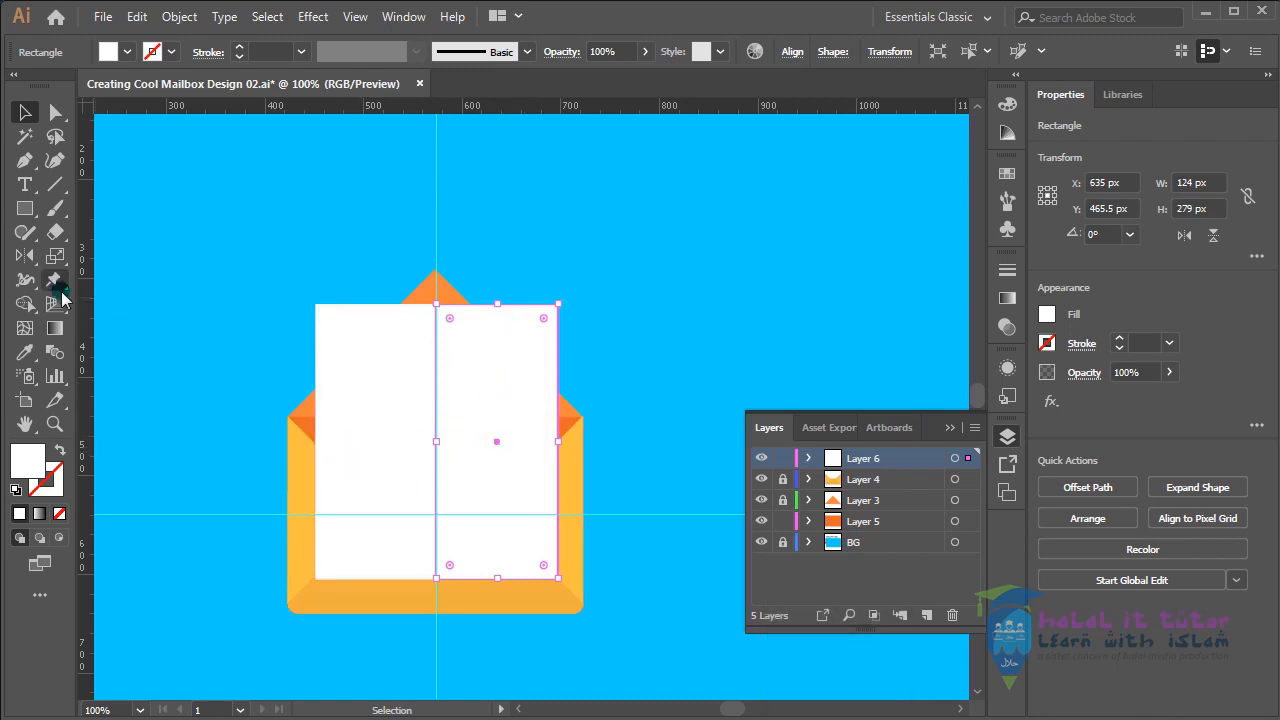
{"action": "left_click", "coordinate": [25, 352]}
{"action": "key", "text": "space"}
{"action": "left_click_drag", "start_coordinate": [746, 268], "coordinate": [652, 549]}
{"action": "left_click", "coordinate": [657, 229]}
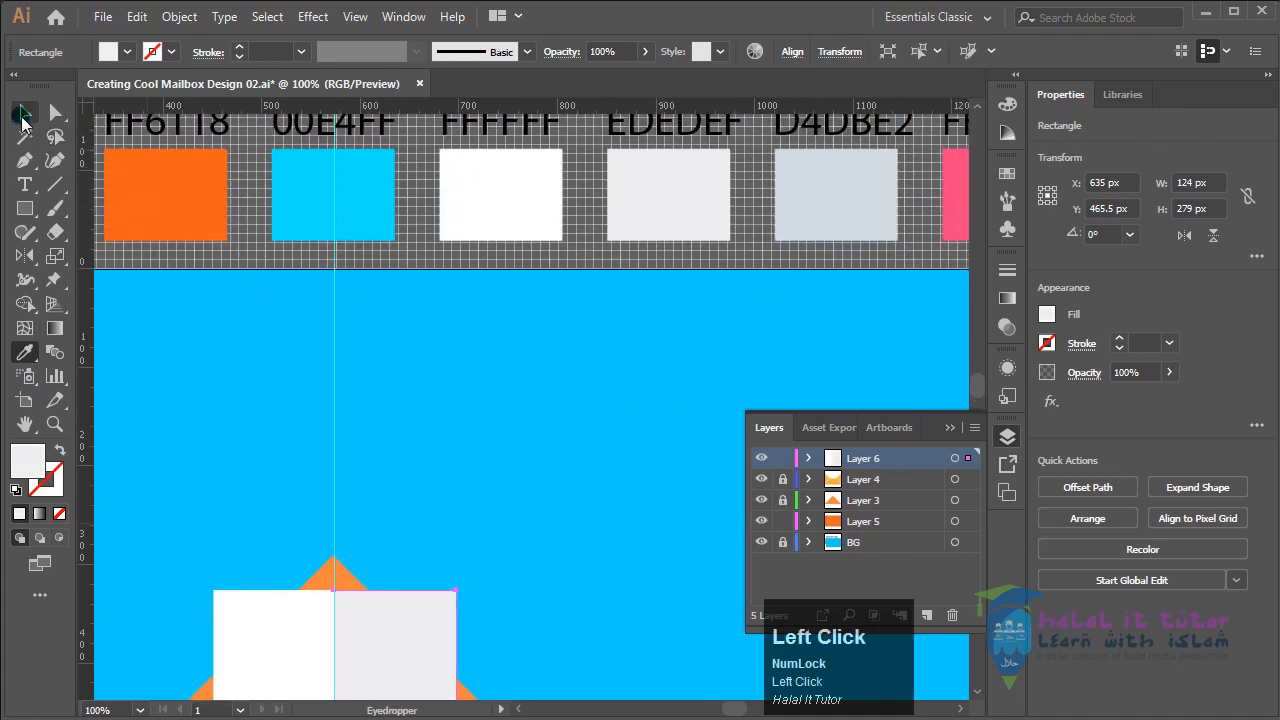
{"action": "left_click", "coordinate": [25, 112]}
{"action": "key", "text": "space"}
{"action": "left_click_drag", "start_coordinate": [600, 630], "coordinate": [641, 354]}
{"action": "left_click", "coordinate": [660, 480]}
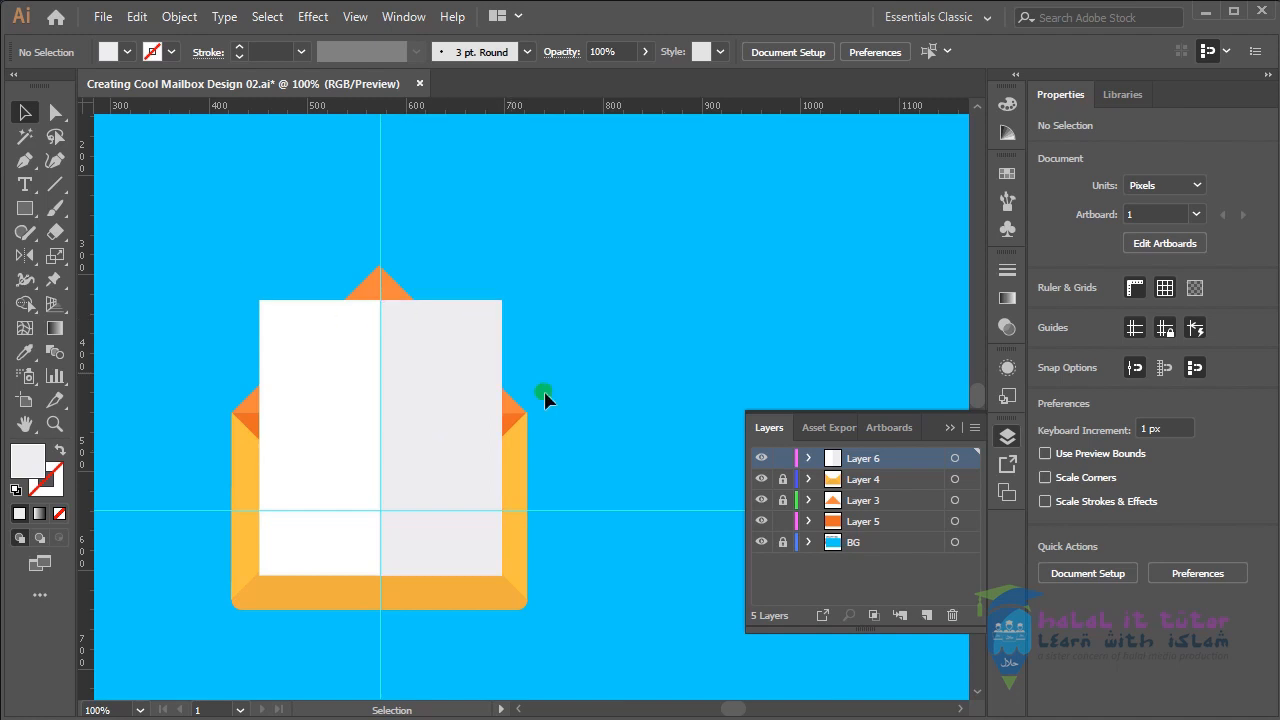
Step: Draw a 23 px square flush with the letter's upper-right corner
{"action": "key", "text": "z"}
{"action": "left_click_drag", "start_coordinate": [455, 275], "coordinate": [603, 440]}
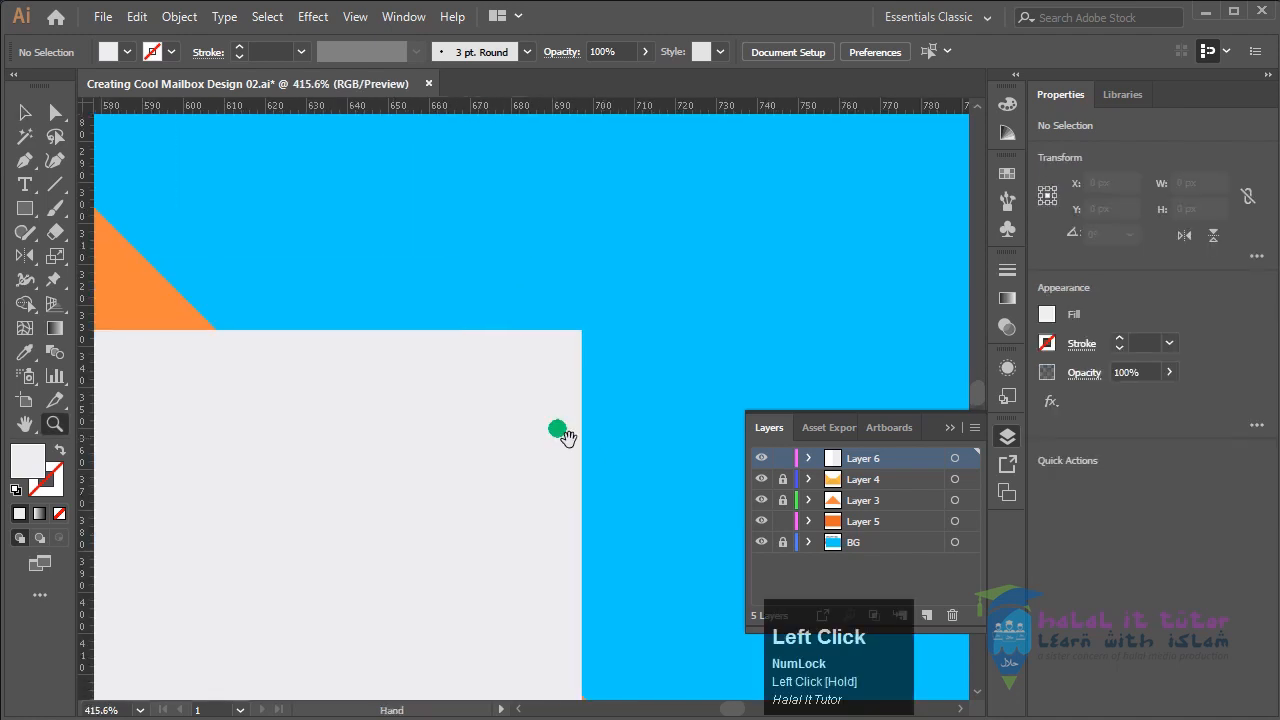
{"action": "key", "text": "space"}
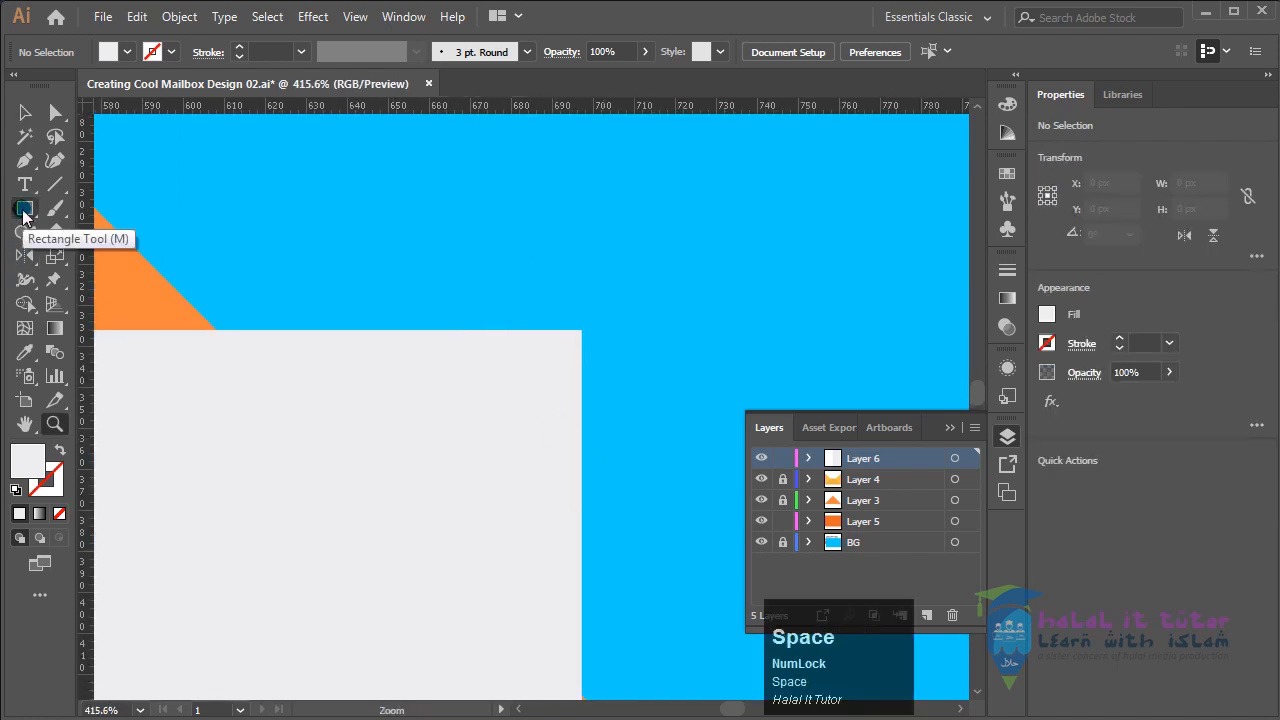
{"action": "left_click", "coordinate": [25, 208]}
{"action": "left_click_drag", "start_coordinate": [509, 330], "coordinate": [581, 424]}
{"action": "key", "text": "space"}
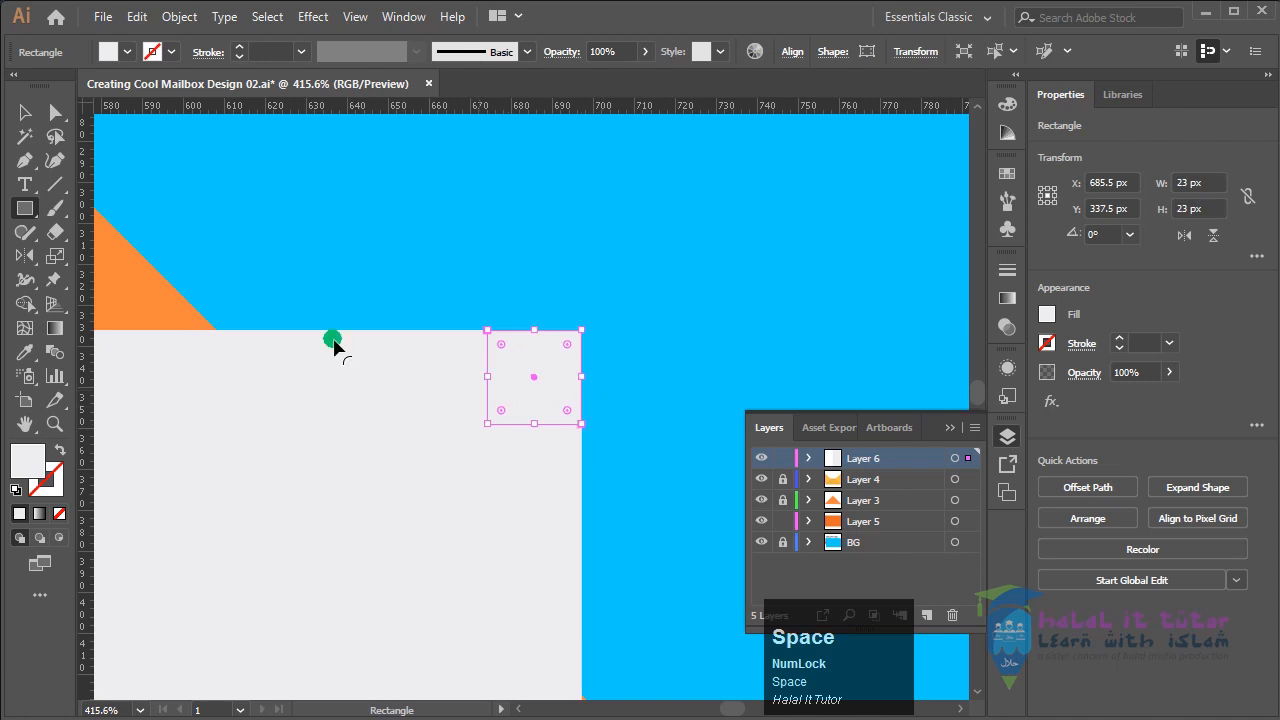
Step: Recolour the small corner square by sampling the D4DBE2 swatch above the artboard, and deselect it
{"action": "left_click", "coordinate": [25, 113]}
{"action": "left_click_drag", "start_coordinate": [707, 284], "coordinate": [578, 505]}
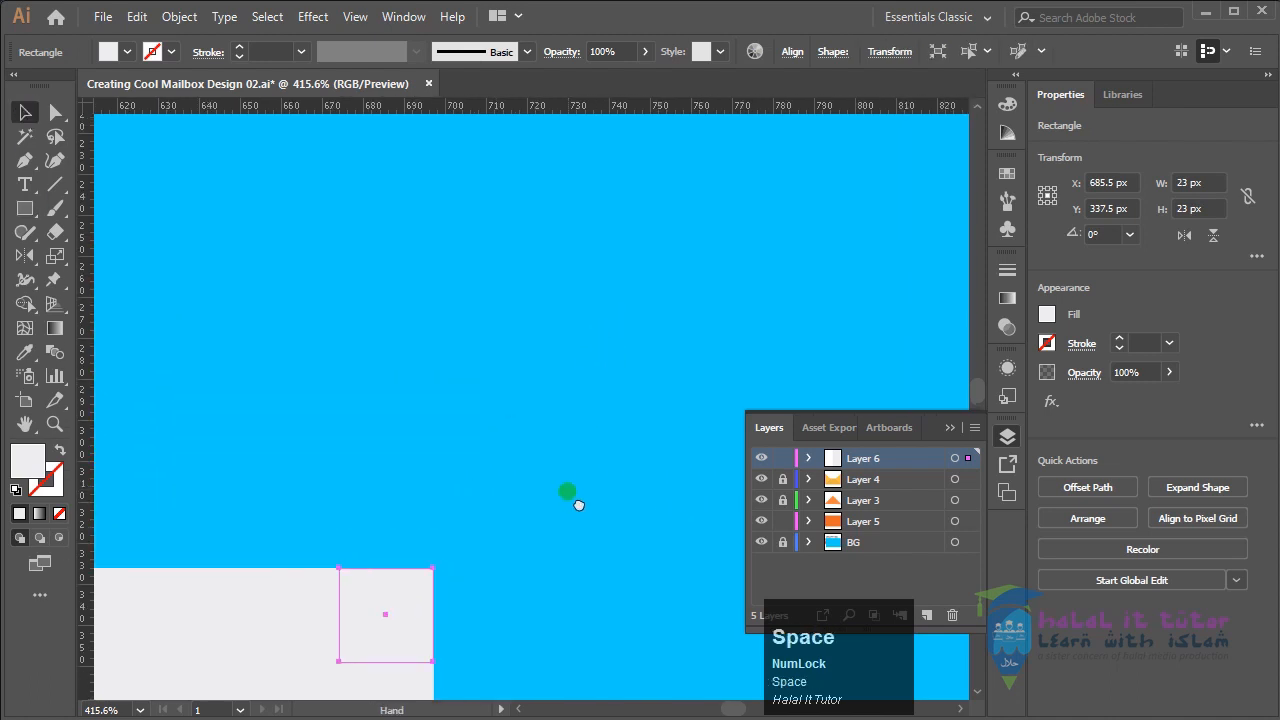
{"action": "left_click_drag", "start_coordinate": [648, 283], "coordinate": [660, 320]}
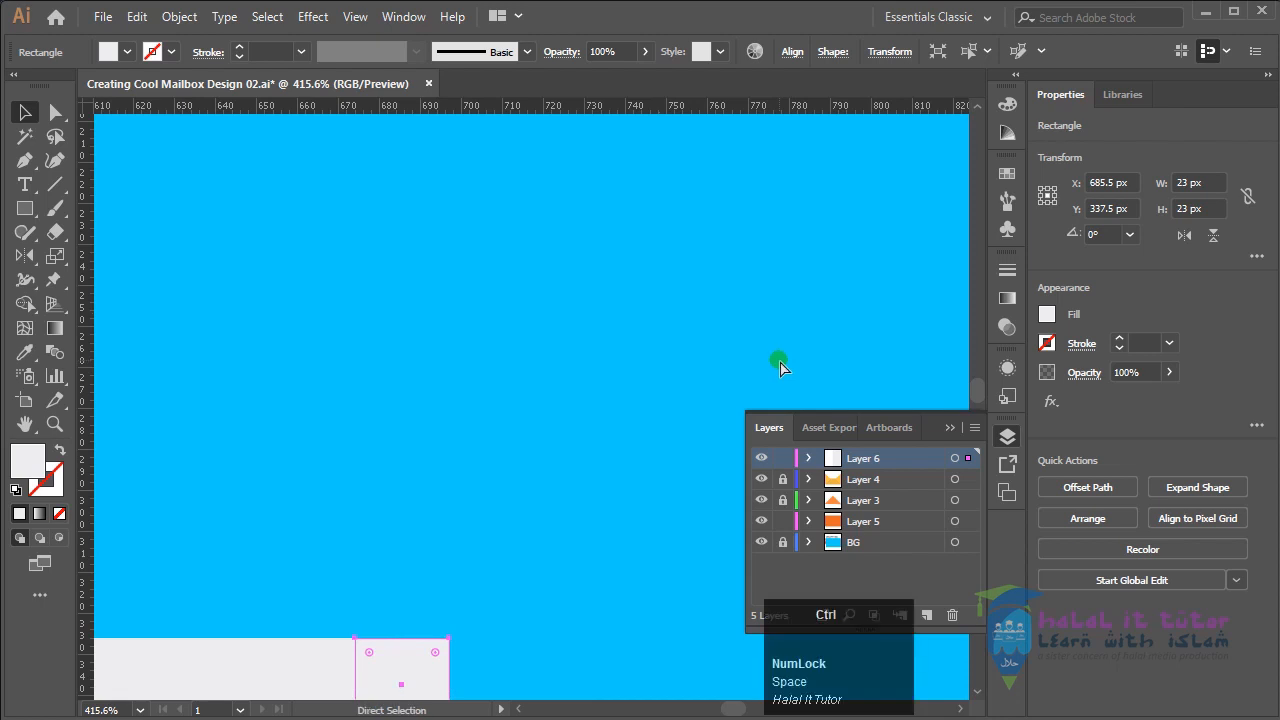
{"action": "key", "text": "ctrl+minus"}
{"action": "key", "text": "ctrl+minus"}
{"action": "key", "text": "ctrl+minus"}
{"action": "key", "text": "ctrl+minus"}
{"action": "key", "text": "ctrl+minus"}
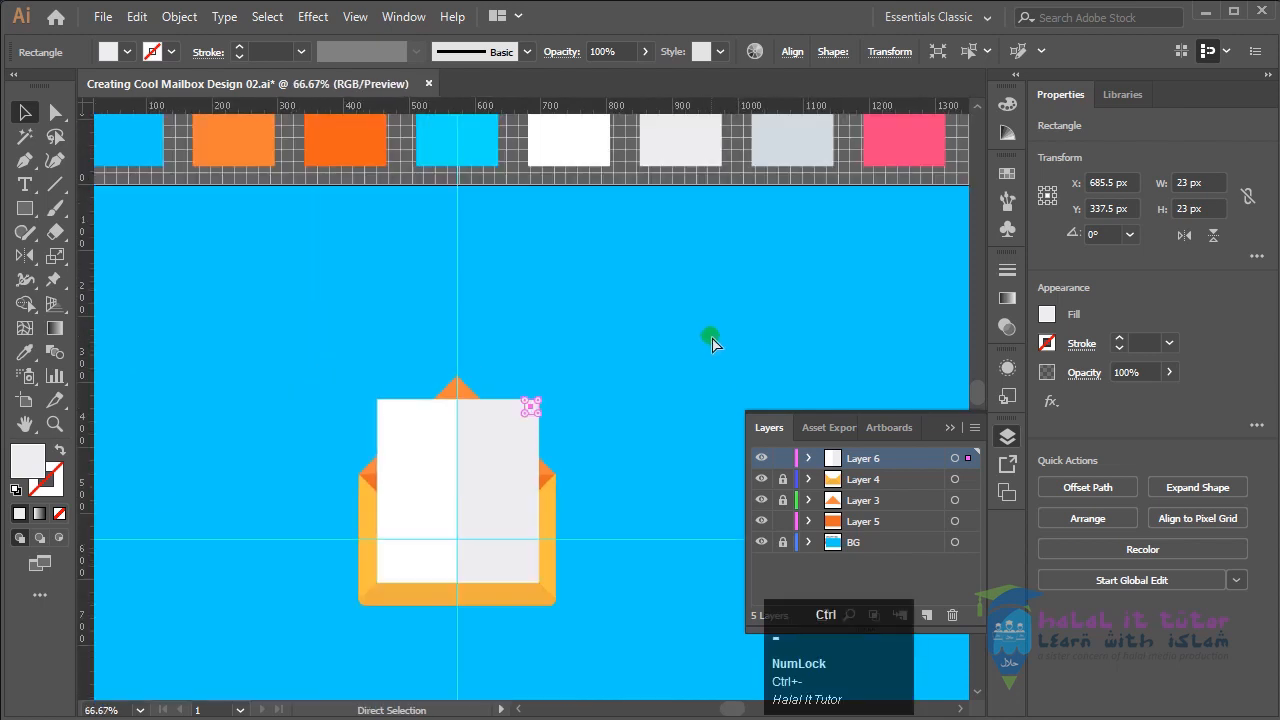
{"action": "left_click_drag", "start_coordinate": [686, 286], "coordinate": [655, 327]}
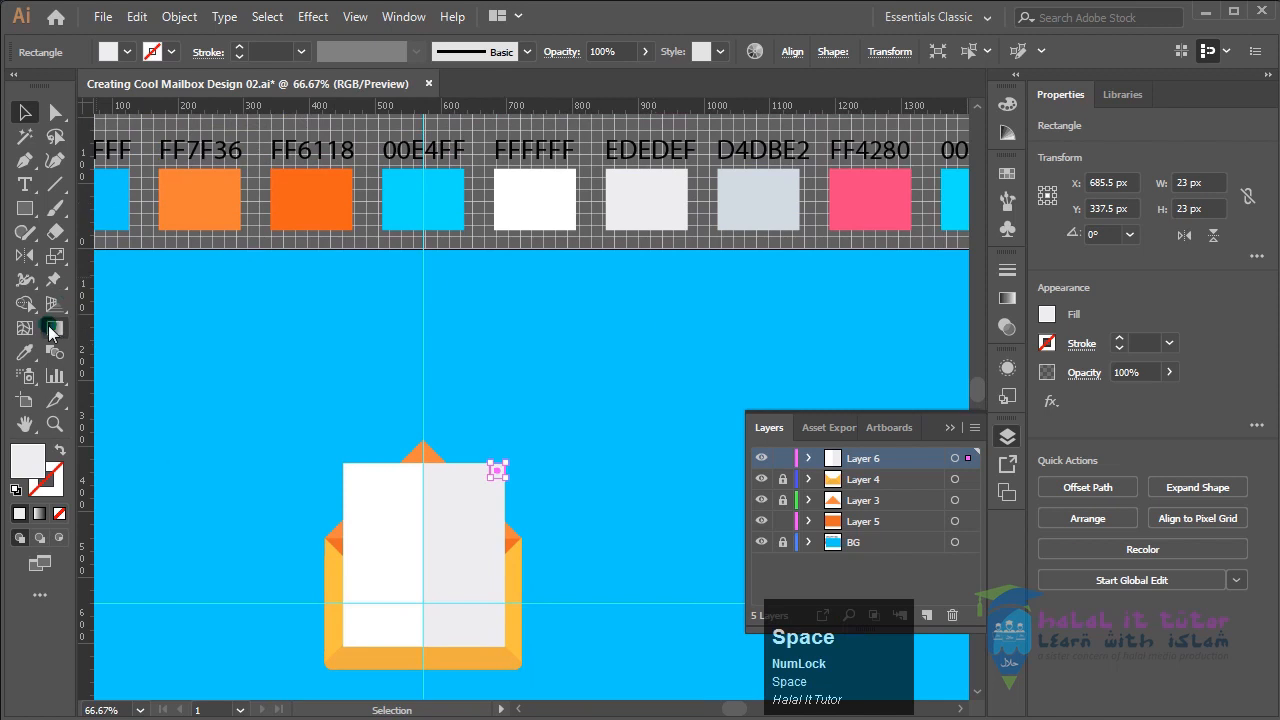
{"action": "left_click", "coordinate": [24, 352]}
{"action": "left_click", "coordinate": [772, 216]}
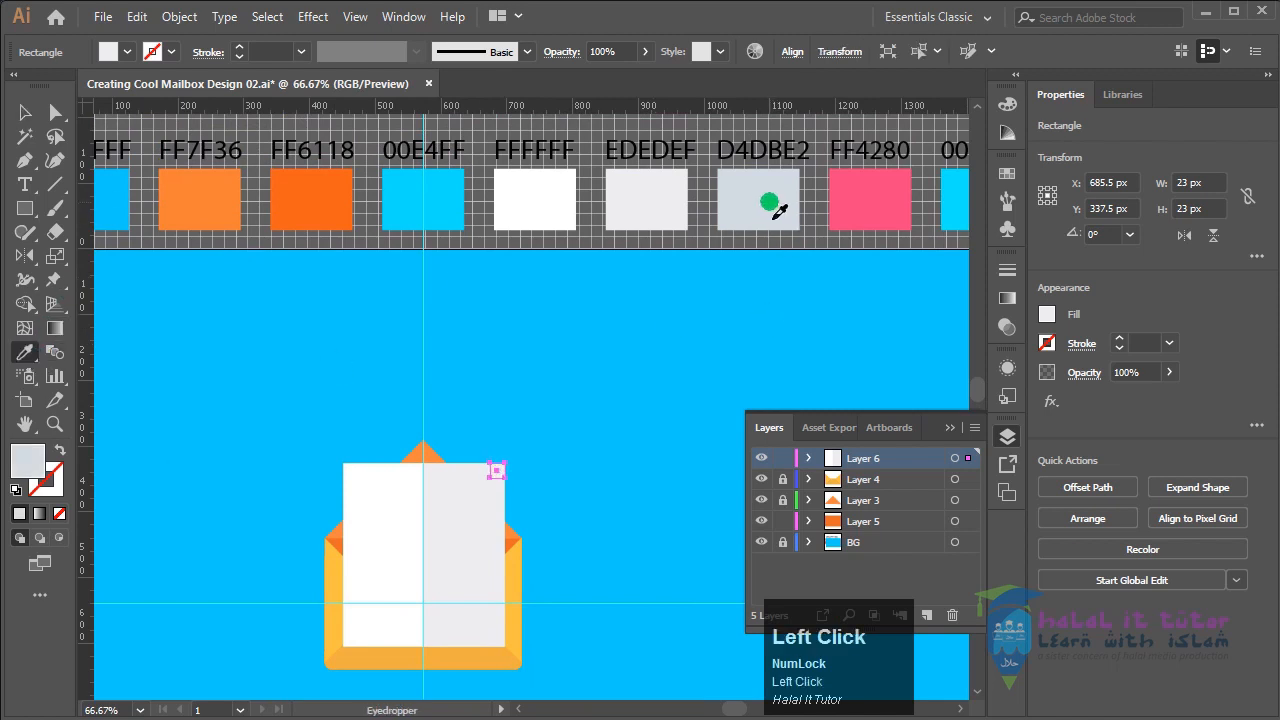
{"action": "left_click", "coordinate": [39, 117]}
{"action": "left_click", "coordinate": [630, 416]}
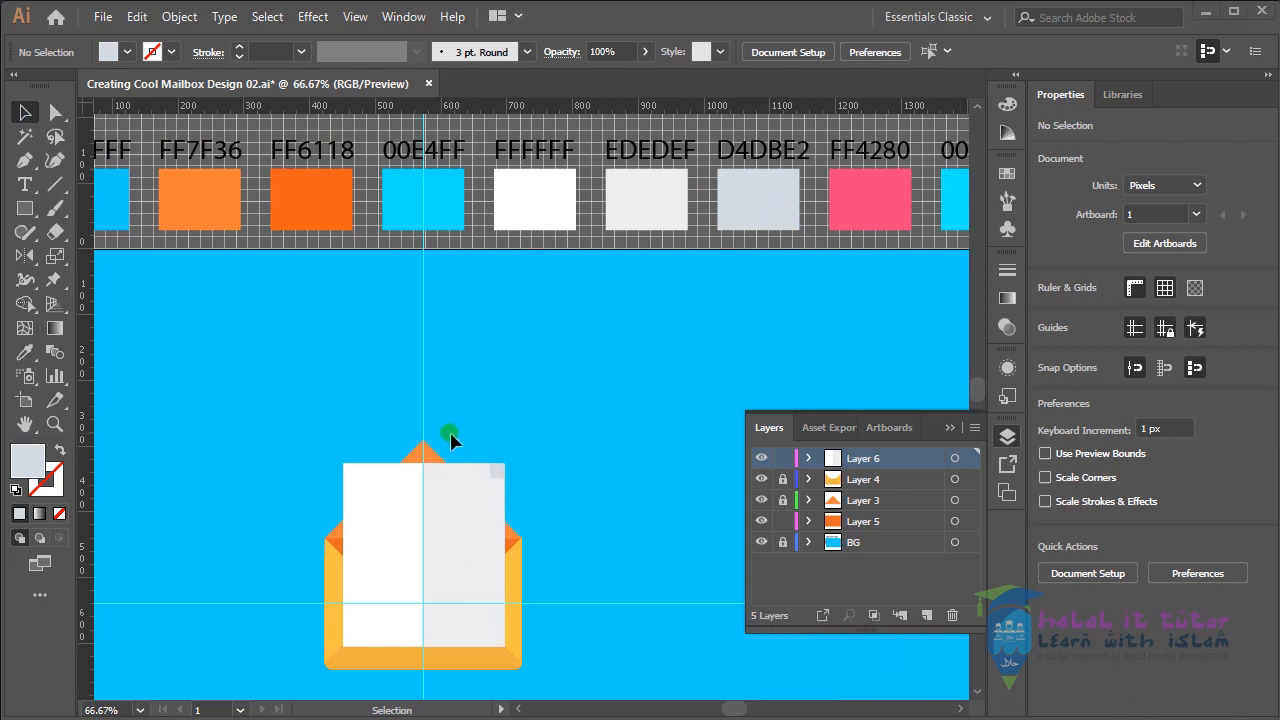
Step: Remove the upper-right anchor point of the small corner square with the Pen tool, turning it into a folded-corner triangle
{"action": "key", "text": "z"}
{"action": "left_click_drag", "start_coordinate": [462, 432], "coordinate": [550, 520]}
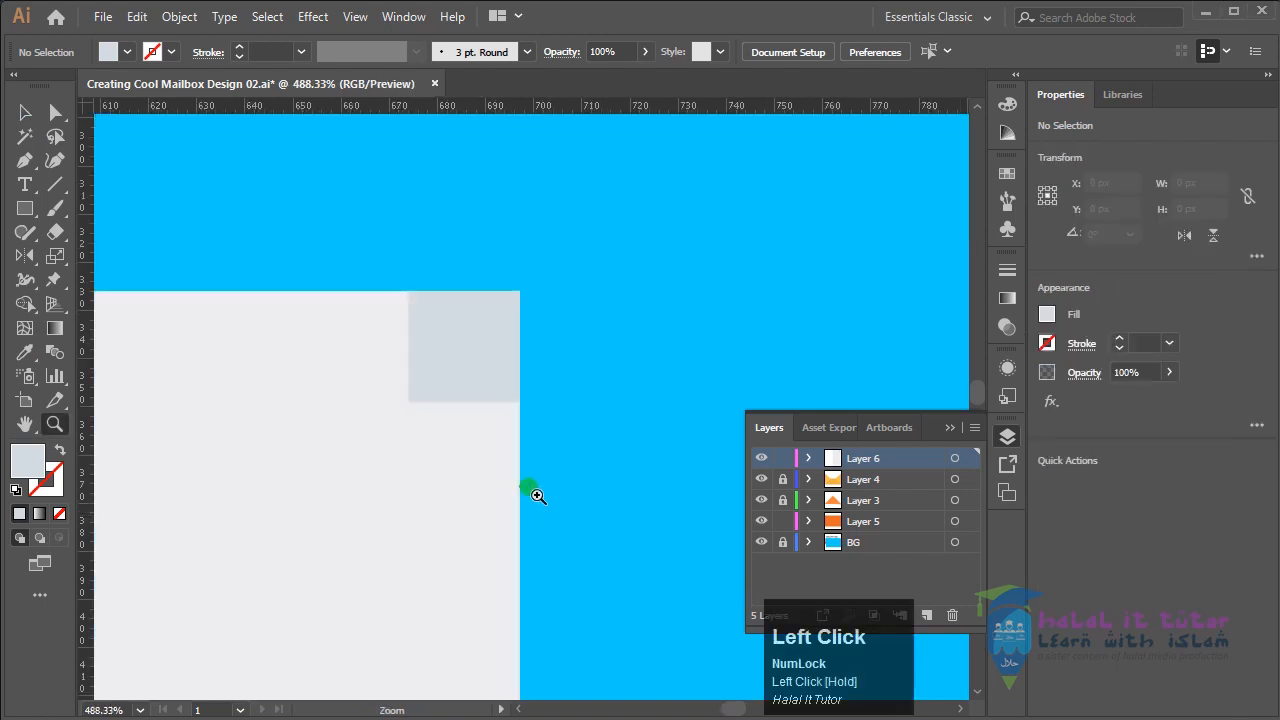
{"action": "left_click_drag", "start_coordinate": [457, 442], "coordinate": [437, 488]}
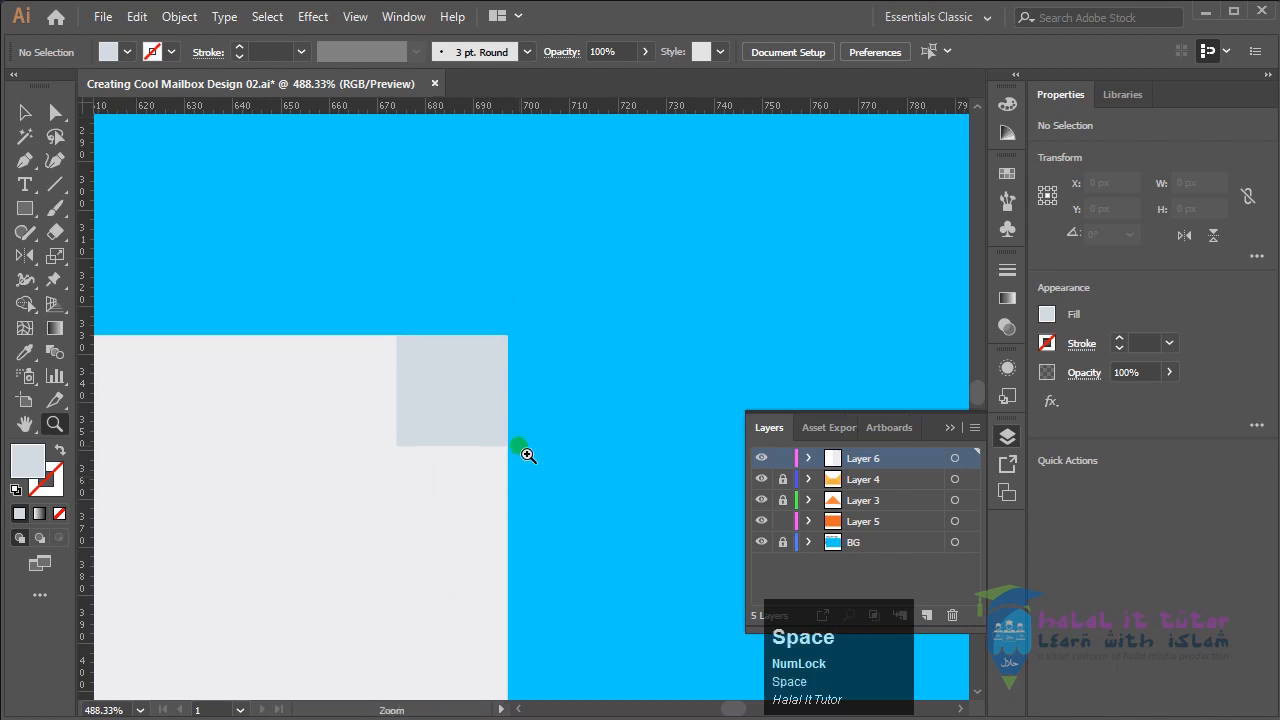
{"action": "key", "text": "a"}
{"action": "left_click", "coordinate": [463, 417]}
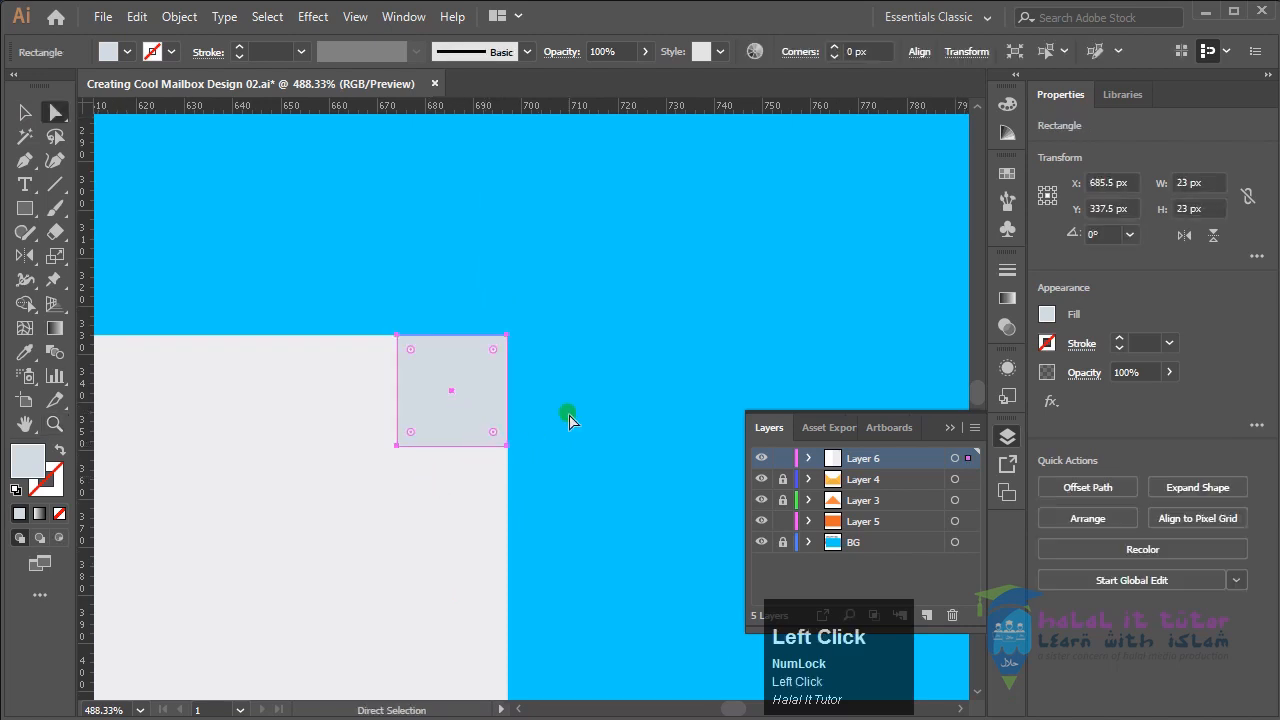
{"action": "left_click", "coordinate": [507, 336]}
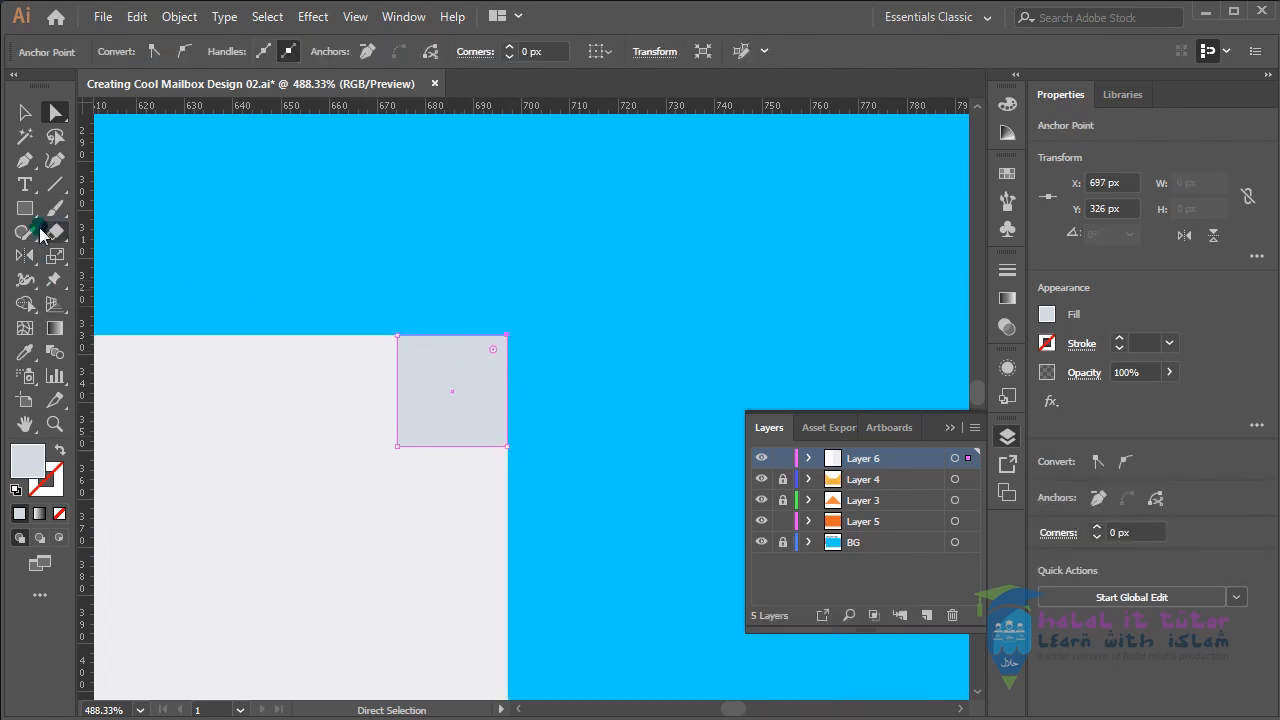
{"action": "left_click", "coordinate": [42, 172]}
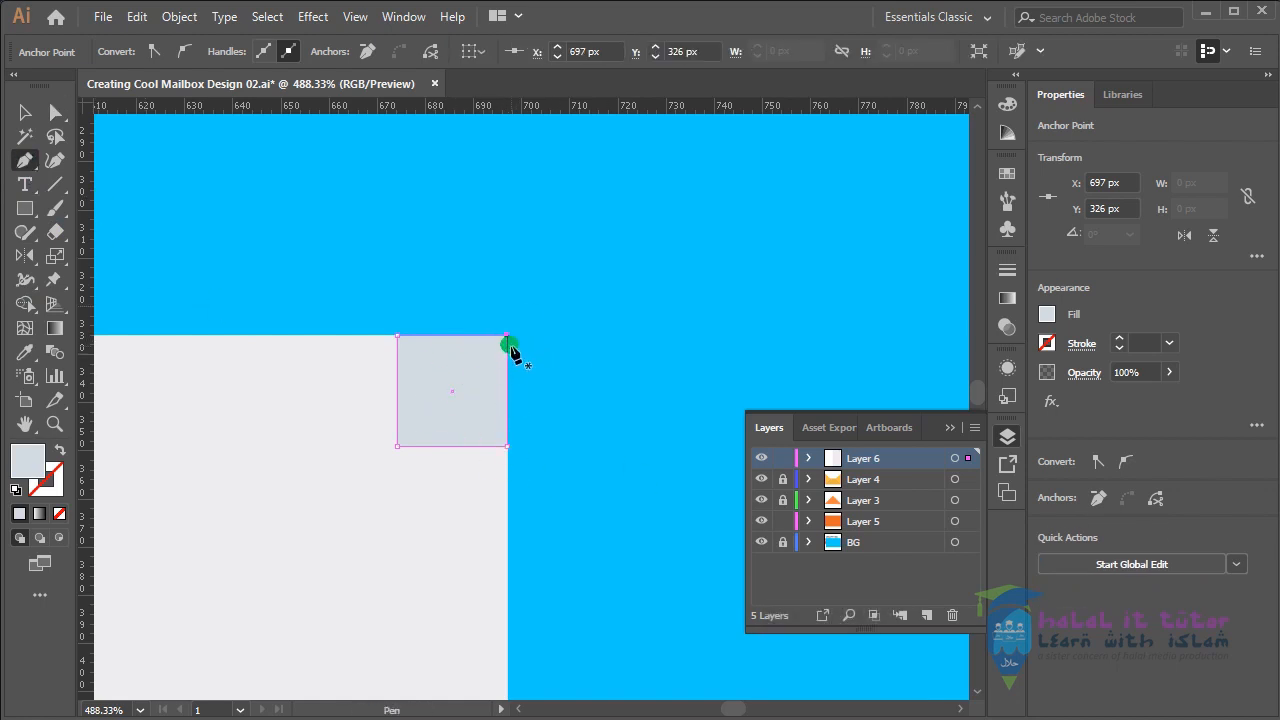
{"action": "left_click", "coordinate": [24, 114]}
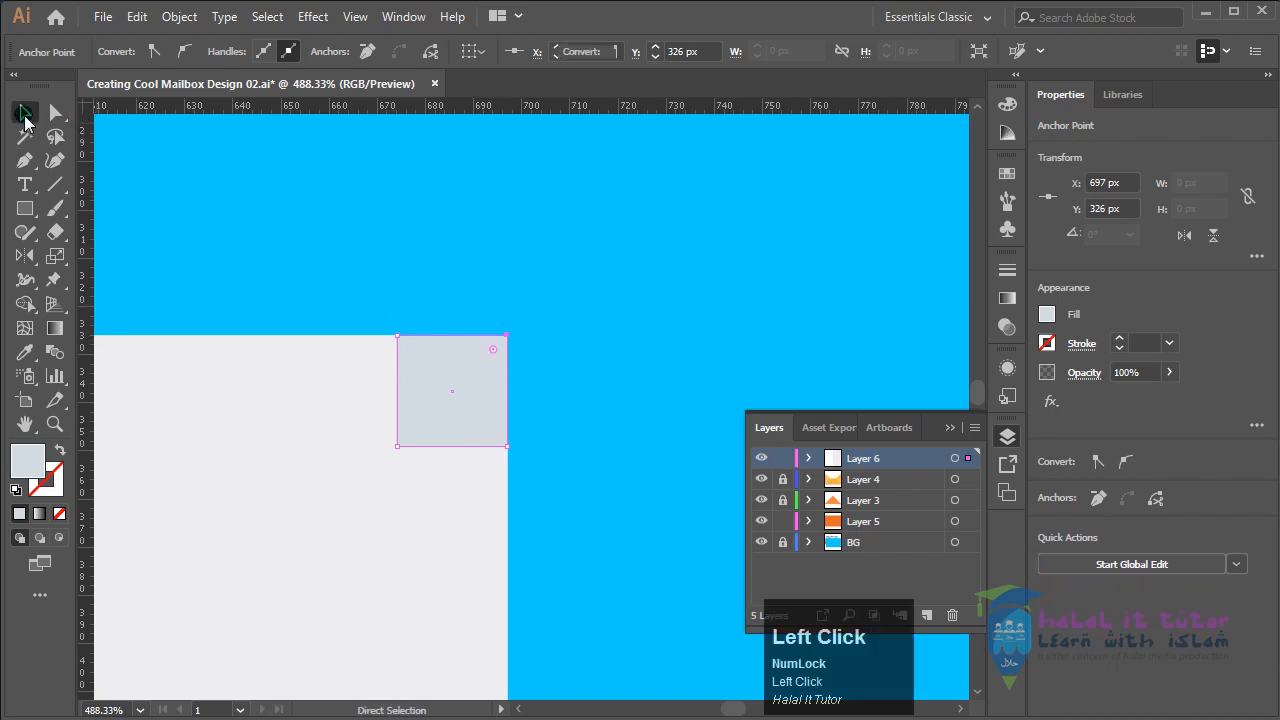
{"action": "left_click", "coordinate": [571, 297]}
{"action": "left_click", "coordinate": [480, 415]}
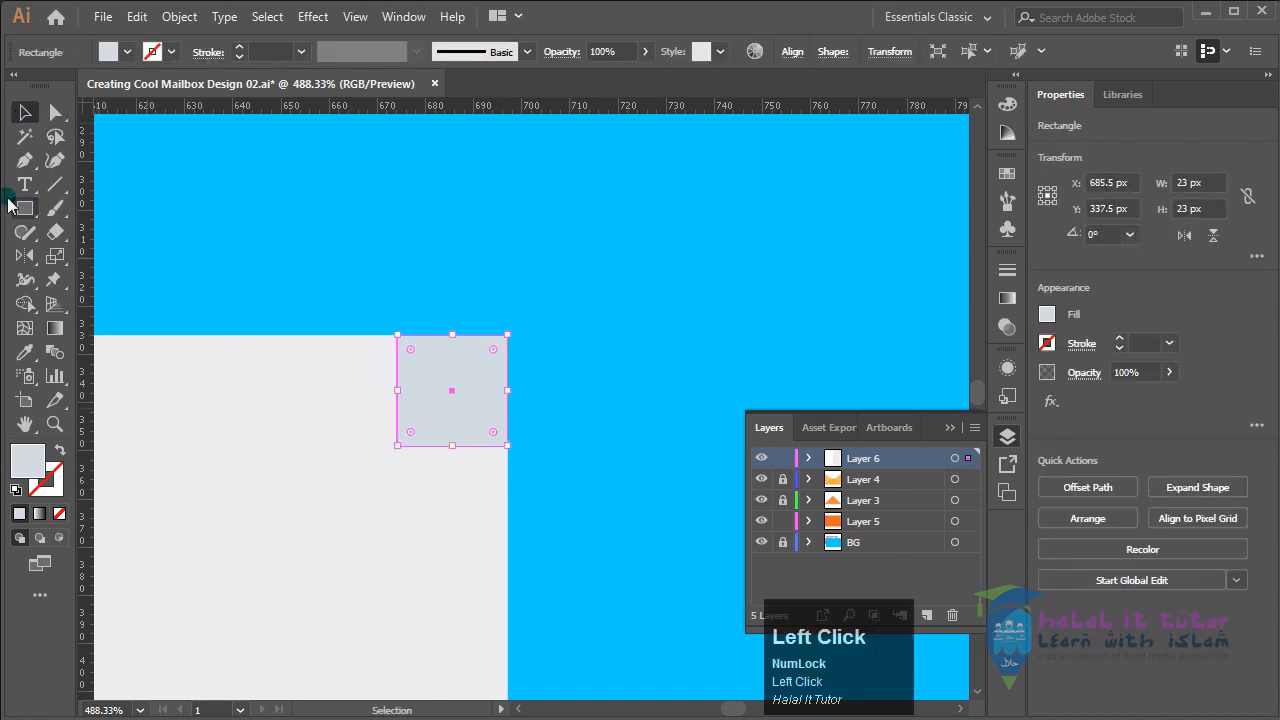
{"action": "left_click", "coordinate": [23, 164]}
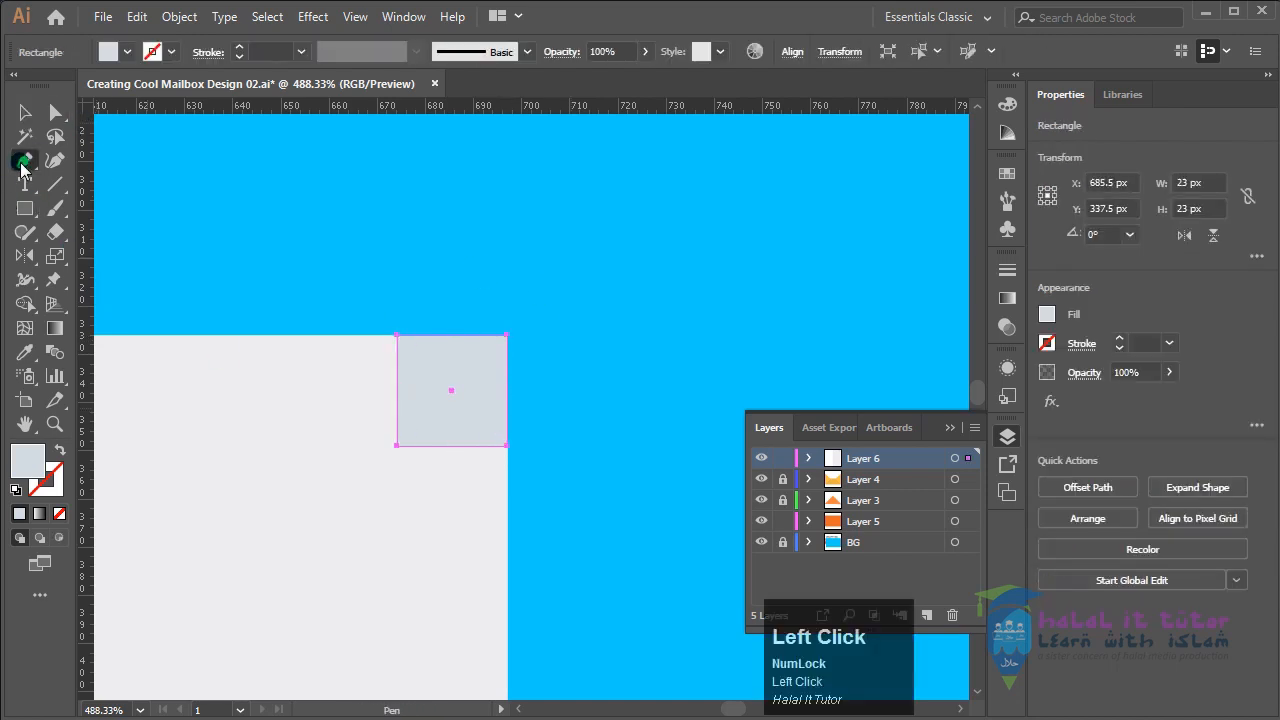
{"action": "left_click", "coordinate": [511, 336]}
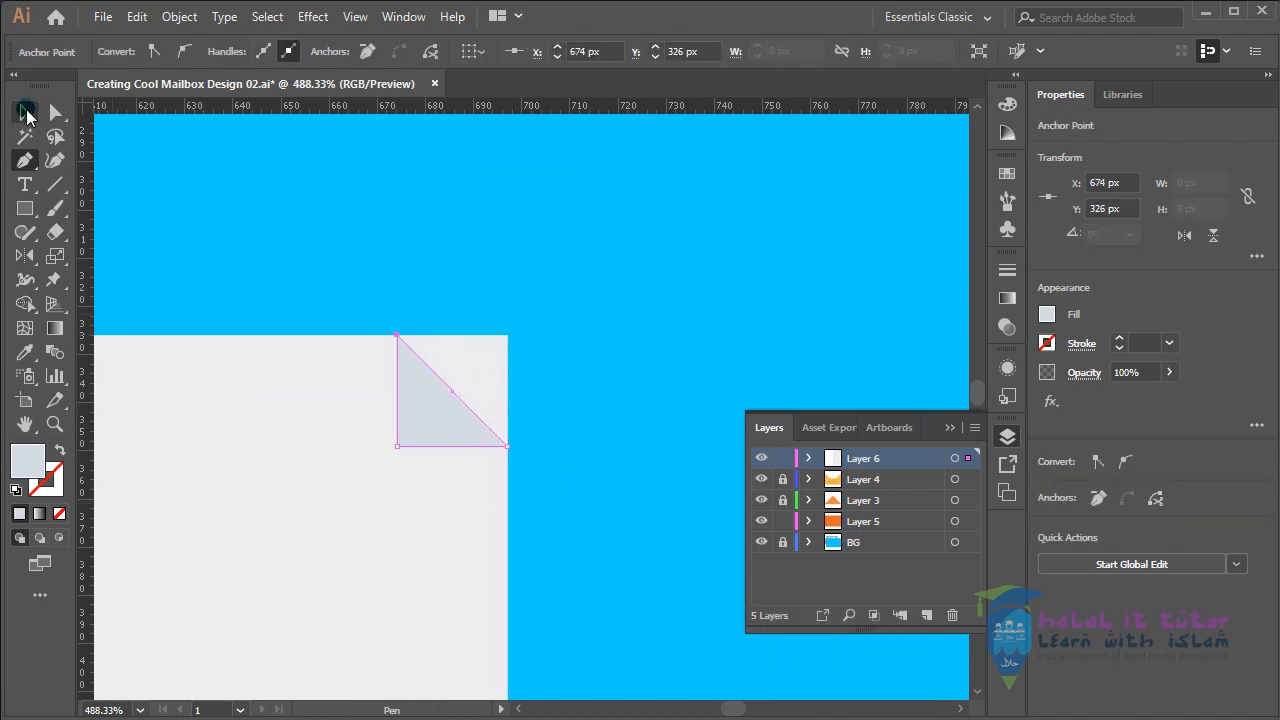
{"action": "left_click", "coordinate": [27, 113]}
Step: Add anchor points to the letter's grey half on its right and top edges, close to the two ends of the fold's diagonal
{"action": "left_click", "coordinate": [481, 373]}
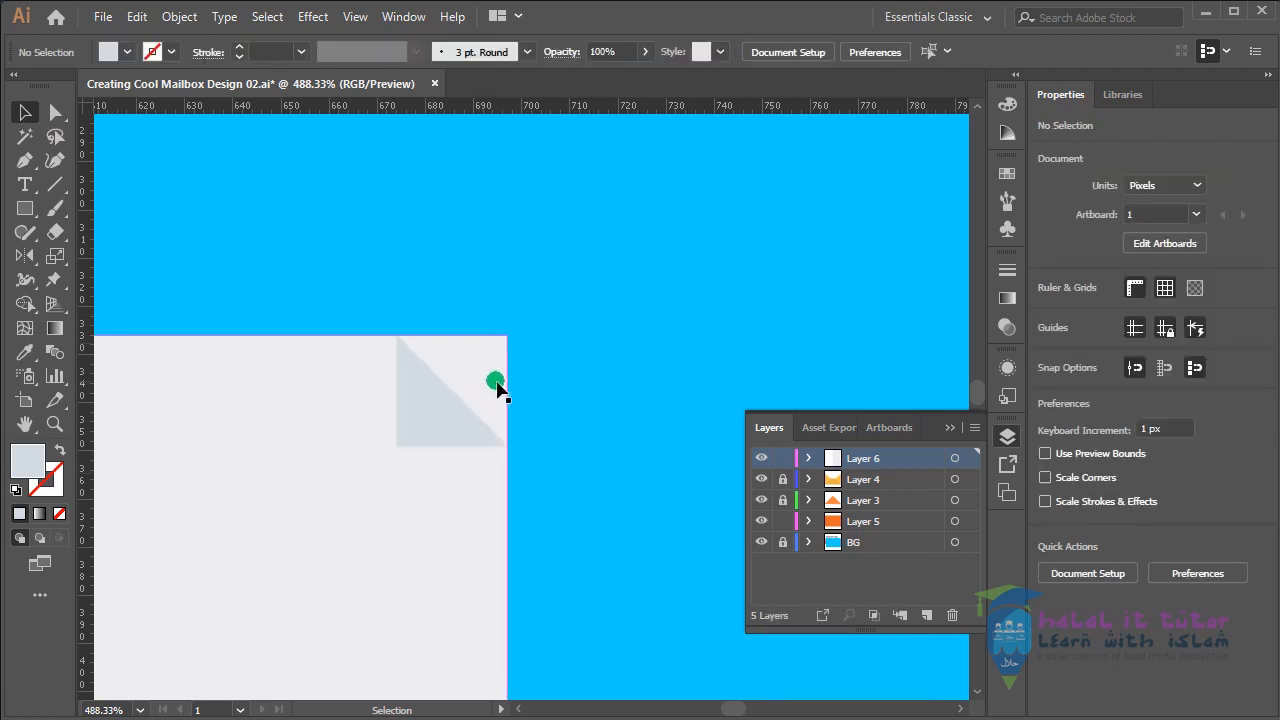
{"action": "left_click", "coordinate": [509, 385]}
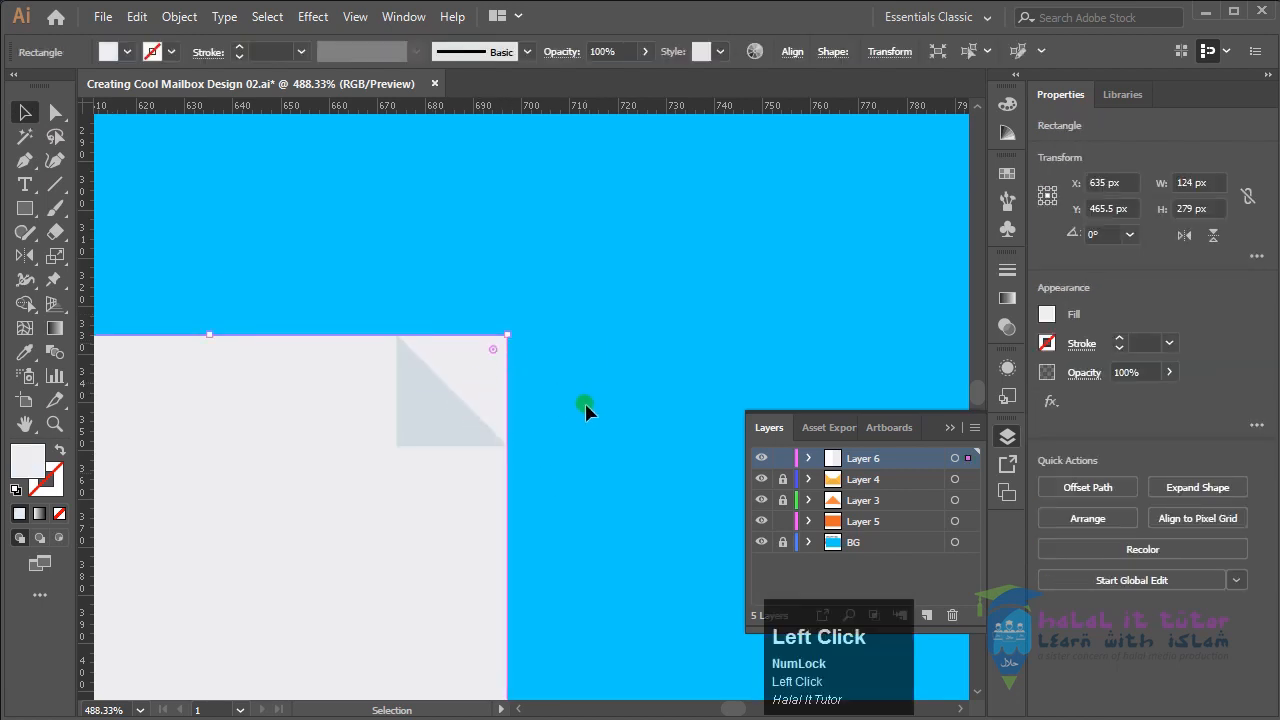
{"action": "key", "text": "z"}
{"action": "left_click_drag", "start_coordinate": [380, 303], "coordinate": [586, 514]}
{"action": "key", "text": "space"}
{"action": "left_click_drag", "start_coordinate": [703, 431], "coordinate": [695, 458]}
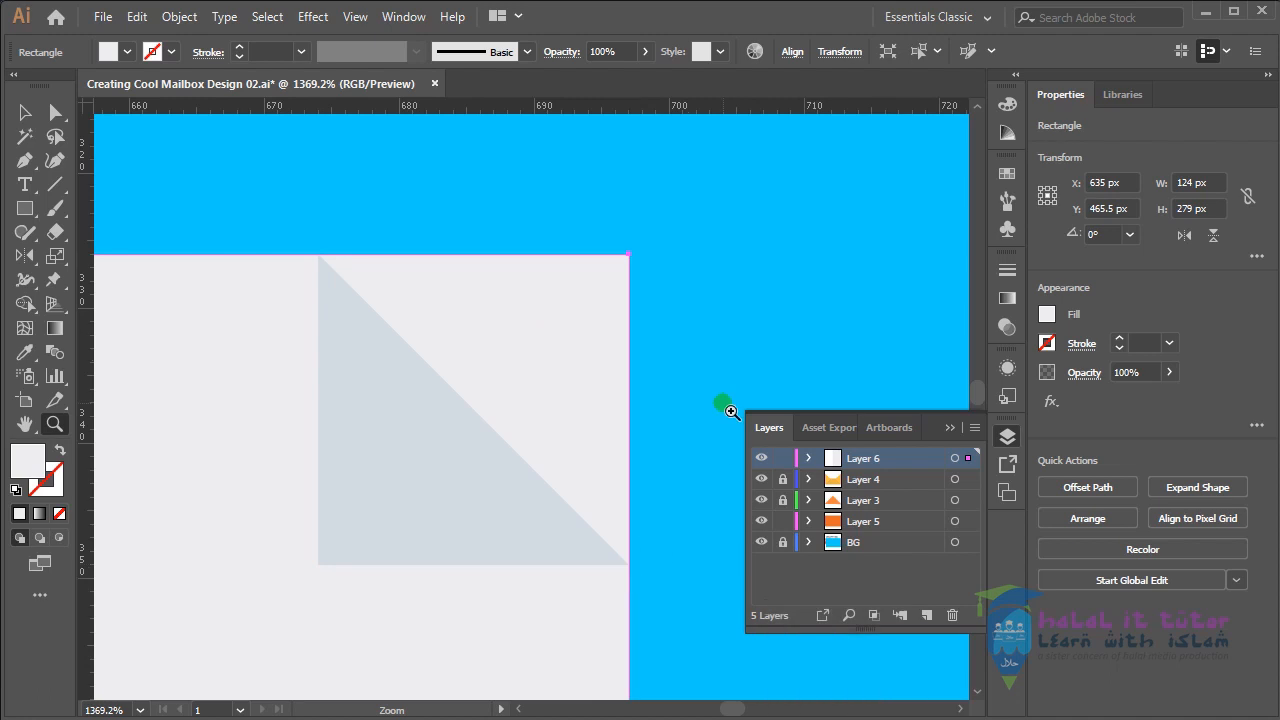
{"action": "left_click", "coordinate": [64, 116]}
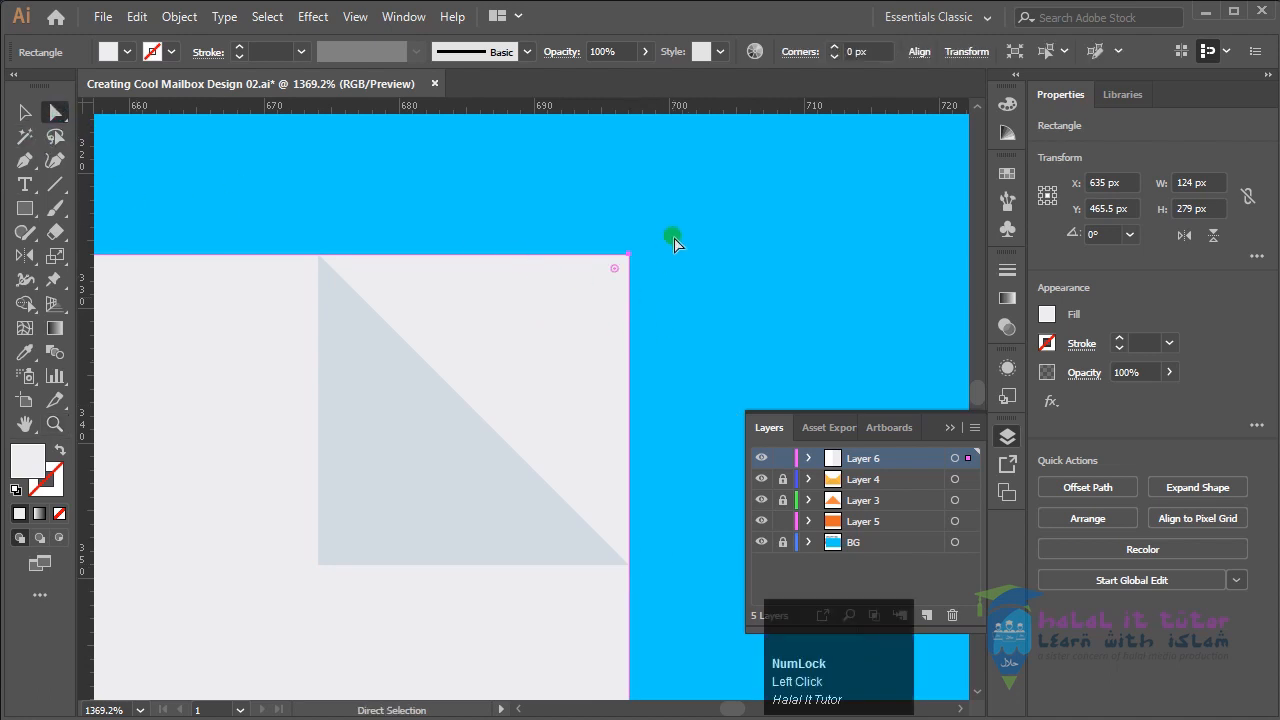
{"action": "left_click_drag", "start_coordinate": [664, 230], "coordinate": [437, 372]}
{"action": "left_click", "coordinate": [25, 160]}
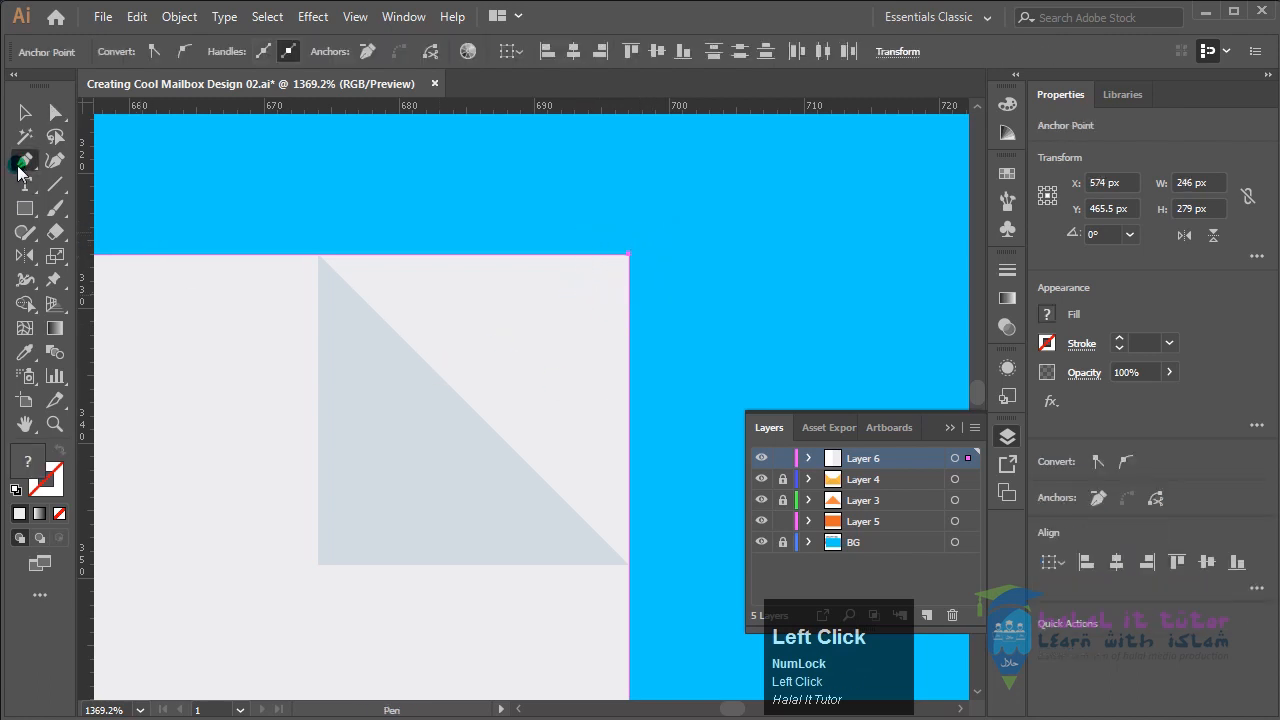
{"action": "left_click", "coordinate": [627, 556]}
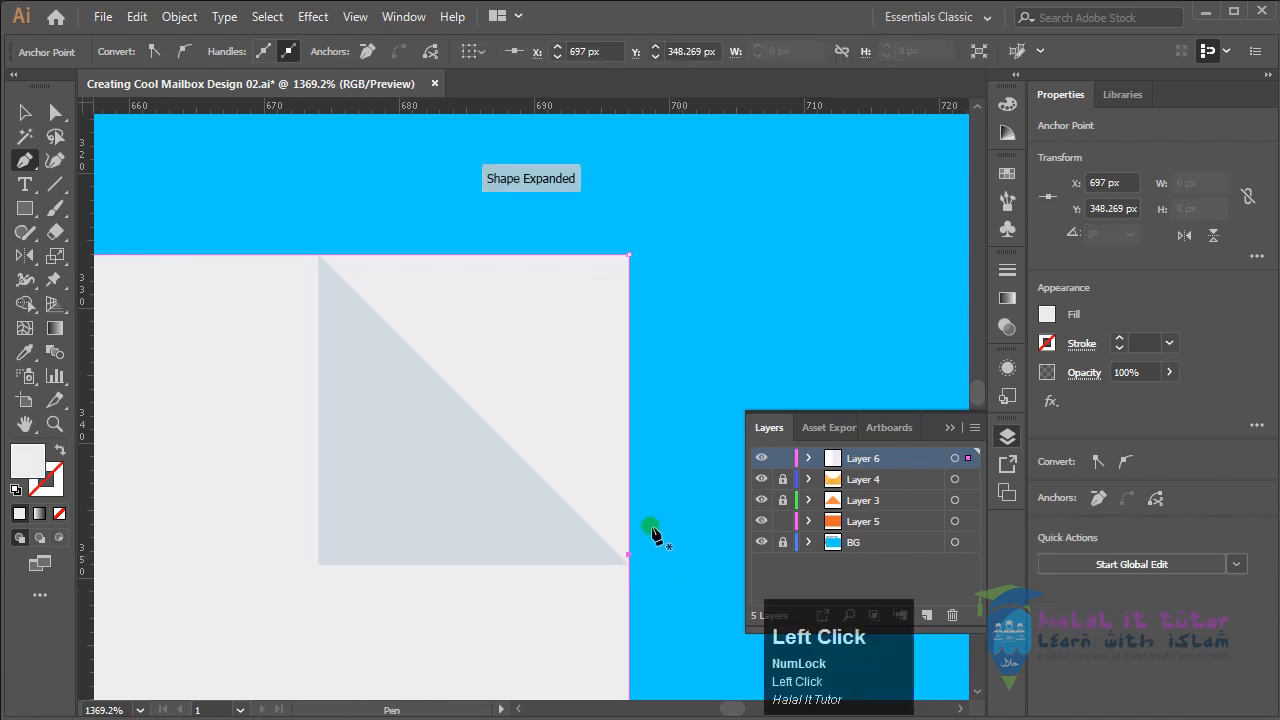
{"action": "left_click", "coordinate": [332, 256]}
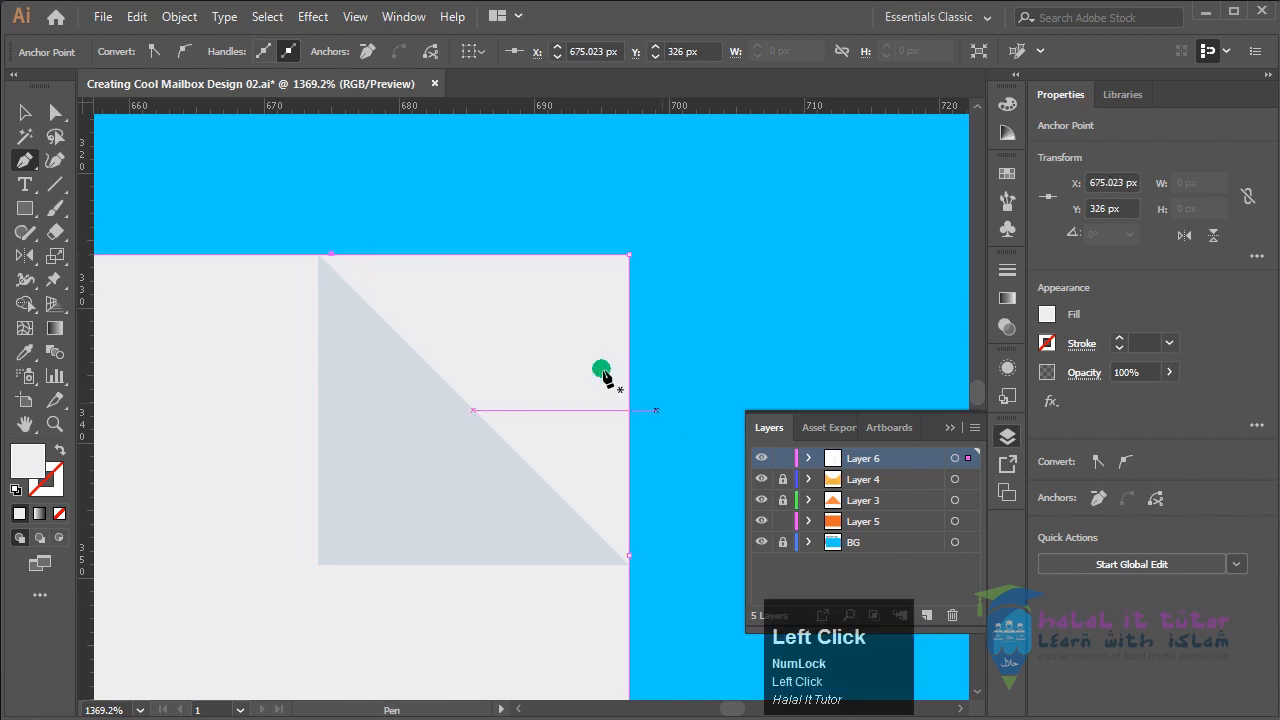
Step: Move the grey half's new right-edge anchor point onto the lower end of the fold's diagonal, at 697, 349 px
{"action": "left_click", "coordinate": [56, 113]}
{"action": "left_click", "coordinate": [605, 352]}
{"action": "left_click", "coordinate": [668, 337]}
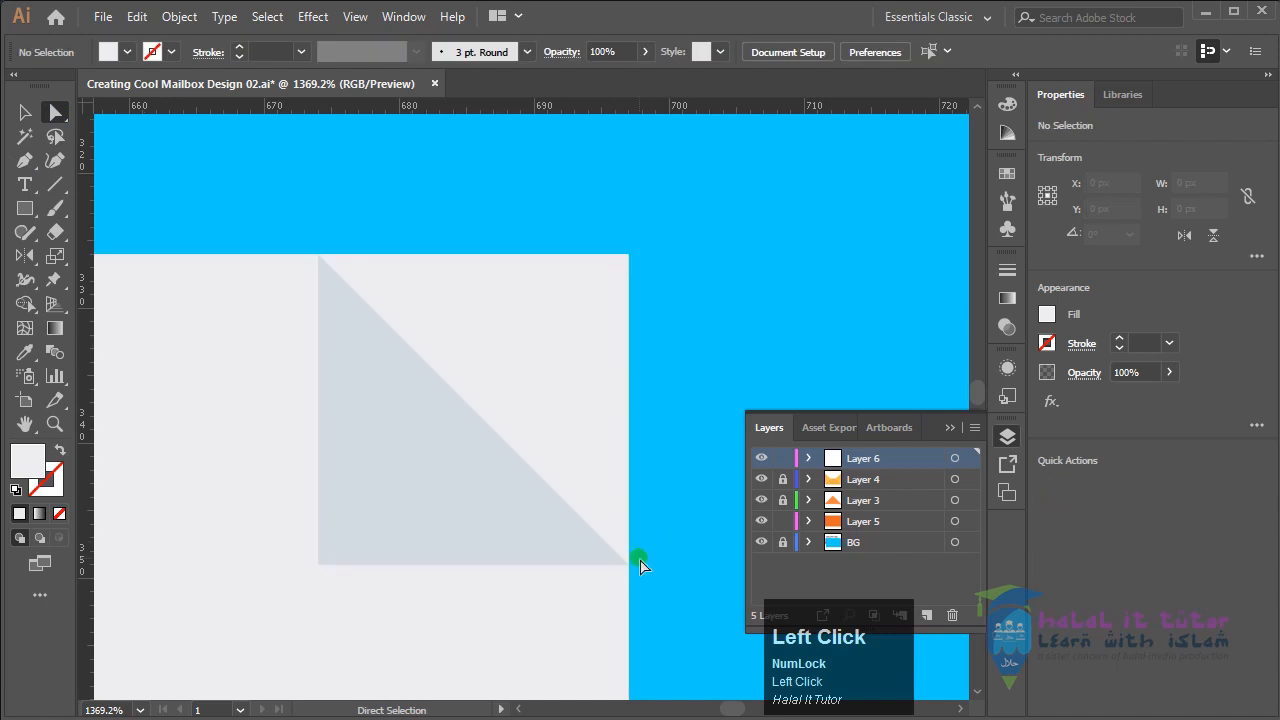
{"action": "left_click", "coordinate": [630, 554]}
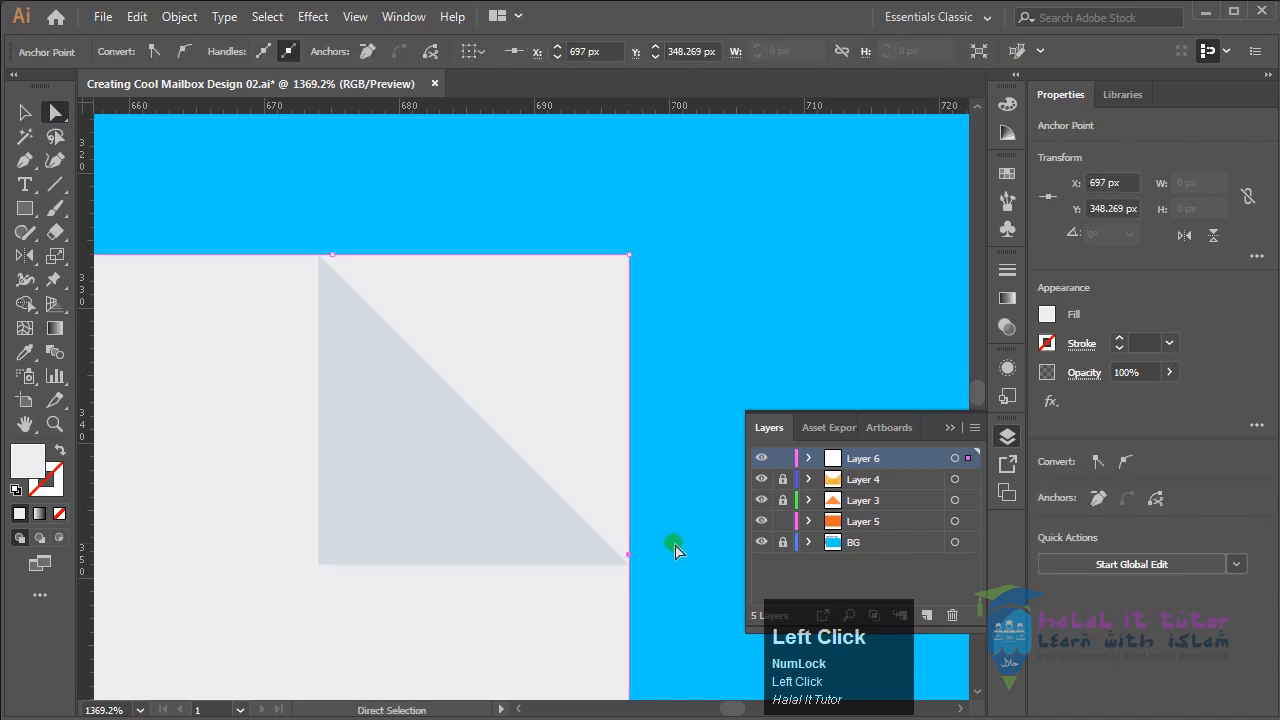
{"action": "key", "text": "Down"}
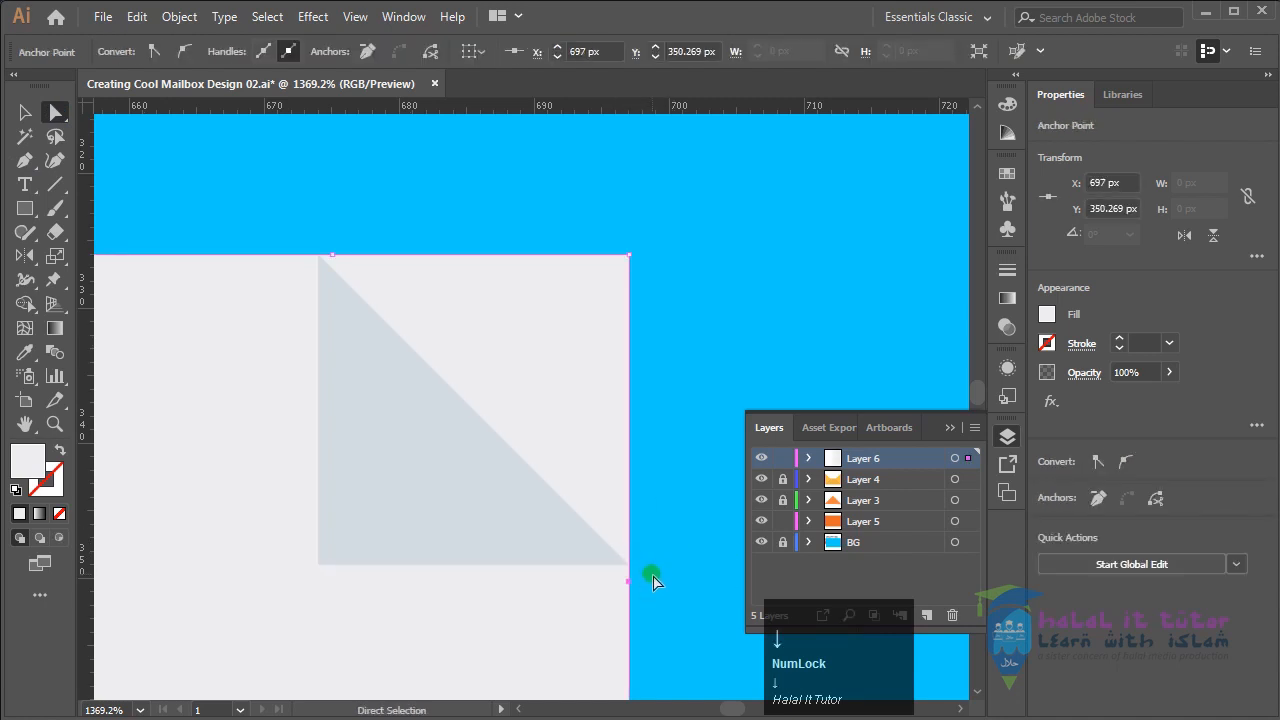
{"action": "left_click_drag", "start_coordinate": [631, 582], "coordinate": [677, 595]}
{"action": "key", "text": "ctrl+z"}
{"action": "key", "text": "z"}
{"action": "left_click_drag", "start_coordinate": [612, 537], "coordinate": [664, 609]}
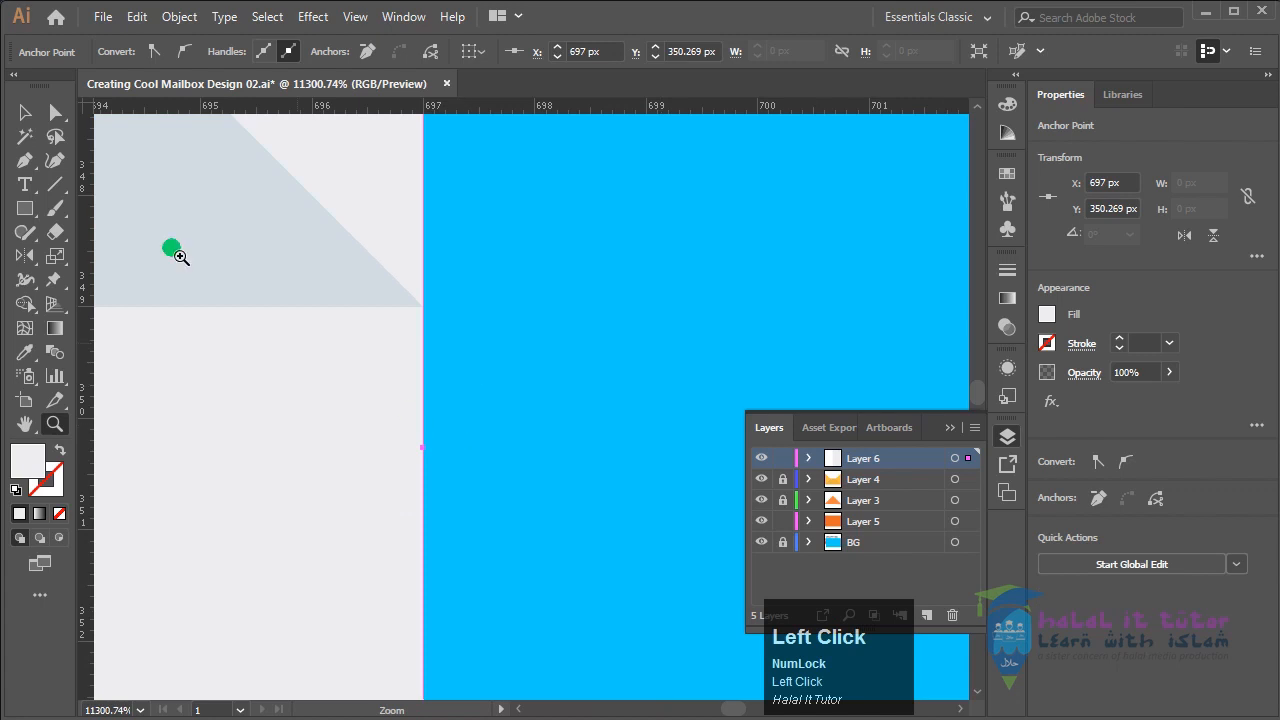
{"action": "left_click", "coordinate": [55, 112]}
{"action": "left_click_drag", "start_coordinate": [424, 447], "coordinate": [423, 309]}
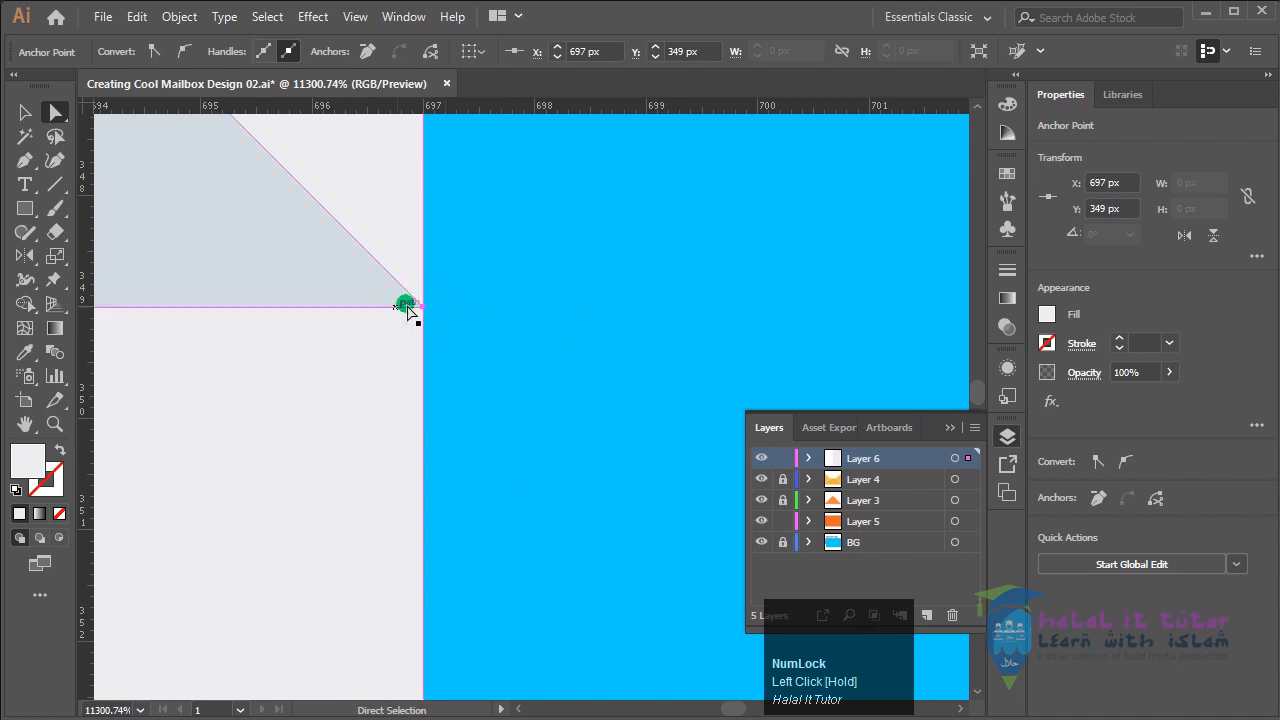
Step: Snap the grey half's new top-edge anchor point onto the upper end of the fold's diagonal, at 674, 326 px
{"action": "key", "text": "space"}
{"action": "left_click_drag", "start_coordinate": [308, 224], "coordinate": [576, 612]}
{"action": "left_click_drag", "start_coordinate": [376, 321], "coordinate": [654, 523]}
{"action": "left_click_drag", "start_coordinate": [318, 262], "coordinate": [520, 570]}
{"action": "left_click_drag", "start_coordinate": [355, 349], "coordinate": [585, 530]}
{"action": "left_click_drag", "start_coordinate": [300, 300], "coordinate": [497, 543]}
{"action": "left_click_drag", "start_coordinate": [120, 285], "coordinate": [523, 566]}
{"action": "left_click_drag", "start_coordinate": [261, 299], "coordinate": [371, 414]}
{"action": "left_click_drag", "start_coordinate": [436, 289], "coordinate": [320, 290]}
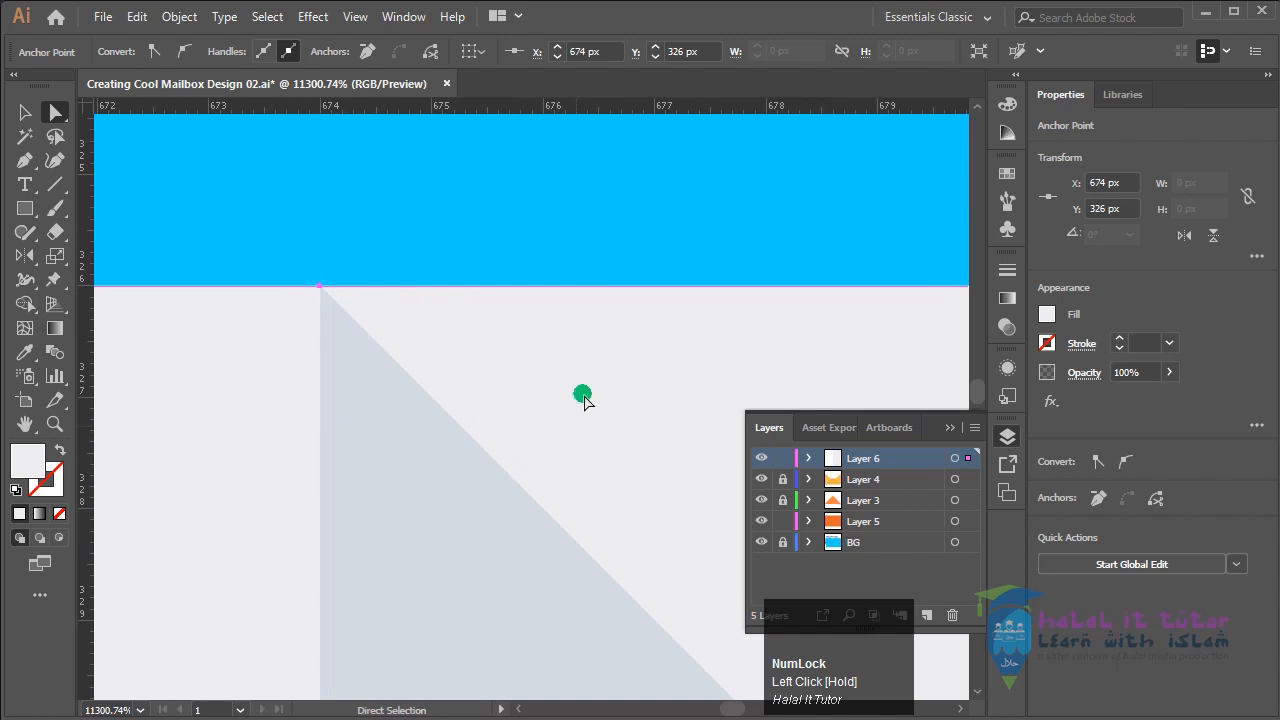
Step: Delete the grey half's upper-right corner anchor point with the Pen tool so its edge follows the fold's diagonal
{"action": "left_click_drag", "start_coordinate": [566, 437], "coordinate": [182, 386]}
{"action": "left_click_drag", "start_coordinate": [803, 312], "coordinate": [429, 350]}
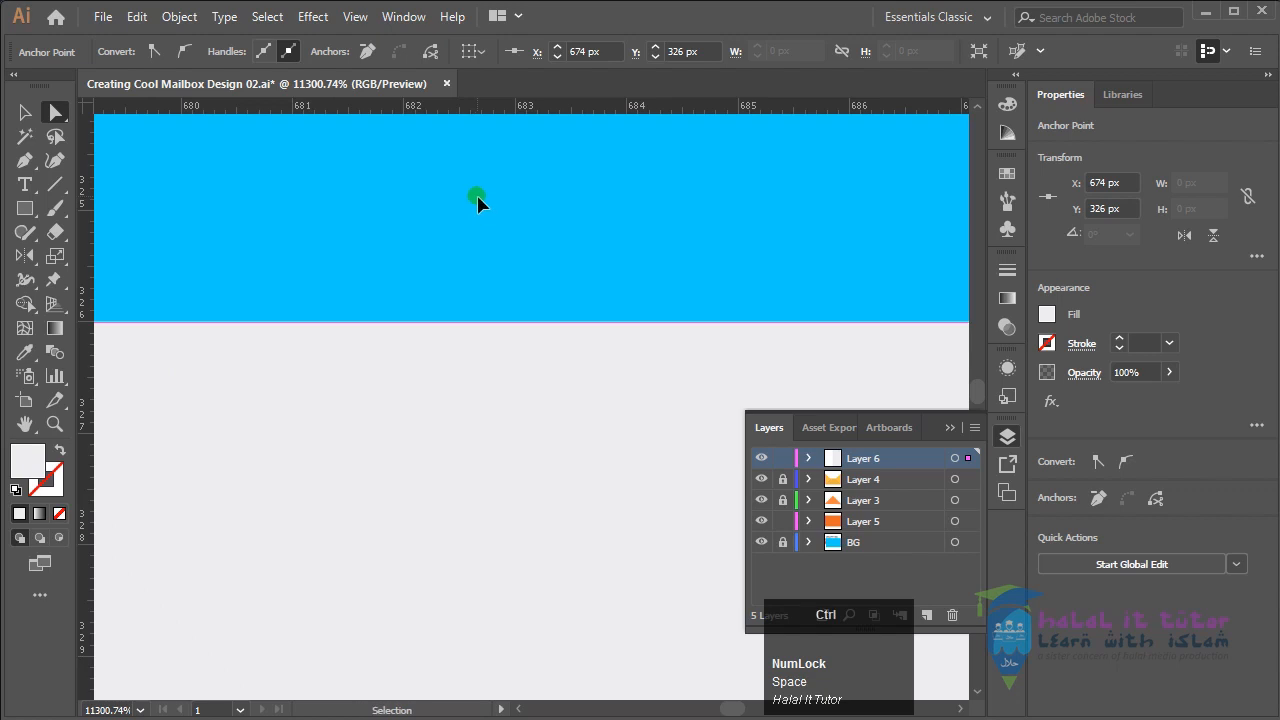
{"action": "key", "text": "ctrl+minus"}
{"action": "key", "text": "ctrl+minus"}
{"action": "key", "text": "ctrl+minus"}
{"action": "key", "text": "ctrl+minus"}
{"action": "key", "text": "ctrl+minus"}
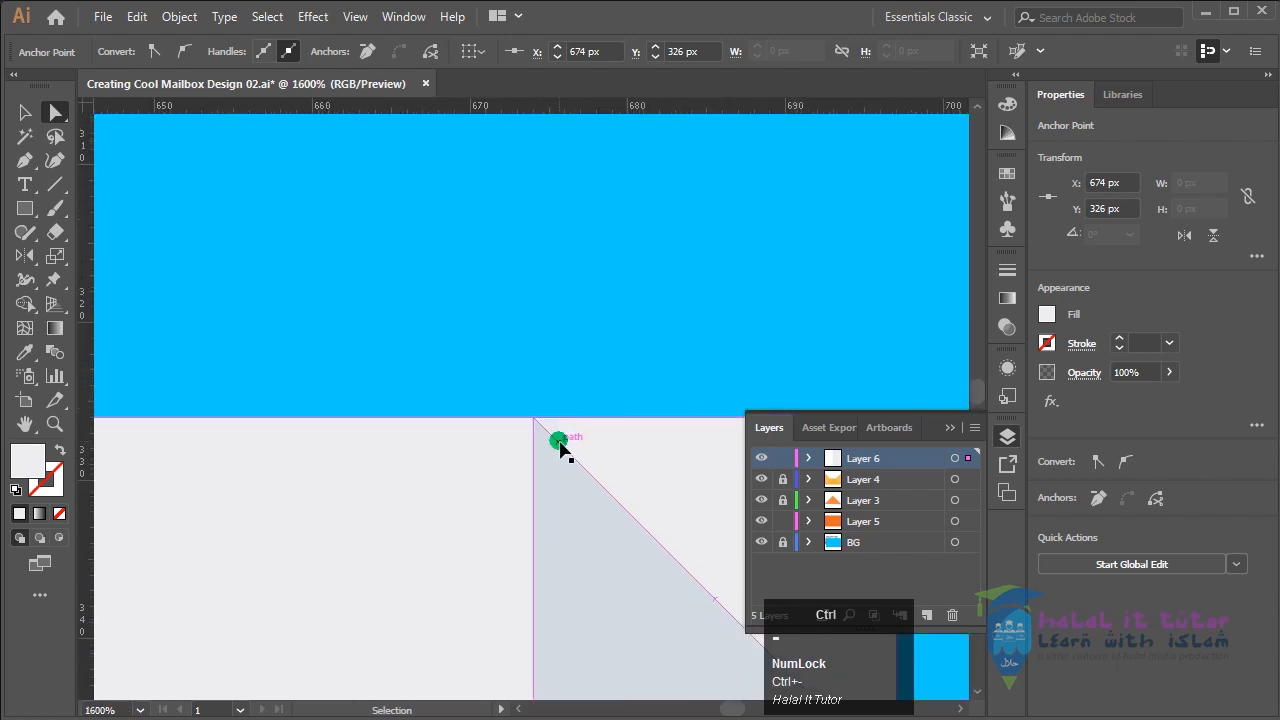
{"action": "key", "text": "ctrl+minus"}
{"action": "left_click_drag", "start_coordinate": [643, 488], "coordinate": [378, 345]}
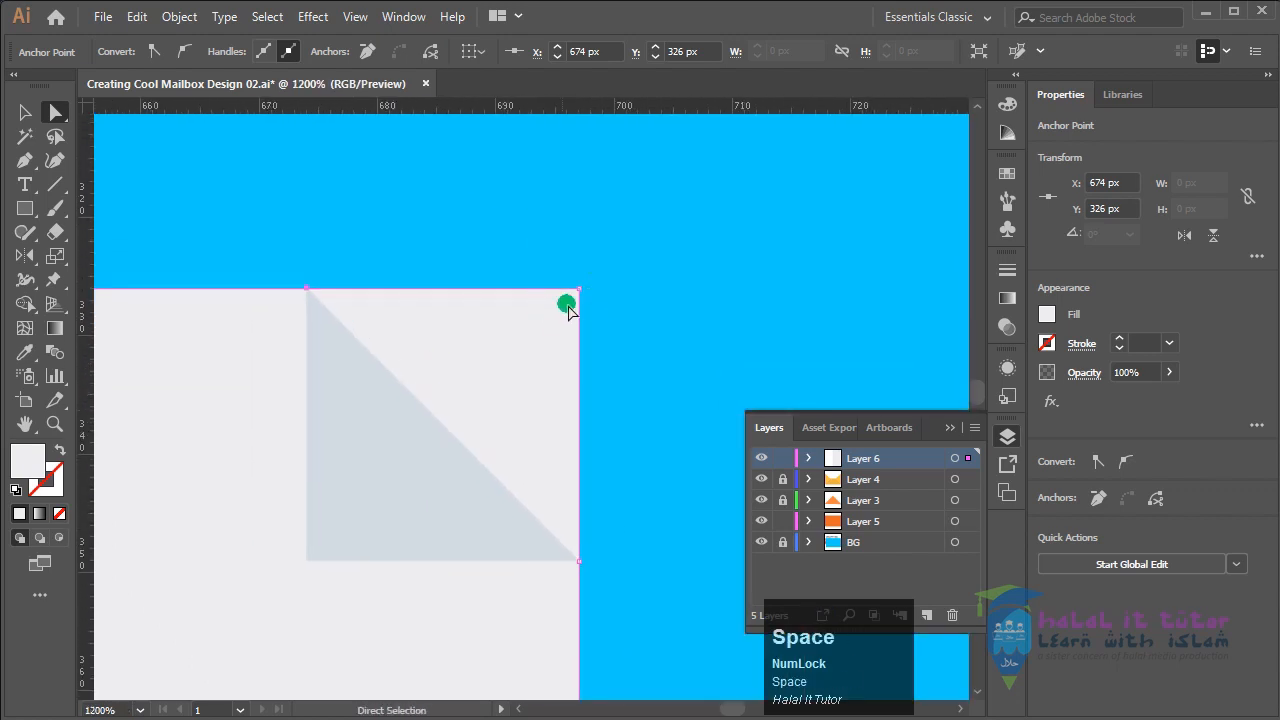
{"action": "left_click", "coordinate": [24, 160]}
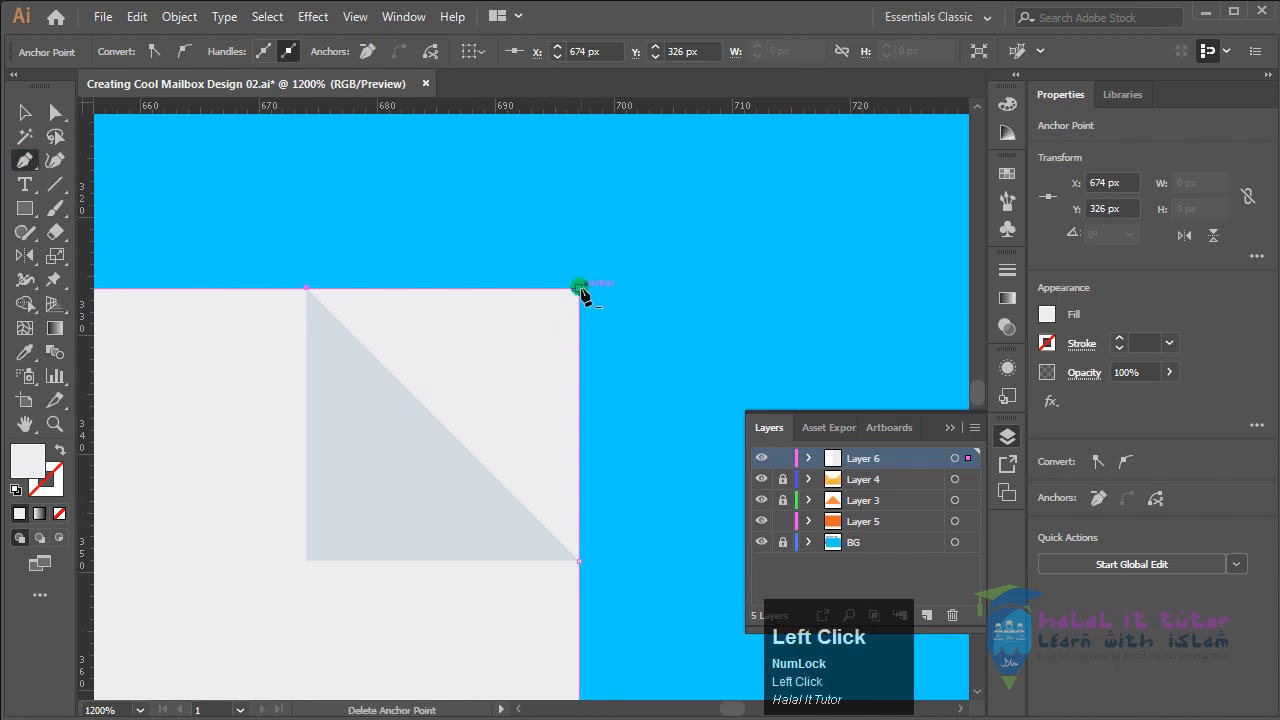
{"action": "left_click", "coordinate": [578, 290]}
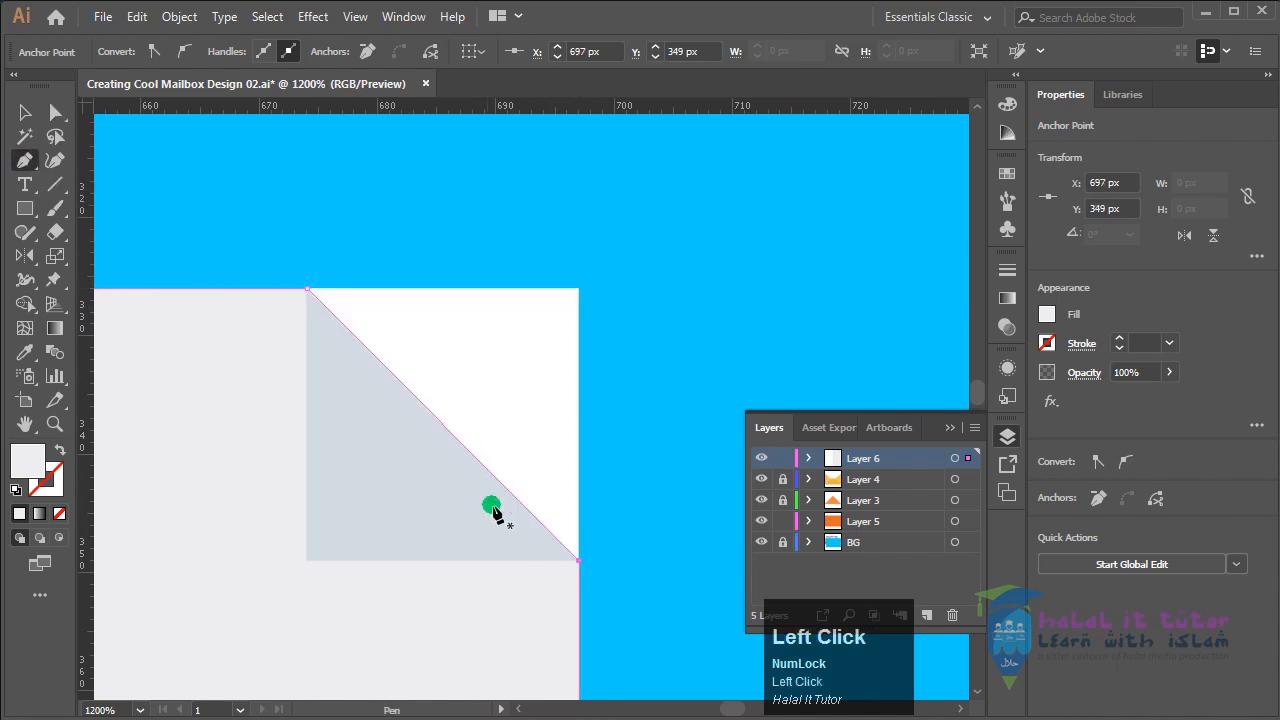
Step: Try to move the white sheet away from under the folded corner, and undo the move
{"action": "key", "text": "ctrl"}
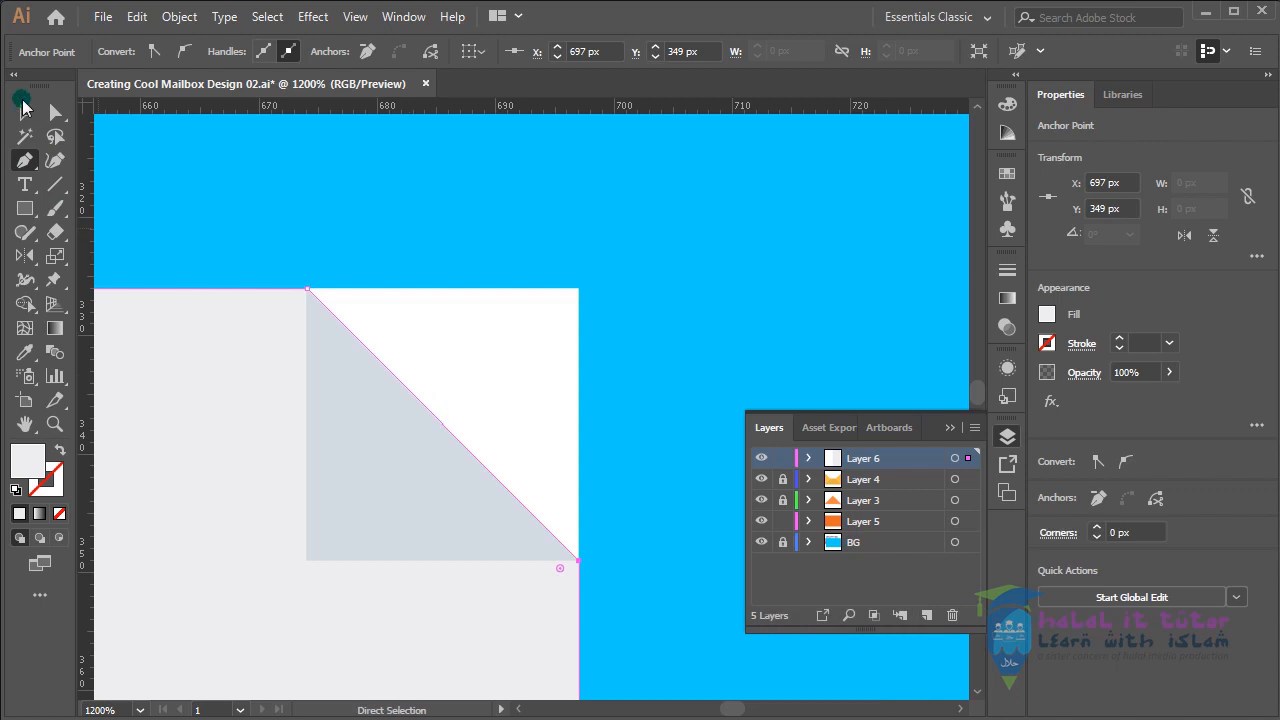
{"action": "left_click", "coordinate": [24, 112]}
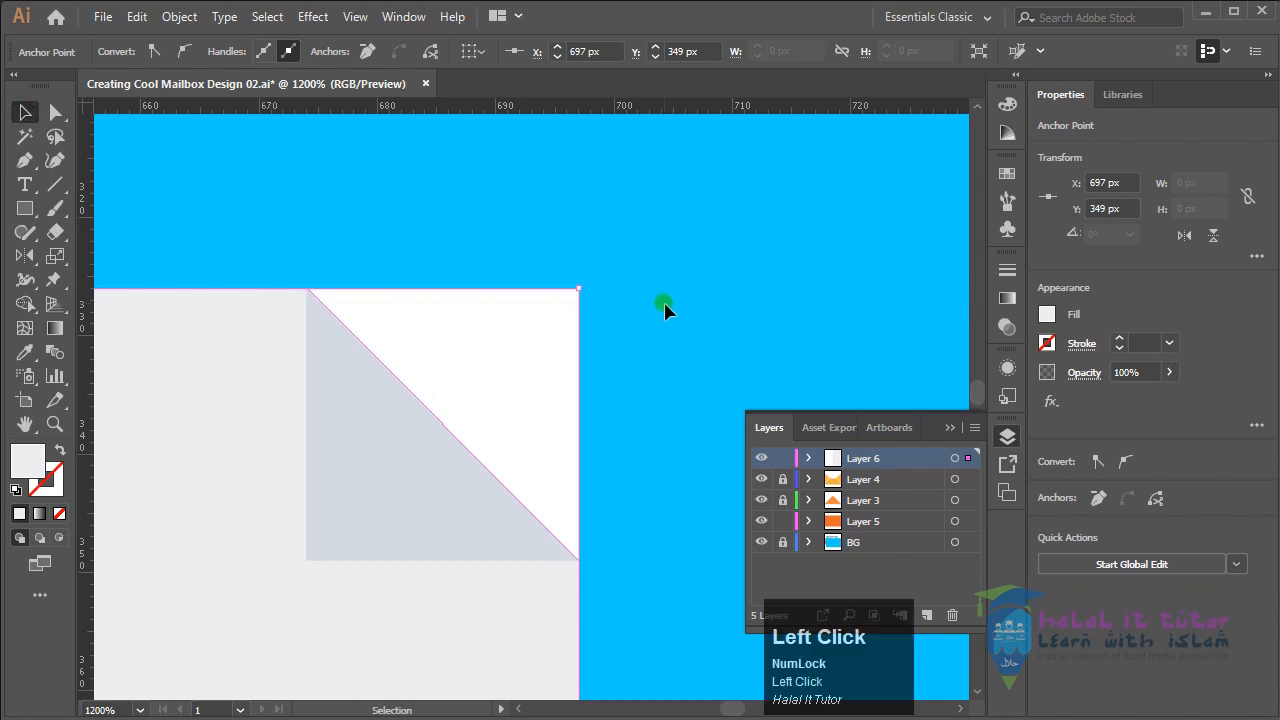
{"action": "scroll", "coordinate": [660, 380], "scroll_direction": "down", "scroll_amount": 2}
{"action": "left_click", "coordinate": [532, 303]}
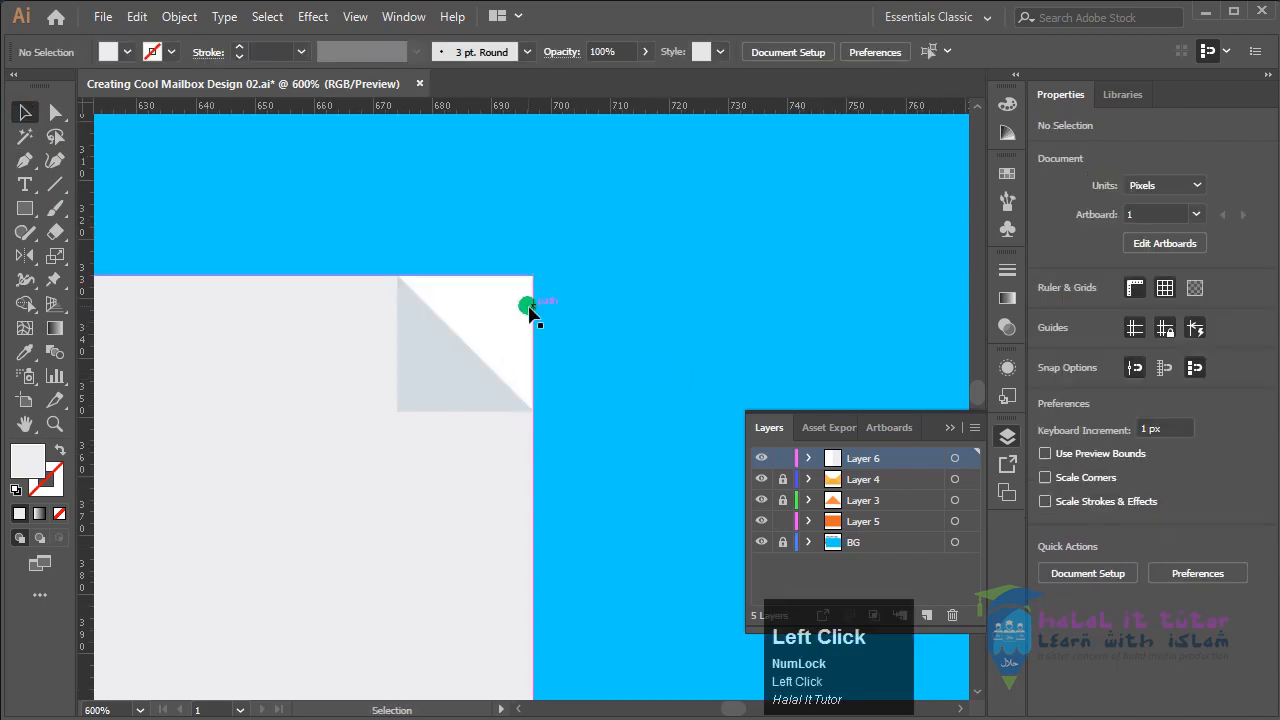
{"action": "left_click", "coordinate": [462, 360]}
{"action": "left_click_drag", "start_coordinate": [505, 321], "coordinate": [679, 255]}
{"action": "key", "text": "ctrl+z"}
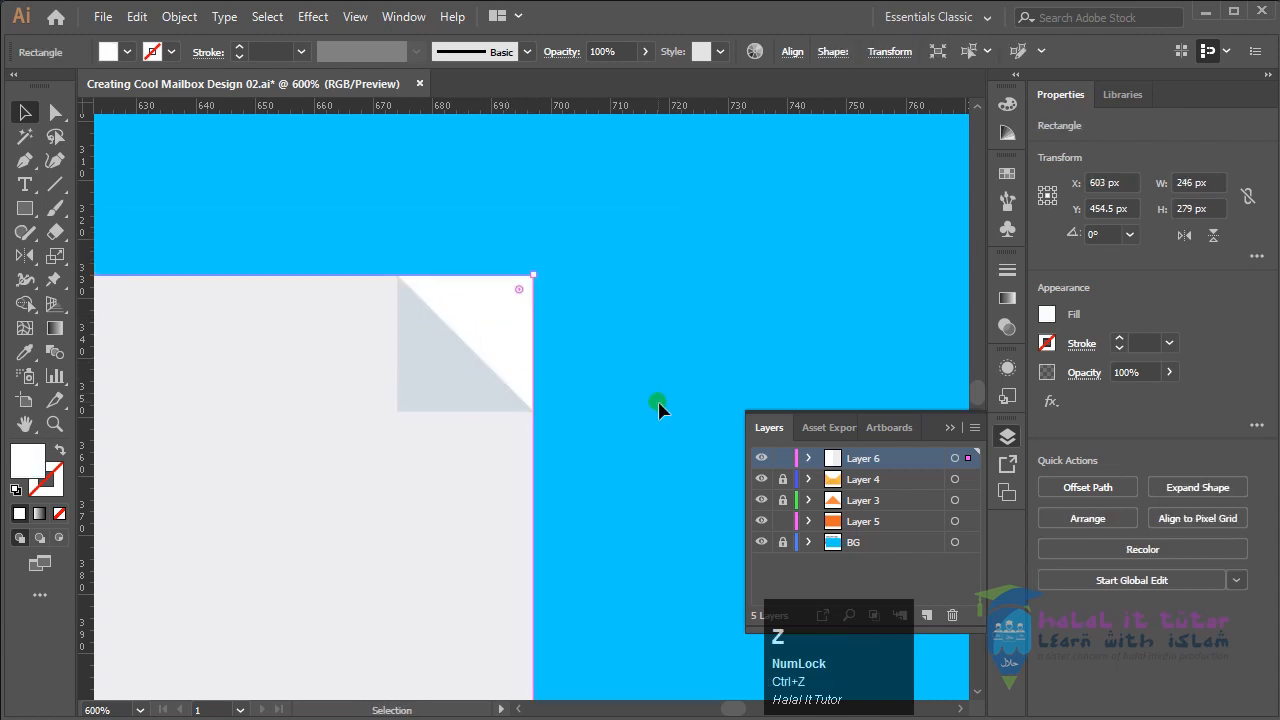
Step: Add anchor points to the white sheet on its right and top edges, close to the two ends of the fold's diagonal
{"action": "key", "text": "ctrl+minus"}
{"action": "key", "text": "ctrl+minus"}
{"action": "key", "text": "ctrl+minus"}
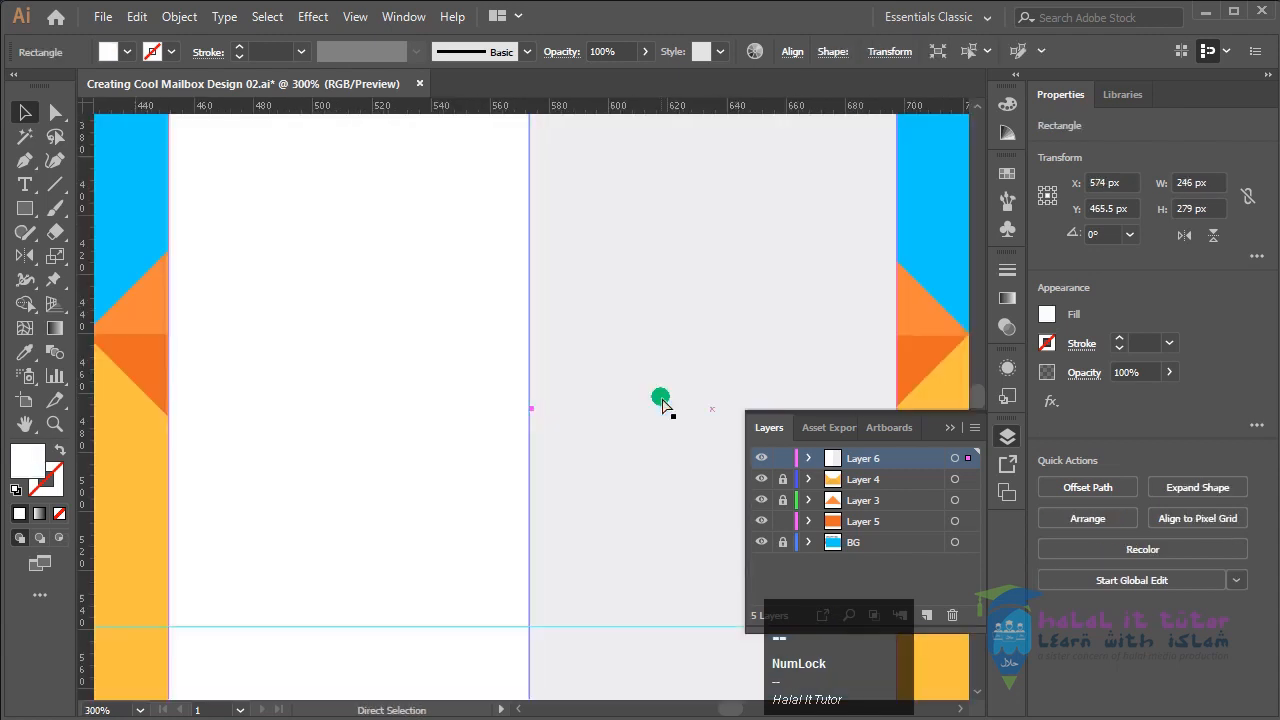
{"action": "key", "text": "ctrl+equal"}
{"action": "key", "text": "ctrl+equal"}
{"action": "key", "text": "space"}
{"action": "left_click_drag", "start_coordinate": [843, 240], "coordinate": [684, 521]}
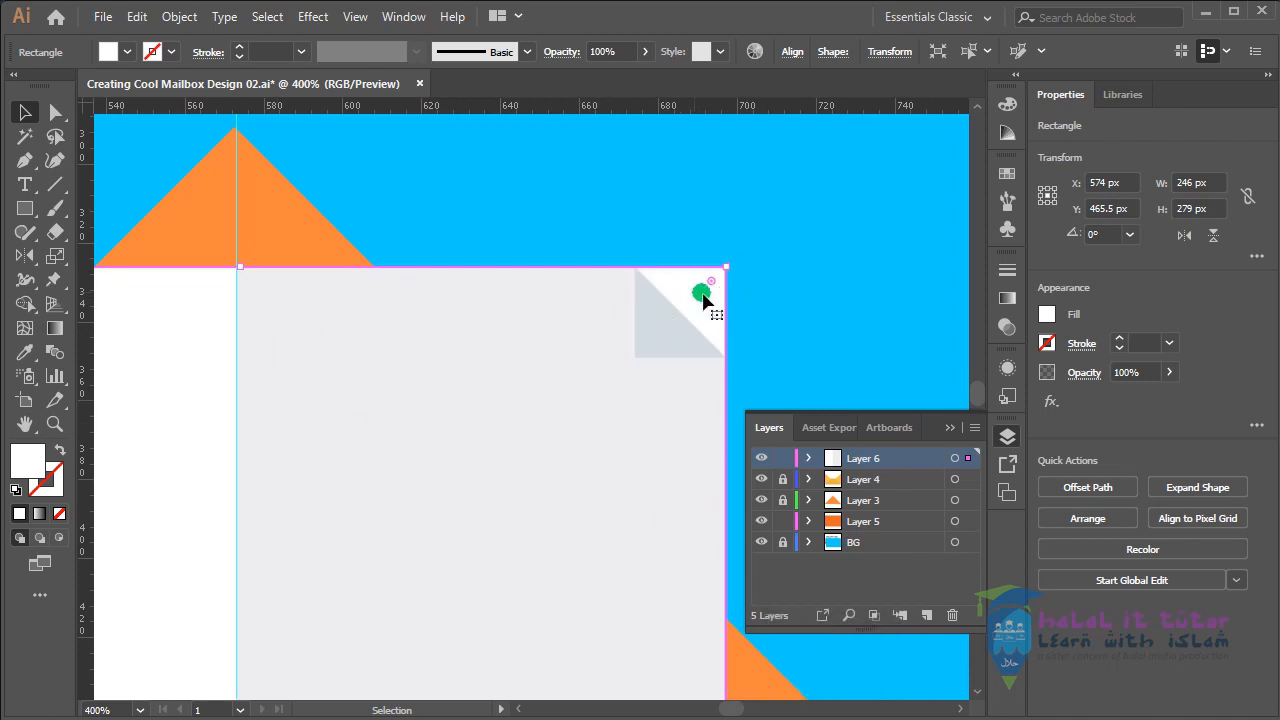
{"action": "key", "text": "ctrl+="}
{"action": "key", "text": "ctrl+="}
{"action": "left_click_drag", "start_coordinate": [846, 257], "coordinate": [395, 510]}
{"action": "left_click_drag", "start_coordinate": [730, 200], "coordinate": [346, 512]}
{"action": "left_click_drag", "start_coordinate": [607, 230], "coordinate": [503, 536]}
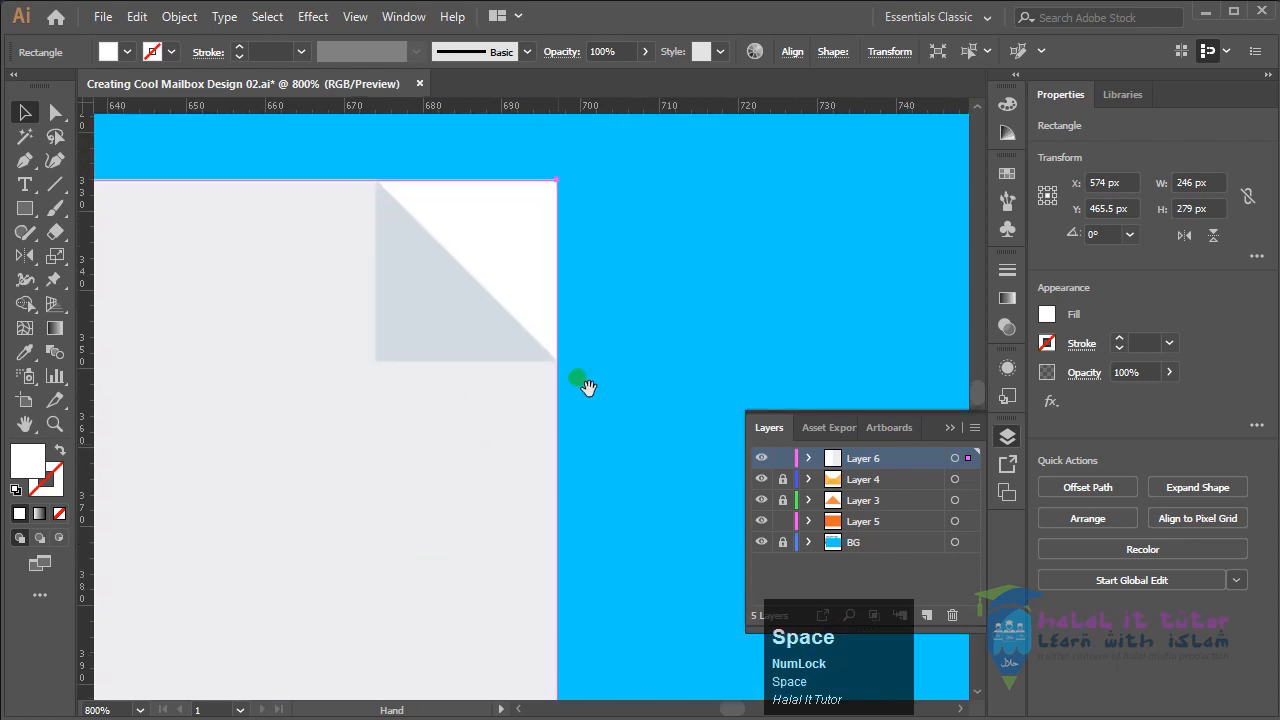
{"action": "left_click_drag", "start_coordinate": [472, 296], "coordinate": [500, 385]}
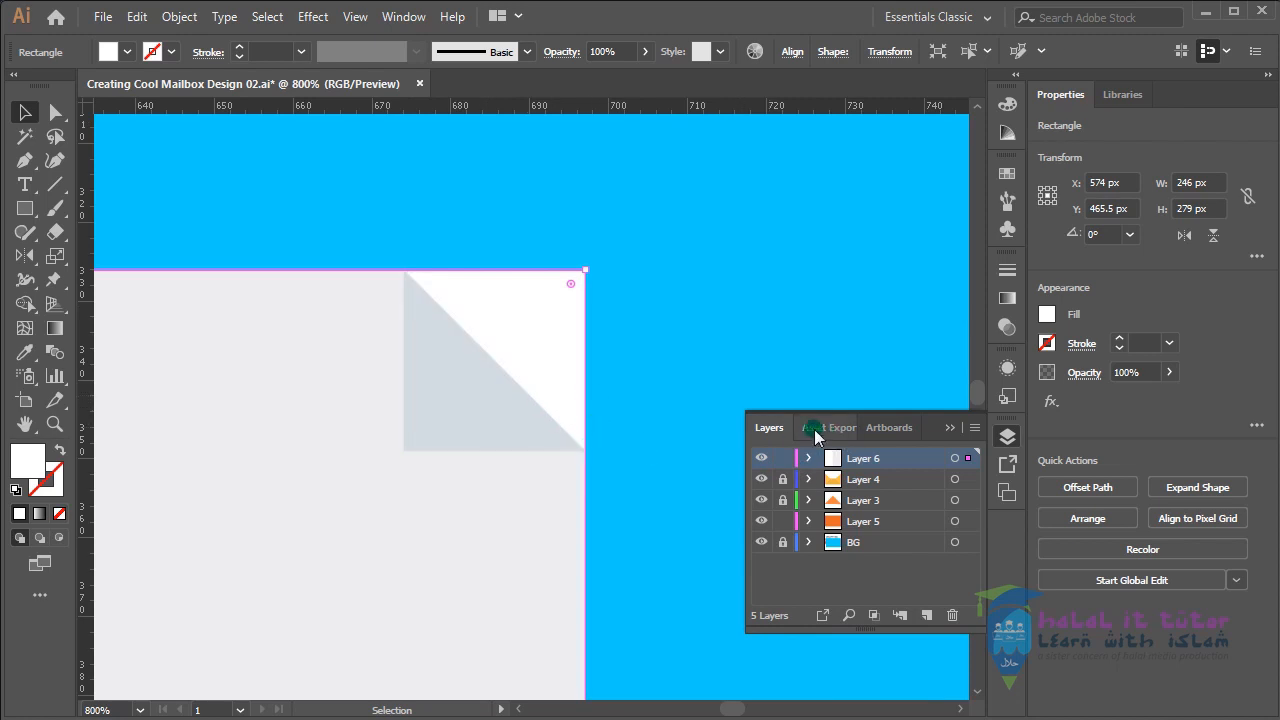
{"action": "key", "text": "ctrl+equal"}
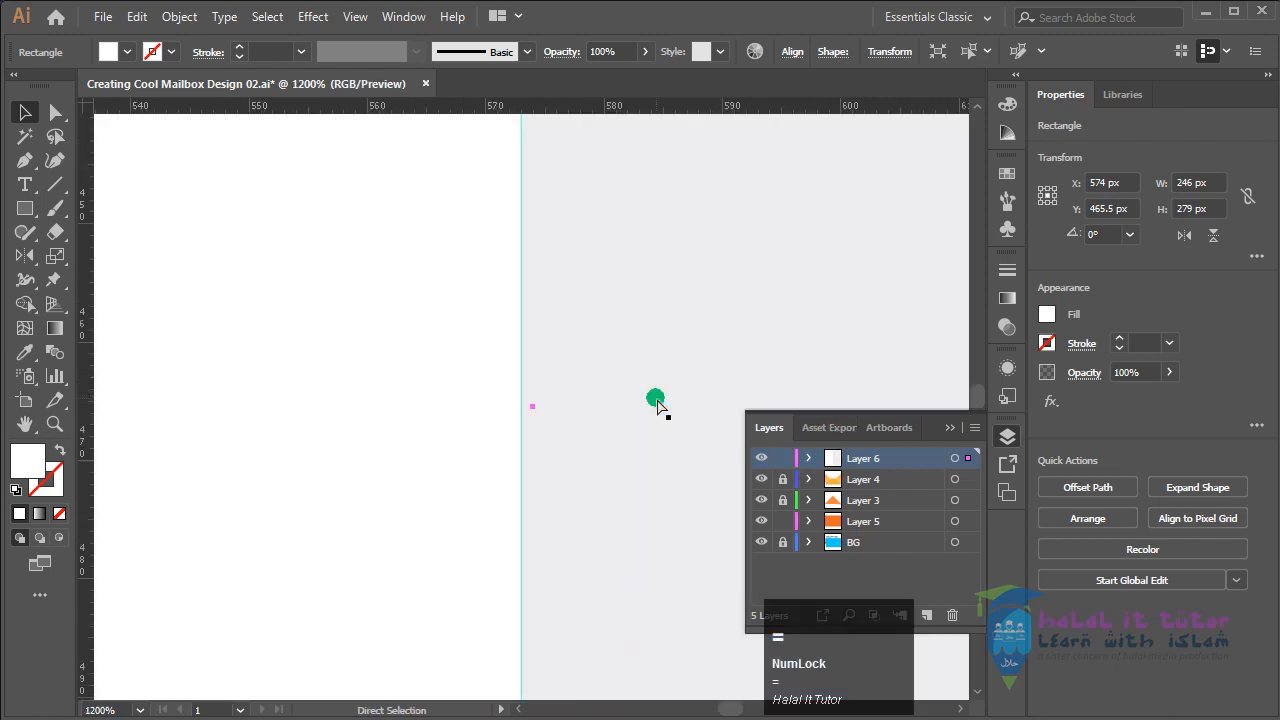
{"action": "left_click_drag", "start_coordinate": [757, 251], "coordinate": [250, 510]}
{"action": "left_click_drag", "start_coordinate": [880, 230], "coordinate": [371, 440]}
{"action": "left_click_drag", "start_coordinate": [692, 352], "coordinate": [572, 620]}
{"action": "left_click_drag", "start_coordinate": [570, 150], "coordinate": [592, 580]}
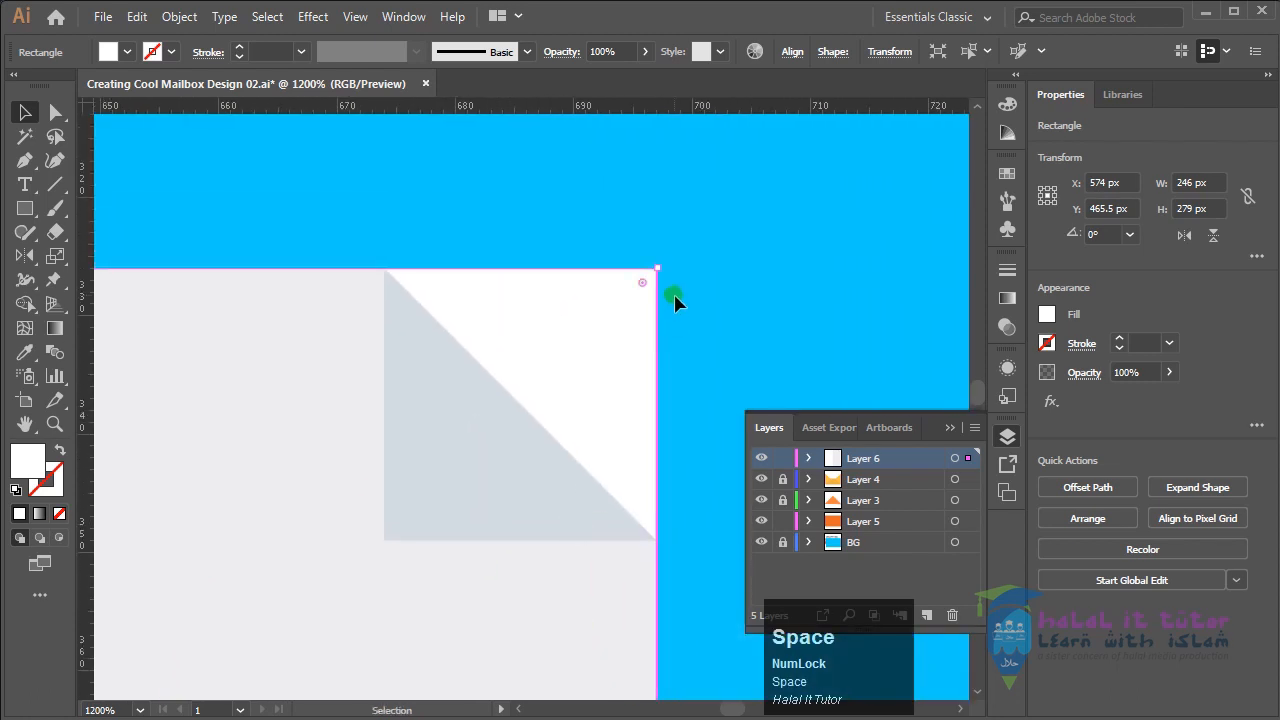
{"action": "left_click", "coordinate": [55, 112]}
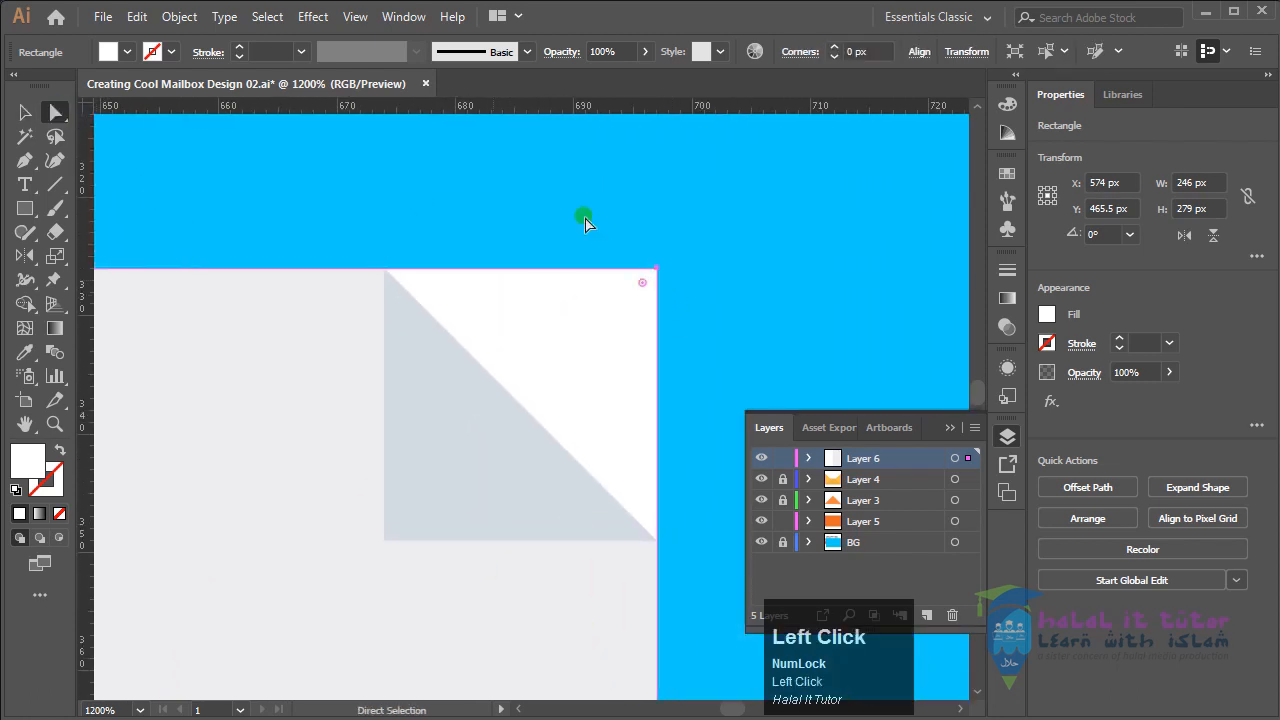
{"action": "left_click", "coordinate": [657, 268]}
{"action": "left_click", "coordinate": [25, 160]}
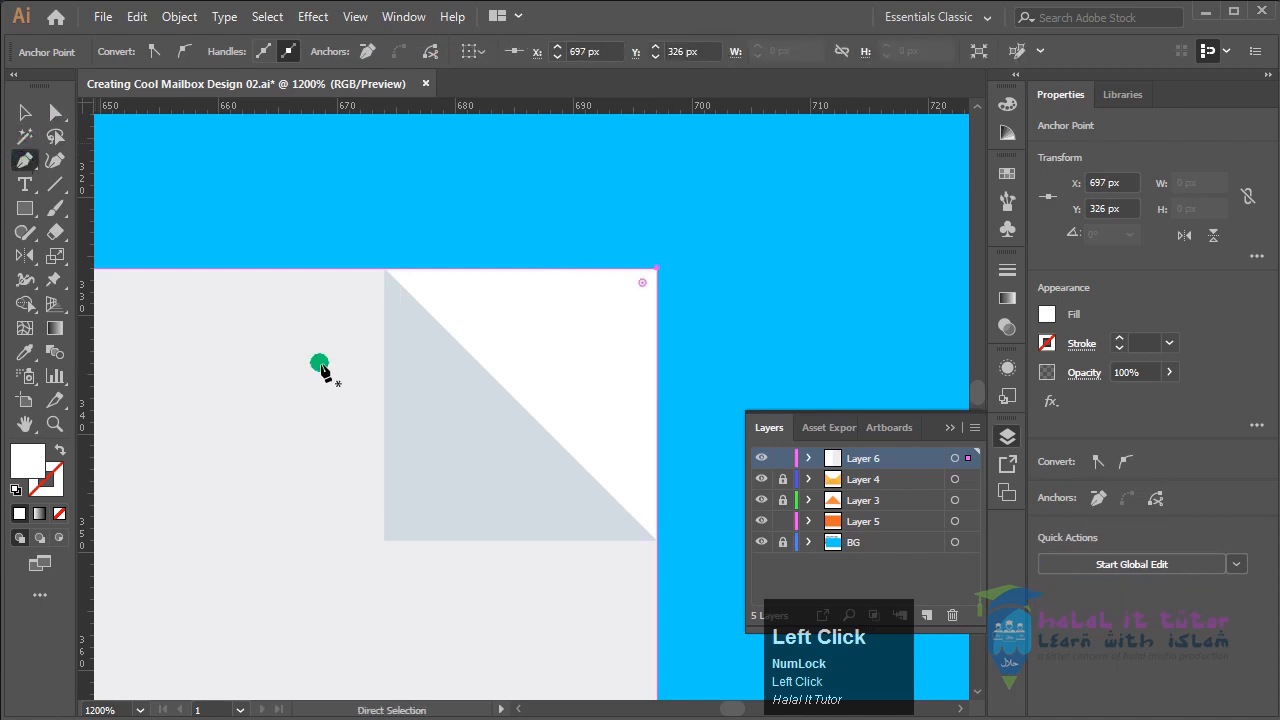
{"action": "left_click", "coordinate": [657, 529]}
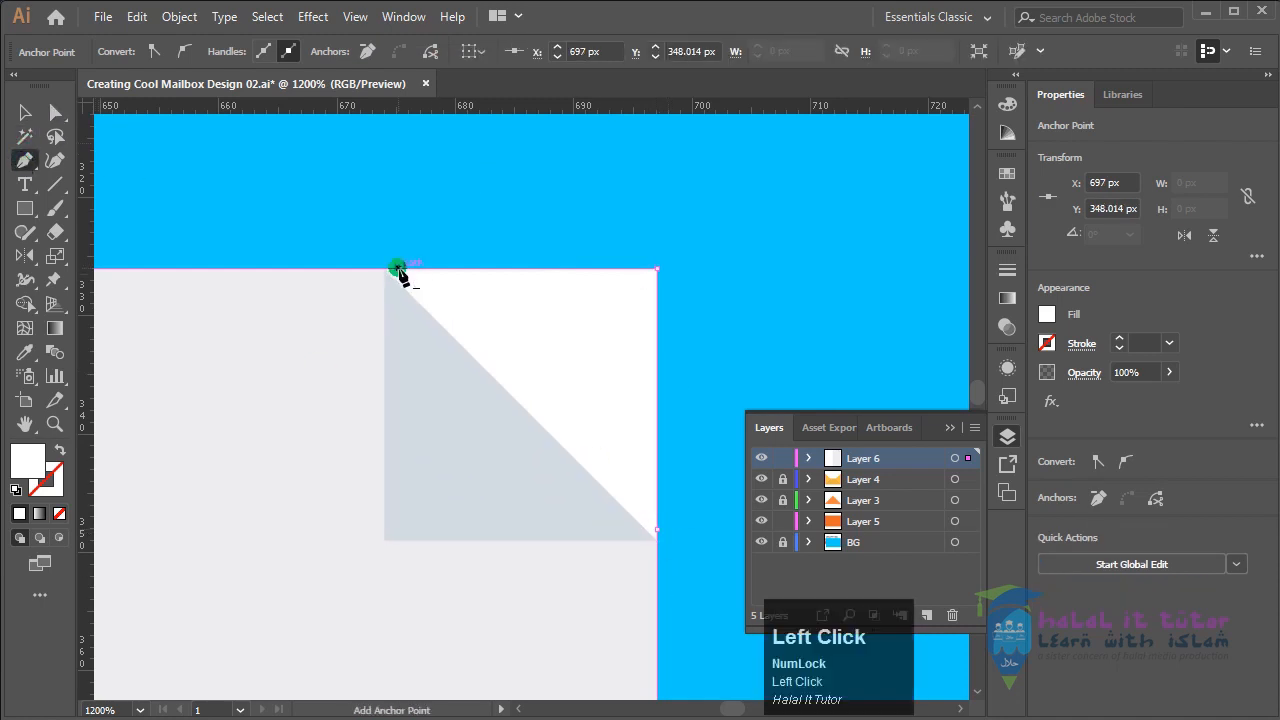
{"action": "left_click", "coordinate": [398, 268]}
Step: Move the white sheet's two new anchor points onto the fold's ends, at 697, 349 px and 674, 326 px
{"action": "left_click", "coordinate": [55, 113]}
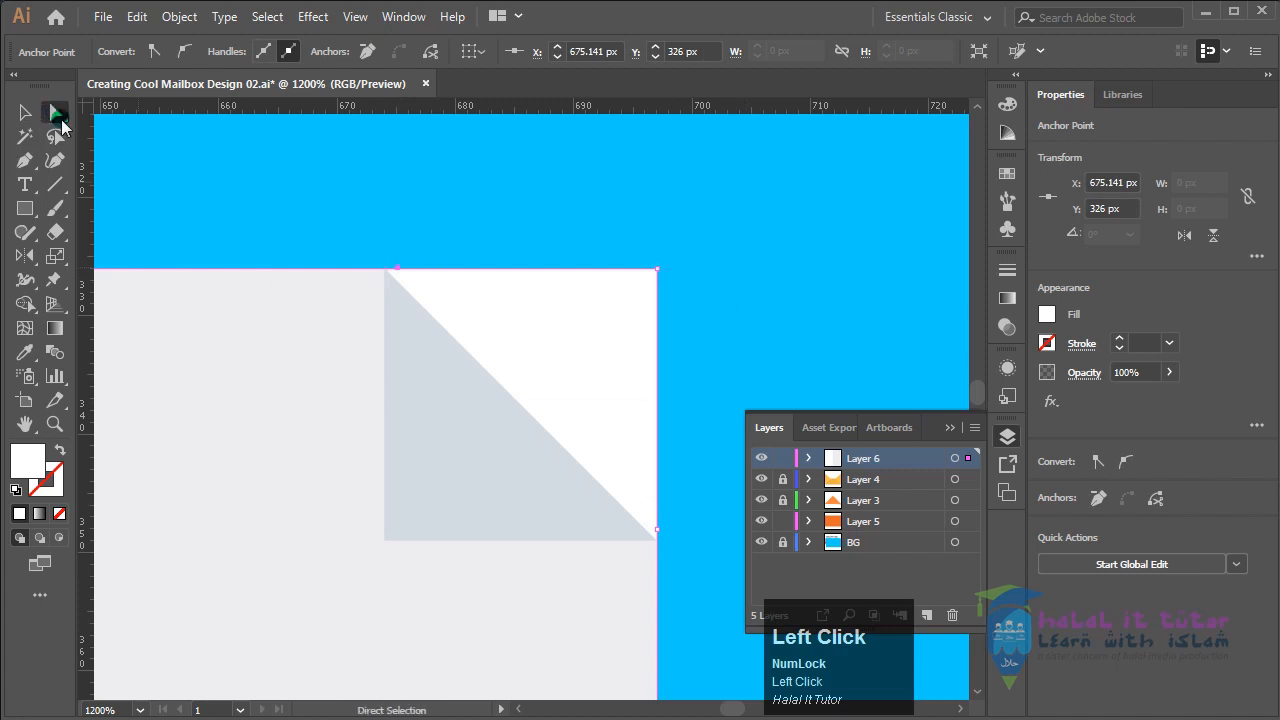
{"action": "left_click", "coordinate": [658, 528]}
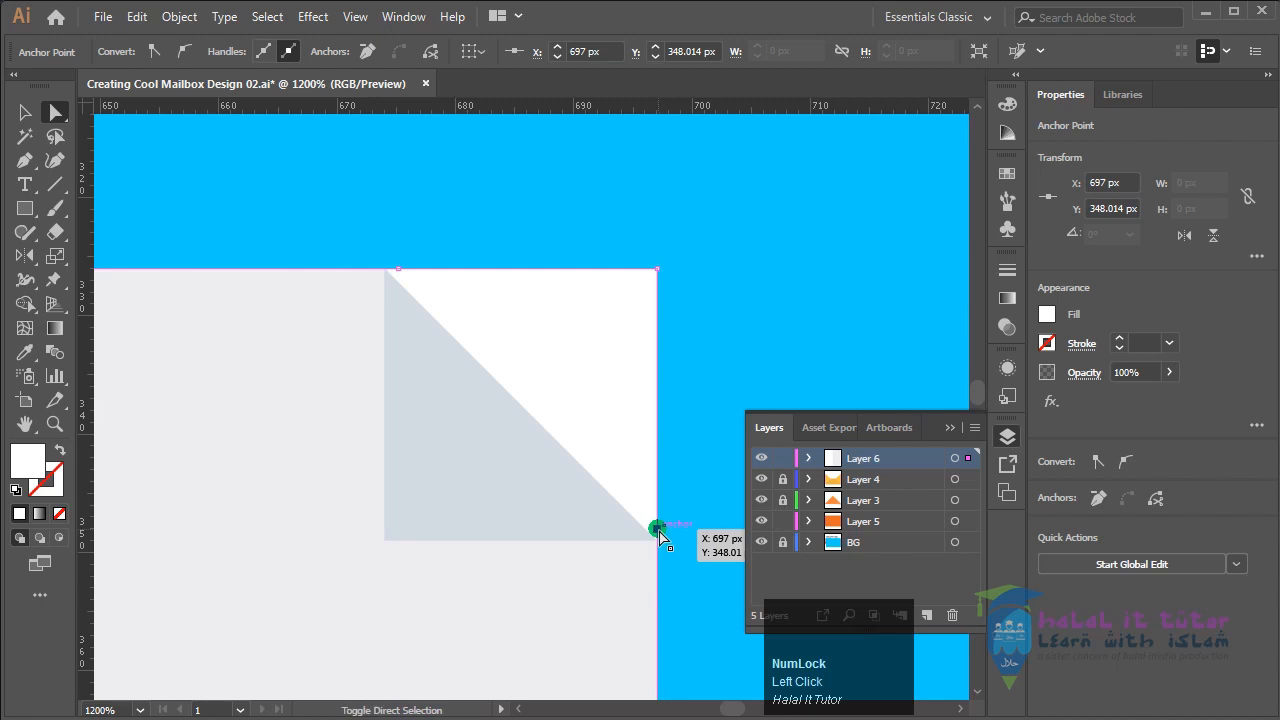
{"action": "left_click", "coordinate": [658, 528], "text": "shift"}
{"action": "left_click_drag", "start_coordinate": [663, 531], "coordinate": [660, 548]}
{"action": "left_click_drag", "start_coordinate": [712, 447], "coordinate": [651, 449]}
{"action": "left_click", "coordinate": [678, 527]}
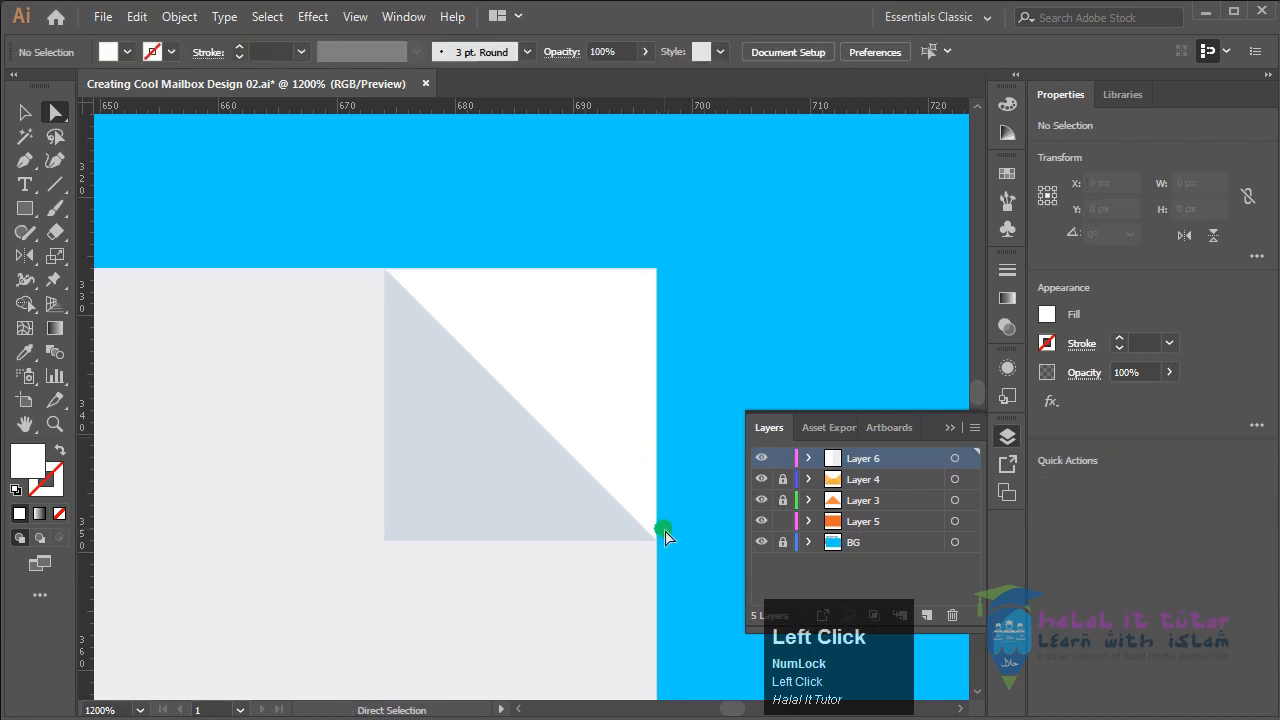
{"action": "left_click", "coordinate": [655, 530]}
{"action": "left_click_drag", "start_coordinate": [657, 531], "coordinate": [659, 542]}
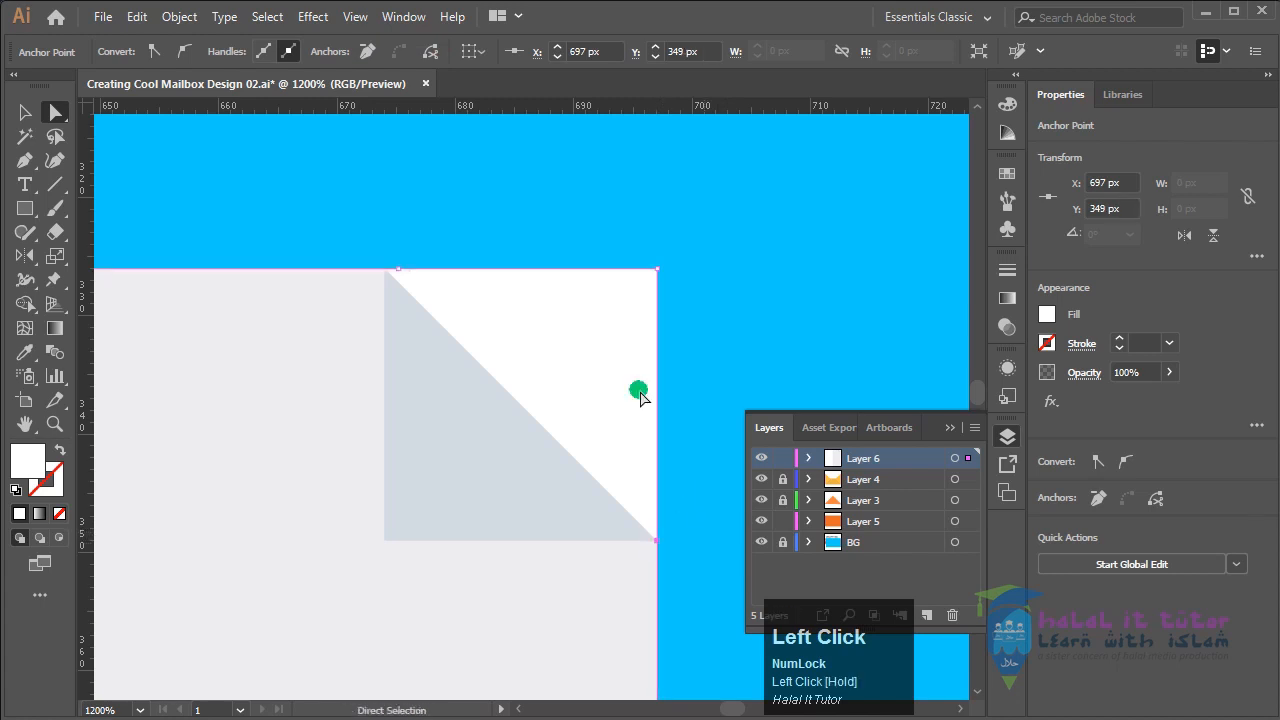
{"action": "left_click", "coordinate": [398, 271]}
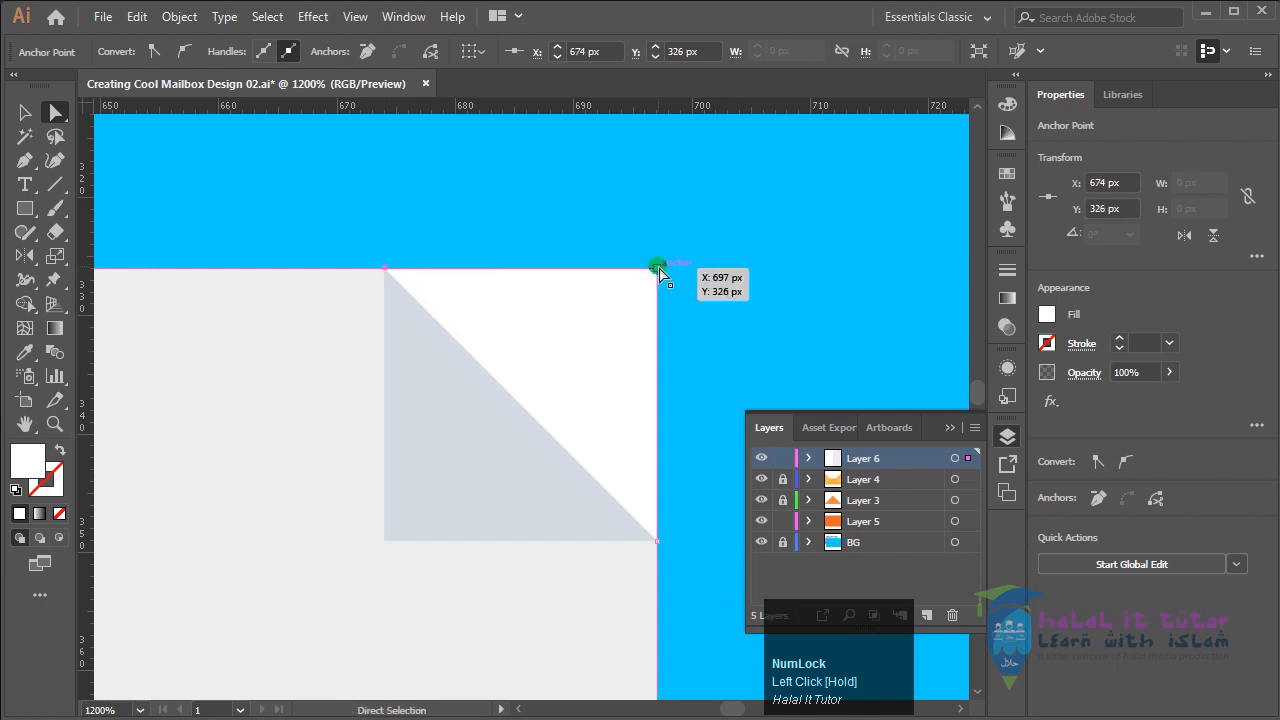
Step: Delete the white sheet's upper-right corner anchor point with the Pen tool, and deselect the sheet
{"action": "left_click", "coordinate": [24, 160]}
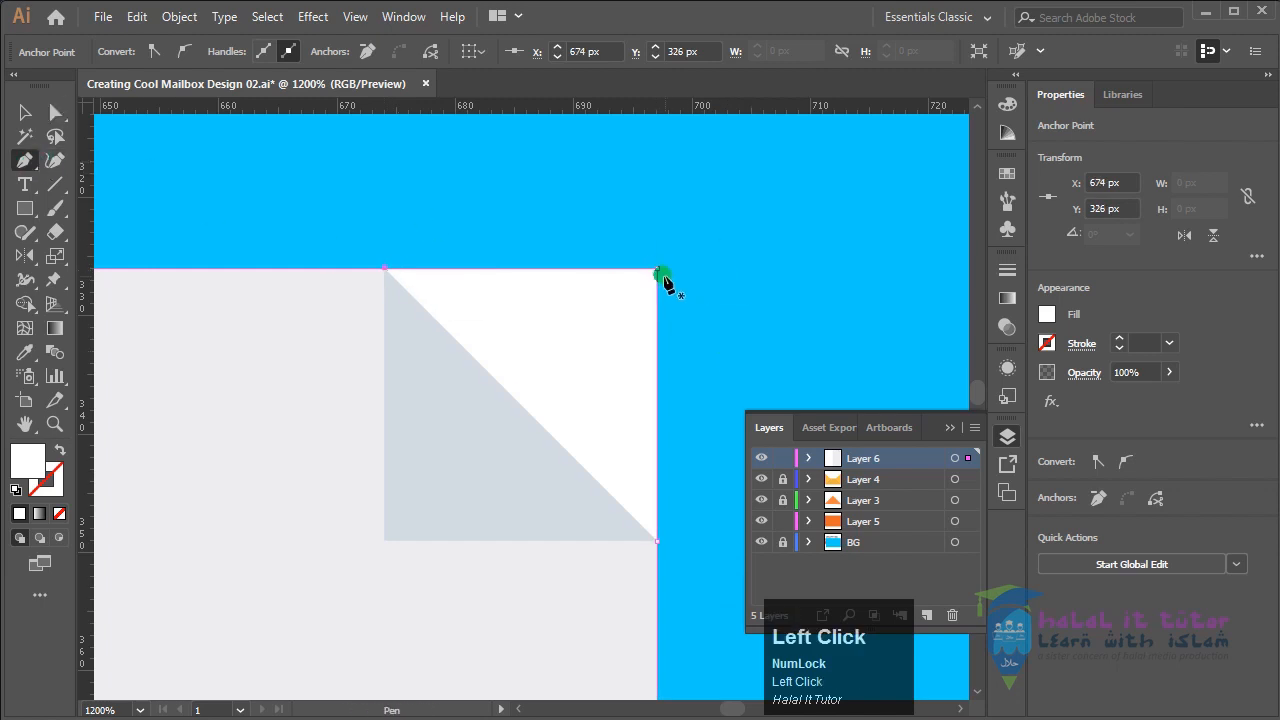
{"action": "left_click", "coordinate": [664, 276]}
{"action": "left_click", "coordinate": [26, 114]}
{"action": "left_click", "coordinate": [838, 386]}
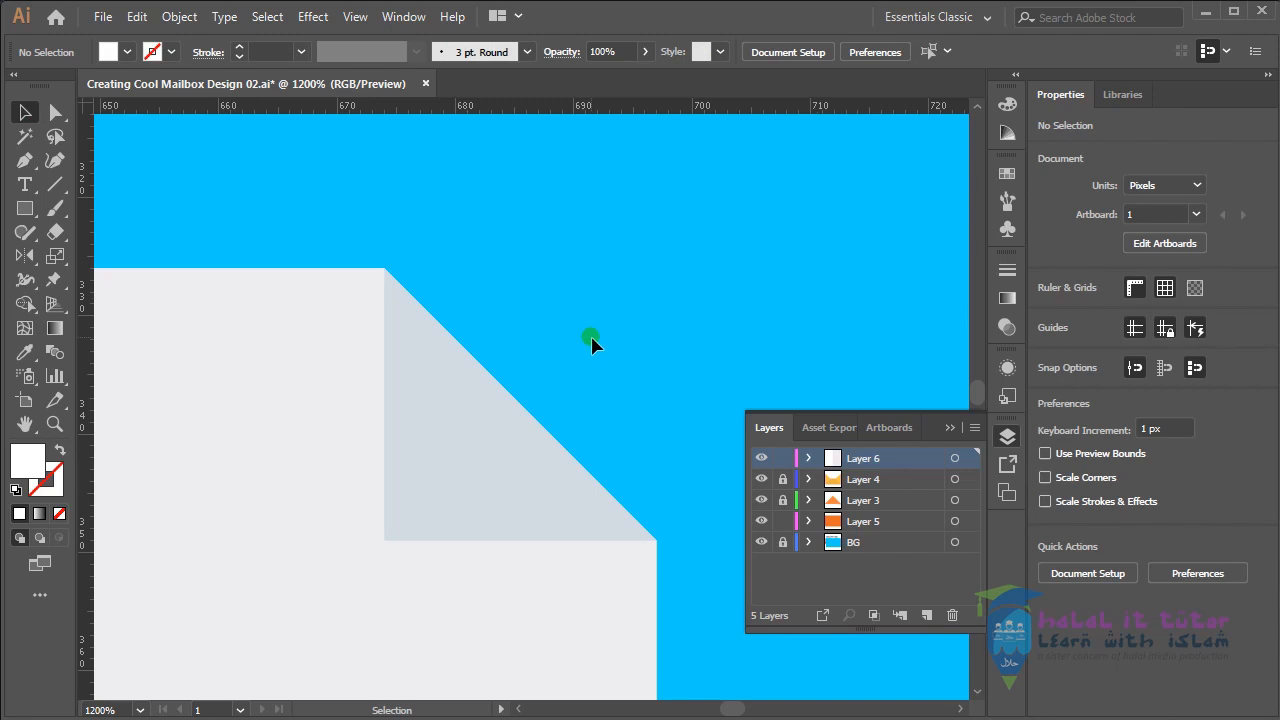
Step: Group all the letter's pieces on Layer 6 and select the group
{"action": "key", "text": "ctrl+minus"}
{"action": "key", "text": "ctrl+minus"}
{"action": "key", "text": "ctrl+minus"}
{"action": "key", "text": "ctrl+minus"}
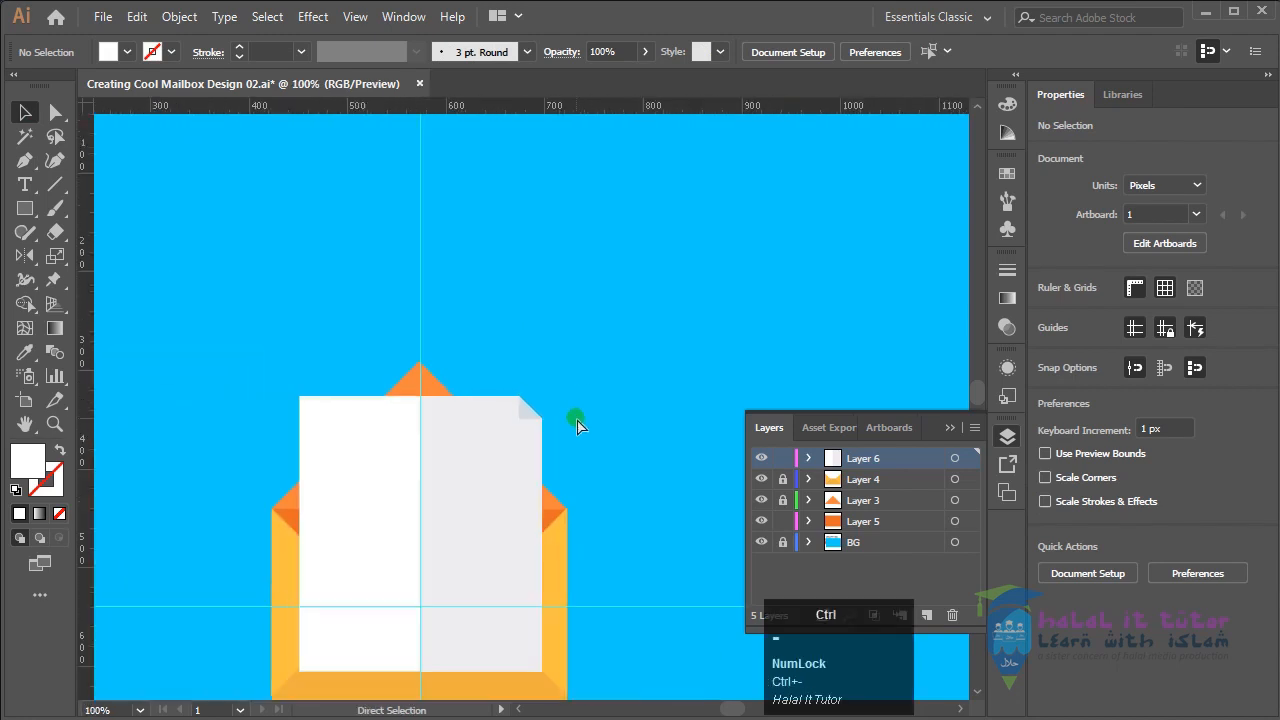
{"action": "left_click", "coordinate": [597, 505]}
{"action": "left_click_drag", "start_coordinate": [597, 505], "coordinate": [623, 491]}
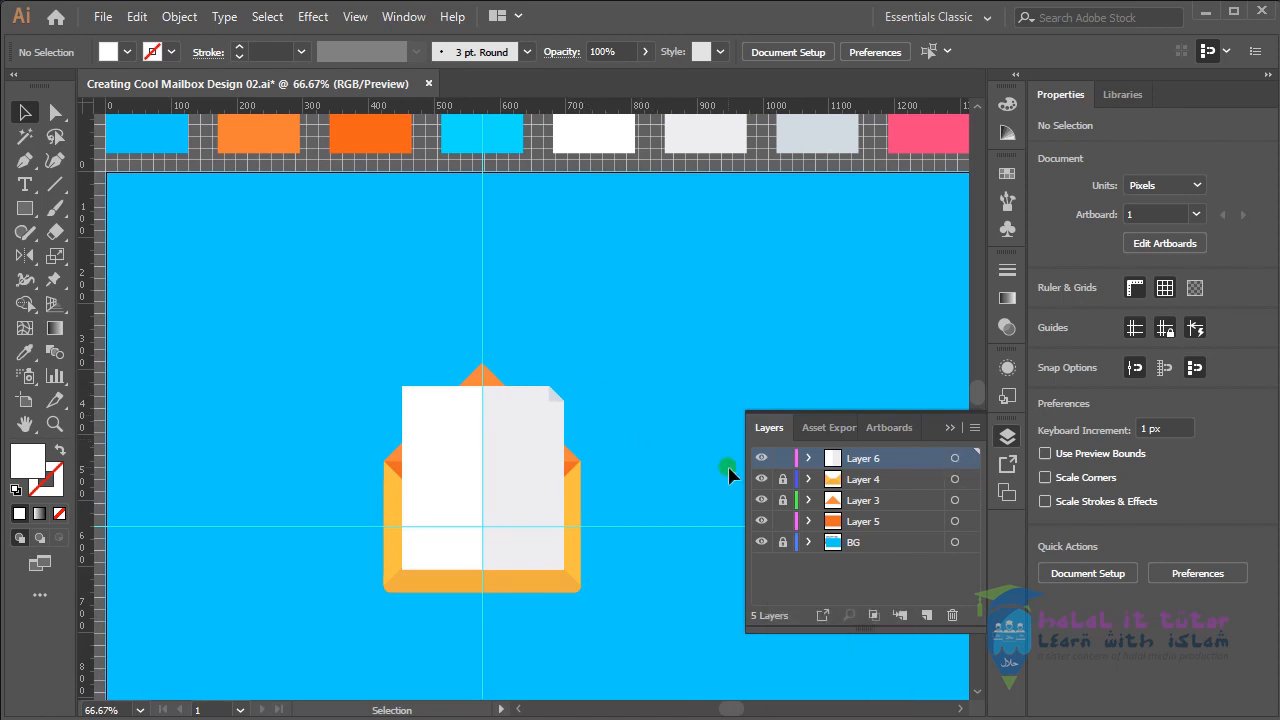
{"action": "left_click", "coordinate": [762, 458]}
{"action": "left_click", "coordinate": [762, 458]}
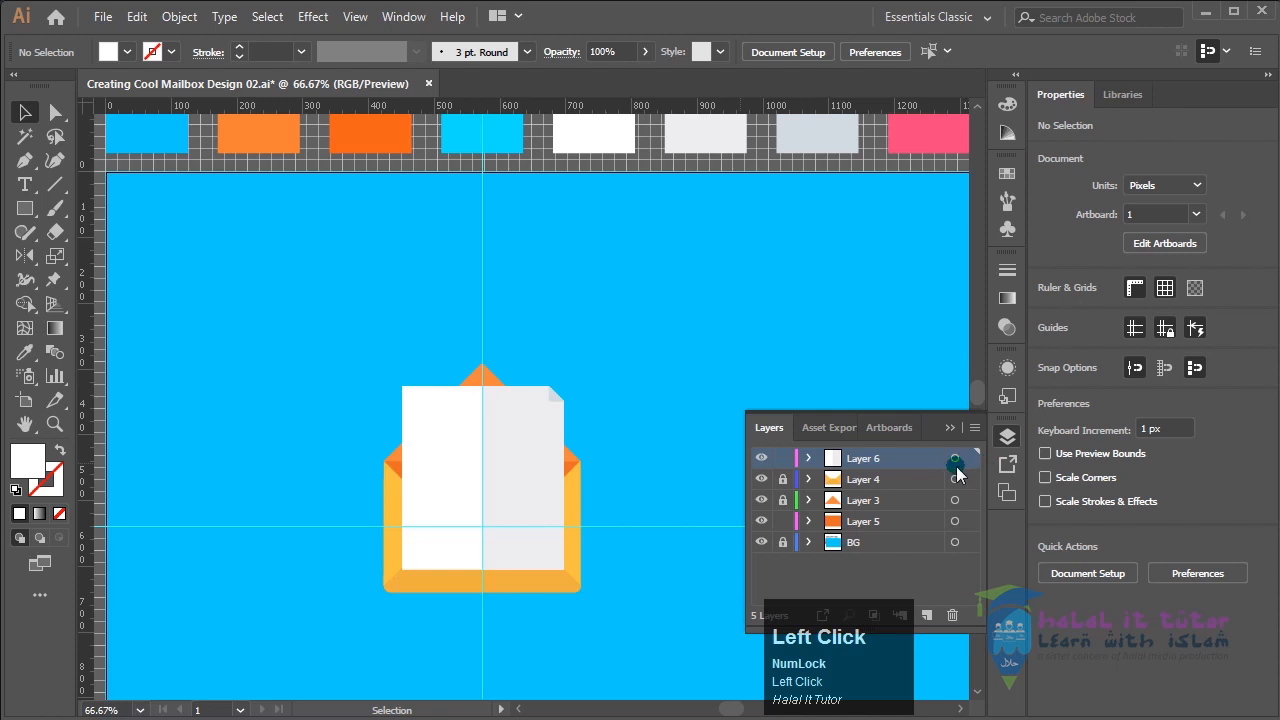
{"action": "left_click", "coordinate": [955, 458]}
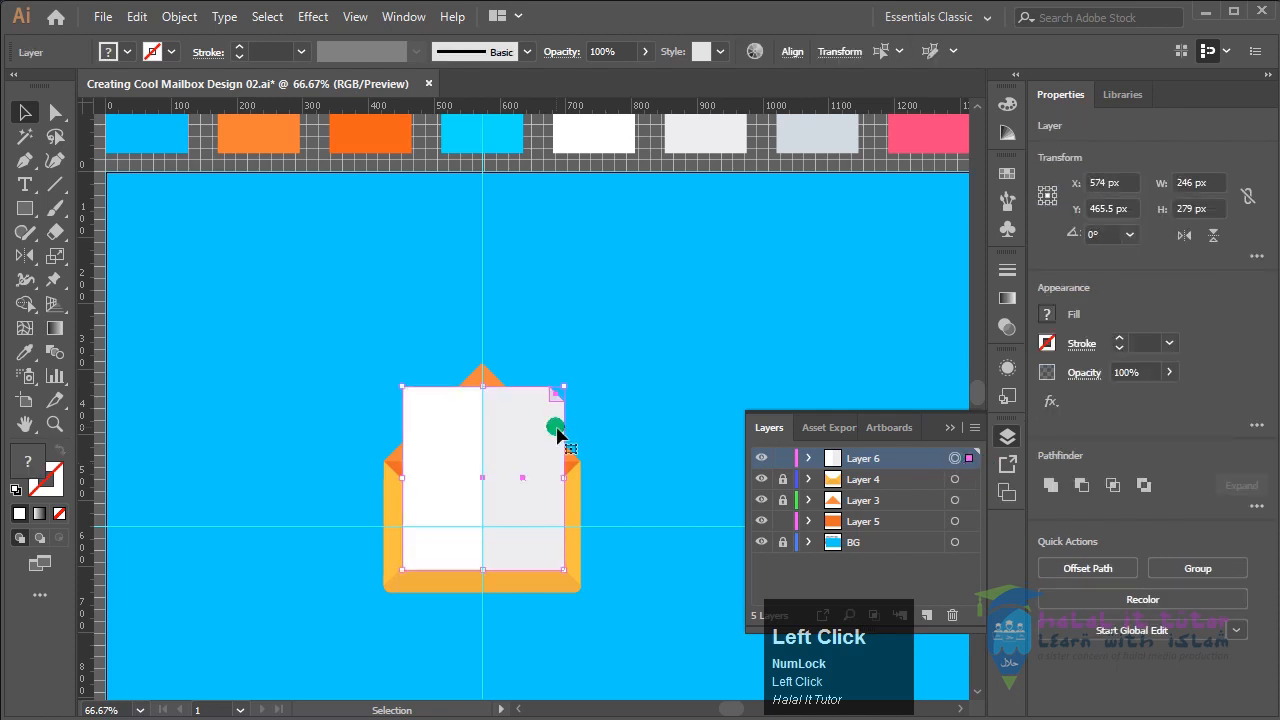
{"action": "right_click", "coordinate": [536, 427]}
{"action": "left_click", "coordinate": [616, 553]}
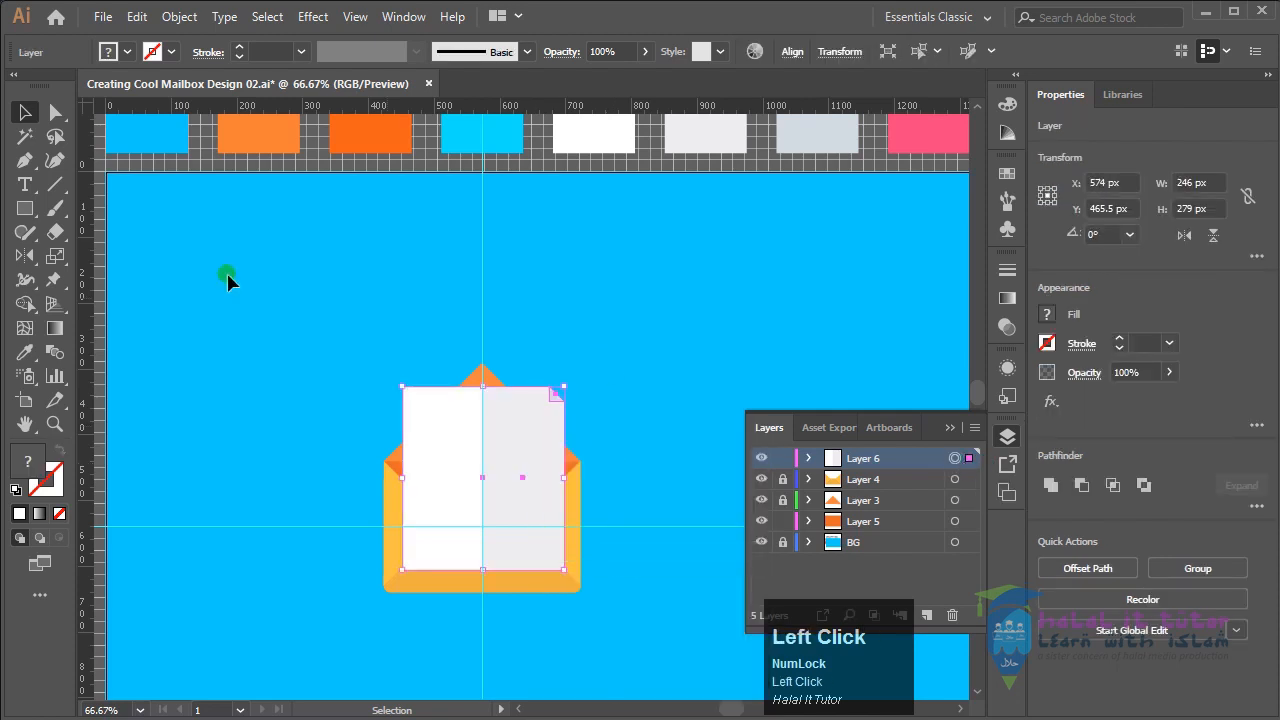
{"action": "left_click", "coordinate": [608, 409]}
{"action": "left_click", "coordinate": [525, 457]}
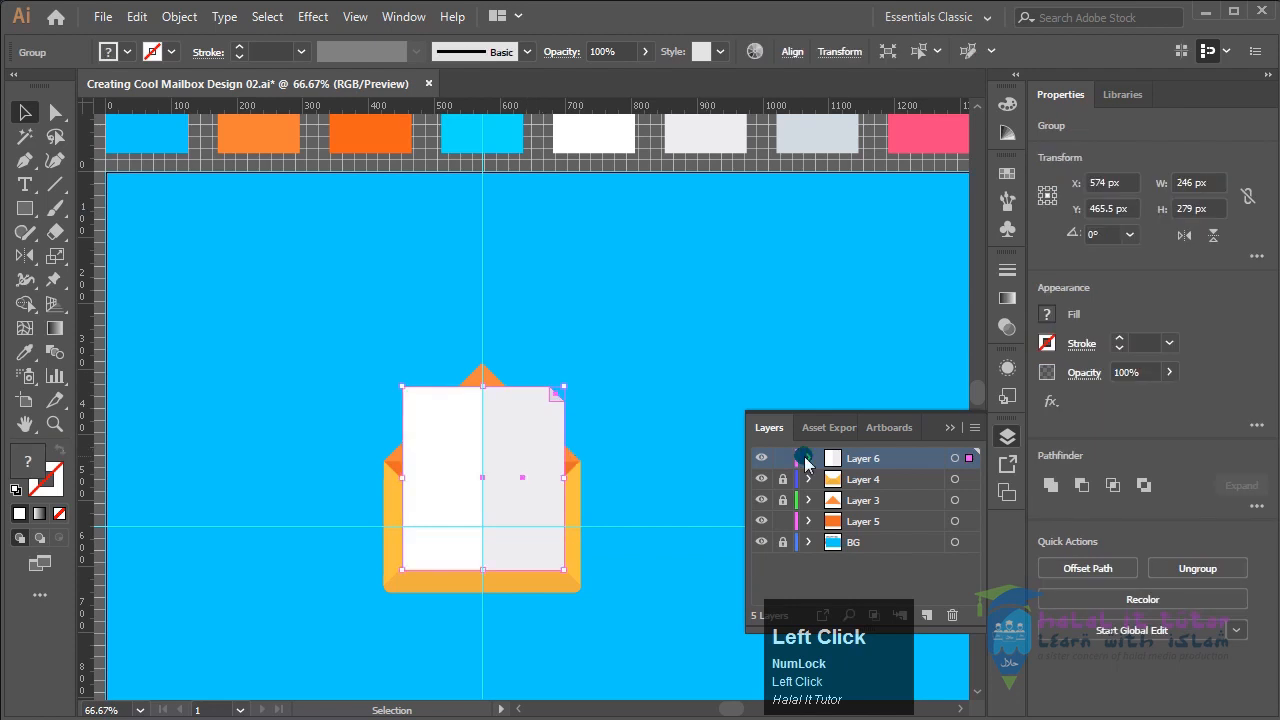
{"action": "left_click", "coordinate": [549, 350]}
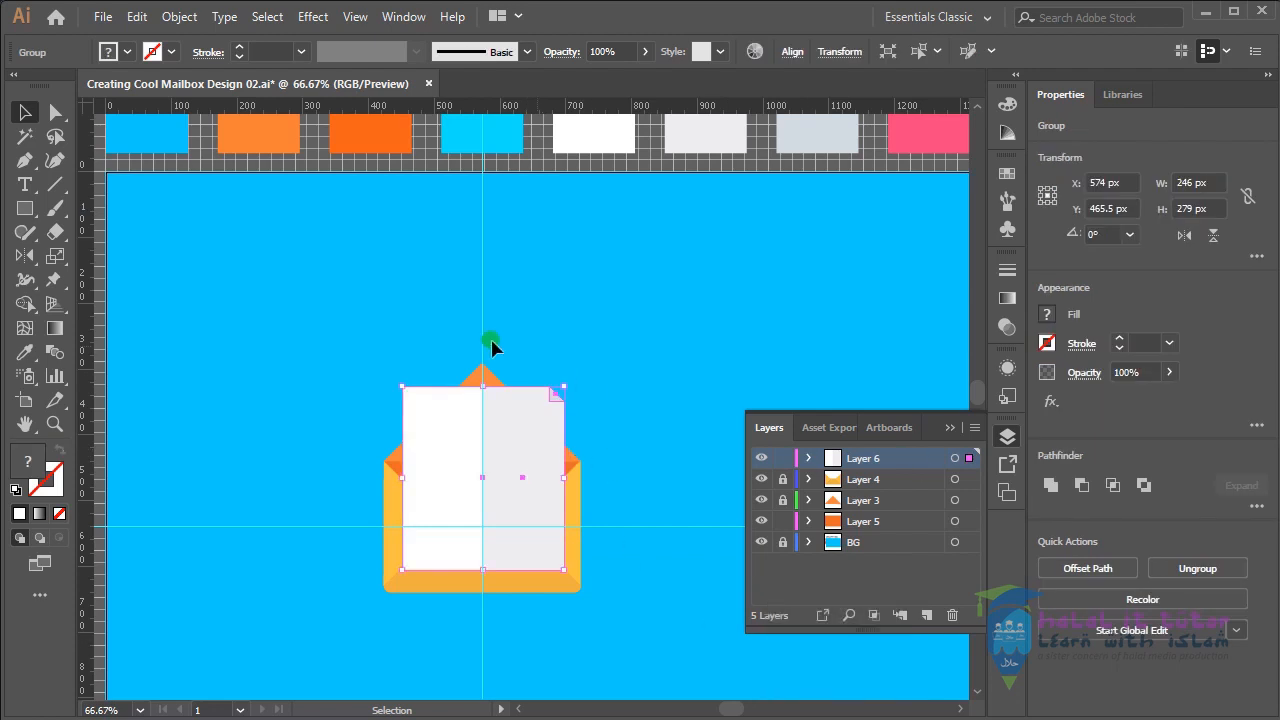